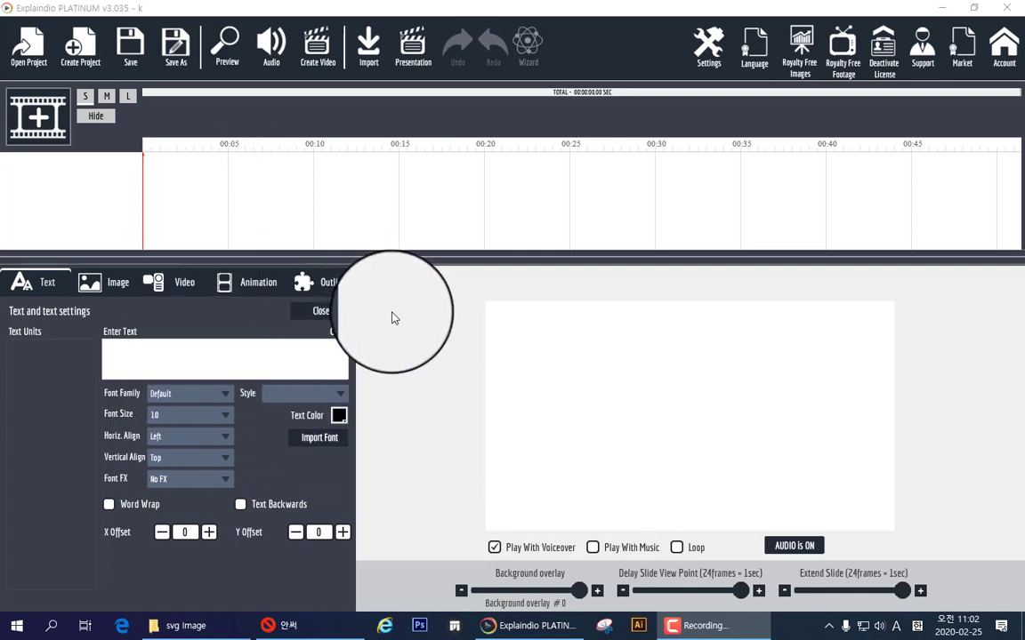
# Create a new scene with the Personal Library sketch of the baby reading a book, scaled down in the canvas's upper left.
pyautogui.click(391, 394)
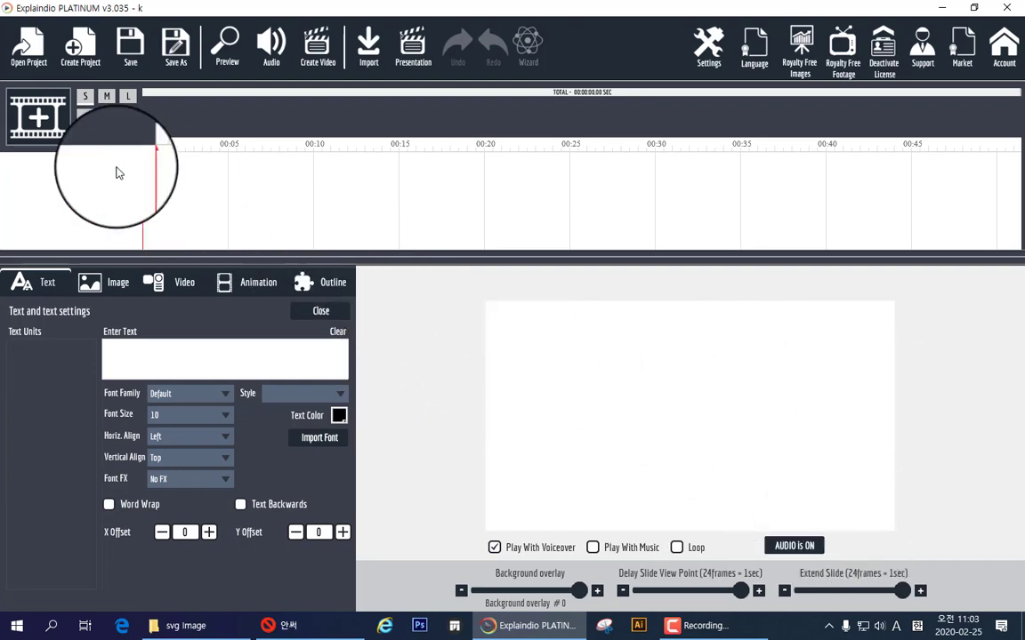
pyautogui.click(38, 115)
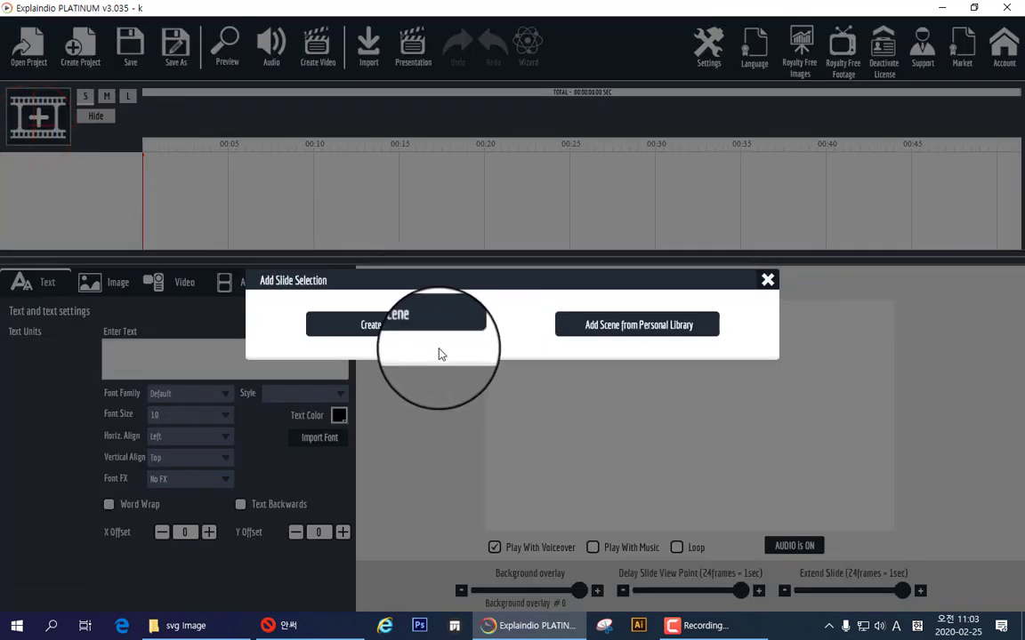
pyautogui.click(427, 325)
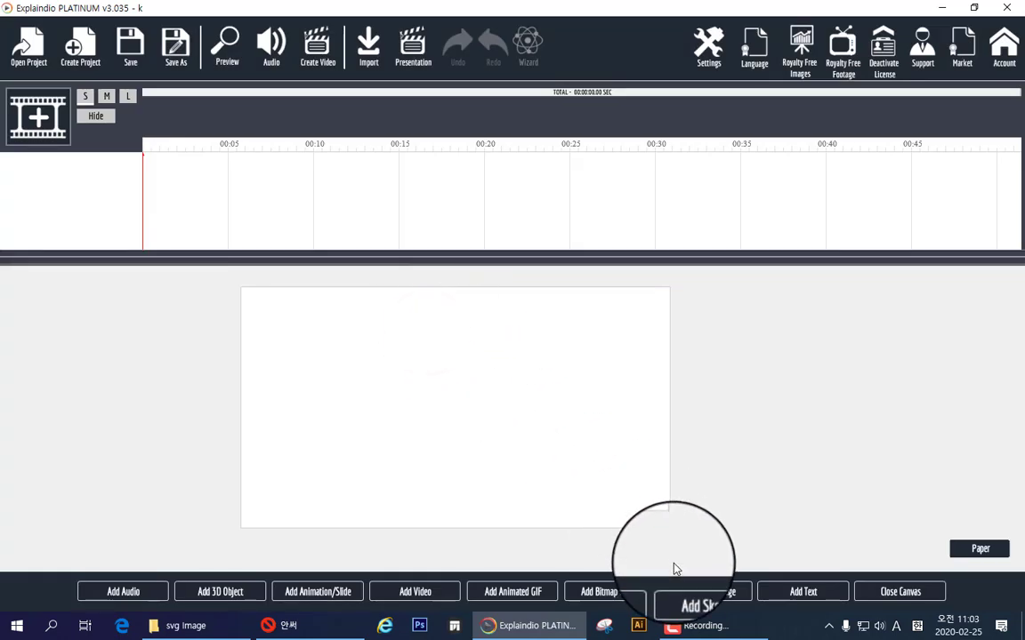
pyautogui.click(687, 591)
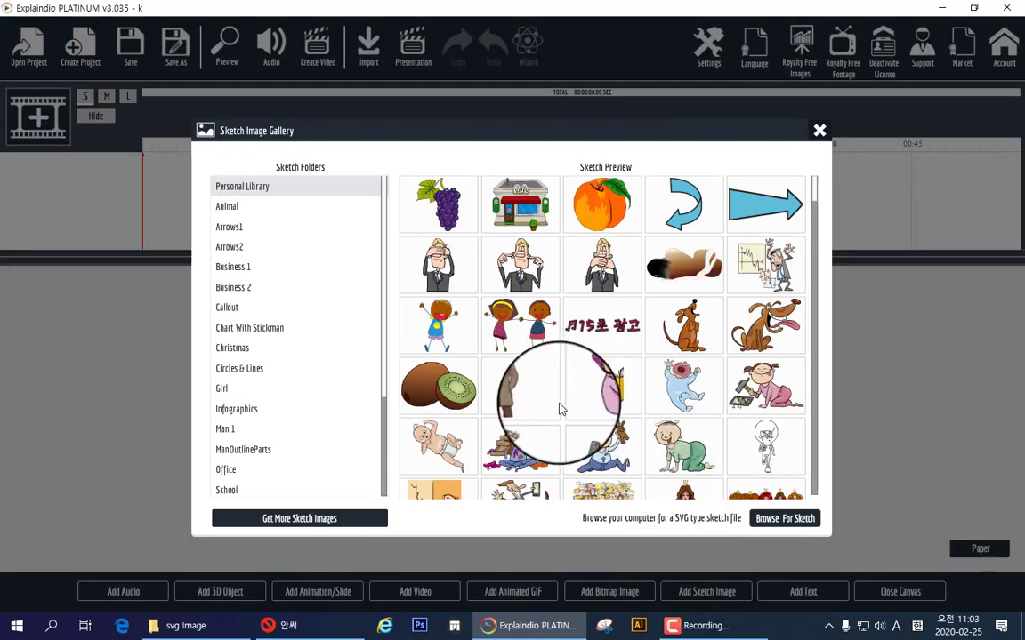
pyautogui.scroll(-5, 559, 409)
pyautogui.scroll(2, 558, 409)
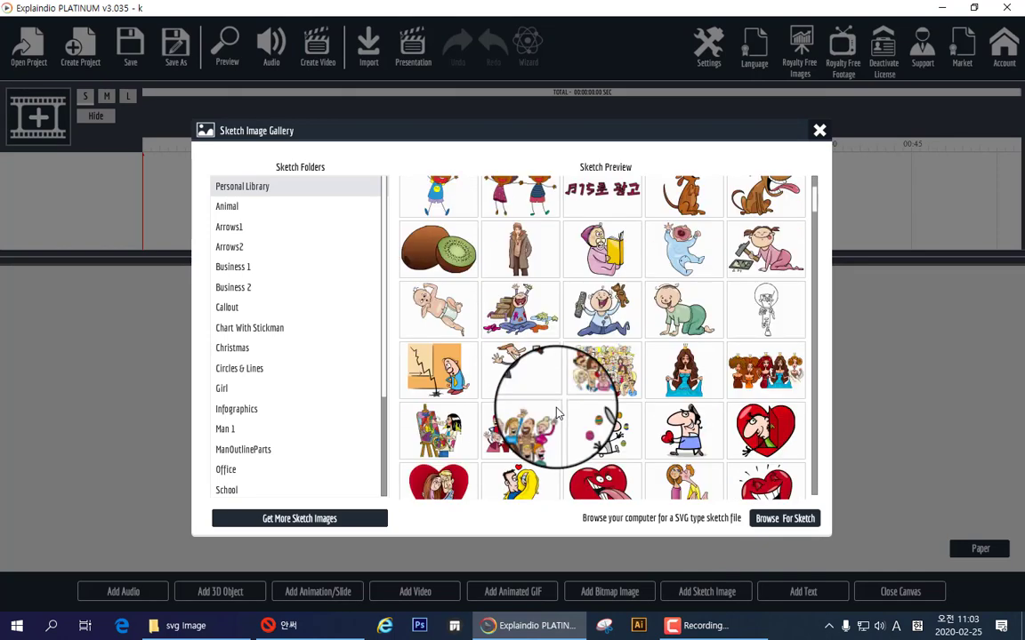
pyautogui.scroll(2, 592, 378)
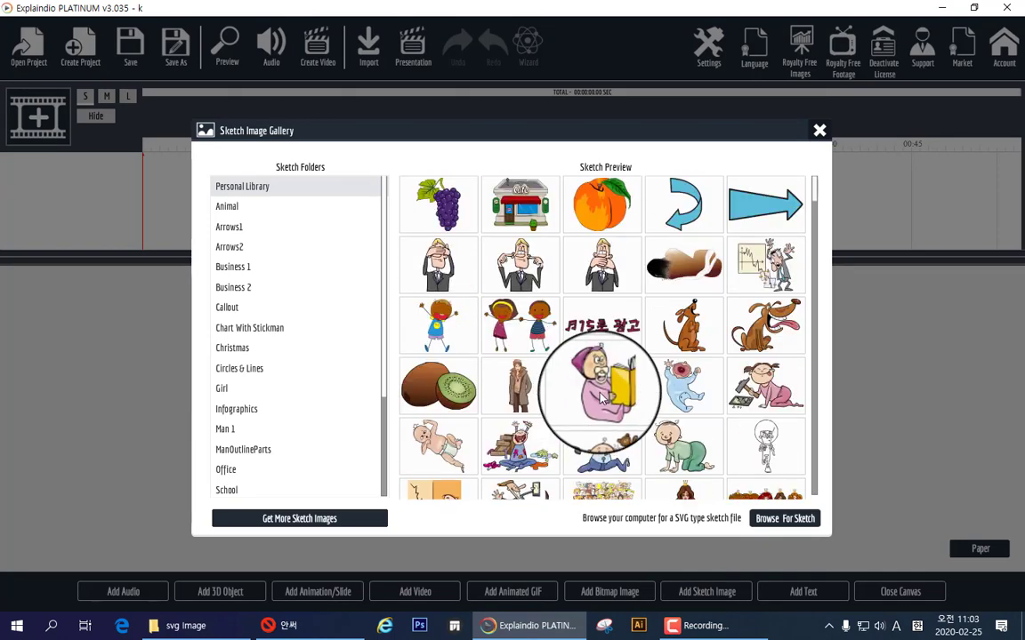
pyautogui.click(600, 396)
pyautogui.moveTo(500, 425)
pyautogui.mouseDown()
pyautogui.moveTo(424, 390)
pyautogui.moveTo(356, 400)
pyautogui.mouseUp()
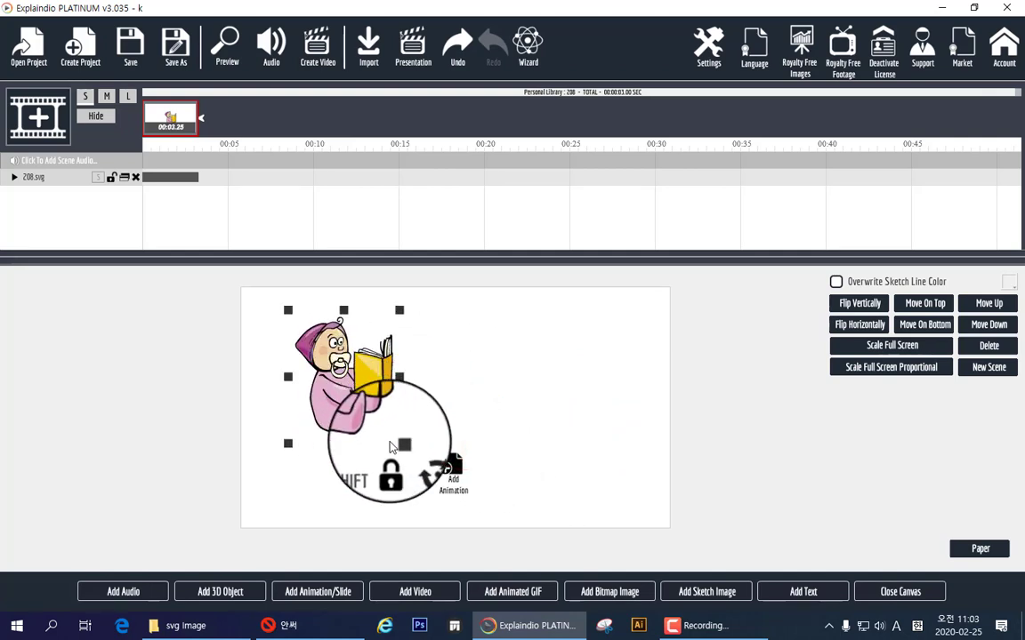
pyautogui.moveTo(399, 446); pyautogui.dragTo(385, 420)
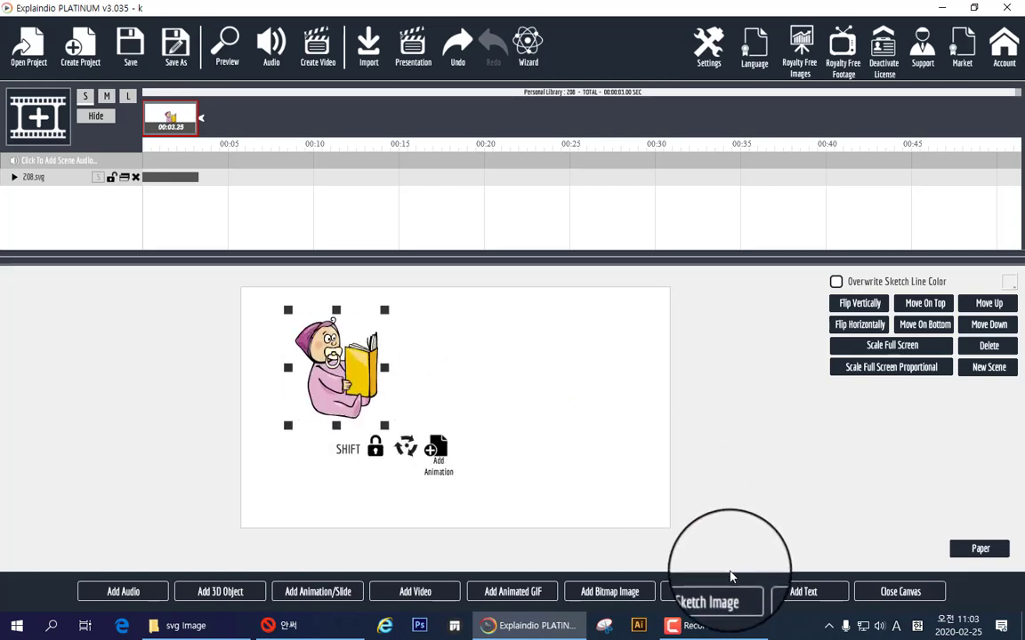
# Add the crawling baby sketch from the Personal Library, scaled down on the canvas's right side beside the reading baby.
pyautogui.click(702, 593)
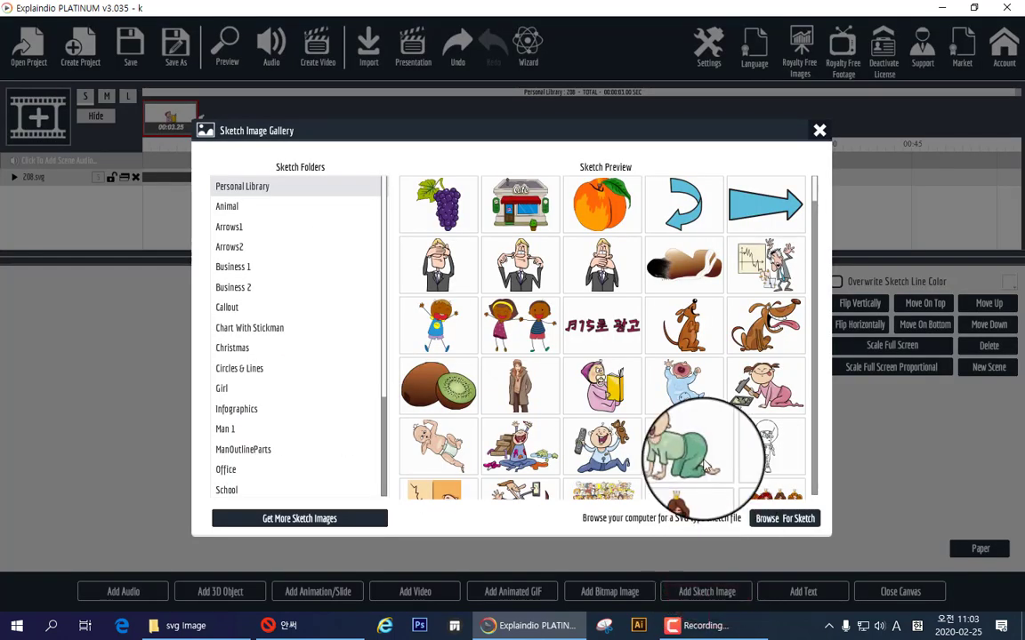
pyautogui.click(685, 447)
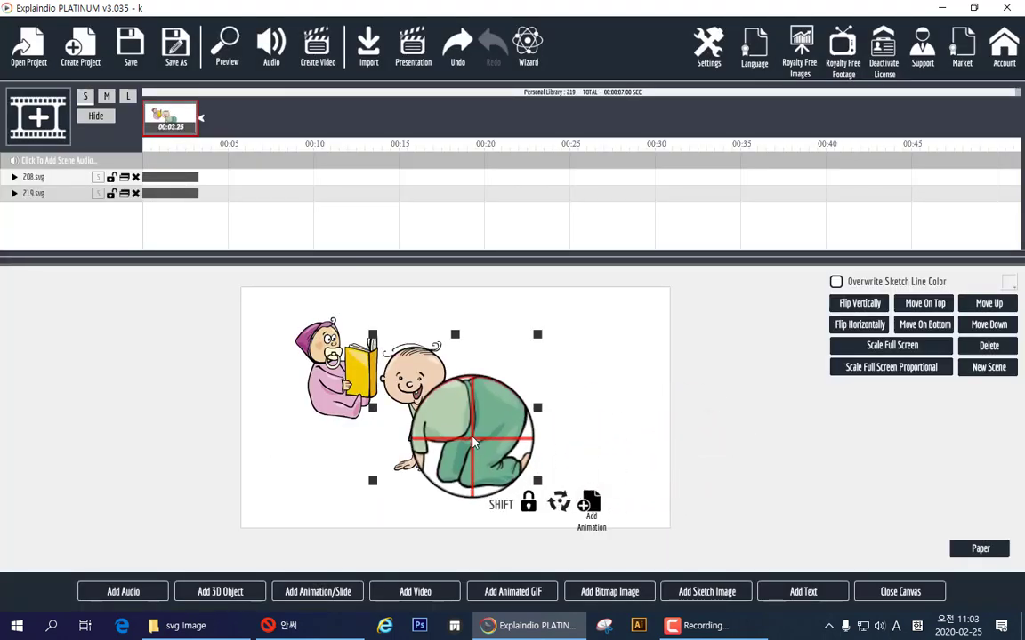
pyautogui.moveTo(475, 442); pyautogui.dragTo(556, 408)
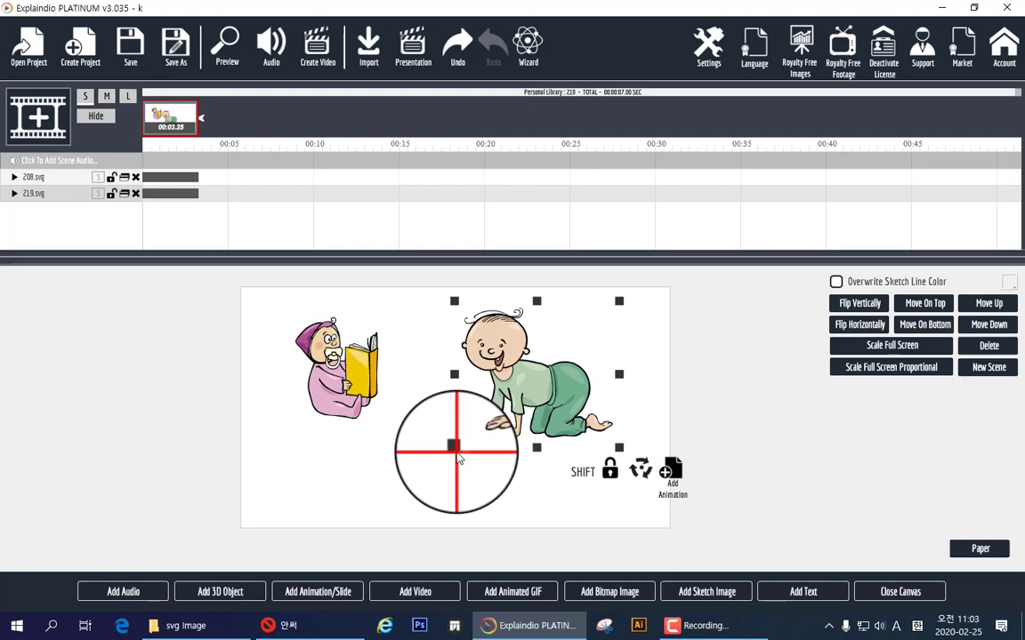
pyautogui.moveTo(458, 457); pyautogui.dragTo(535, 426)
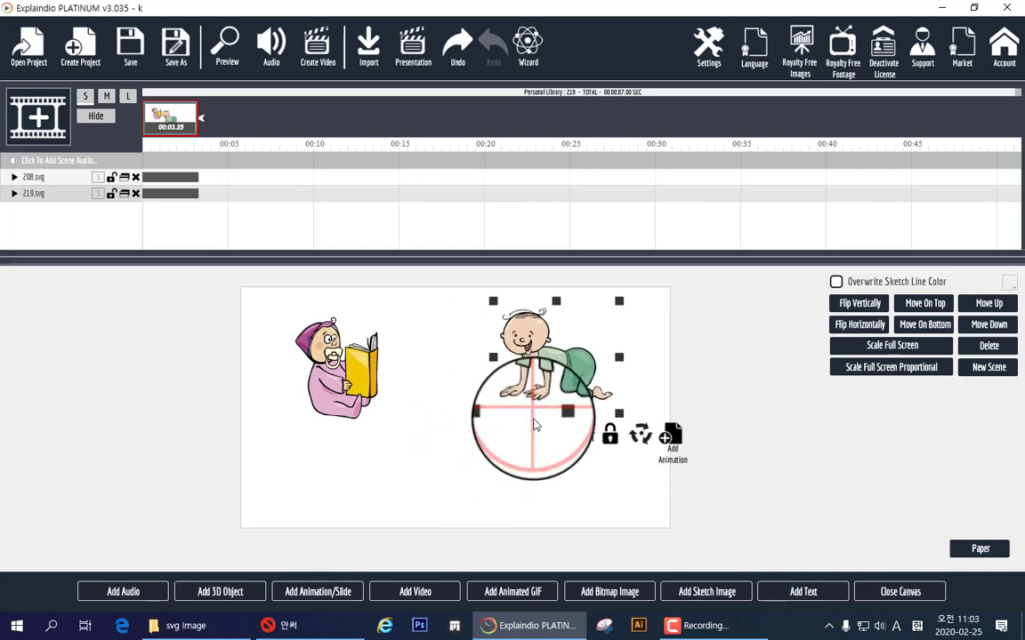
pyautogui.press('shift')
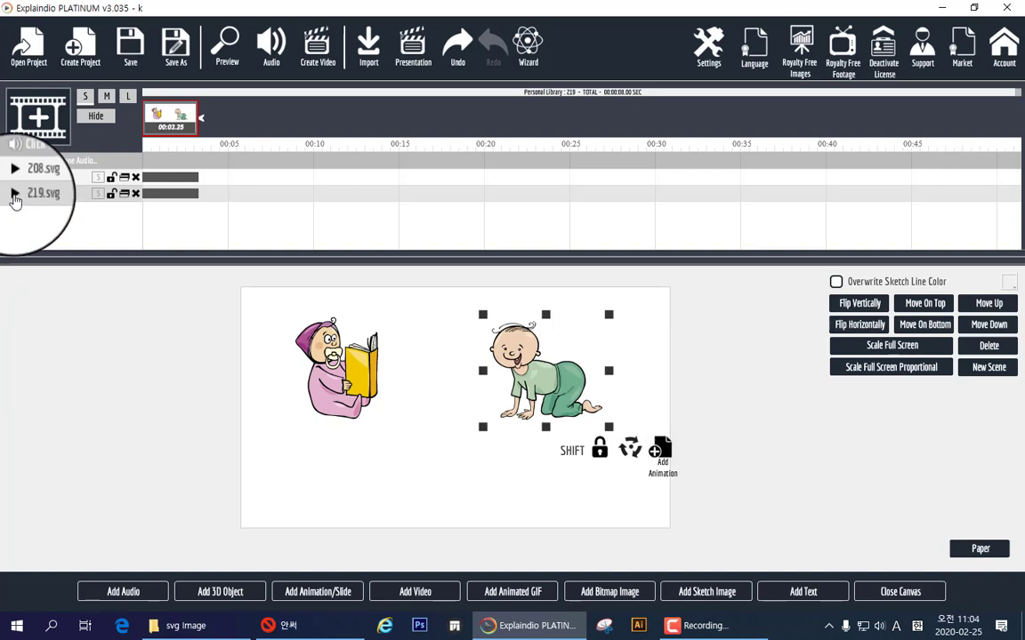
# Expand the effect lists of the 219.svg and 208.svg layers in the timeline.
pyautogui.click(14, 194)
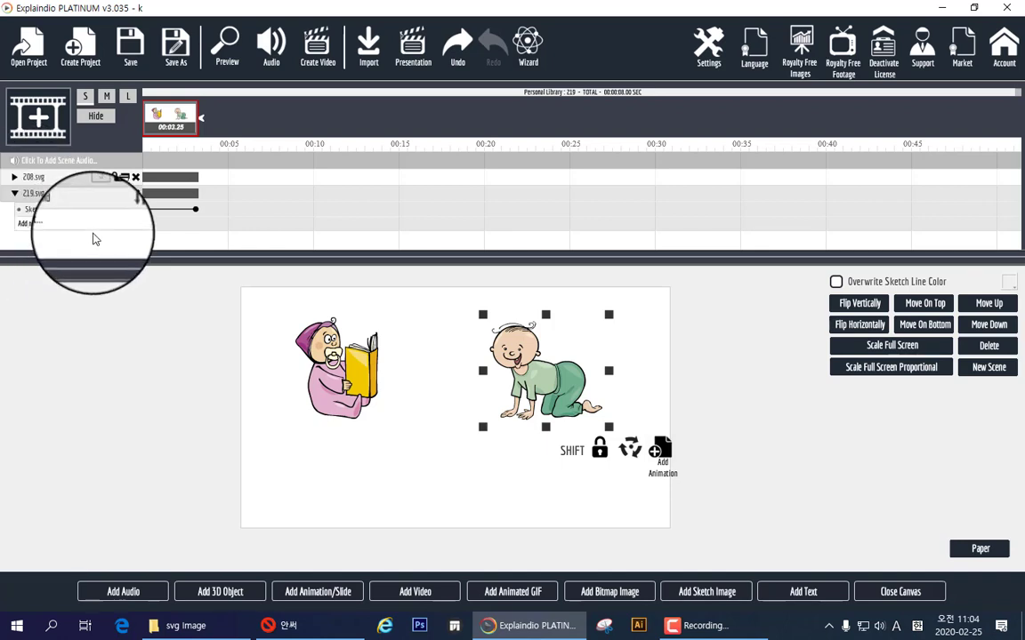
pyautogui.click(28, 179)
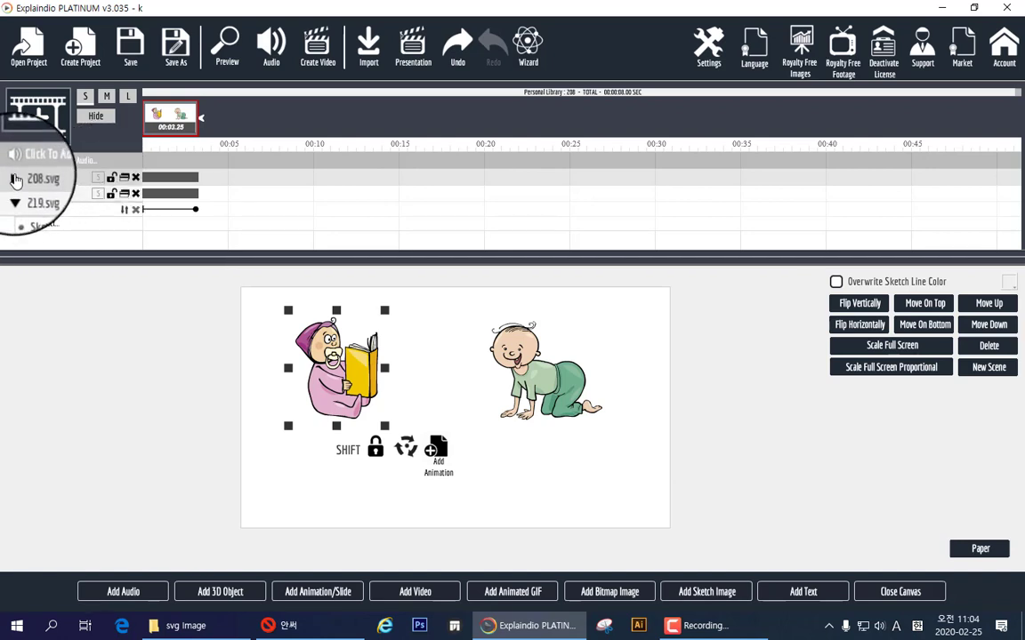
pyautogui.click(15, 181)
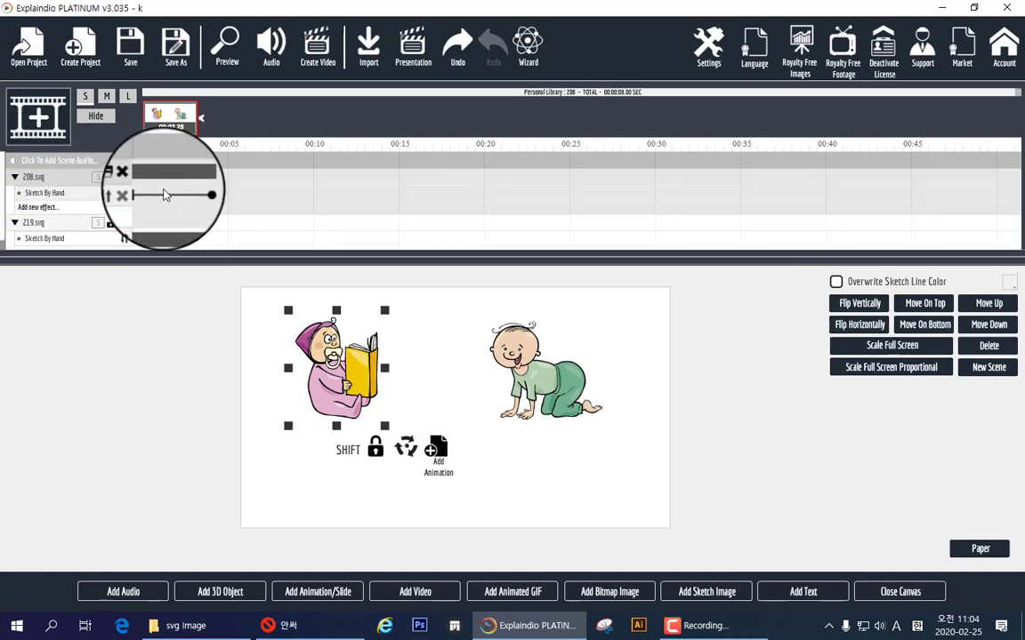
# Remove the Sketch By Hand effect from 208.svg and browse the effects available for it, including Morph and Animation Presets.
pyautogui.click(140, 201)
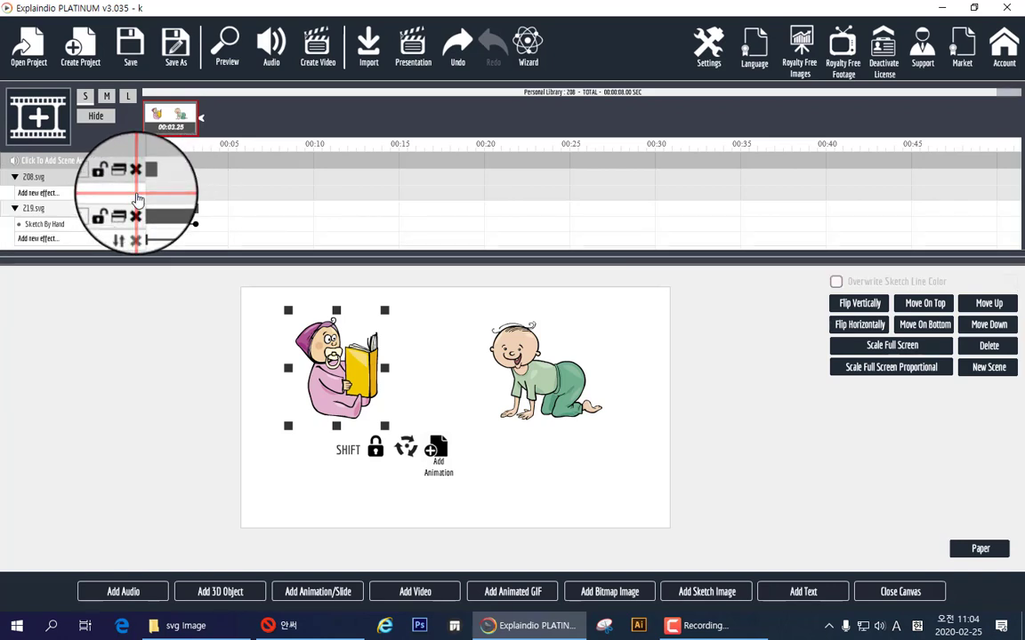
pyautogui.click(51, 195)
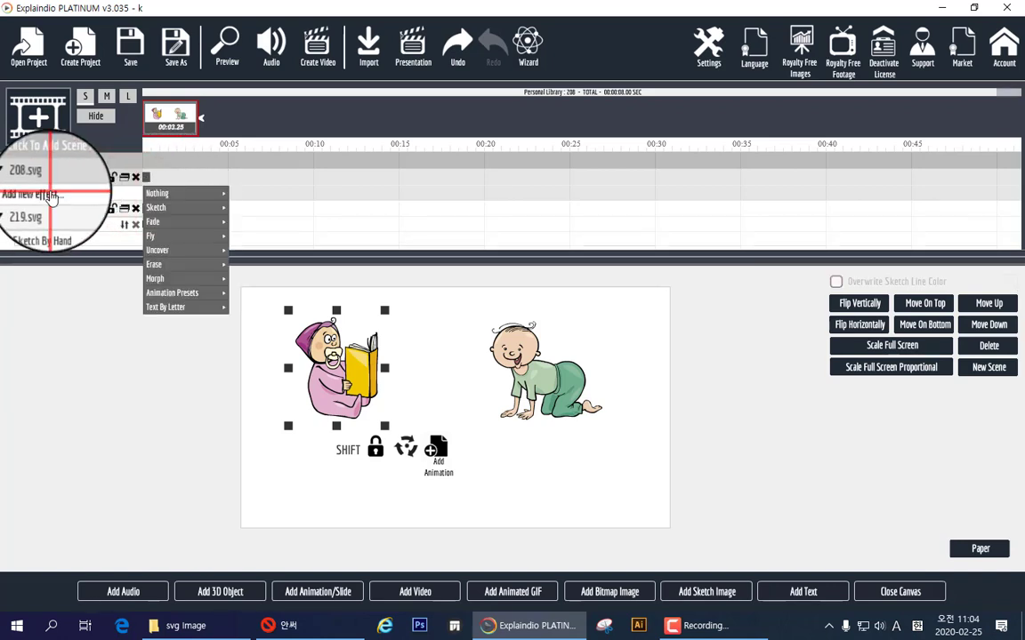
pyautogui.moveTo(212, 295)
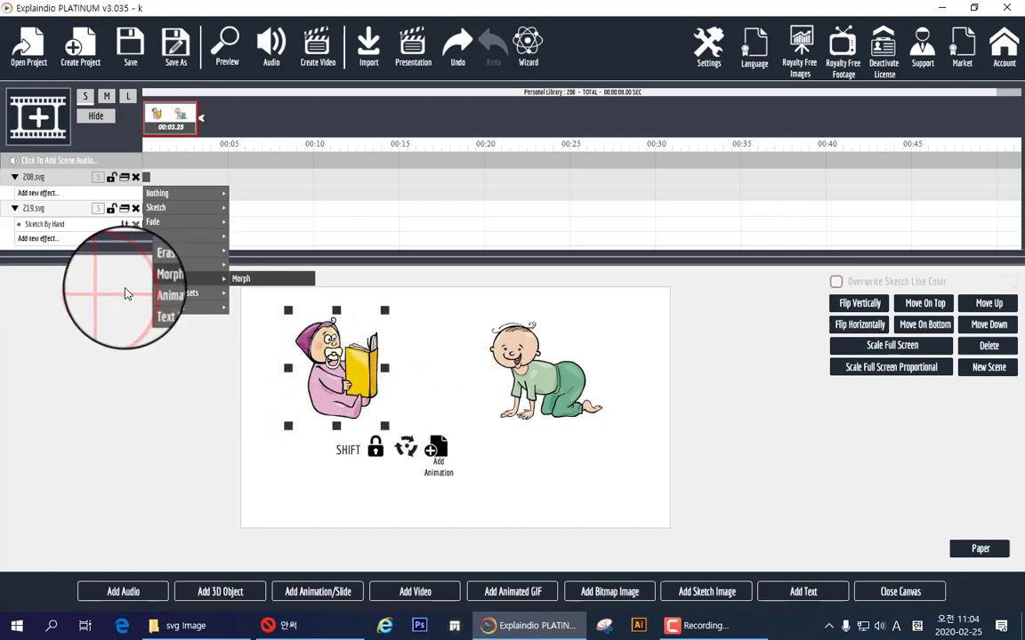
pyautogui.moveTo(144, 299)
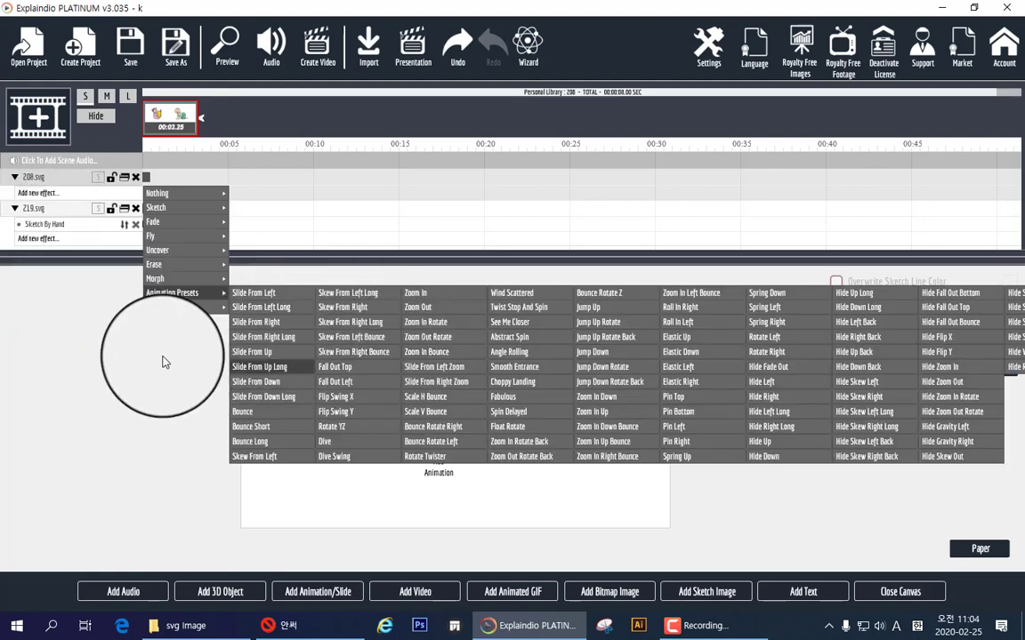
pyautogui.click(59, 180)
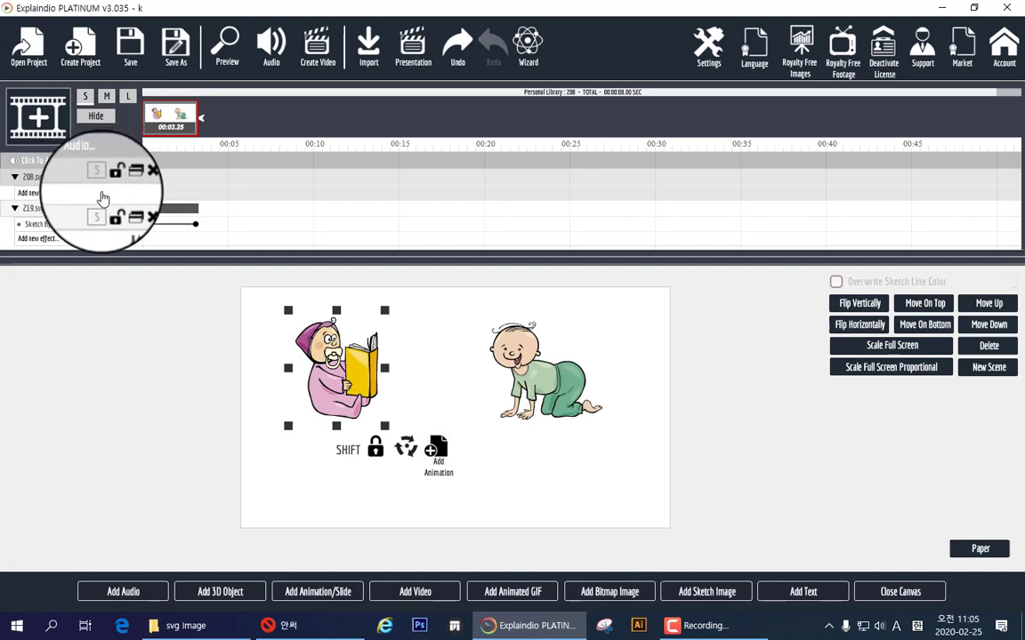
# Add the Sketch By Hand effect back to the 208.svg layer.
pyautogui.click(49, 193)
pyautogui.moveTo(178, 210)
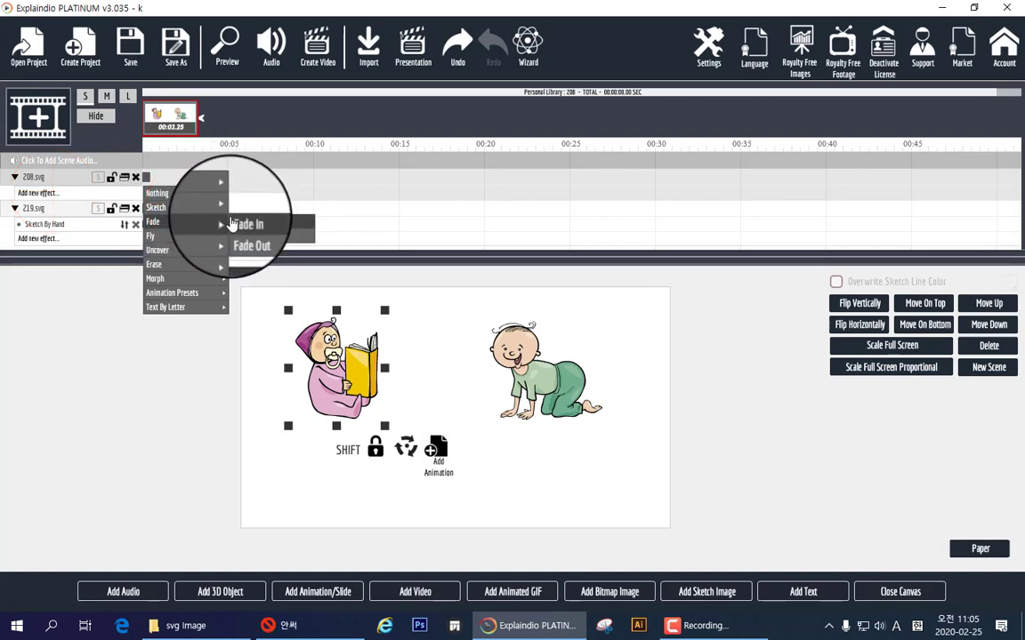
pyautogui.click(240, 227)
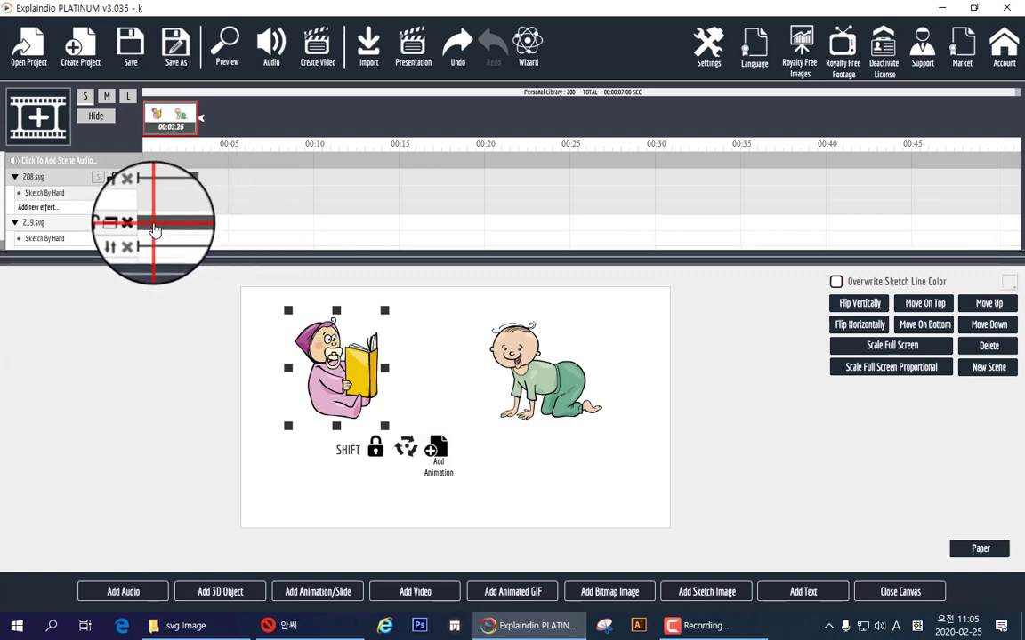
# Shift 219.svg in the timeline to start where 208.svg ends, and replace its Sketch By Hand effect with Morph.
pyautogui.moveTo(153, 230); pyautogui.dragTo(207, 237)
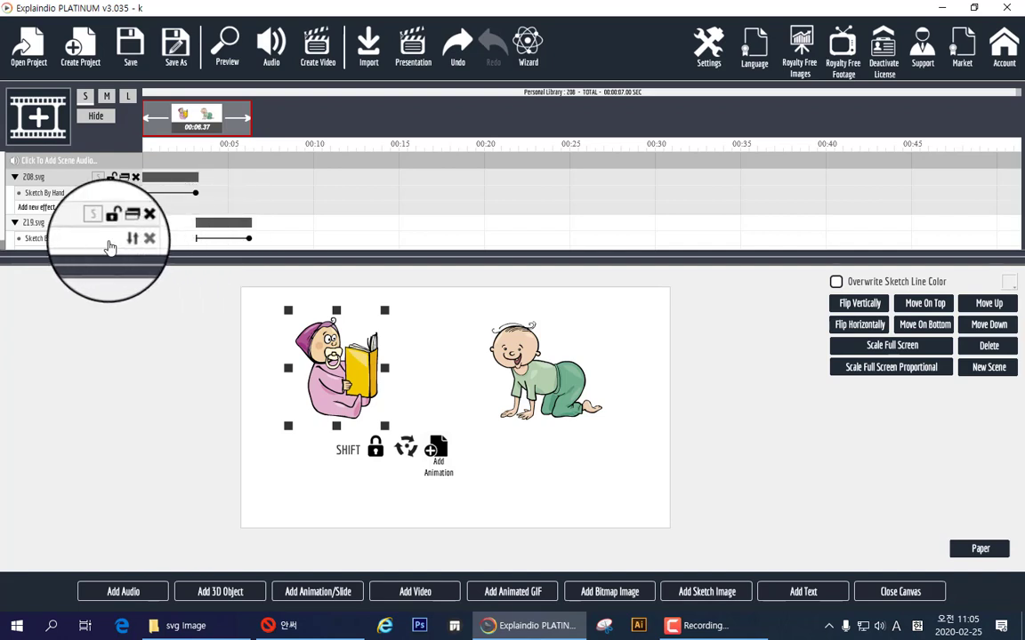
pyautogui.click(19, 242)
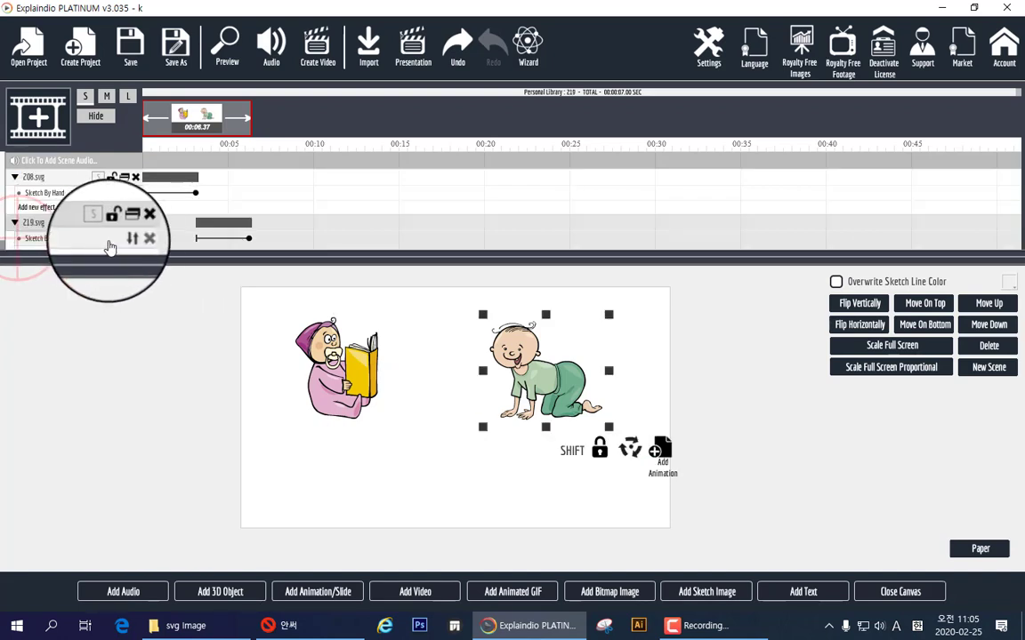
pyautogui.click(136, 239)
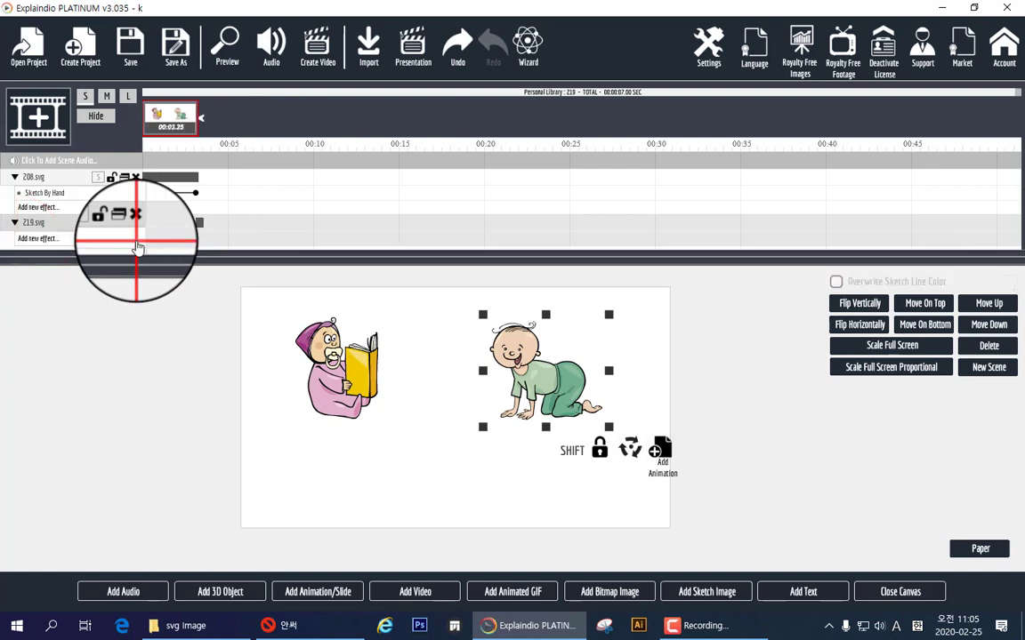
pyautogui.click(35, 239)
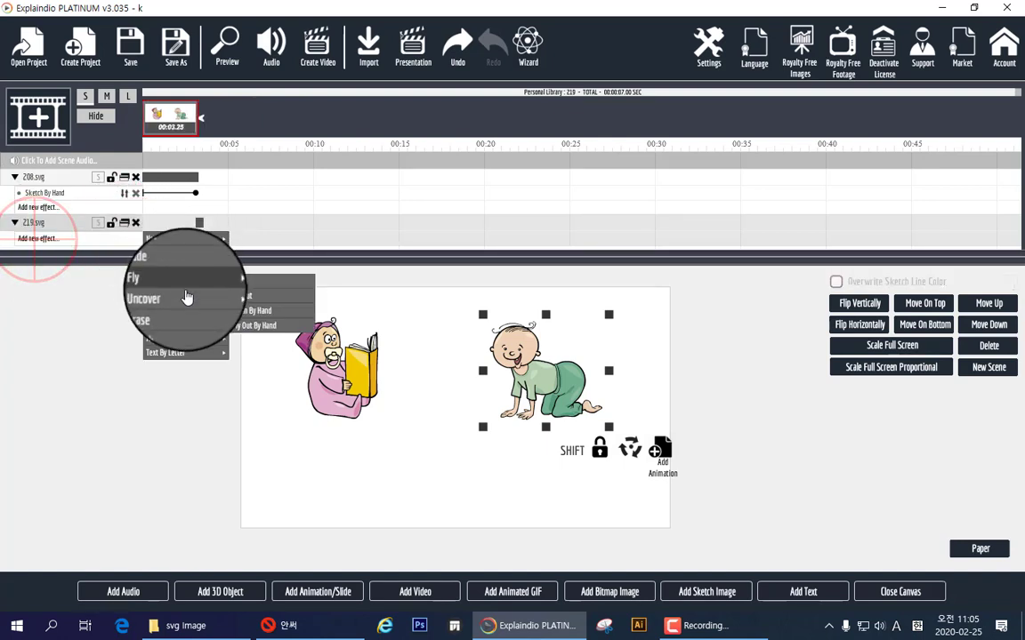
pyautogui.moveTo(187, 323)
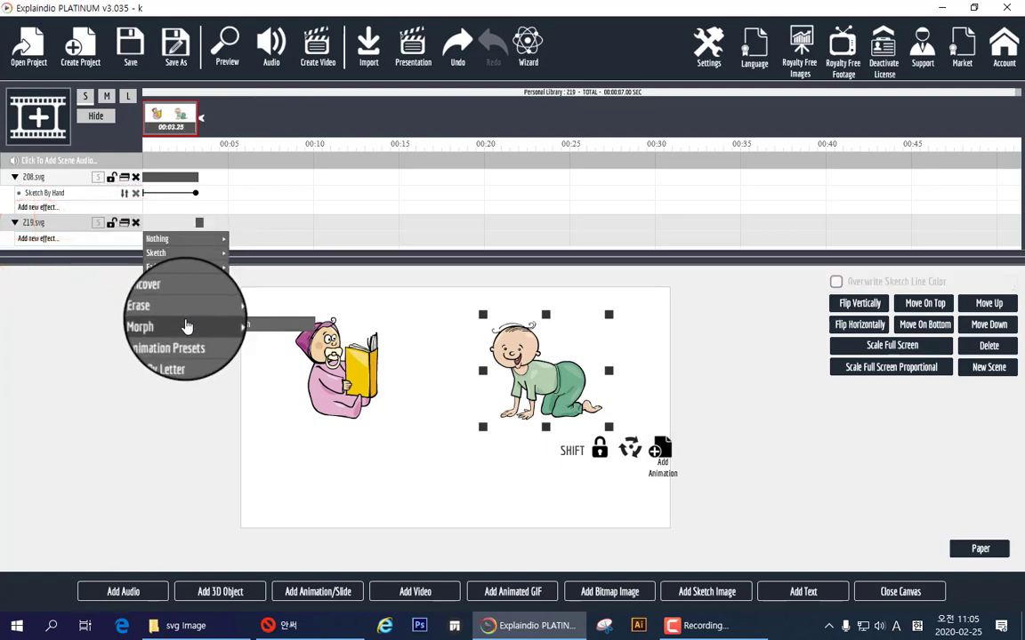
pyautogui.click(232, 327)
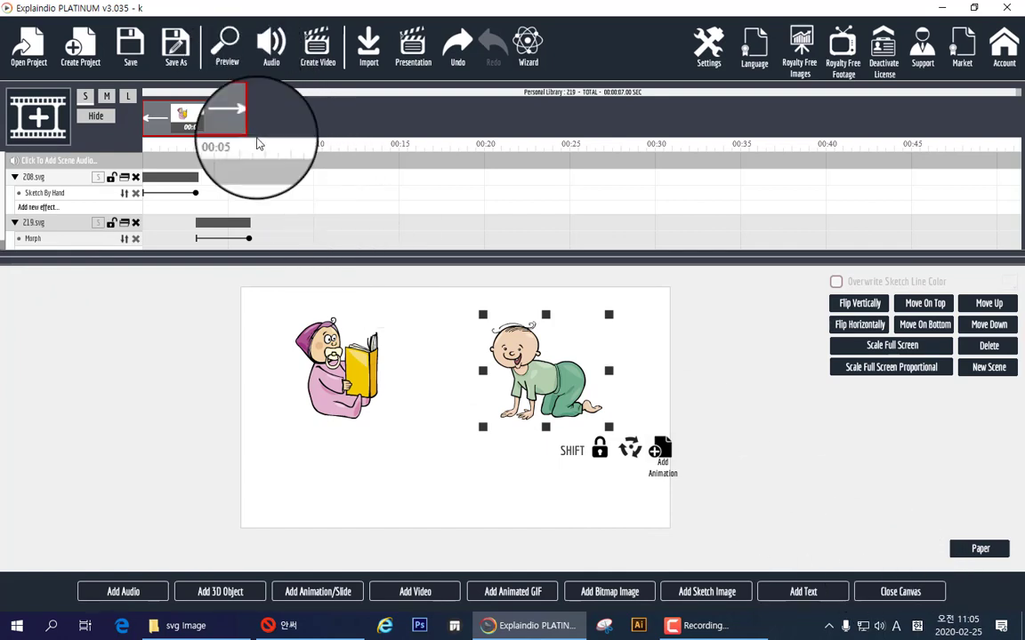
# Close the canvas and play the scene with Loop enabled.
pyautogui.click(900, 592)
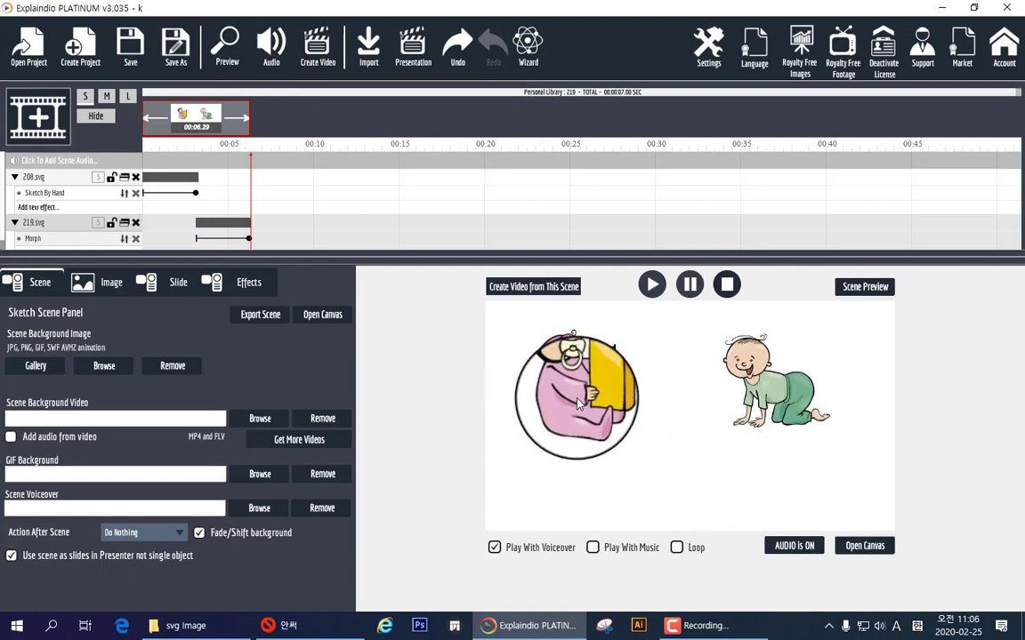
pyautogui.click(652, 285)
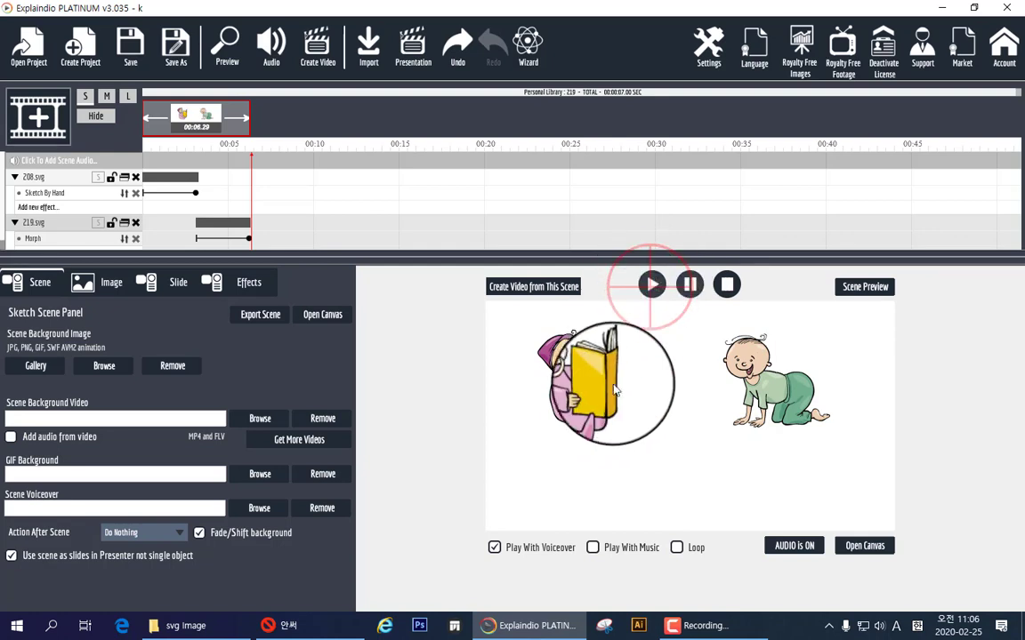
pyautogui.click(676, 549)
pyautogui.click(652, 284)
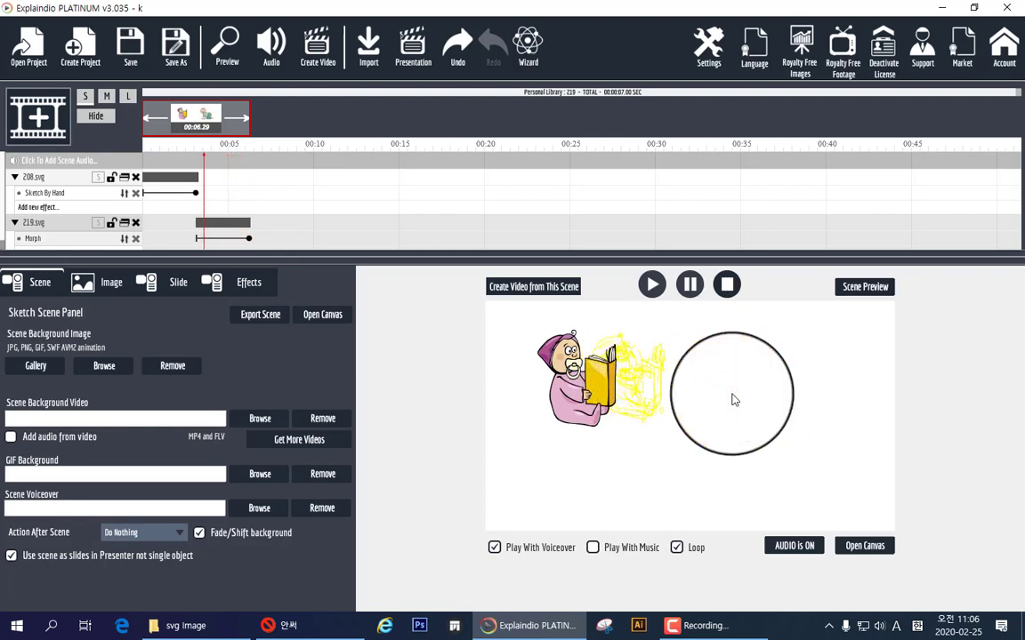
# Set the Morph Color of the 219.svg morph effect to black (#000000).
pyautogui.click(249, 290)
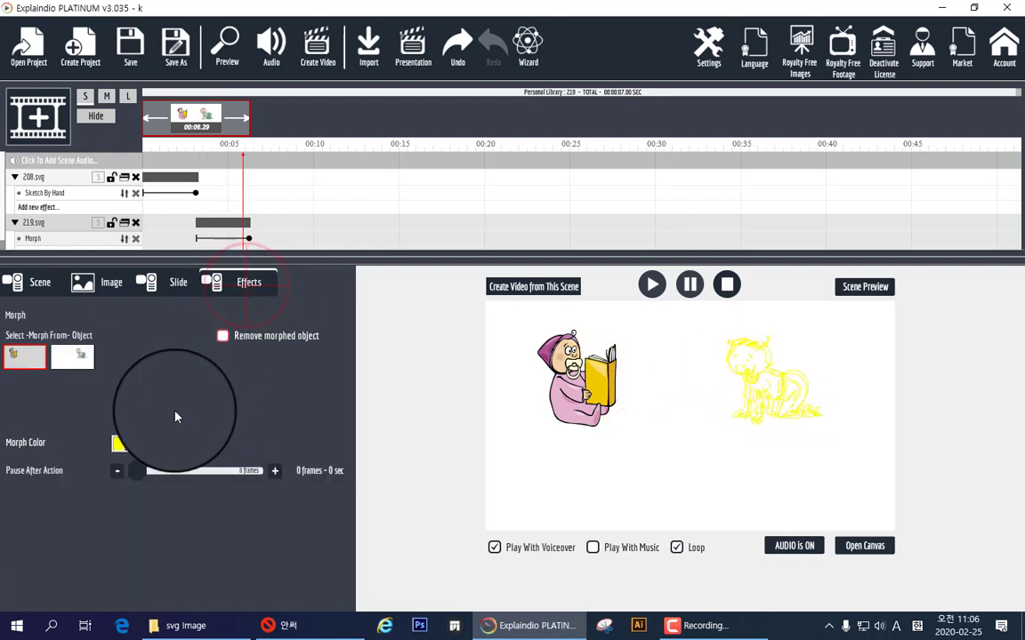
pyautogui.click(121, 443)
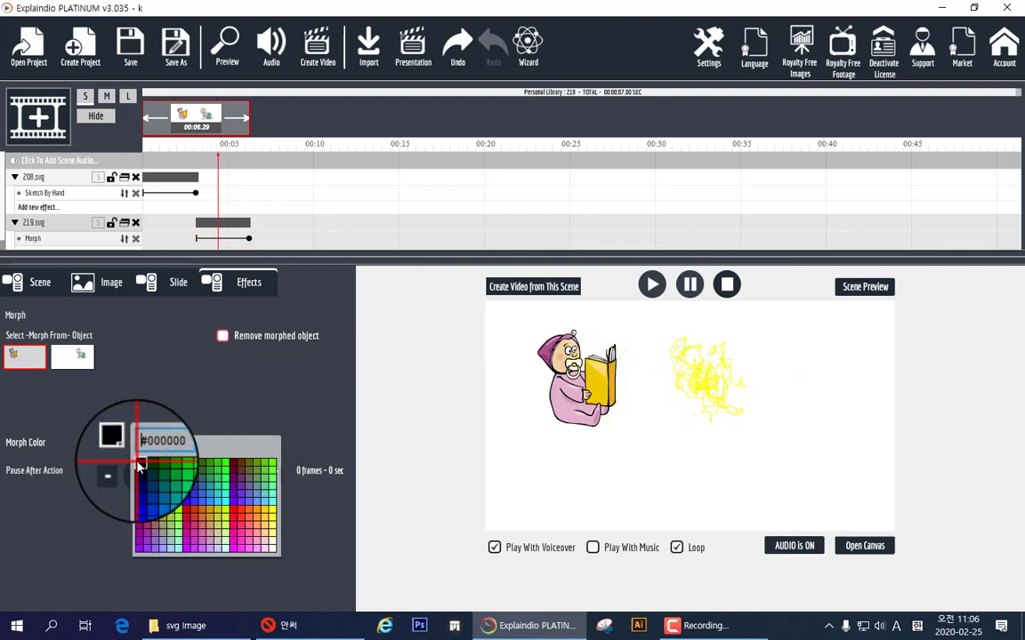
pyautogui.click(139, 464)
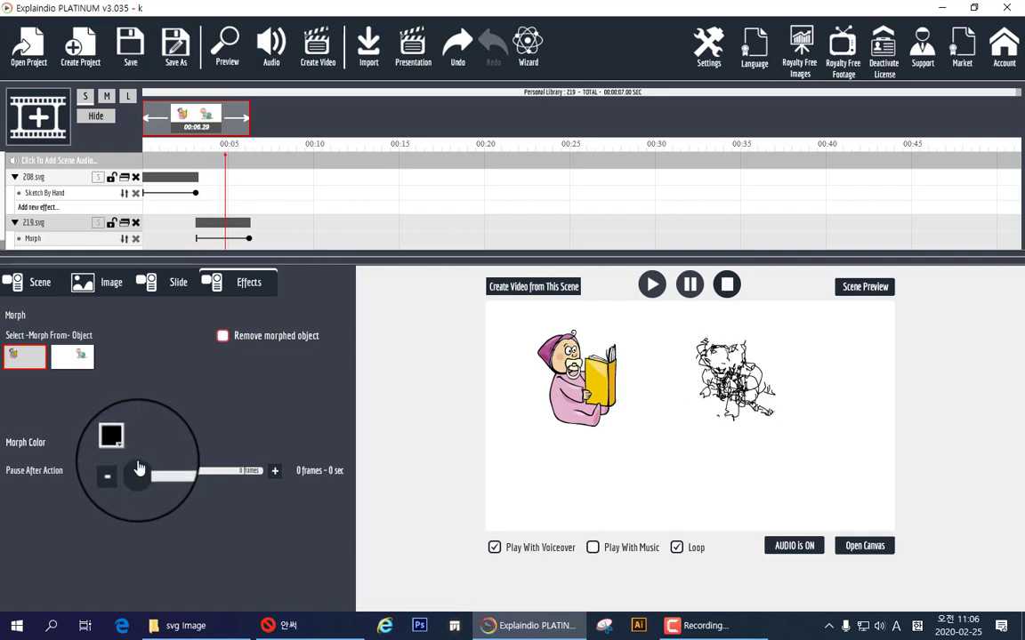
# Change the Morph Color of the 219.svg Morph effect to teal.
pyautogui.click(121, 443)
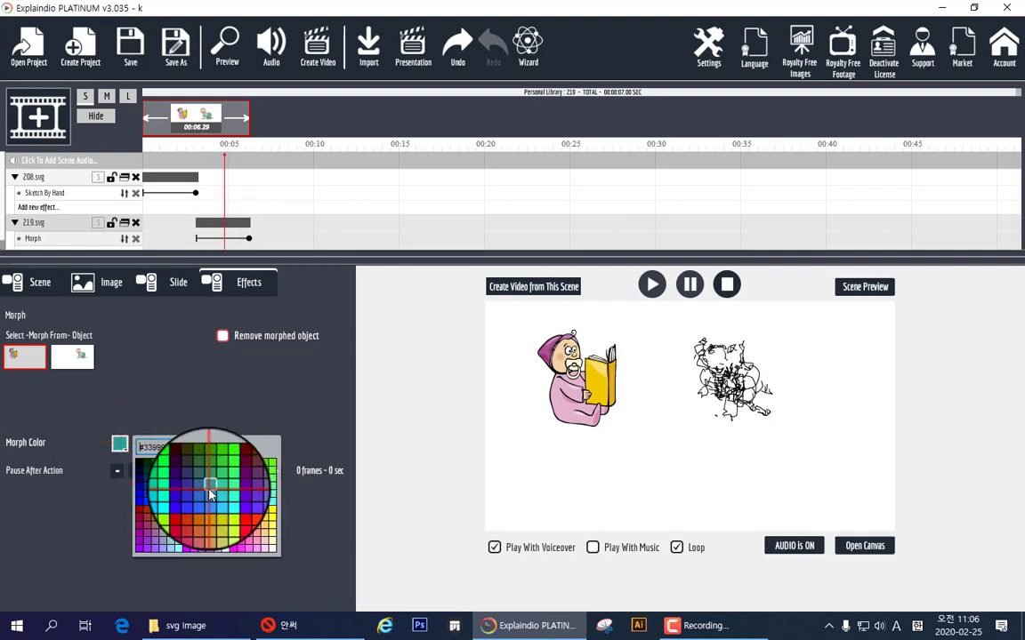
pyautogui.click(211, 491)
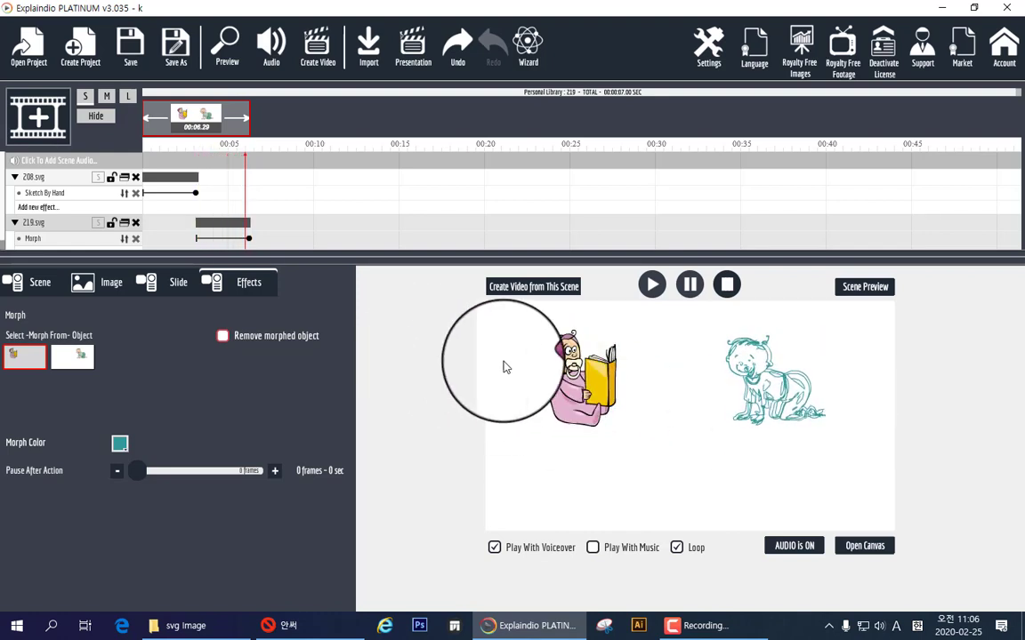
# Add a Fade Out effect to the 208.svg layer and extend the end of the 219.svg morph slightly in the timeline.
pyautogui.click(37, 208)
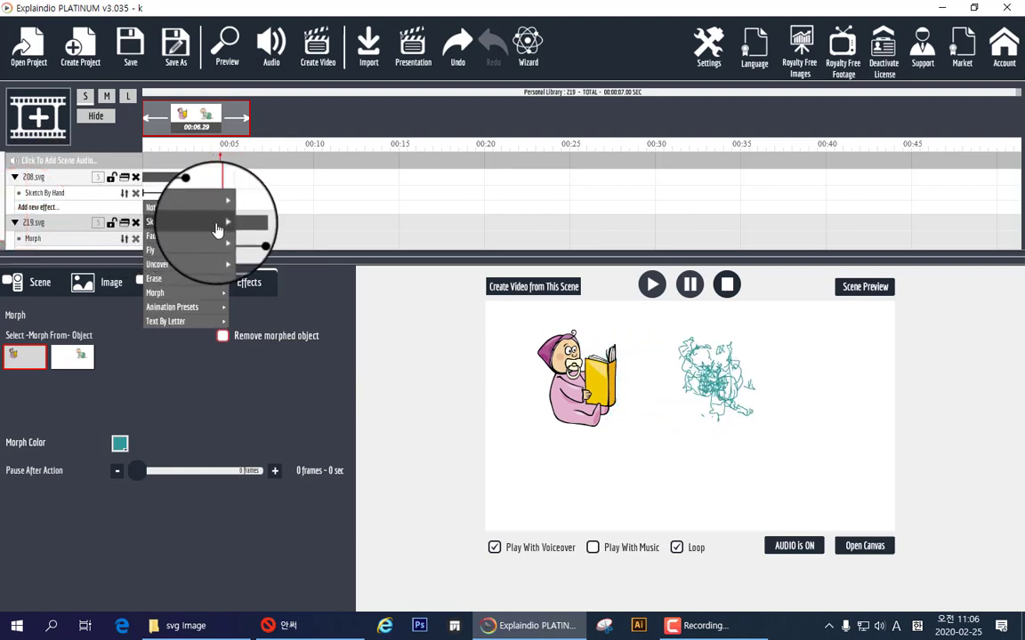
pyautogui.moveTo(222, 236)
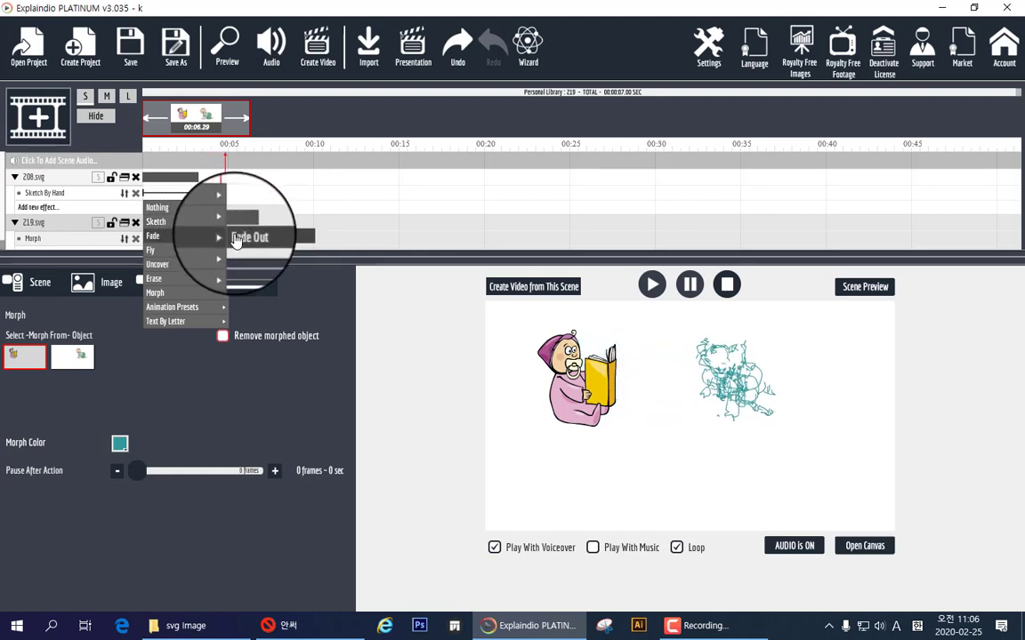
pyautogui.click(240, 237)
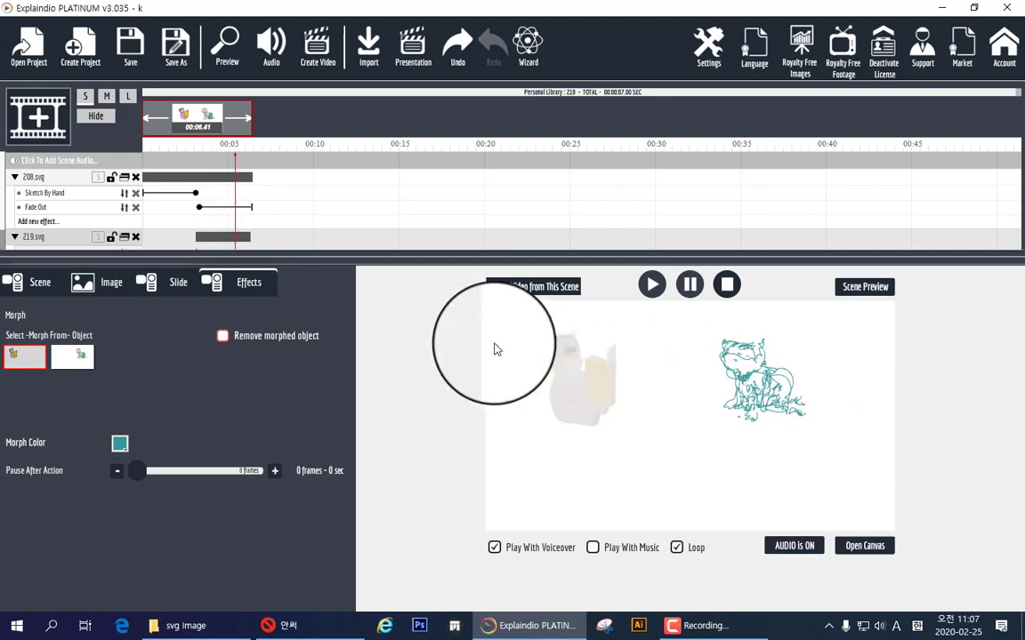
pyautogui.scroll(-1, 233, 224)
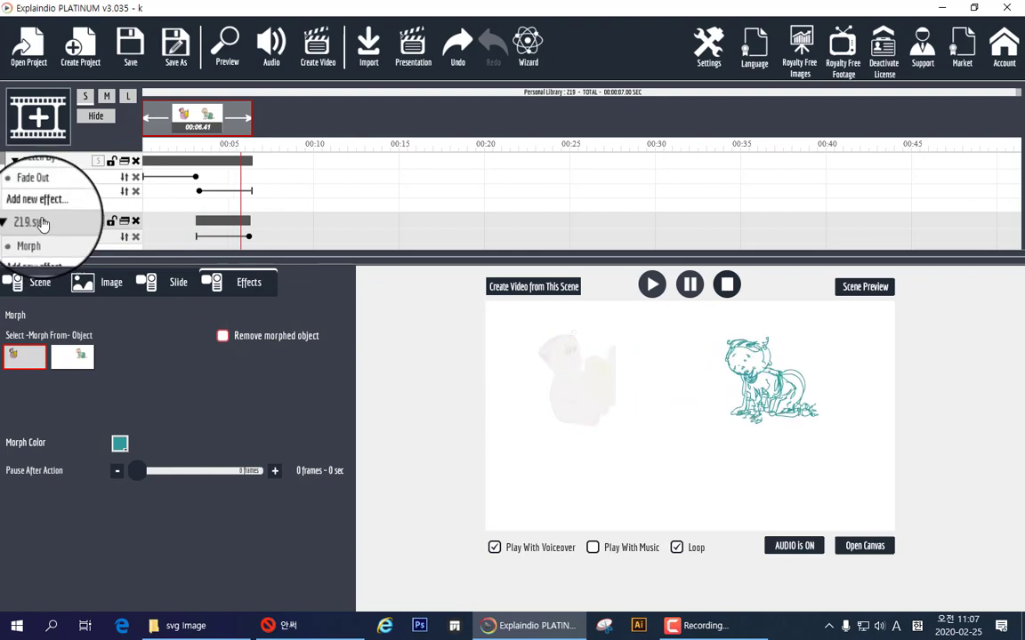
pyautogui.scroll(2, 41, 222)
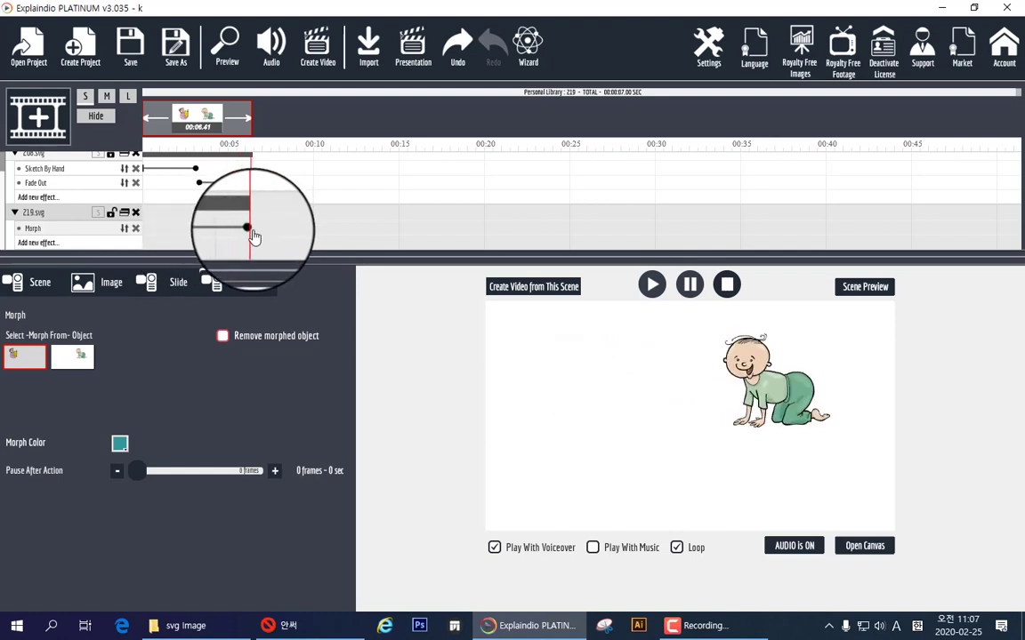
pyautogui.moveTo(252, 231)
pyautogui.mouseDown()
pyautogui.moveTo(234, 232)
pyautogui.moveTo(274, 237)
pyautogui.moveTo(253, 240)
pyautogui.mouseUp()
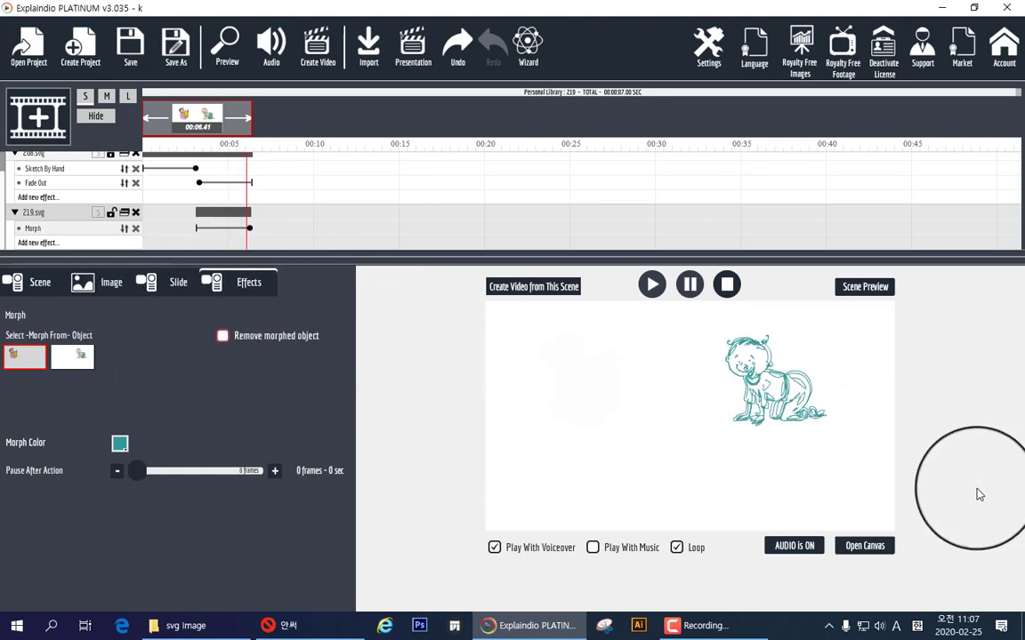
# Open the canvas, nudge the crawling baby upward, and add an animation to it with its first point just to the baby's right.
pyautogui.click(866, 553)
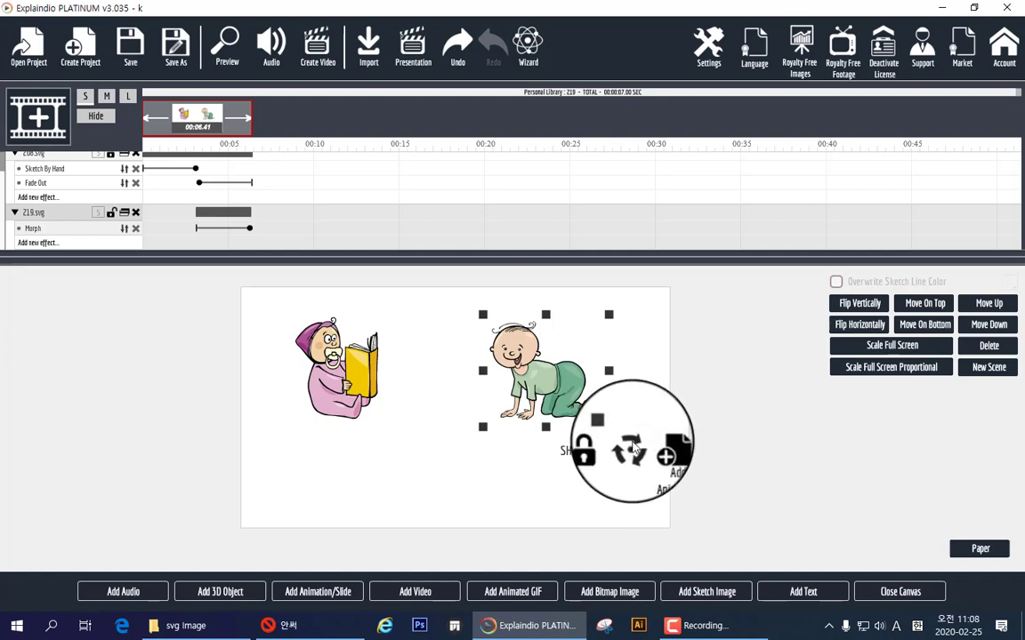
pyautogui.moveTo(591, 410); pyautogui.dragTo(590, 401)
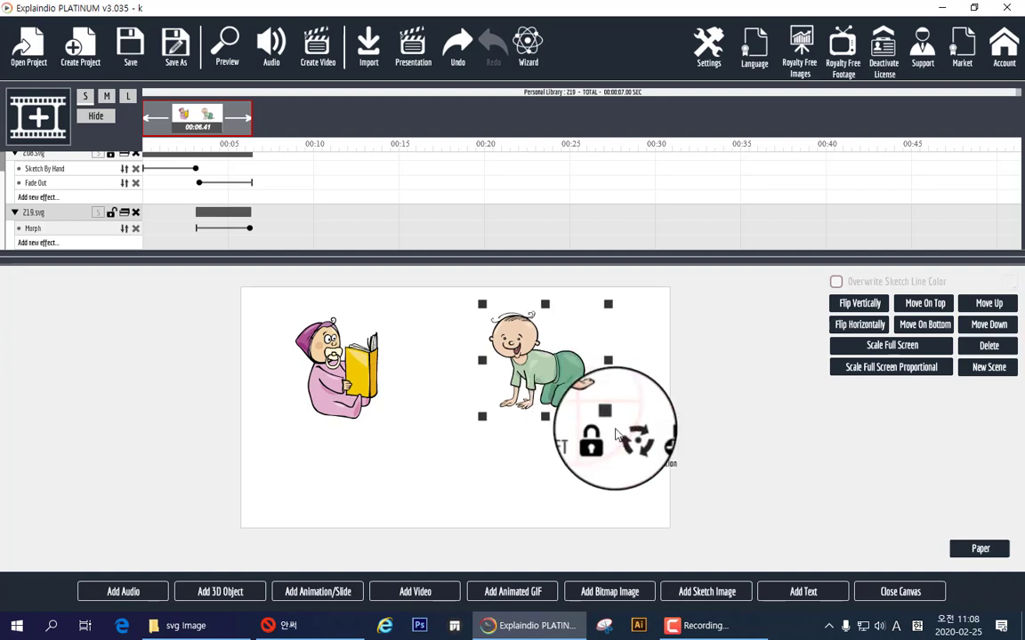
pyautogui.click(656, 438)
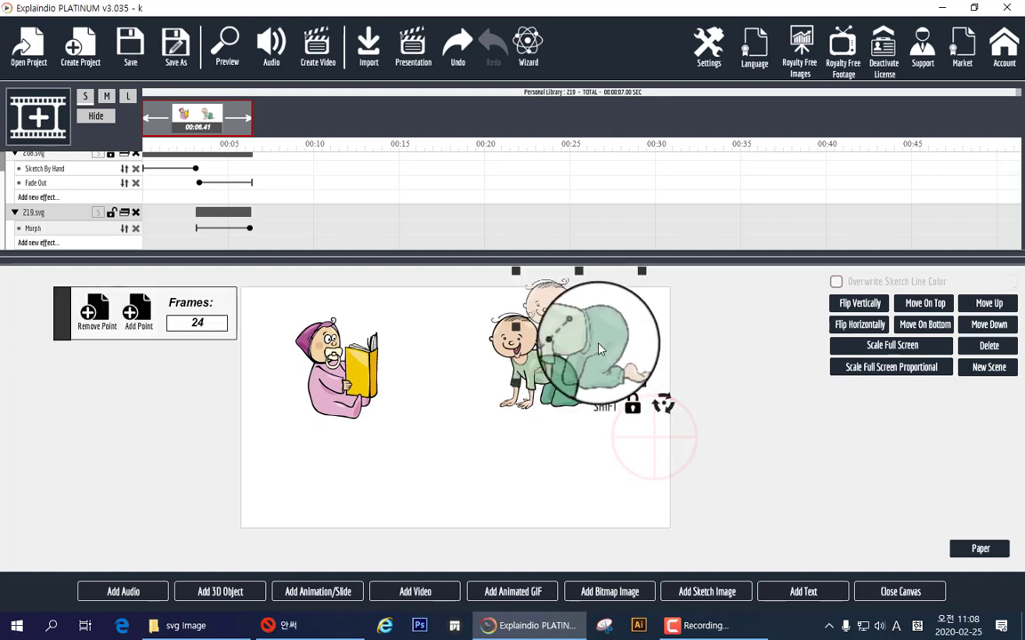
pyautogui.moveTo(560, 304); pyautogui.dragTo(227, 518)
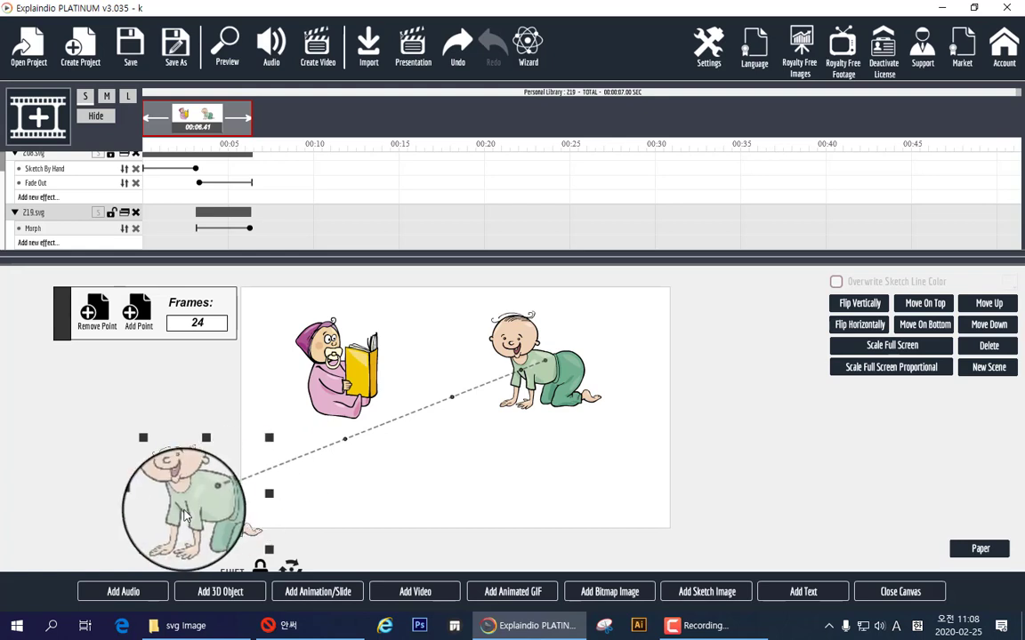
pyautogui.moveTo(186, 513); pyautogui.dragTo(606, 433)
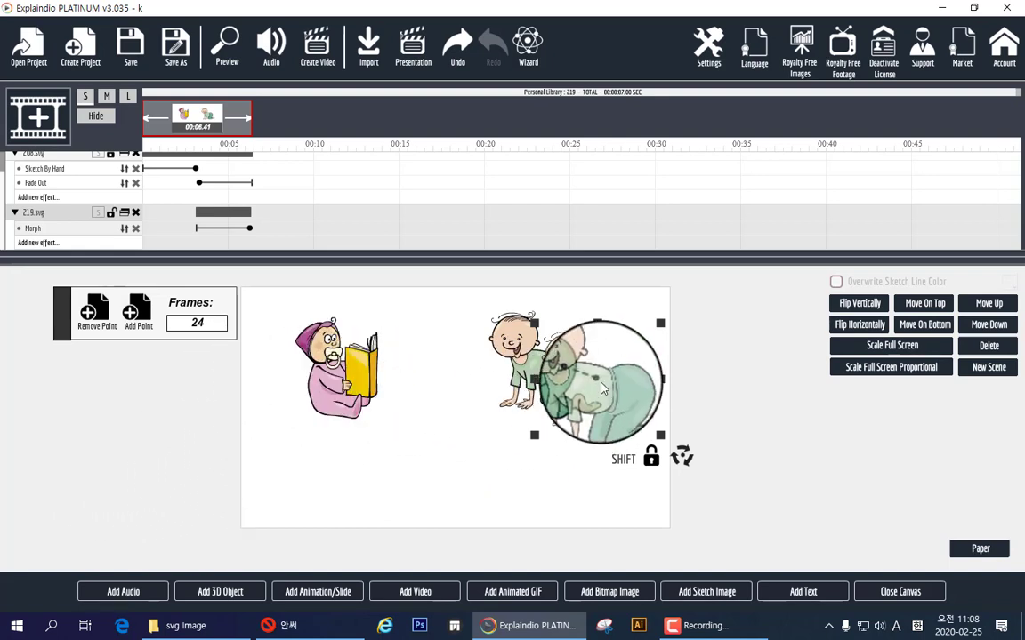
pyautogui.moveTo(603, 388); pyautogui.dragTo(590, 380)
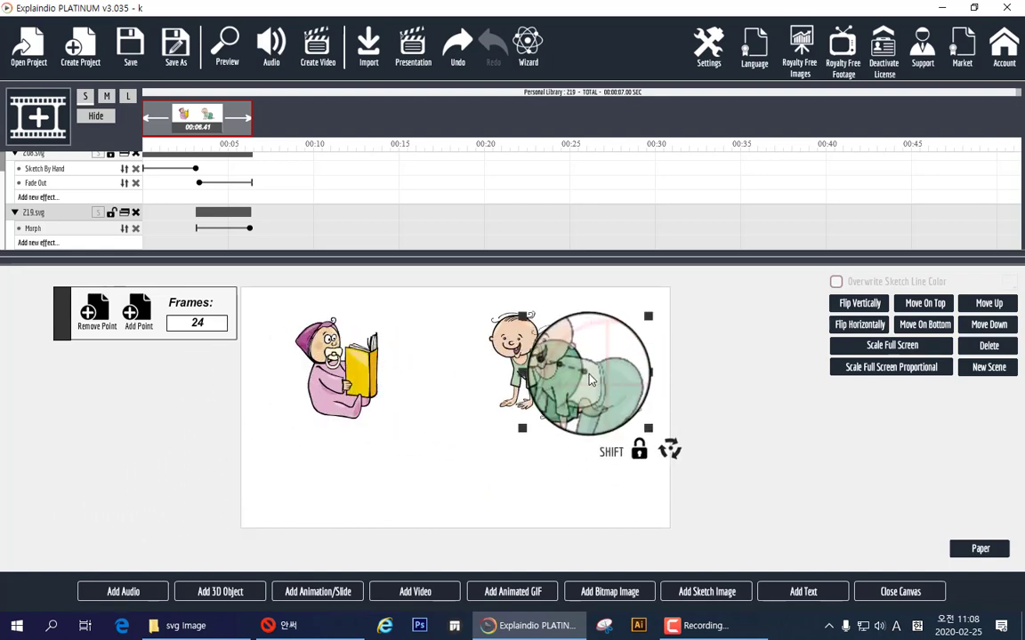
# Add more points to the crawling baby's motion path, curving it downward and back left along the lower part of the canvas.
pyautogui.click(138, 322)
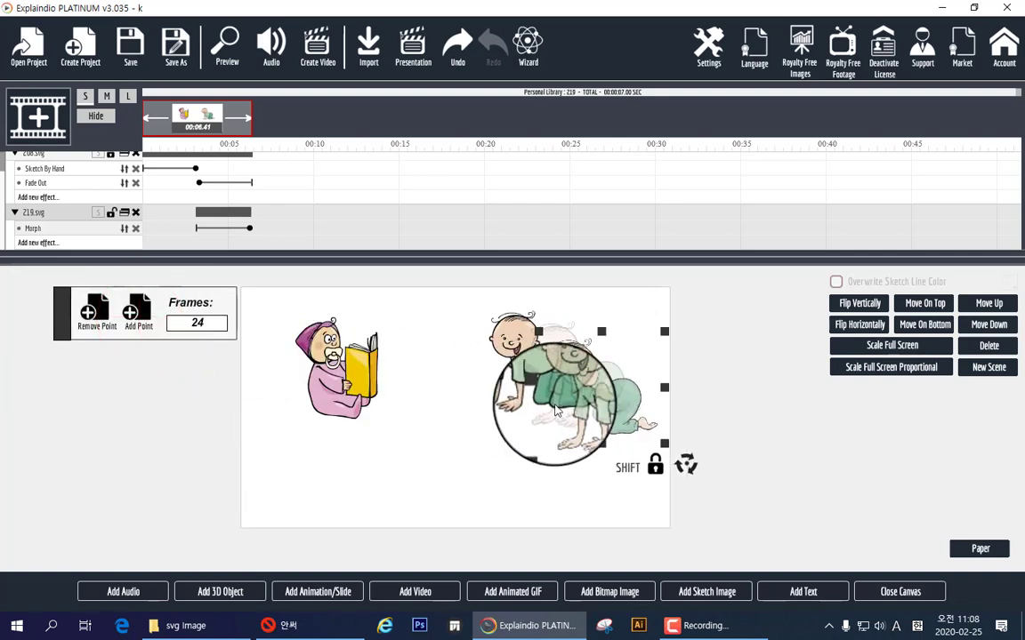
pyautogui.moveTo(572, 411); pyautogui.dragTo(567, 441)
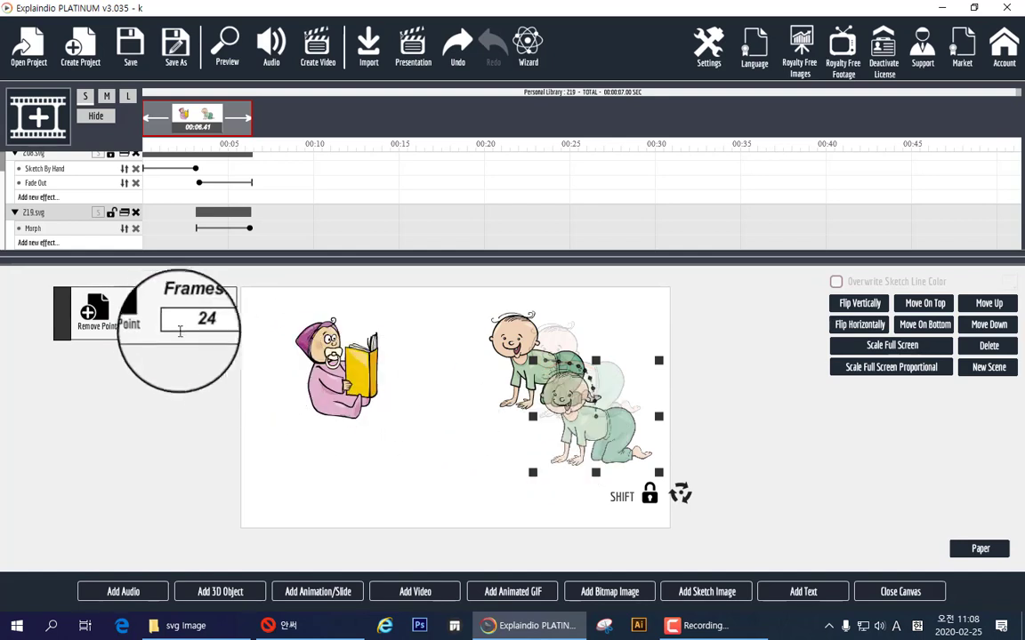
pyautogui.click(130, 311)
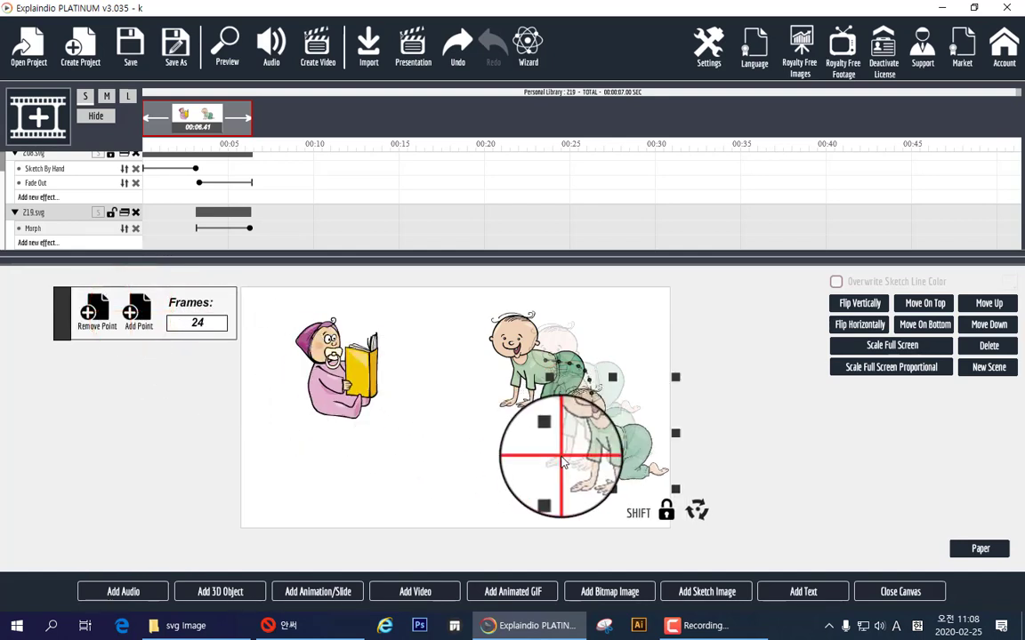
pyautogui.moveTo(525, 400); pyautogui.dragTo(483, 420)
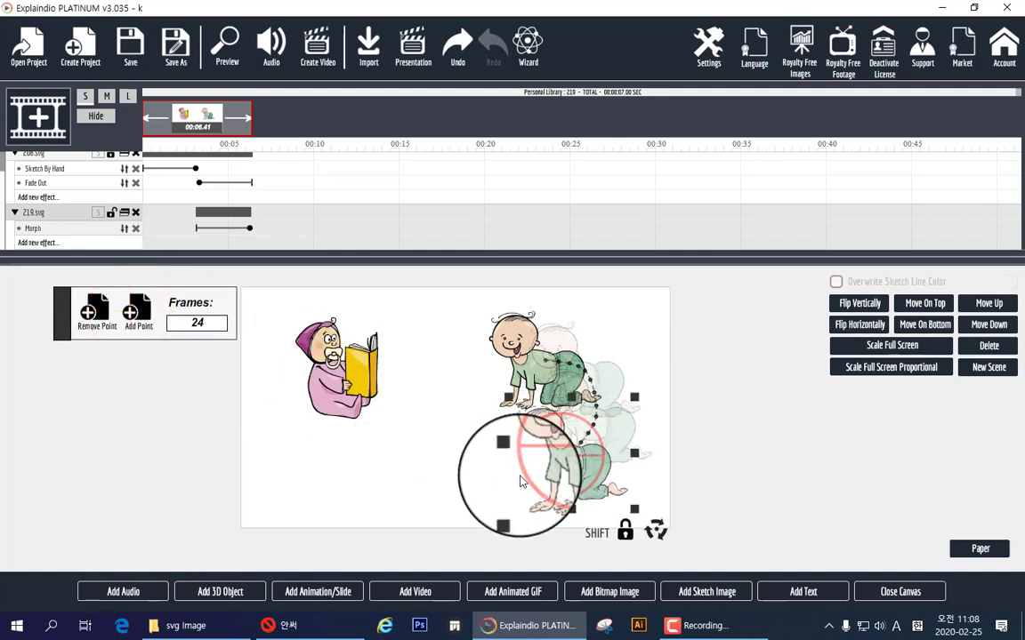
pyautogui.click(140, 307)
pyautogui.moveTo(541, 472); pyautogui.dragTo(337, 484)
# Extend the crawling baby's motion path past the canvas's left edge with further points, and preview the whole project.
pyautogui.click(140, 311)
pyautogui.click(141, 313)
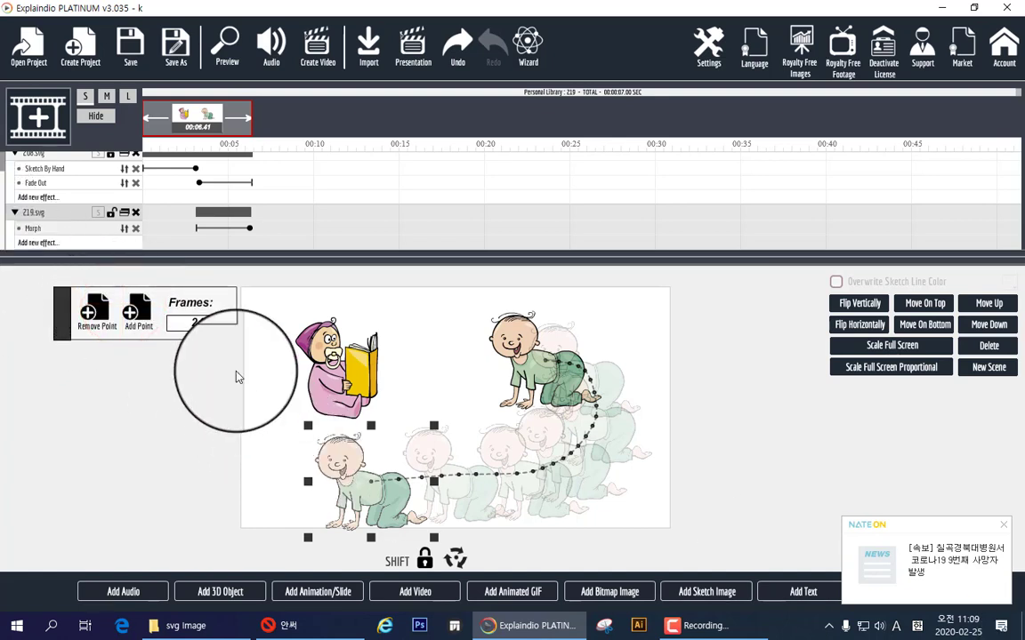
pyautogui.click(140, 313)
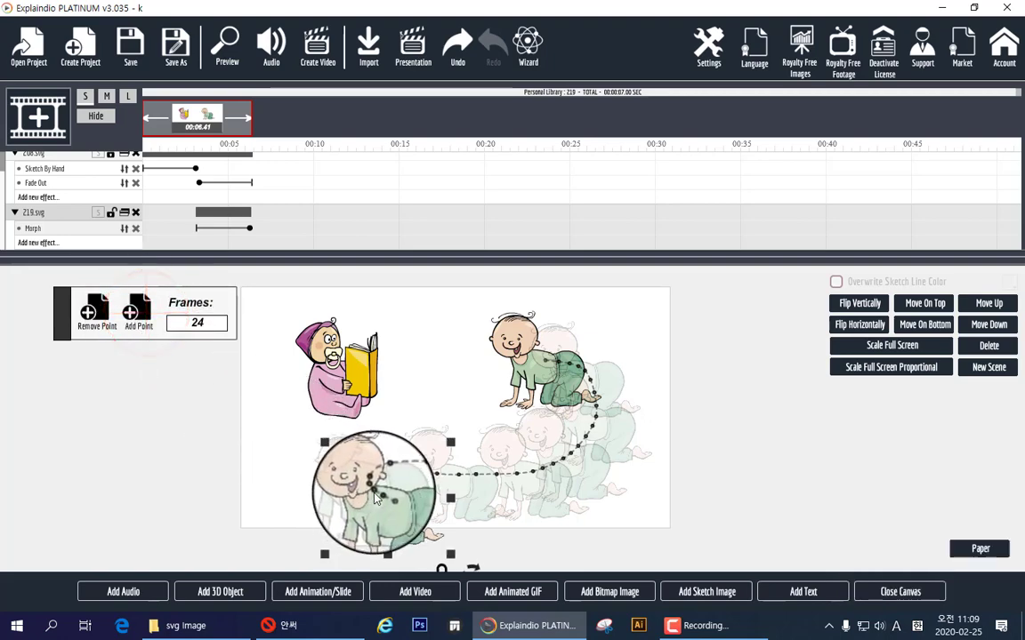
pyautogui.moveTo(375, 500); pyautogui.dragTo(298, 468)
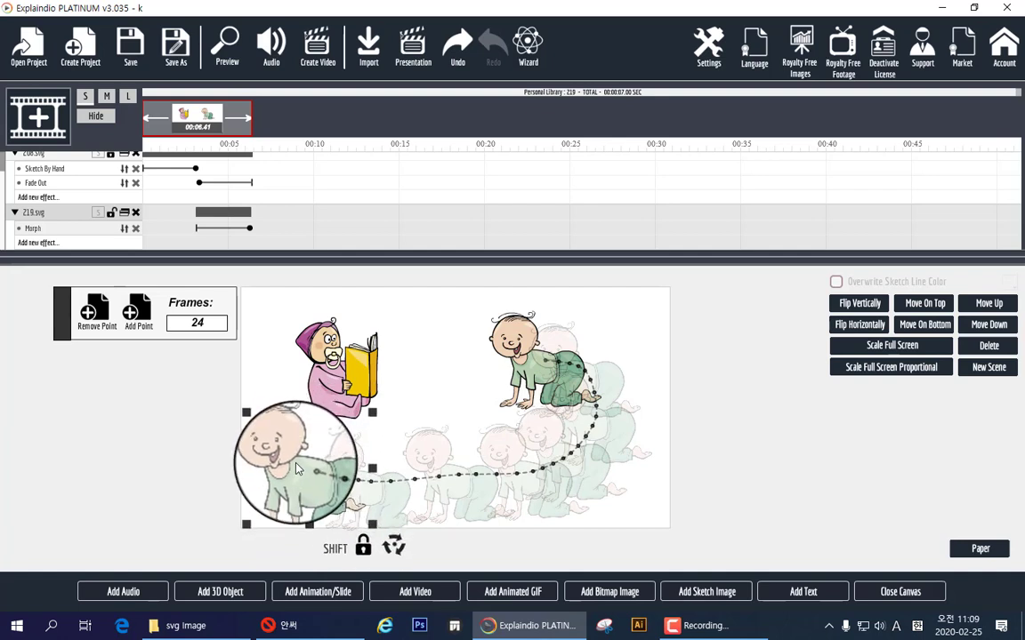
pyautogui.click(136, 311)
pyautogui.click(284, 474)
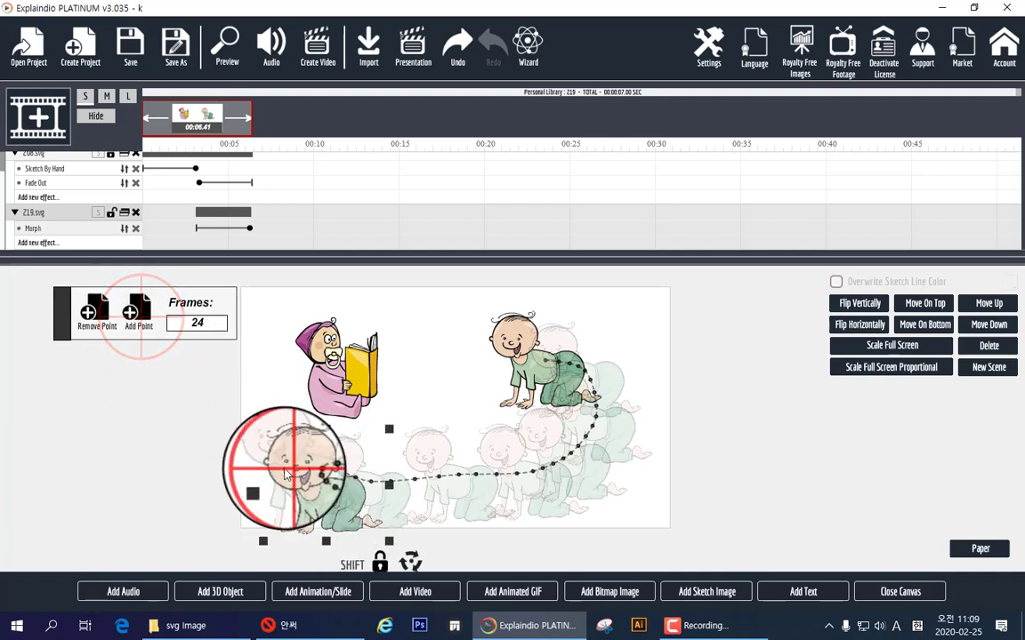
pyautogui.moveTo(284, 474); pyautogui.dragTo(162, 405)
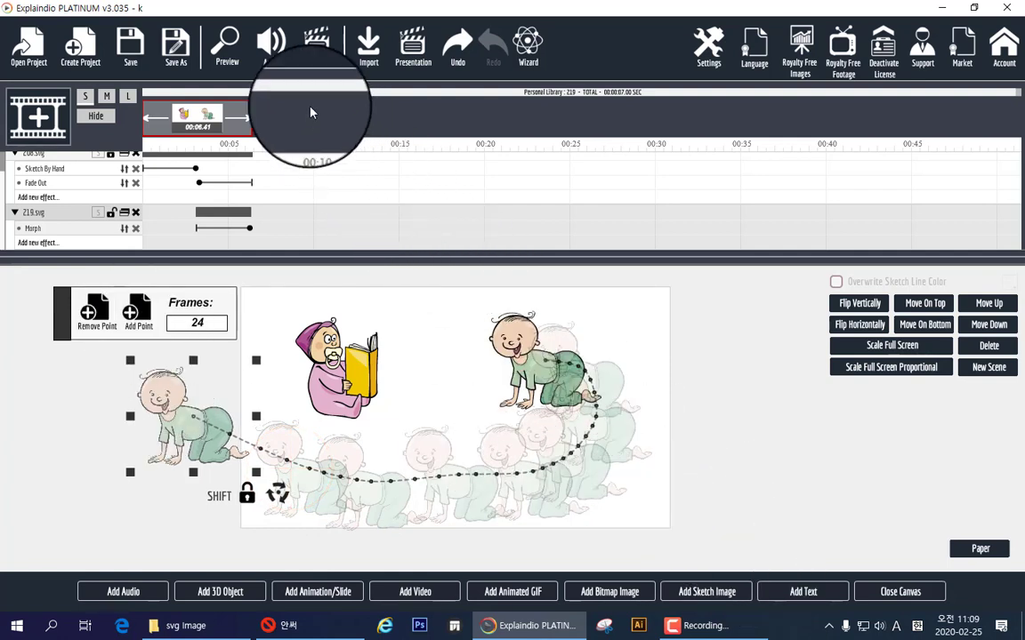
pyautogui.click(232, 45)
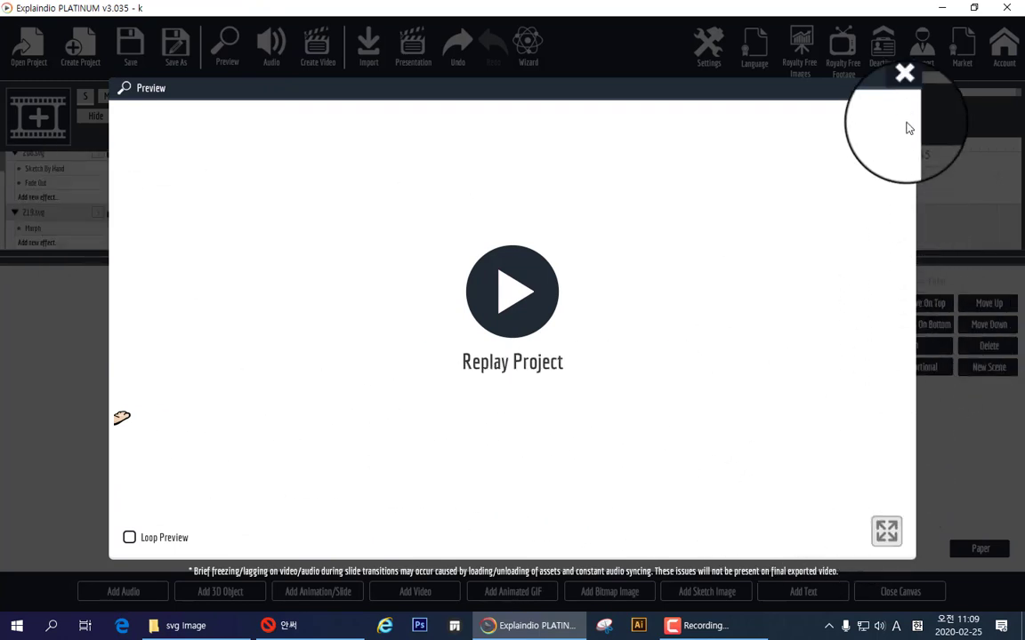
pyautogui.click(904, 90)
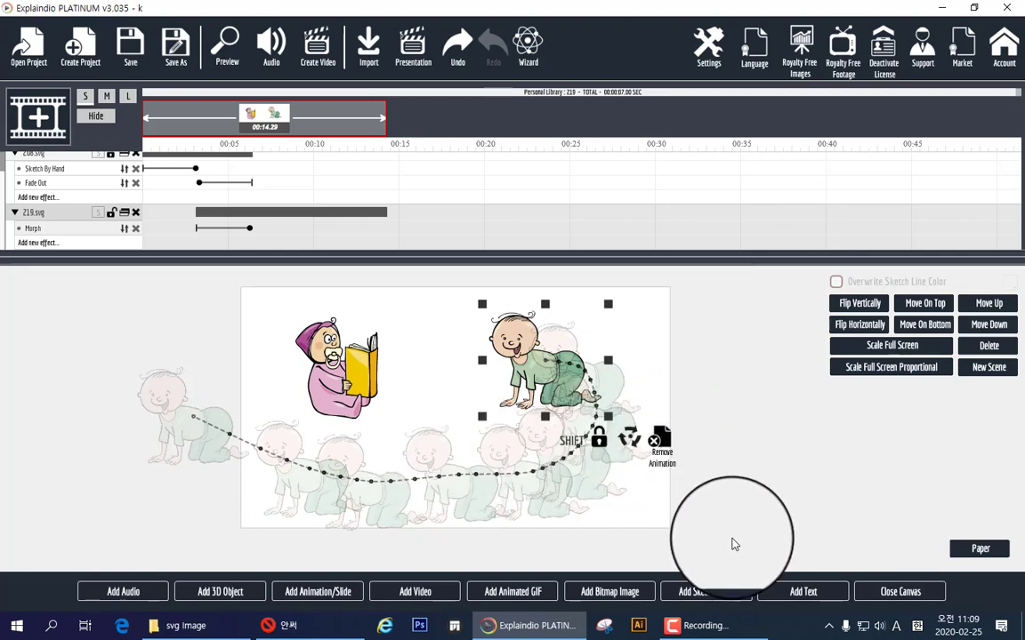
# Insert the yellow taxi sketch image from the Personal Library and place it in the canvas's lower-left corner.
pyautogui.click(708, 591)
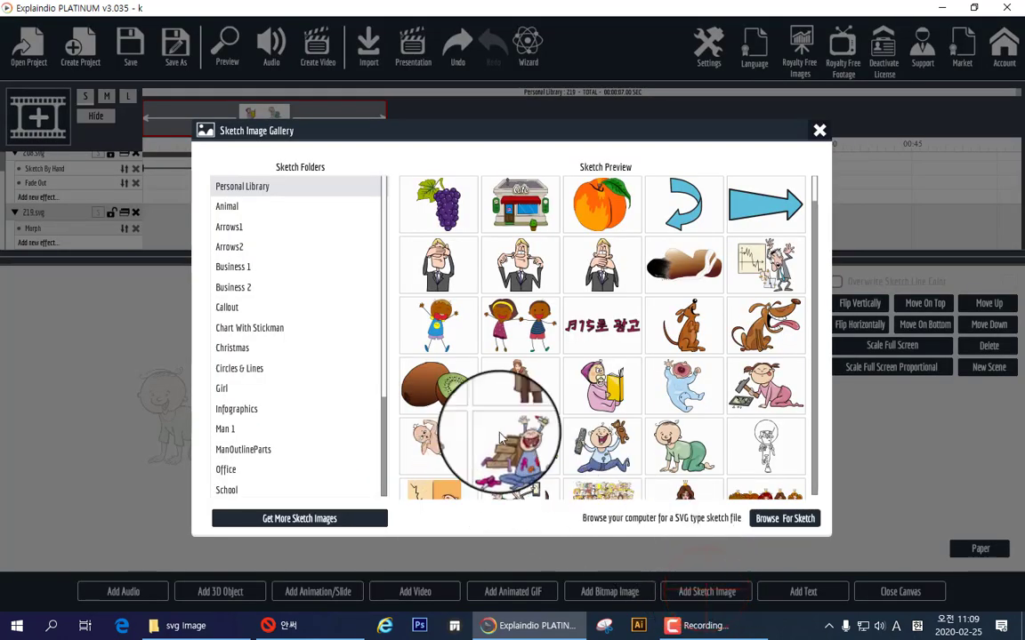
pyautogui.scroll(-5, 525, 391)
pyautogui.scroll(-15, 525, 392)
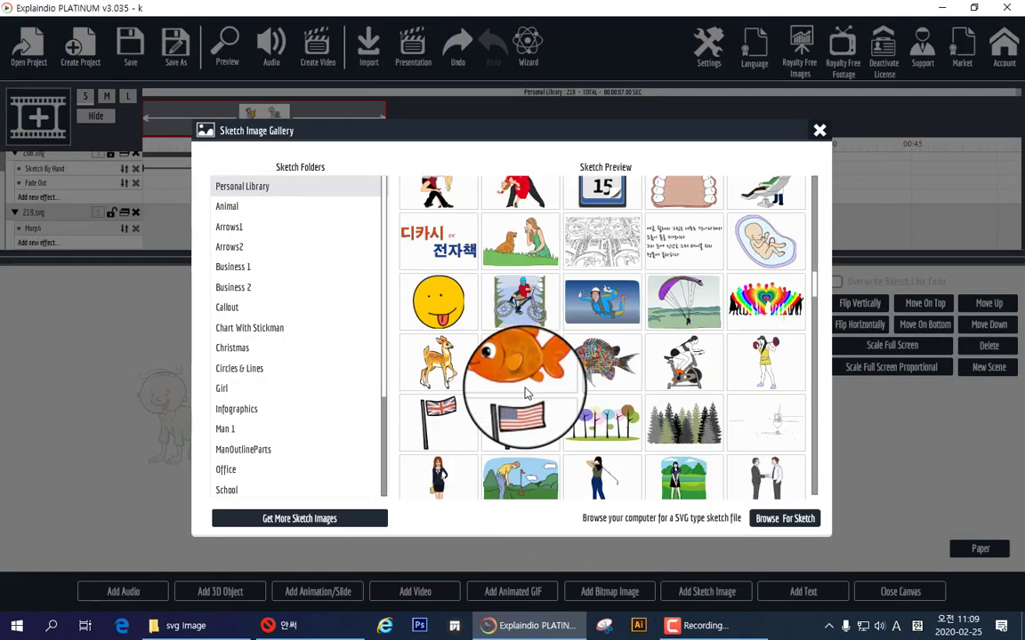
pyautogui.scroll(-10, 527, 392)
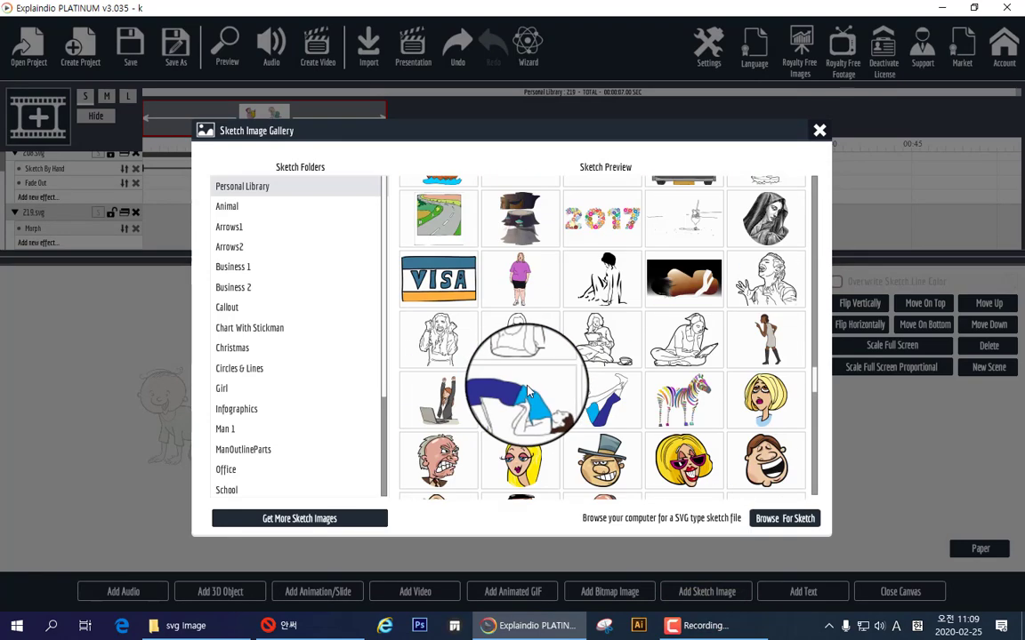
pyautogui.scroll(3, 528, 391)
pyautogui.scroll(3, 528, 391)
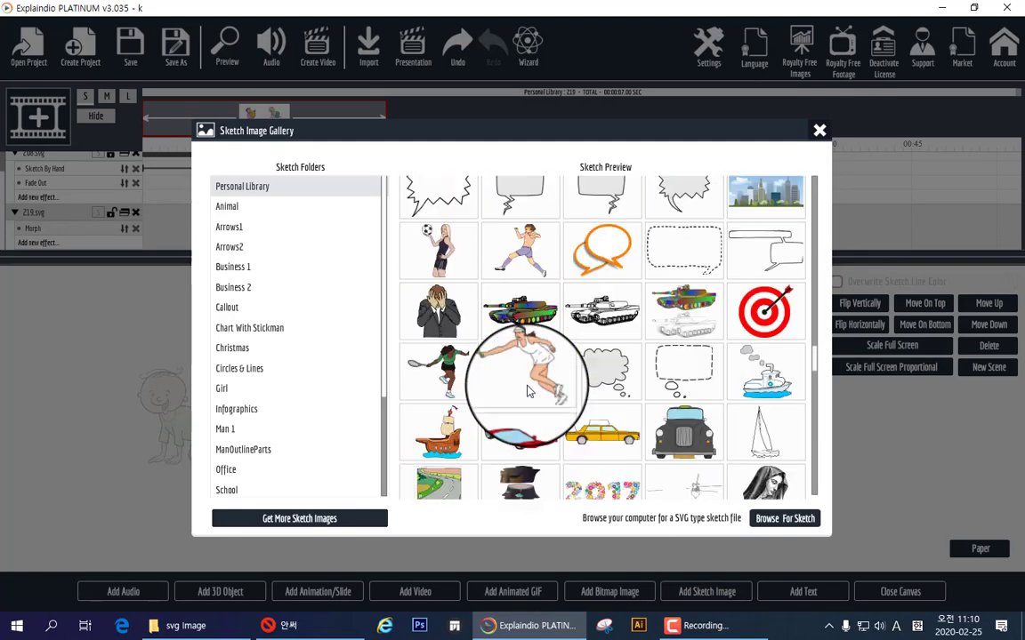
pyautogui.click(597, 438)
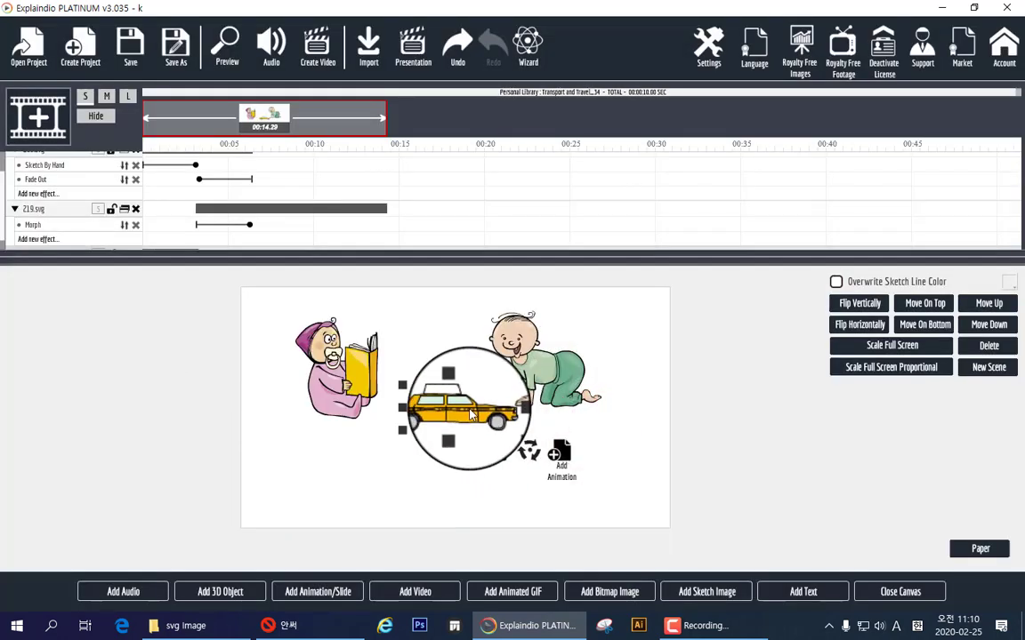
pyautogui.moveTo(445, 412)
pyautogui.mouseDown()
pyautogui.moveTo(384, 446)
pyautogui.moveTo(288, 472)
pyautogui.moveTo(343, 343)
pyautogui.moveTo(381, 307)
pyautogui.mouseUp()
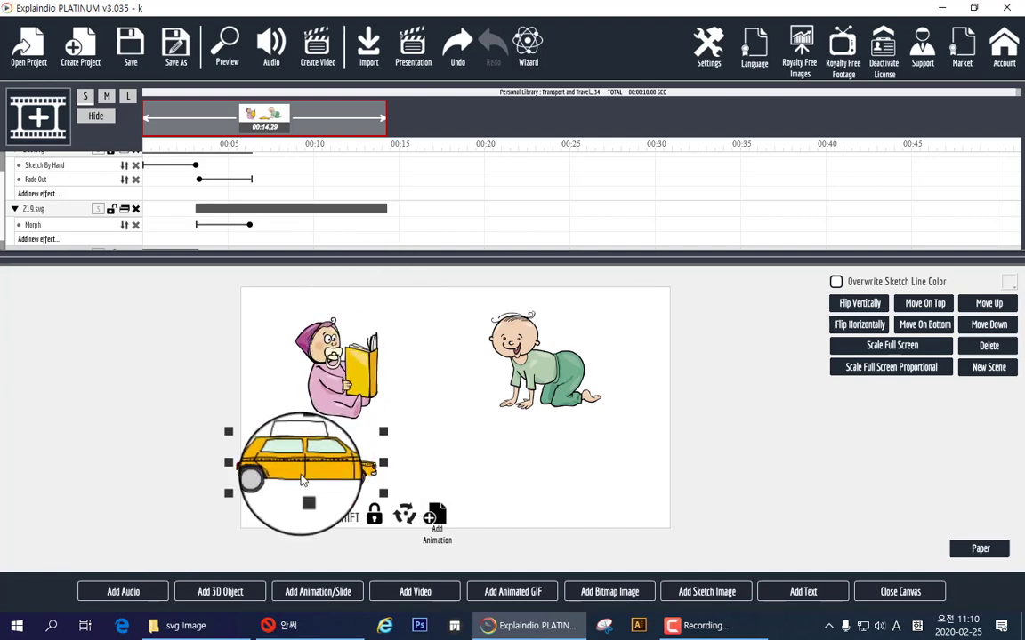
pyautogui.moveTo(298, 481); pyautogui.dragTo(290, 486)
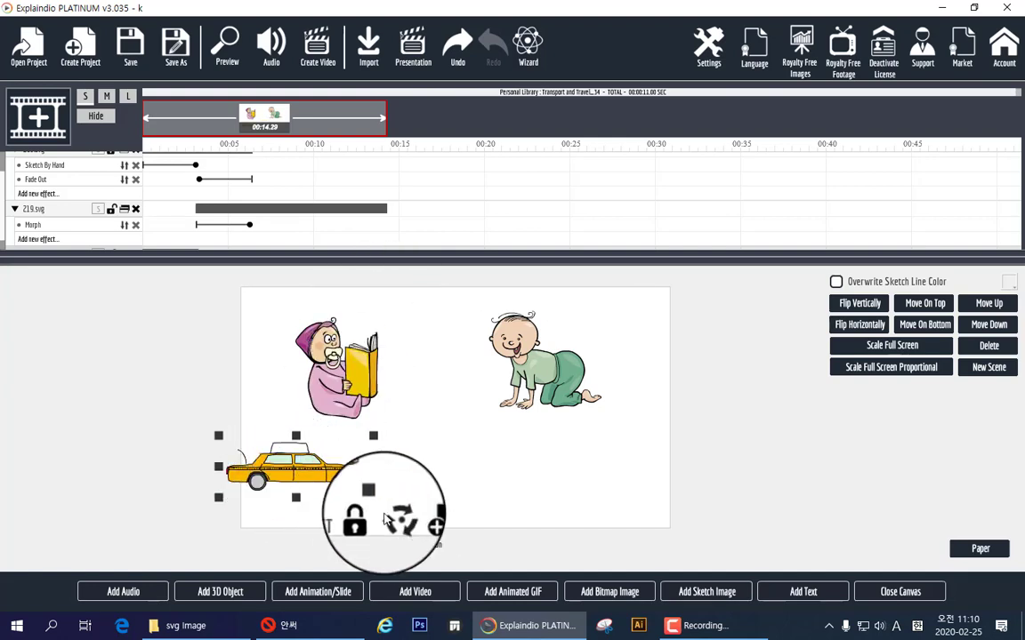
# Animate the taxi in a straight line past the canvas's right edge, and play the scene before reopening the canvas.
pyautogui.click(425, 519)
pyautogui.moveTo(353, 485); pyautogui.dragTo(786, 471)
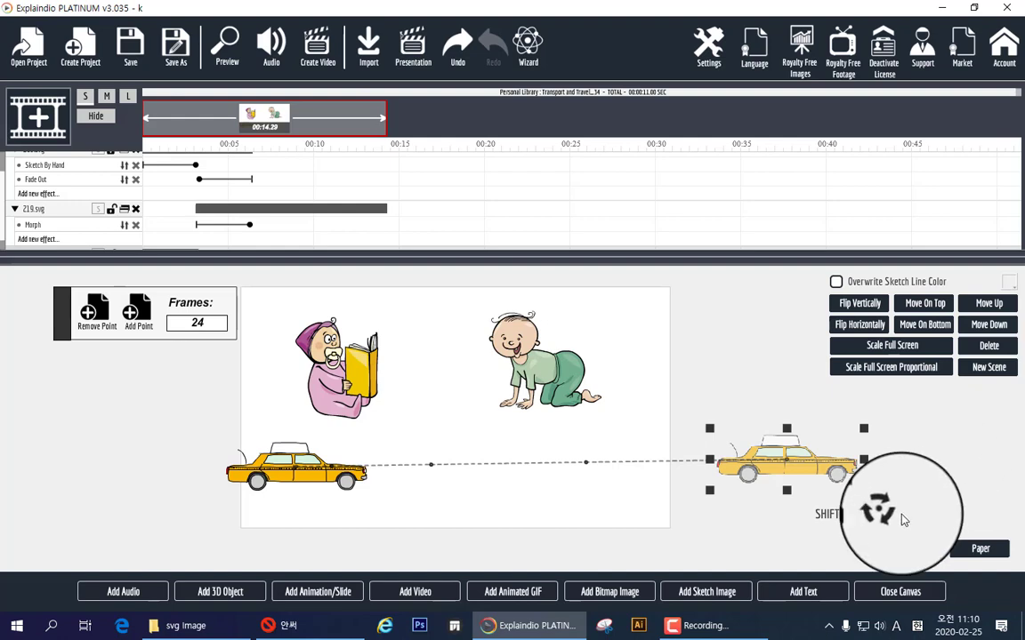
pyautogui.click(878, 601)
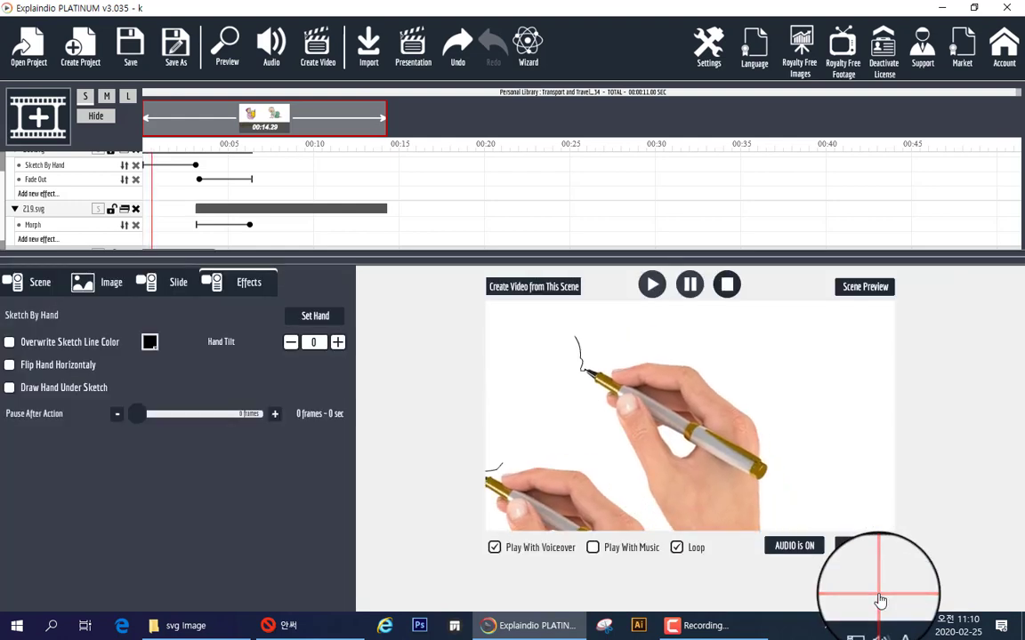
pyautogui.click(854, 549)
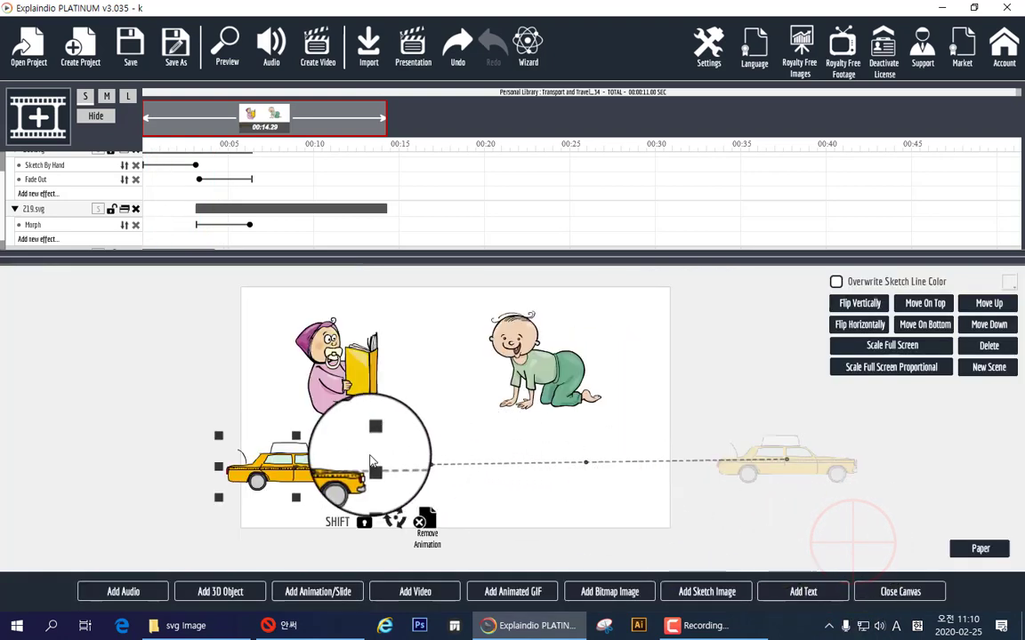
# Shift the taxi's clip on the timeline to start at about 13 seconds, and play the scene before reopening the canvas.
pyautogui.scroll(-1, 389, 196)
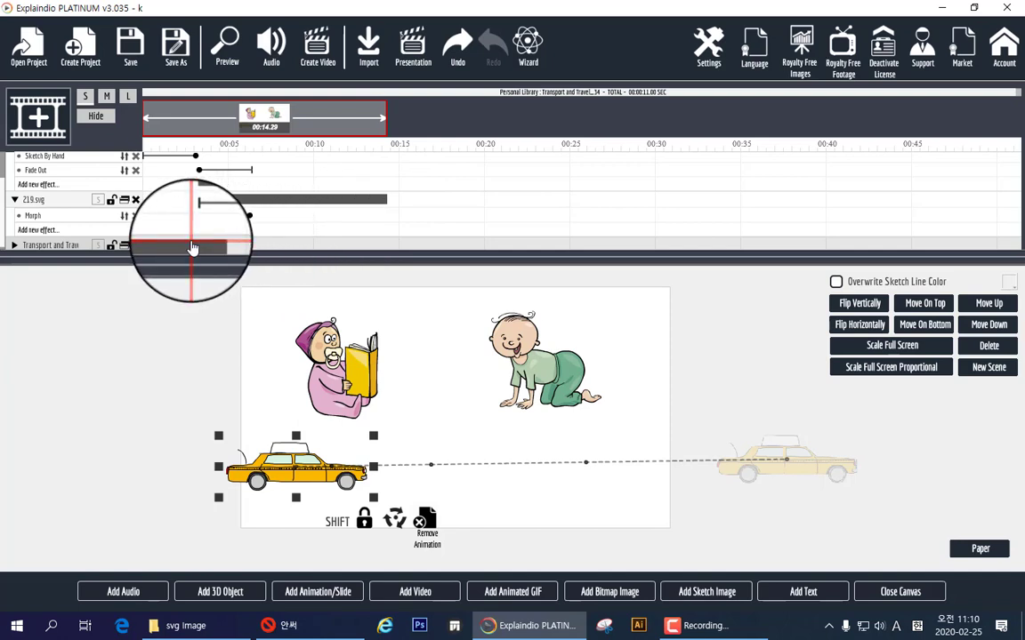
pyautogui.moveTo(192, 248); pyautogui.dragTo(345, 260)
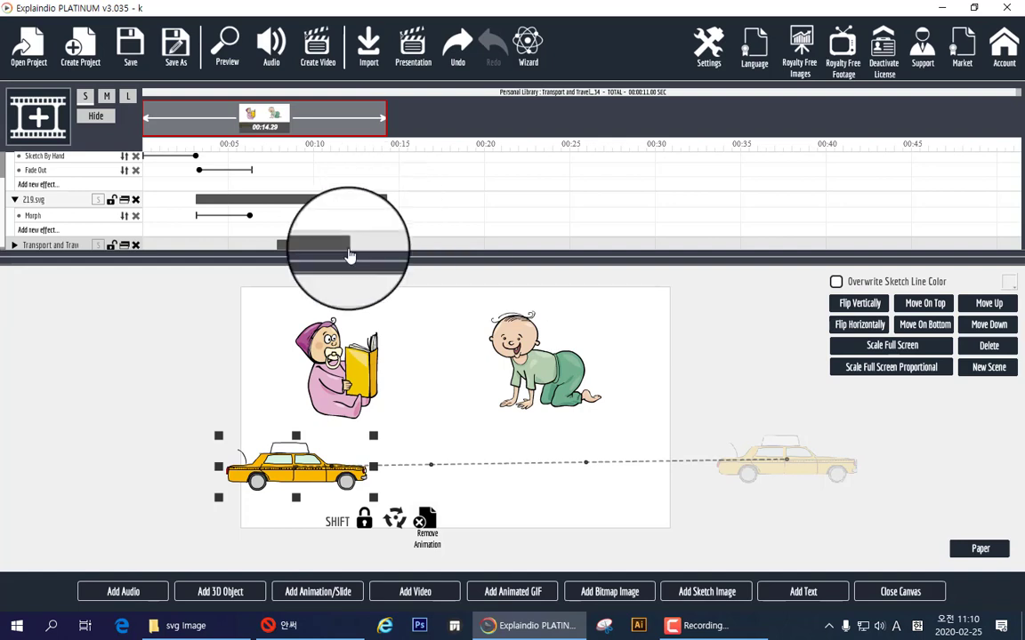
pyautogui.moveTo(343, 253); pyautogui.dragTo(389, 250)
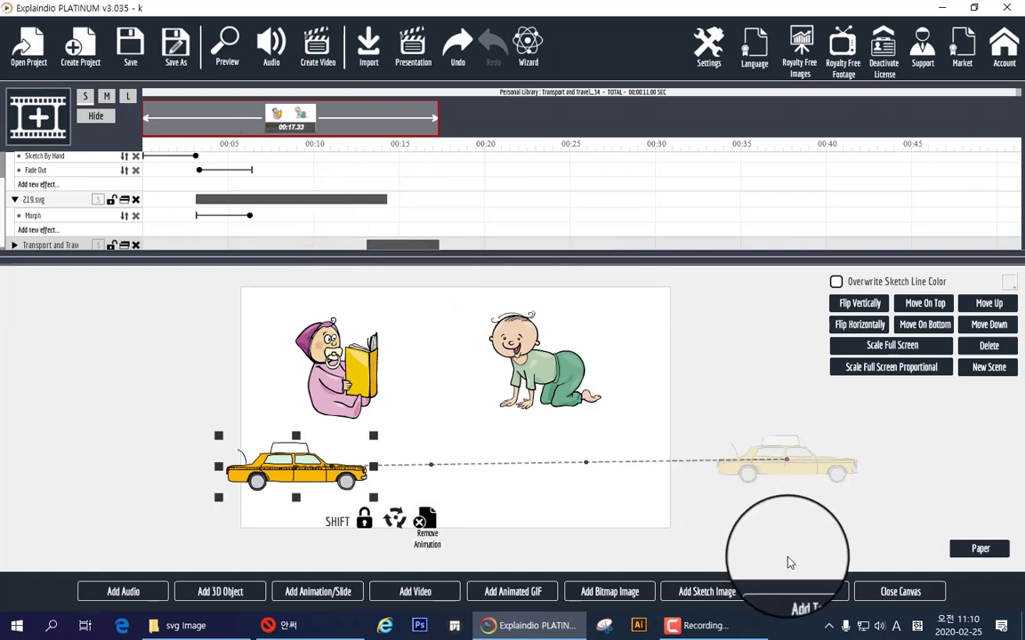
pyautogui.click(884, 593)
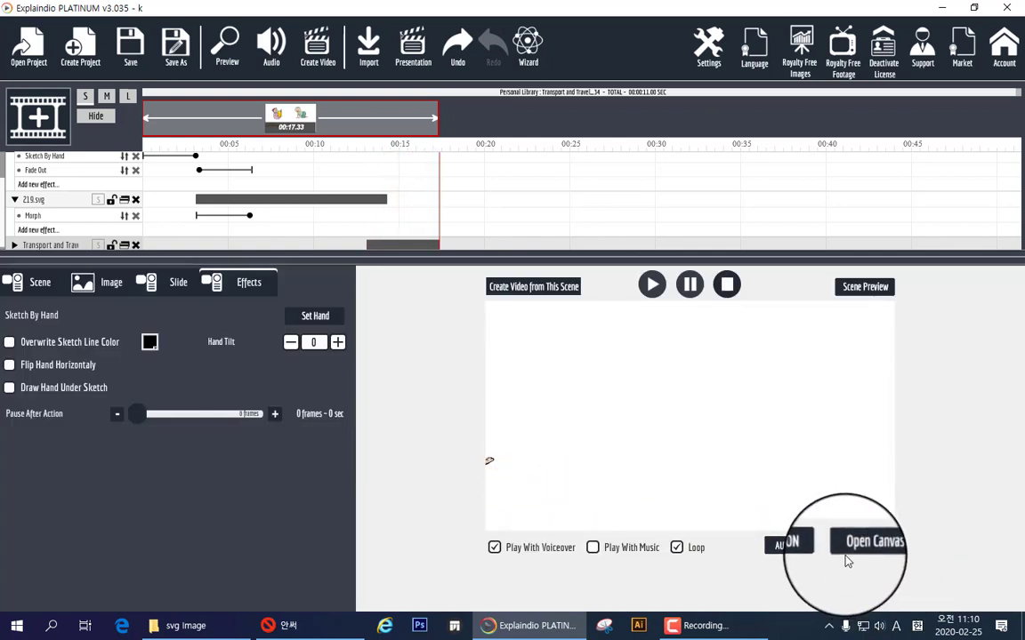
pyautogui.click(864, 544)
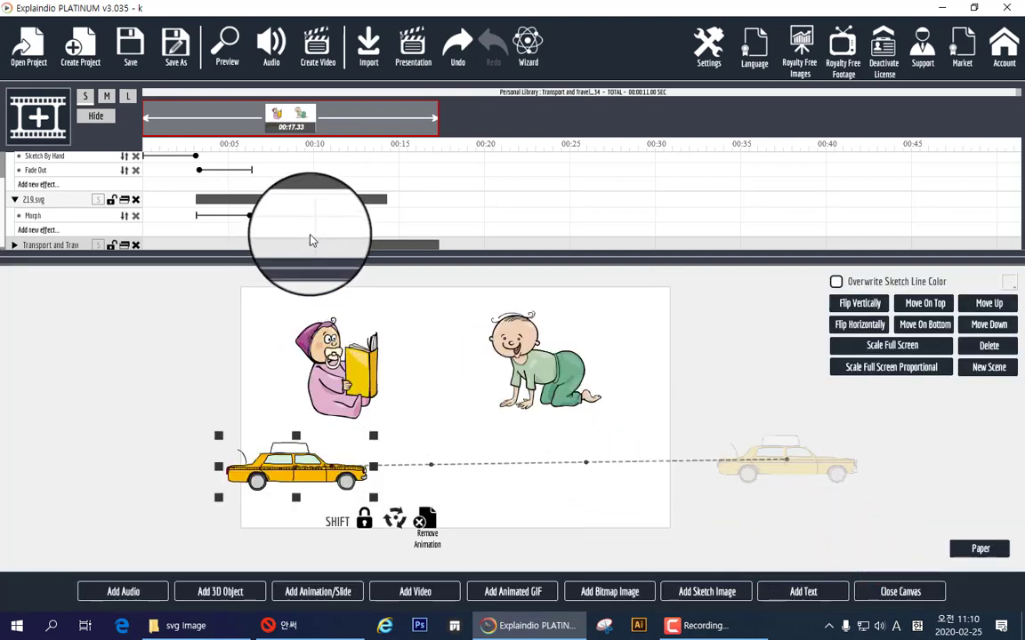
# Replace the taxi's Sketch By Hand effect with Nothing Before, and play the scene before reopening the canvas.
pyautogui.scroll(-1, 278, 210)
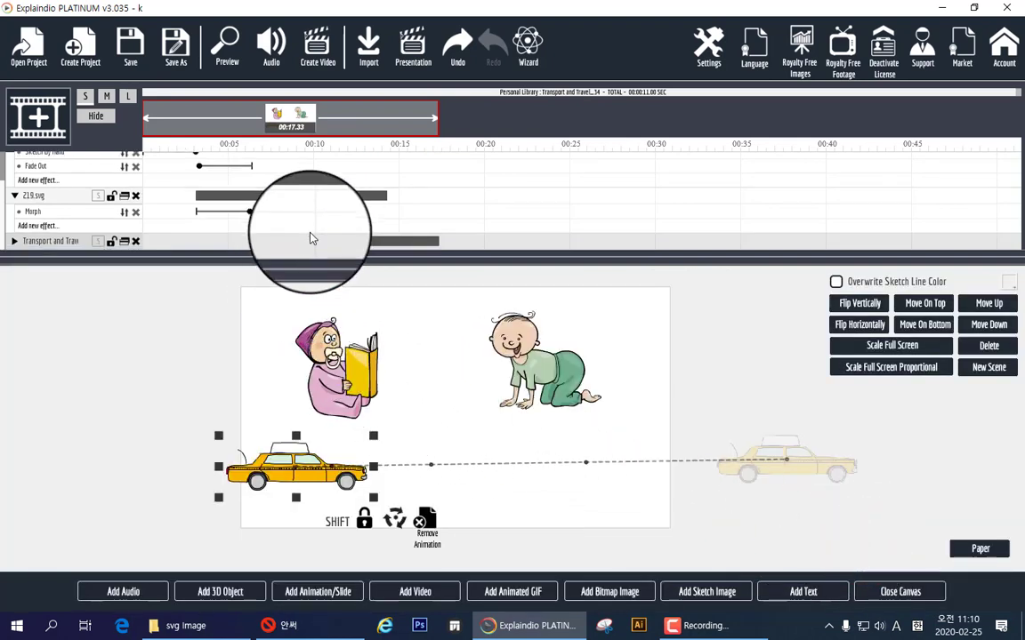
pyautogui.click(12, 242)
pyautogui.scroll(-2, 252, 240)
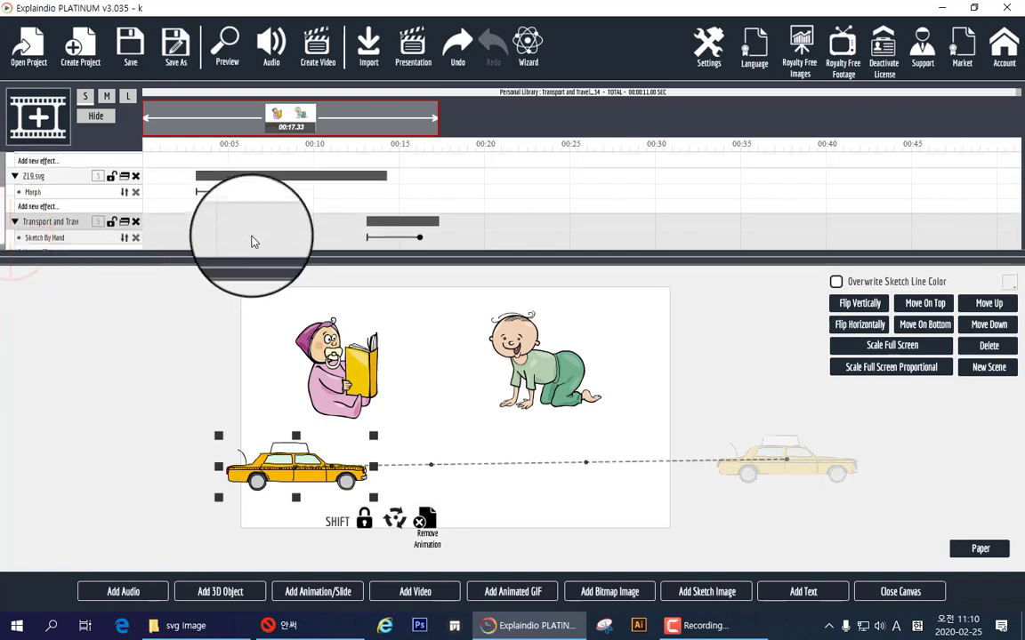
pyautogui.click(136, 231)
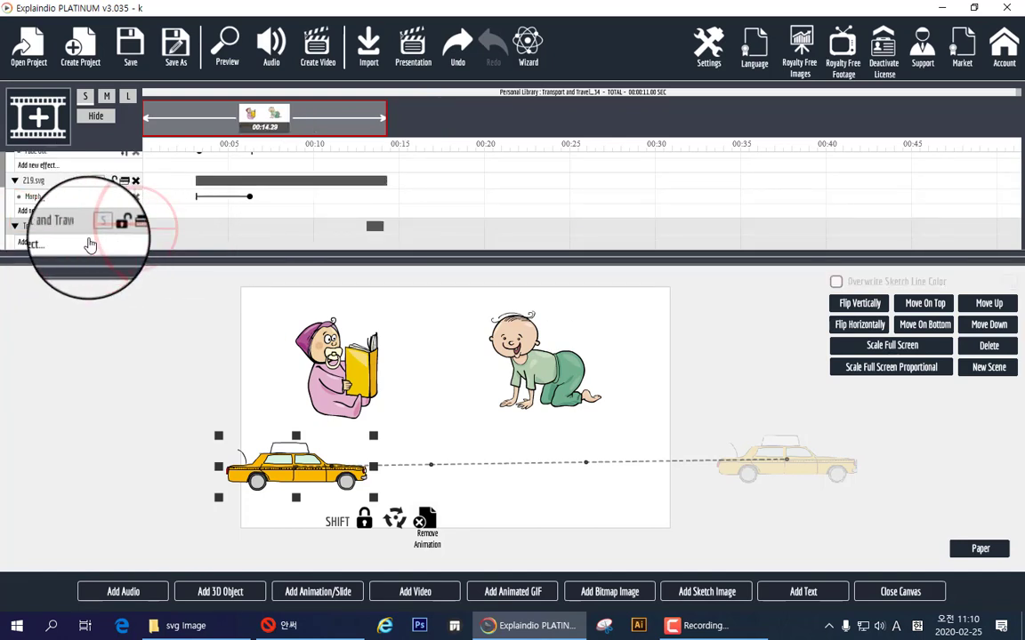
pyautogui.click(40, 245)
pyautogui.moveTo(189, 246)
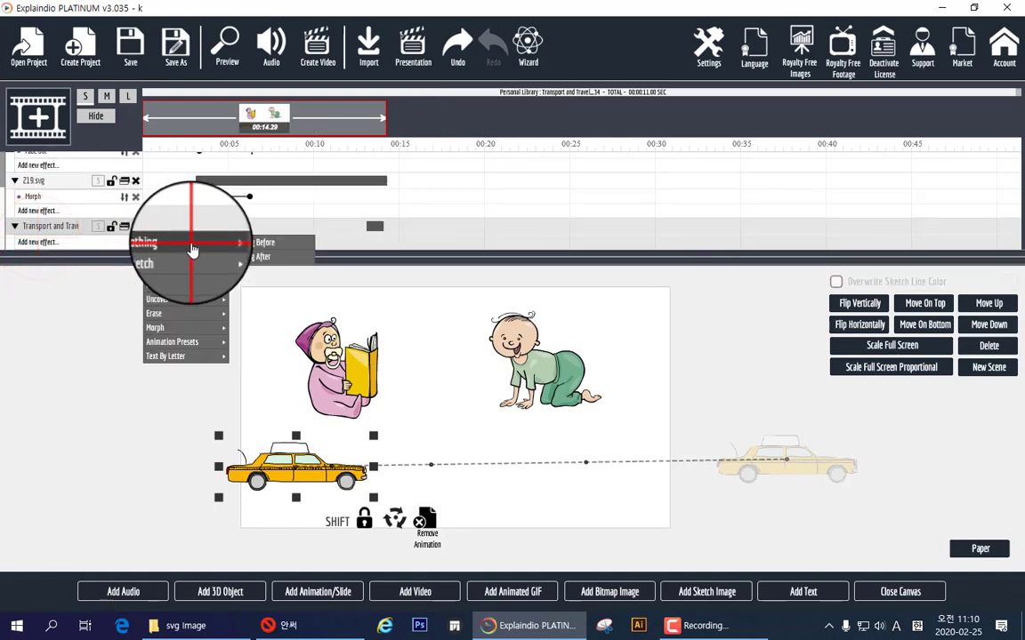
pyautogui.click(266, 242)
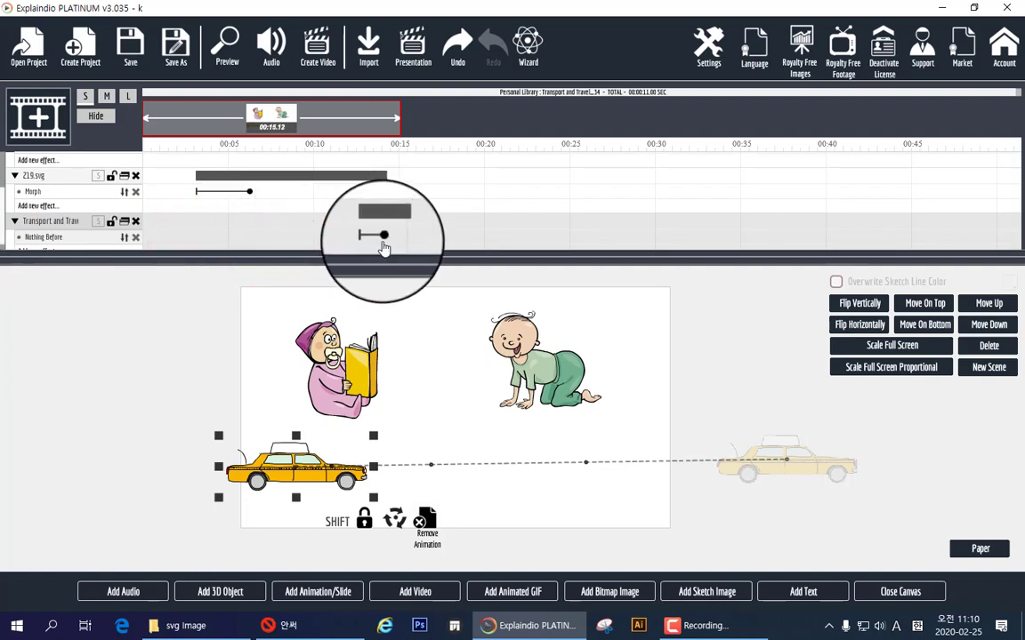
pyautogui.click(895, 595)
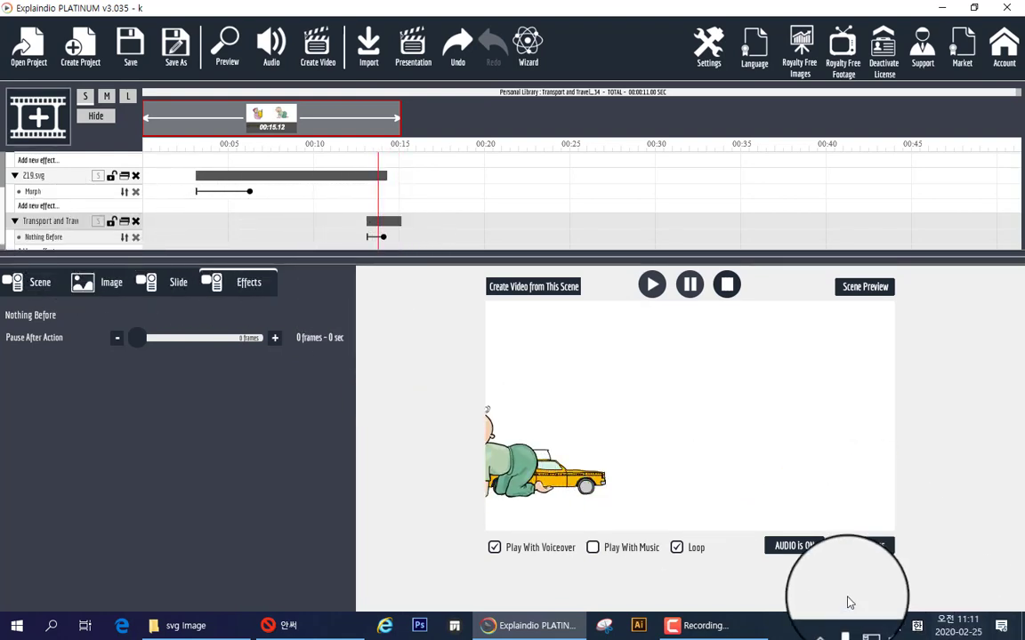
pyautogui.click(867, 541)
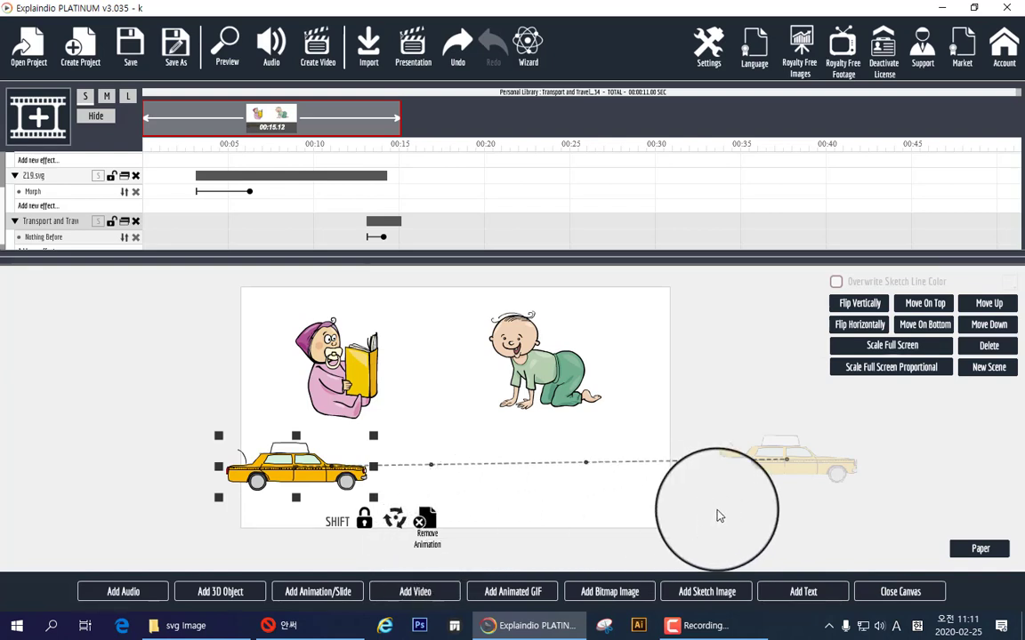
# Move the end point of the taxi's motion path closer to the canvas's right edge, level with its start, and play the scene.
pyautogui.click(822, 472)
pyautogui.moveTo(822, 472); pyautogui.dragTo(821, 487)
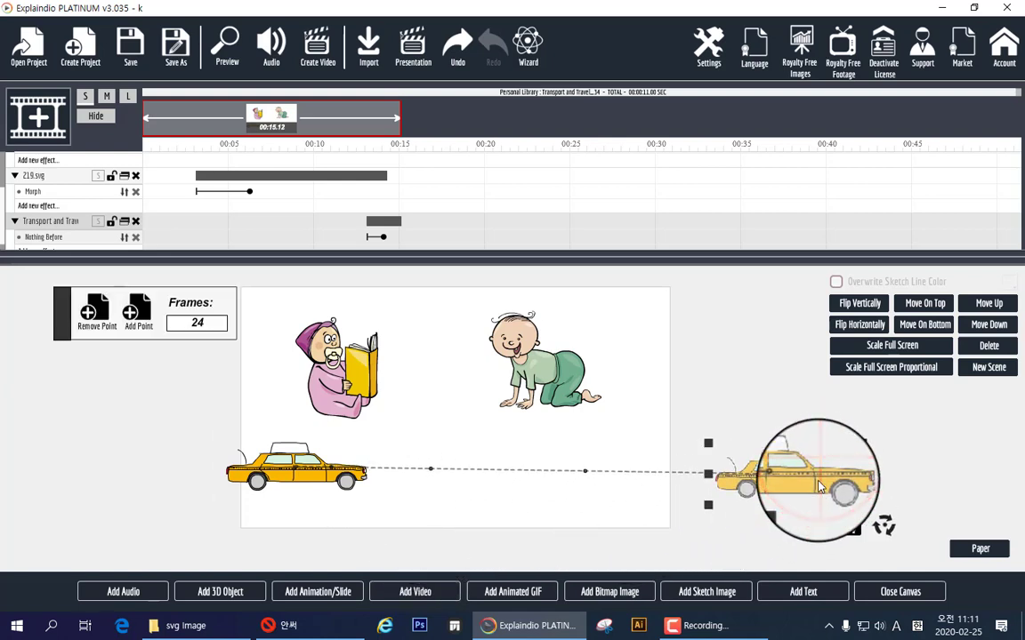
pyautogui.press('shift')
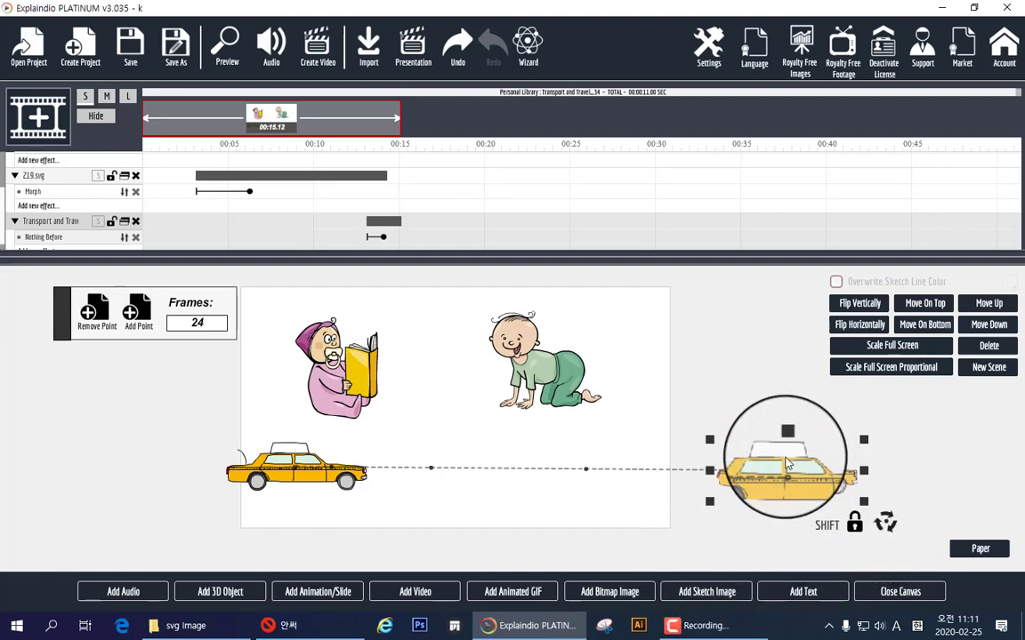
pyautogui.moveTo(776, 472); pyautogui.dragTo(722, 463)
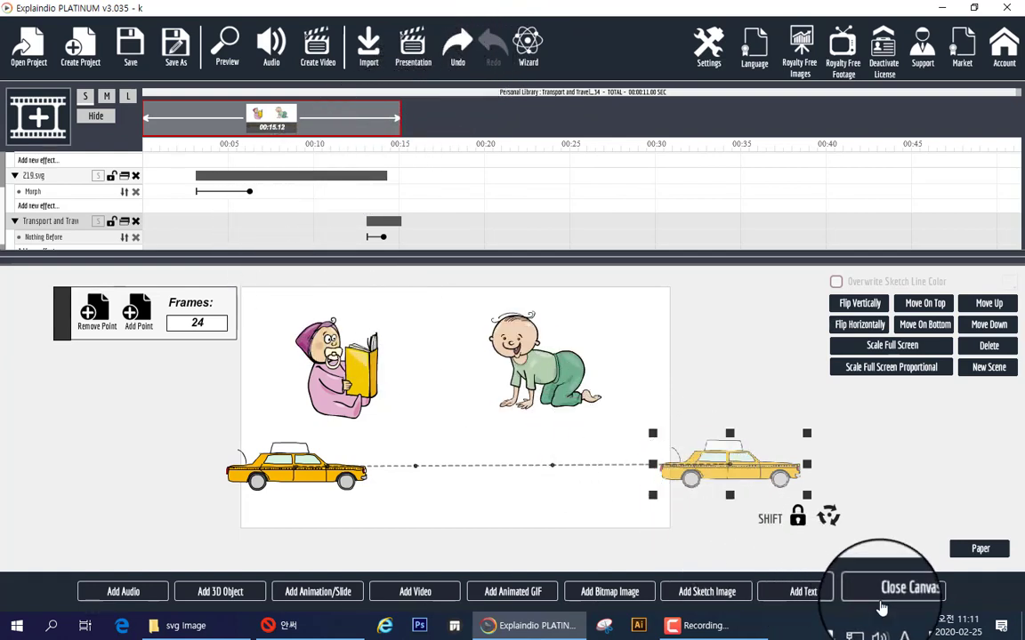
pyautogui.click(885, 591)
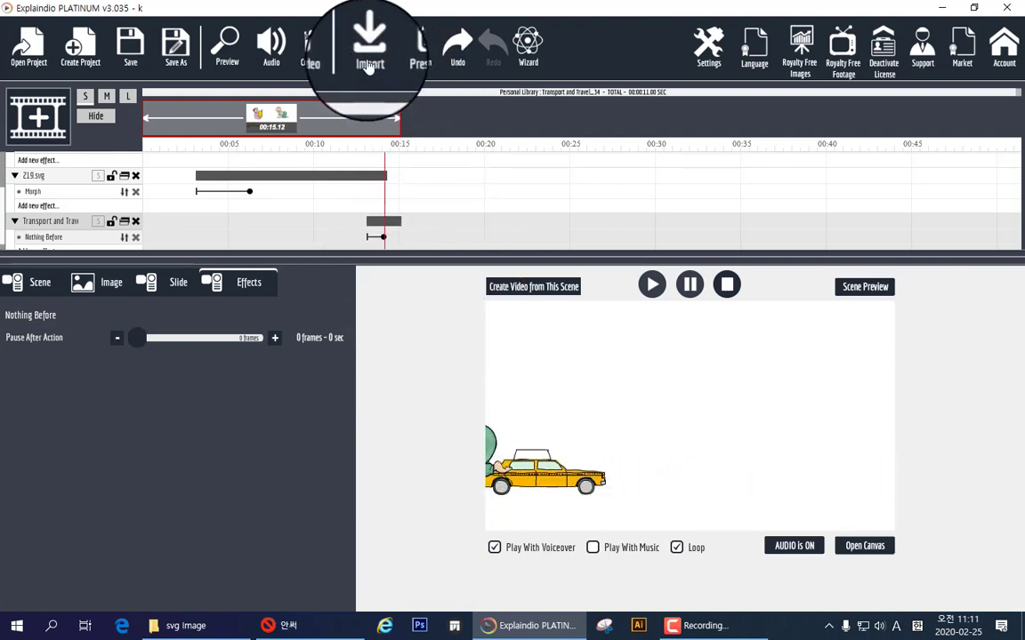
# Reopen the scene's canvas for editing.
pyautogui.click(411, 69)
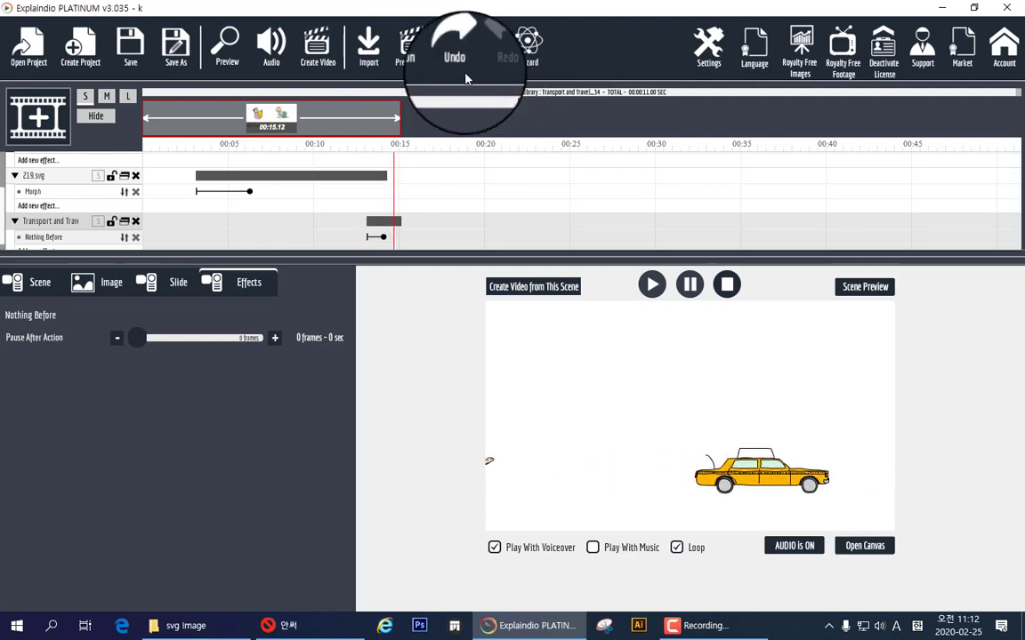
pyautogui.click(457, 47)
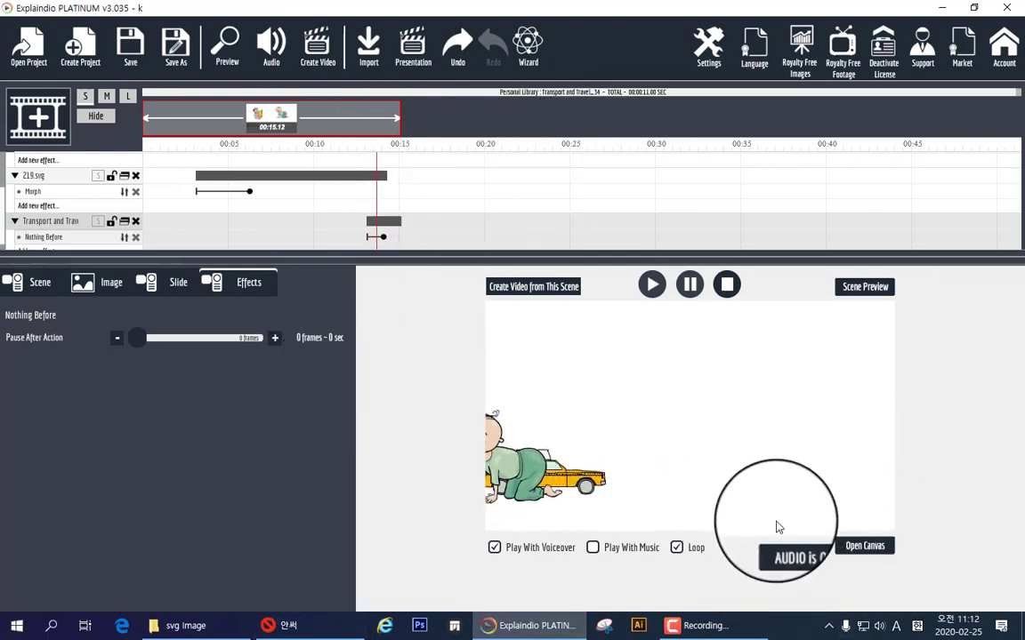
pyautogui.click(860, 549)
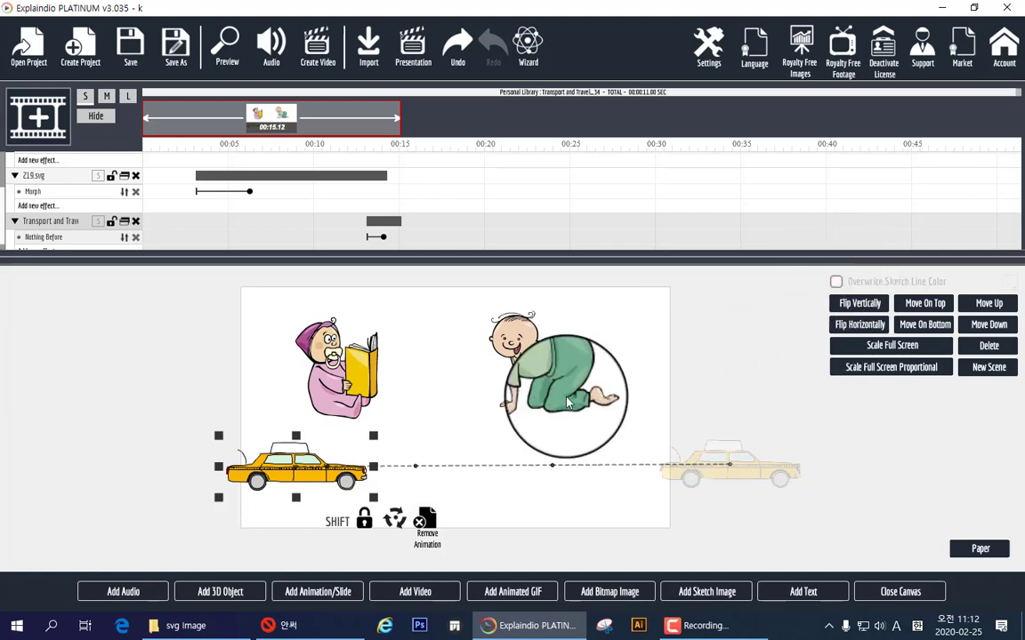
# Flip the crawling baby horizontally and flip it back to its original direction.
pyautogui.click(550, 372)
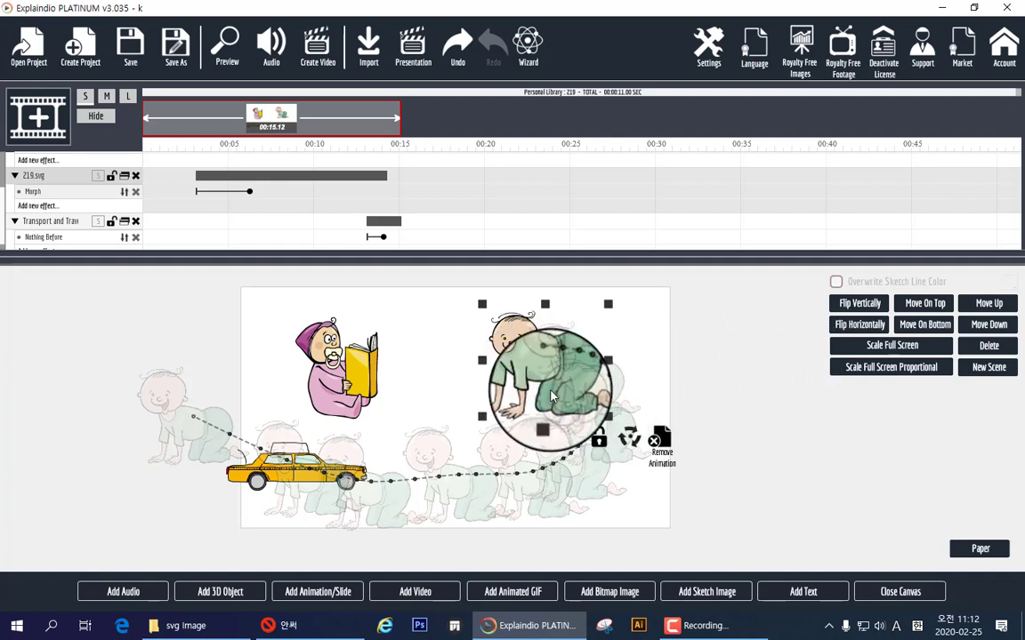
pyautogui.click(846, 329)
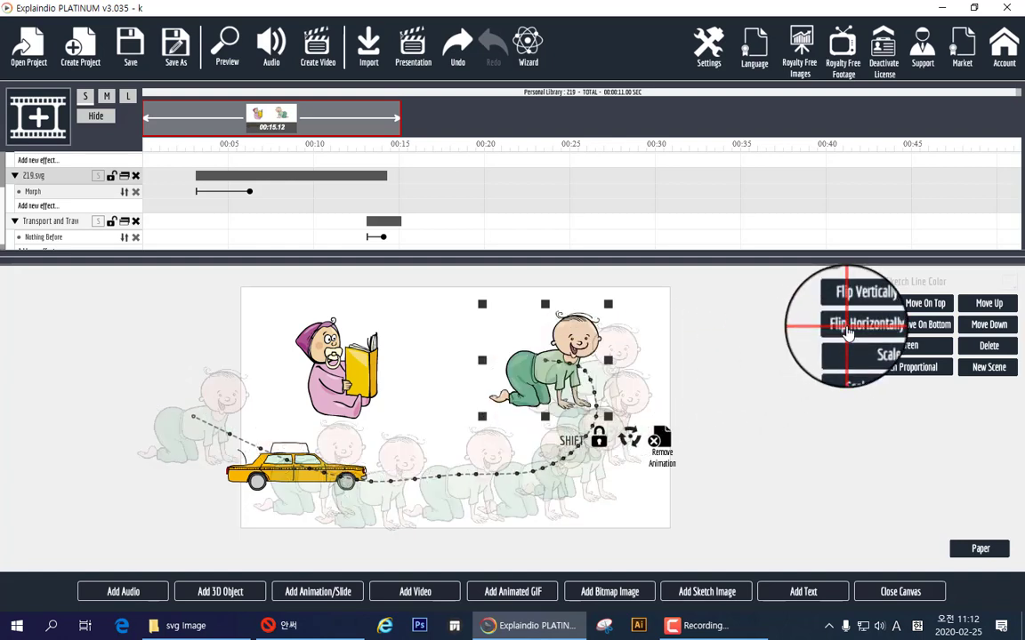
pyautogui.click(847, 329)
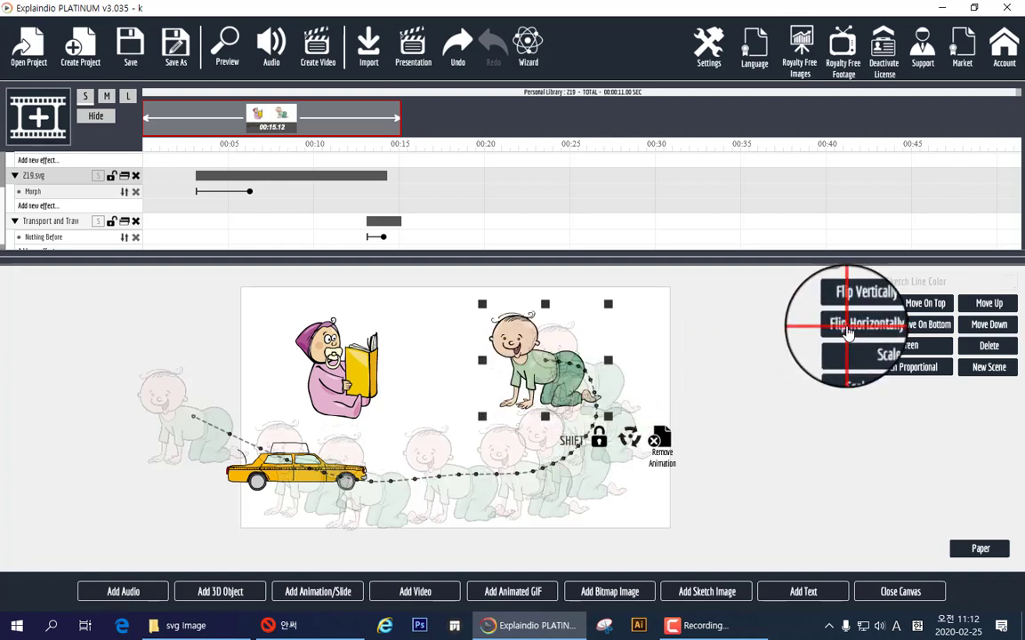
# Try a vertical flip on the reading baby, revert it, and flip the figure horizontally.
pyautogui.click(360, 381)
pyautogui.click(840, 305)
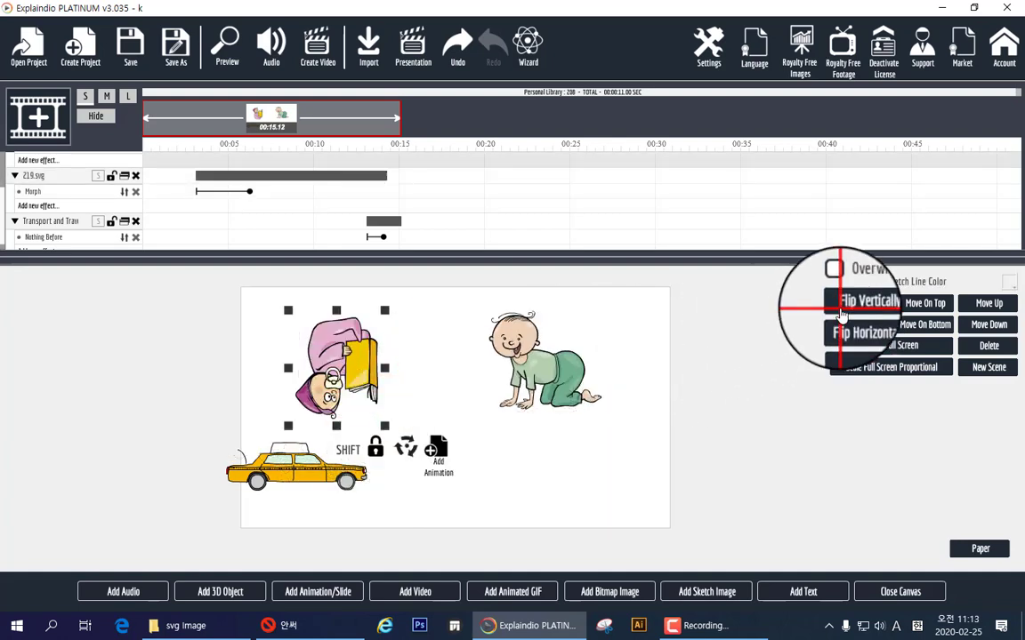
pyautogui.click(843, 307)
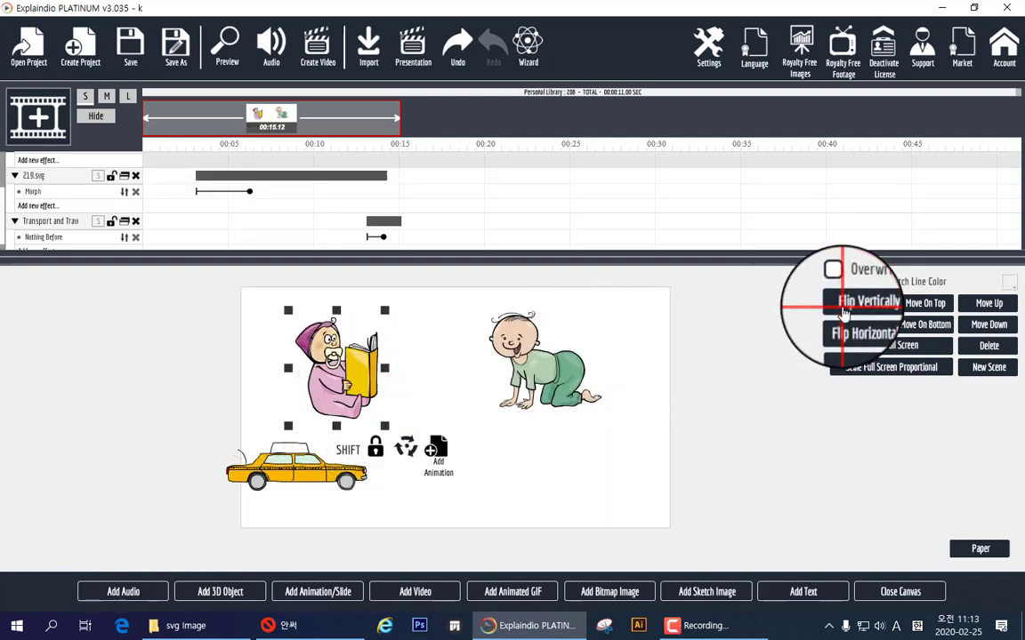
pyautogui.click(847, 331)
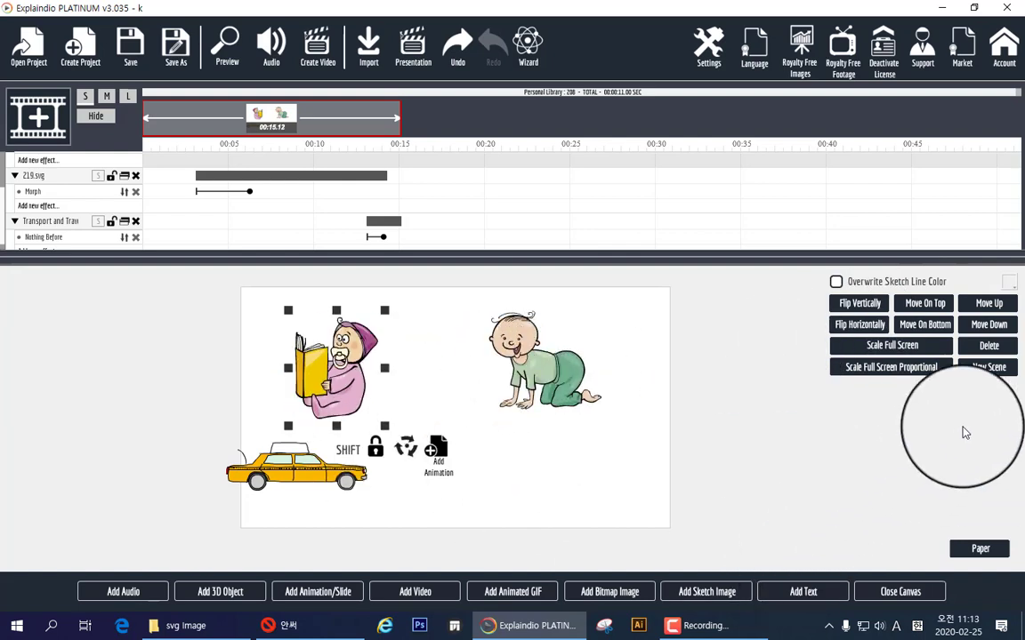
# Reorder the reading baby's layer to the bottom, to the top, and back down two levels.
pyautogui.click(930, 334)
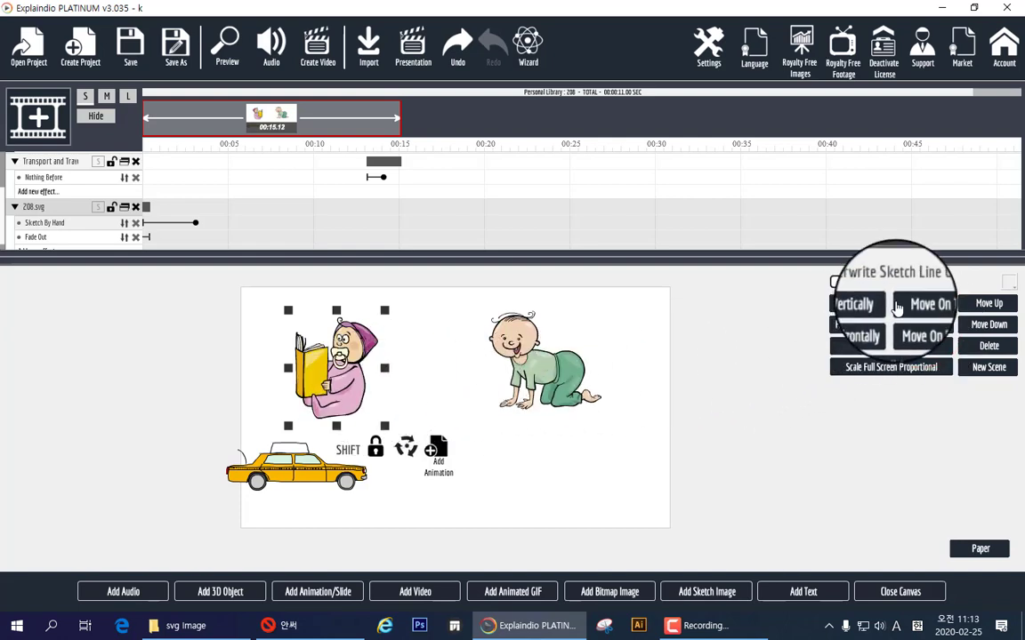
pyautogui.click(899, 306)
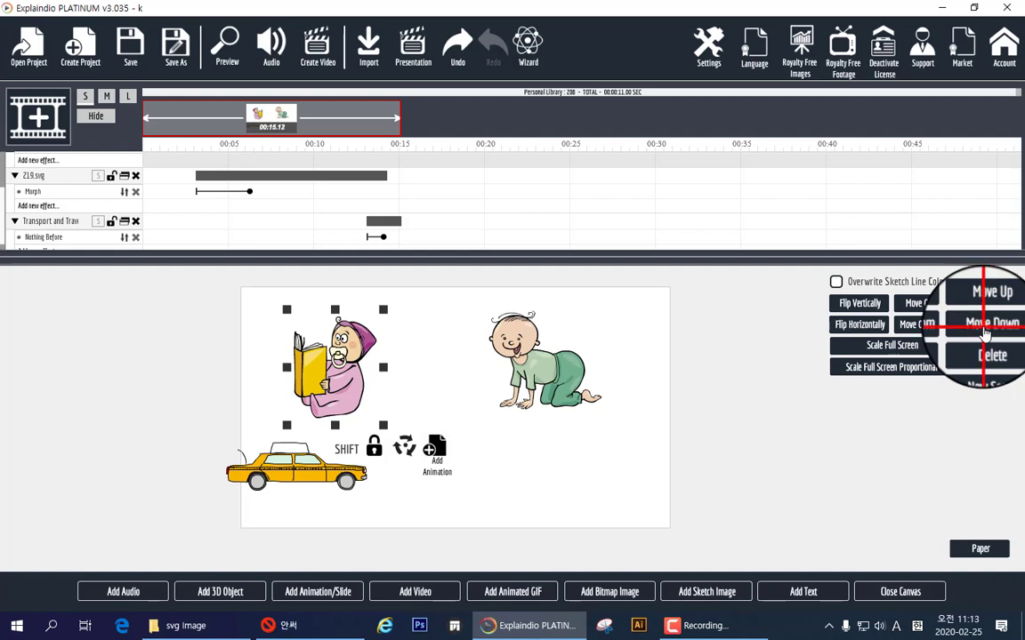
pyautogui.click(986, 329)
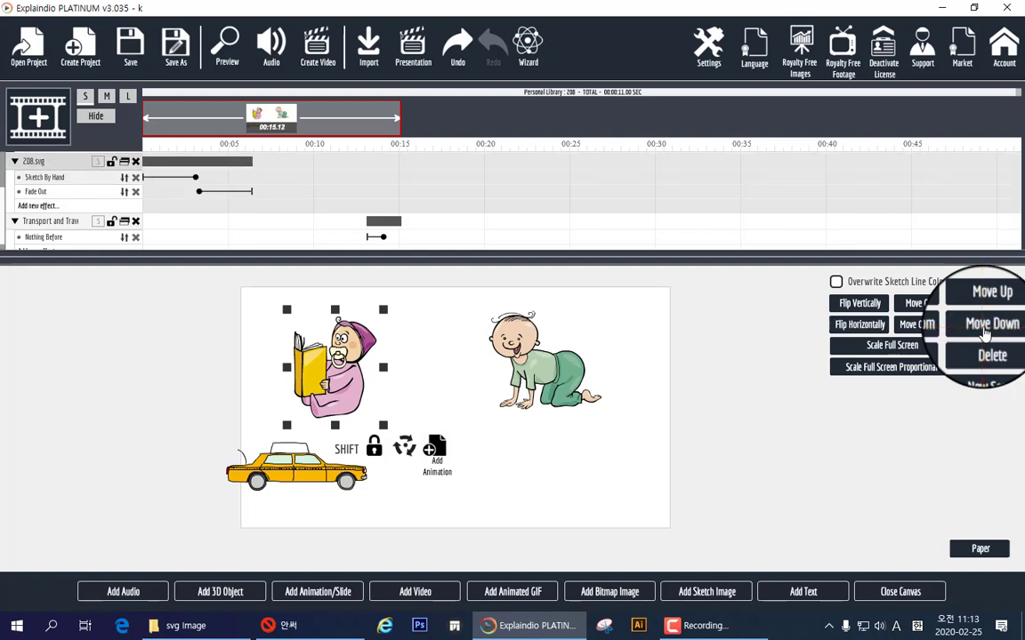
pyautogui.click(986, 329)
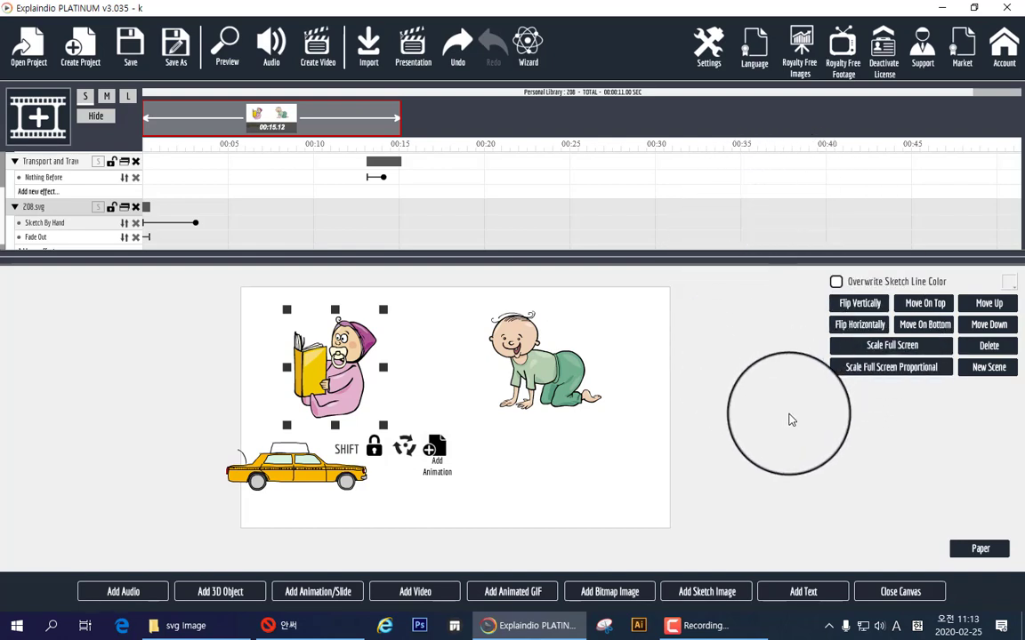
# Minimize Explaindio, start Easy Sketch Pro from the desktop, and log in with the filled-in credentials.
pyautogui.click(945, 10)
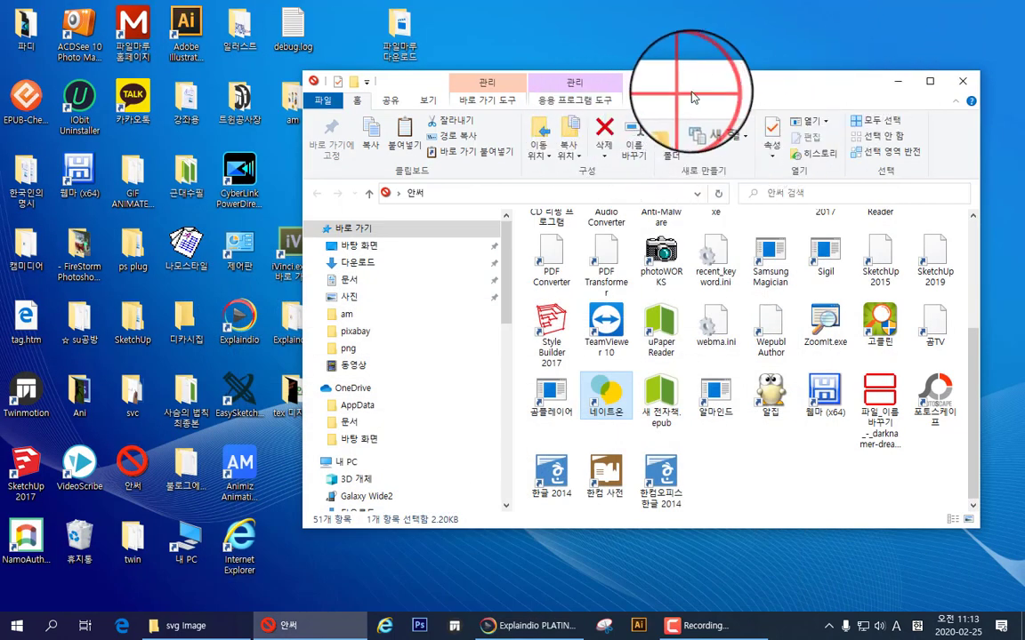
pyautogui.click(250, 416)
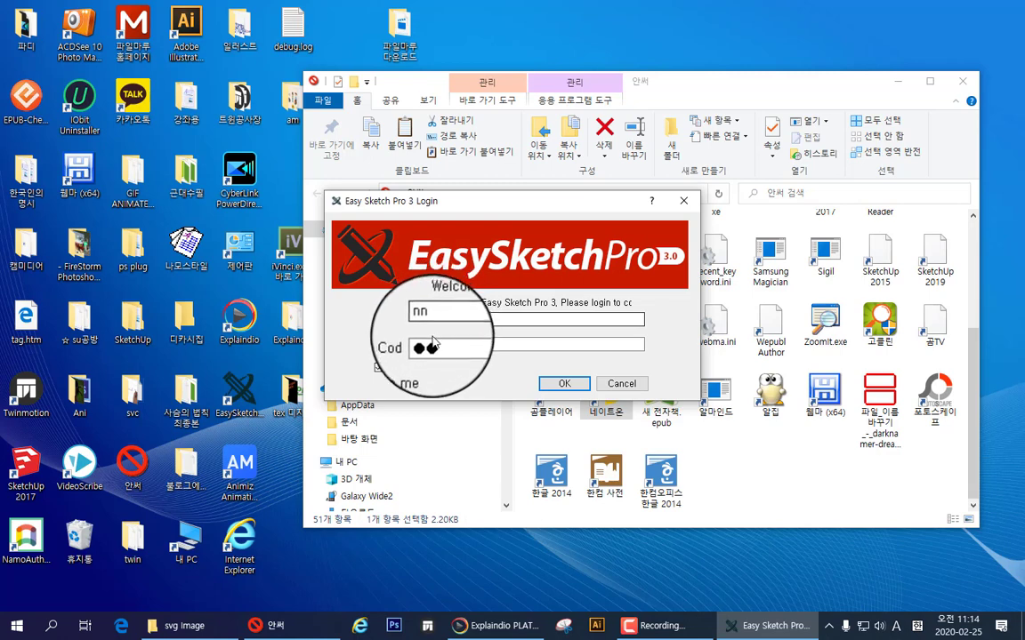
pyautogui.click(567, 384)
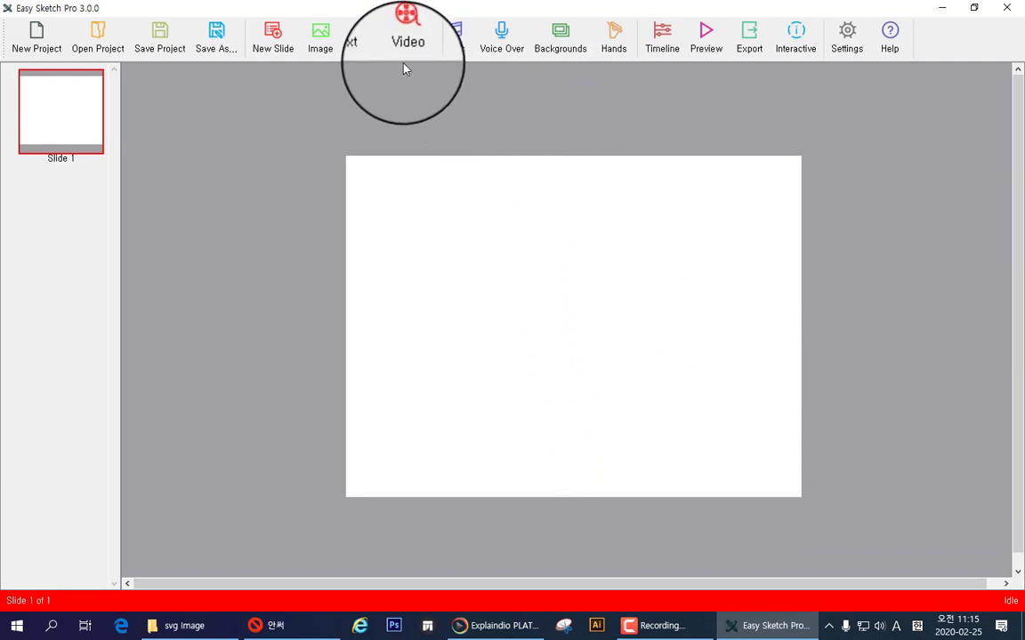
# Open the Image Library and look through its list of image categories.
pyautogui.click(320, 40)
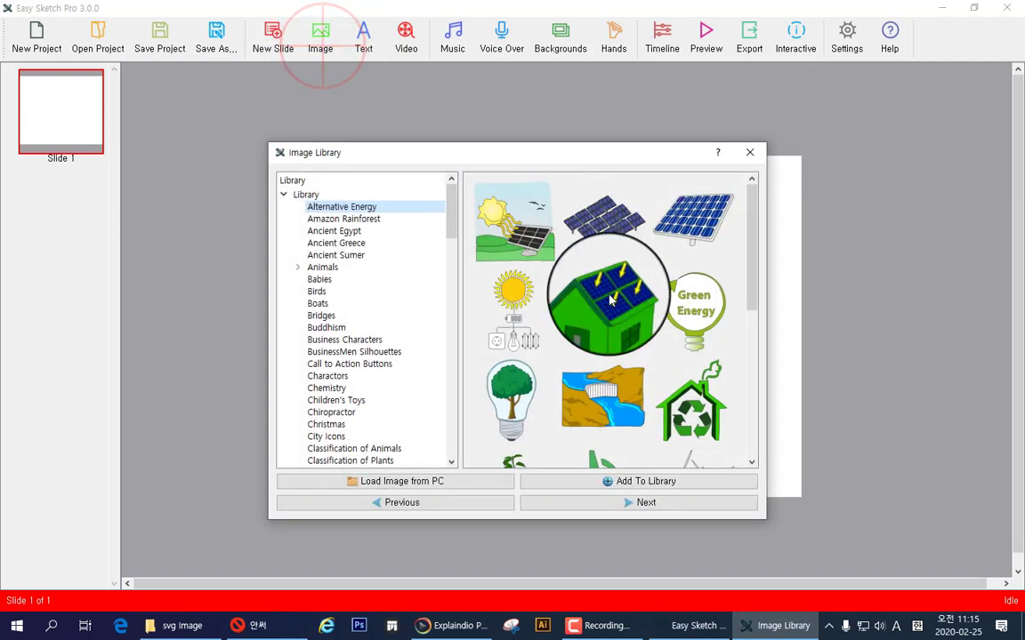
pyautogui.moveTo(451, 213); pyautogui.dragTo(432, 474)
pyautogui.scroll(3, 354, 431)
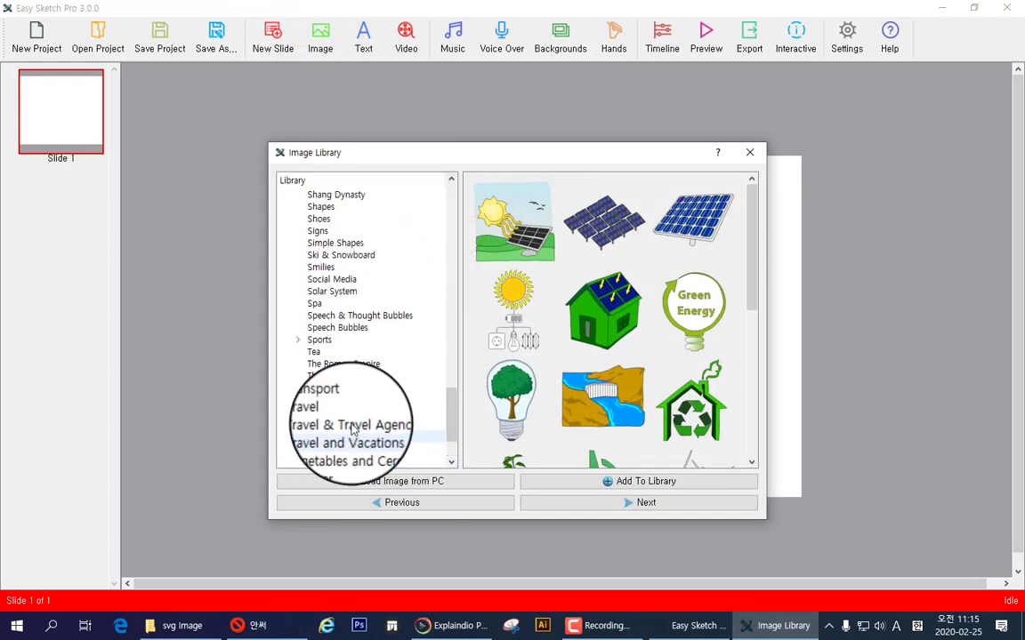
pyautogui.scroll(11, 354, 405)
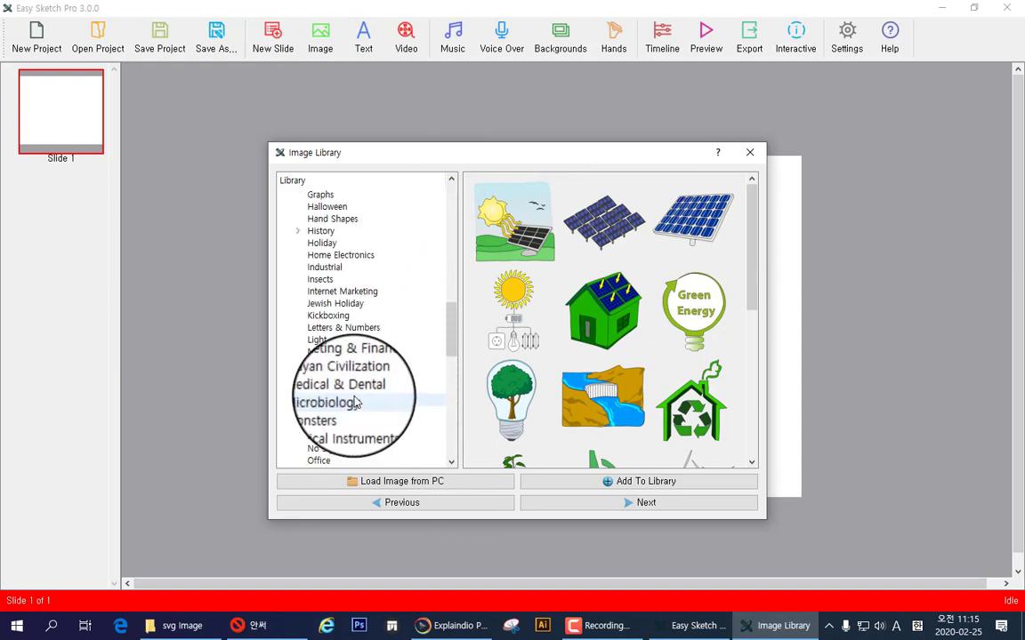
pyautogui.scroll(2, 354, 402)
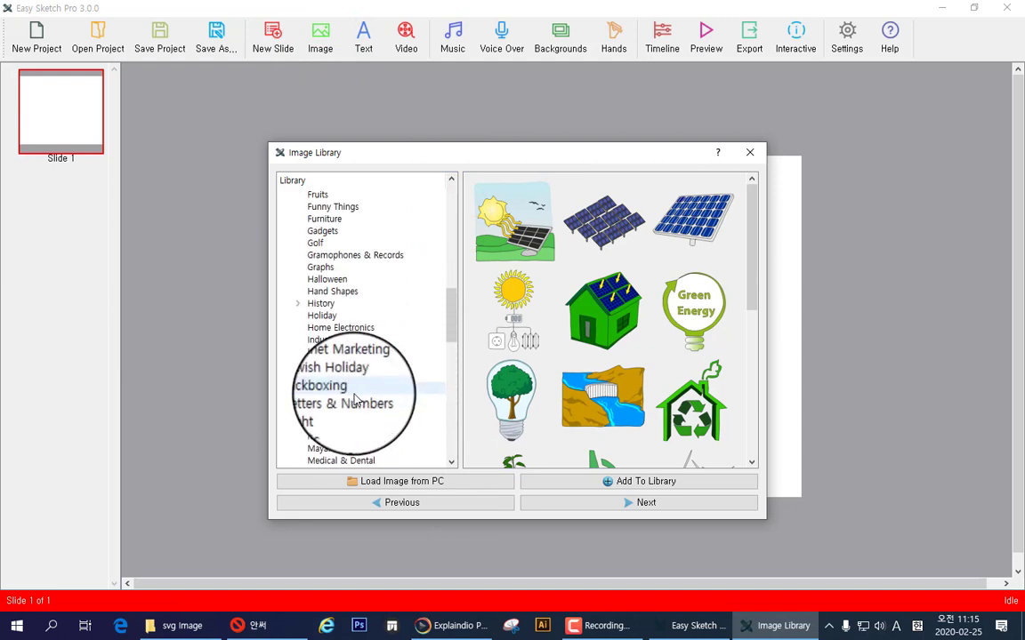
pyautogui.scroll(2, 354, 394)
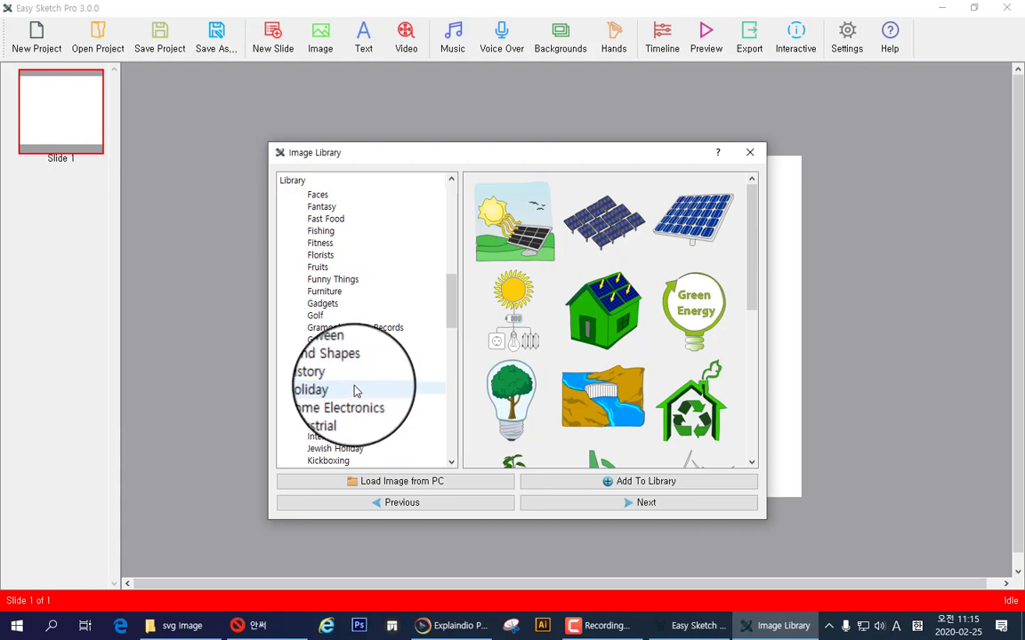
pyautogui.scroll(-15, 352, 356)
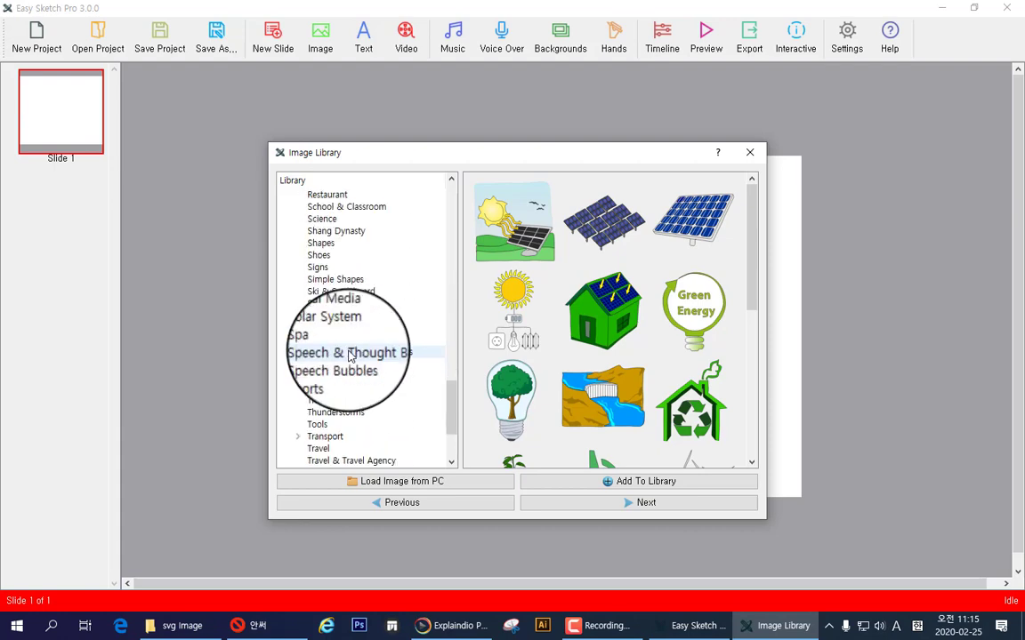
pyautogui.scroll(-3, 349, 354)
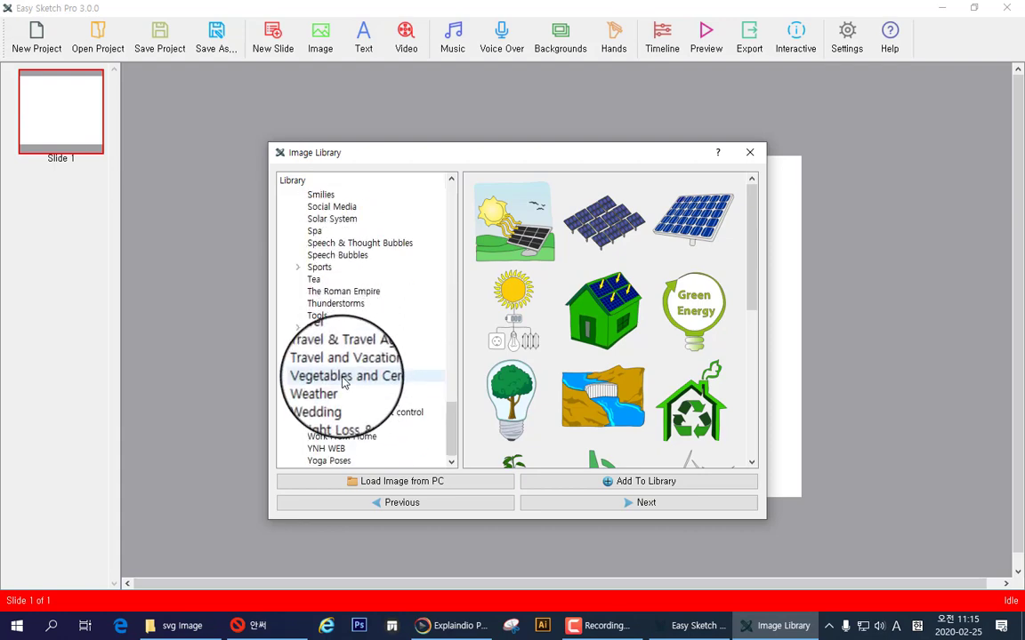
# Browse the Vegetables and Cereals, Weather, Wedding, Weight Loss & Weight control, and Wine & Liquor images.
pyautogui.click(365, 377)
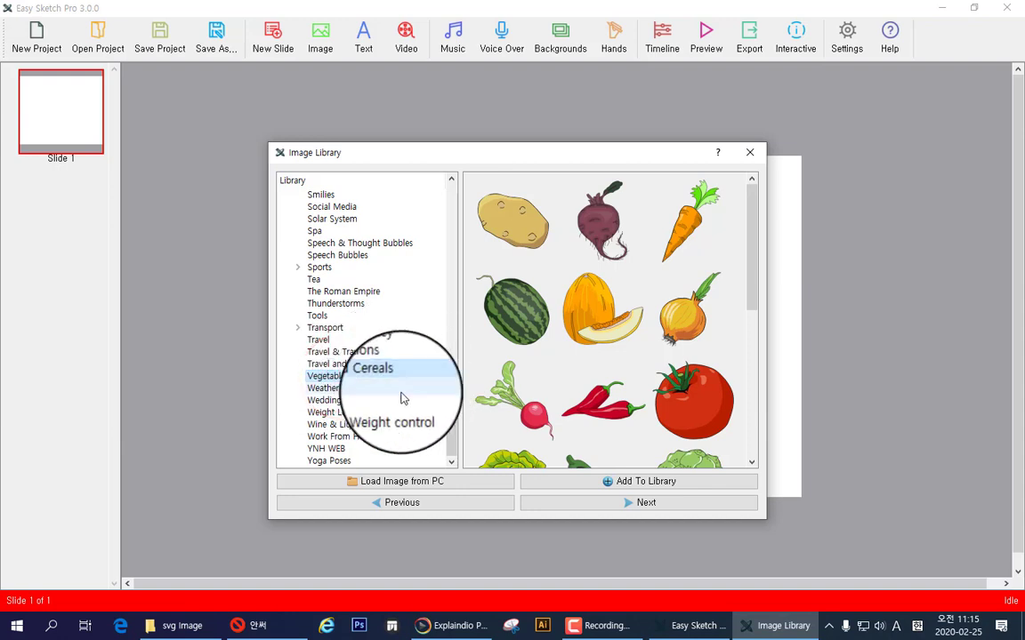
pyautogui.click(327, 391)
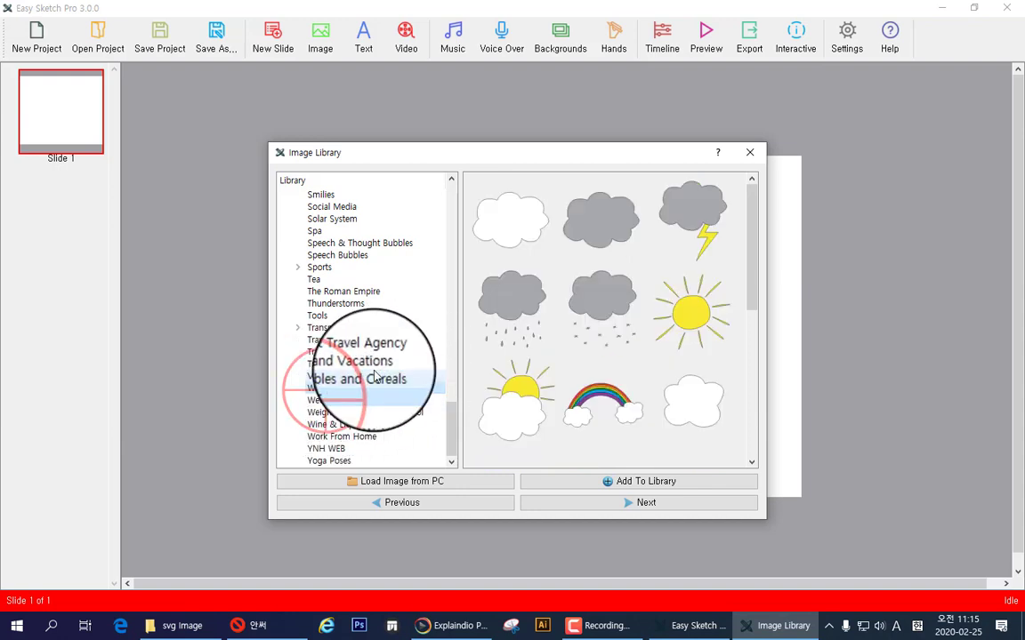
pyautogui.click(334, 402)
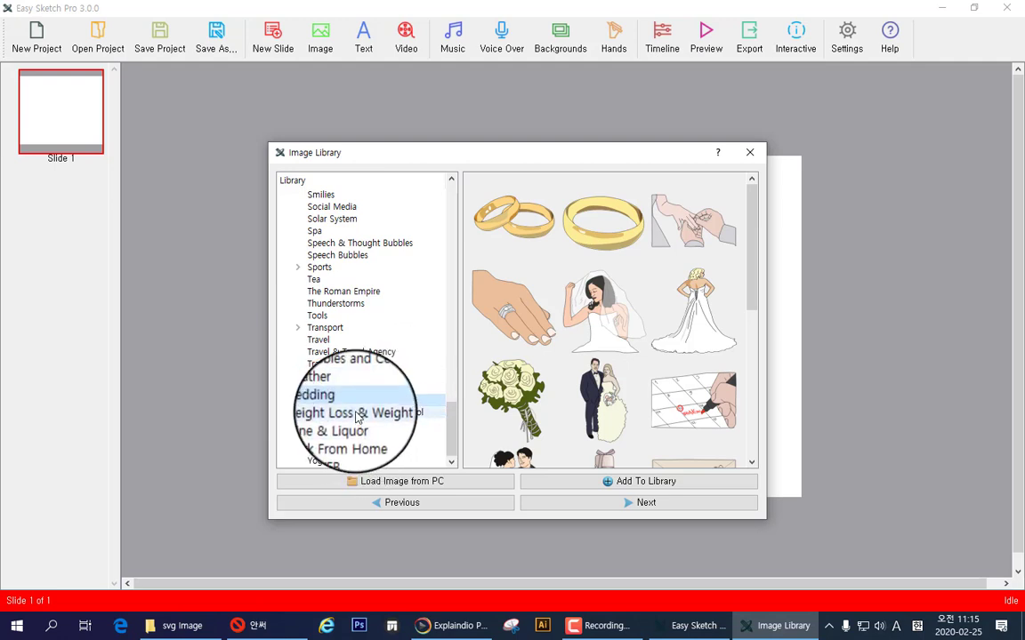
pyautogui.click(358, 413)
pyautogui.scroll(-3, 488, 388)
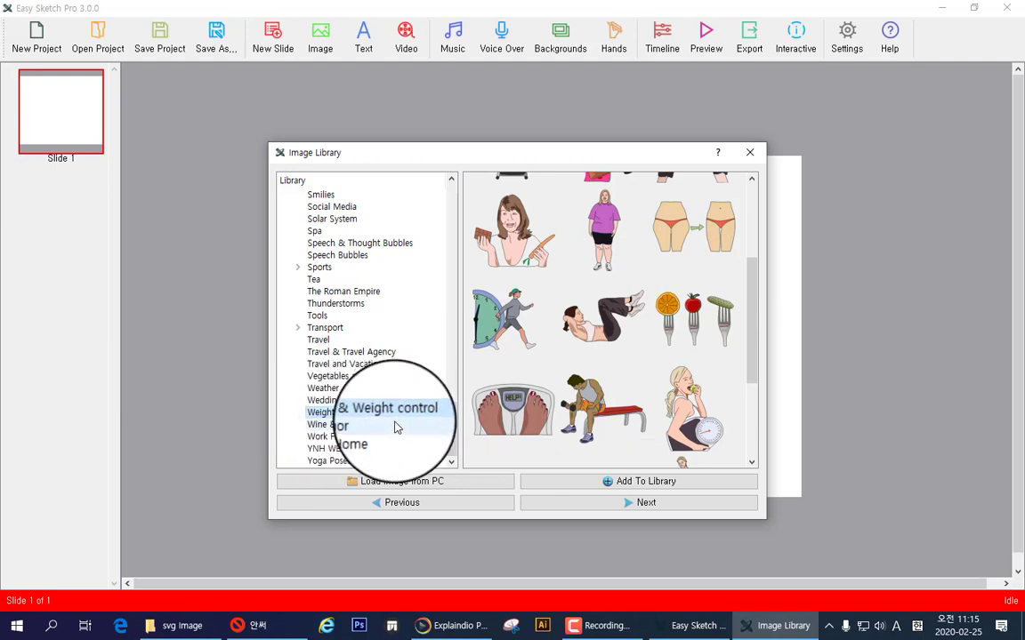
pyautogui.click(343, 427)
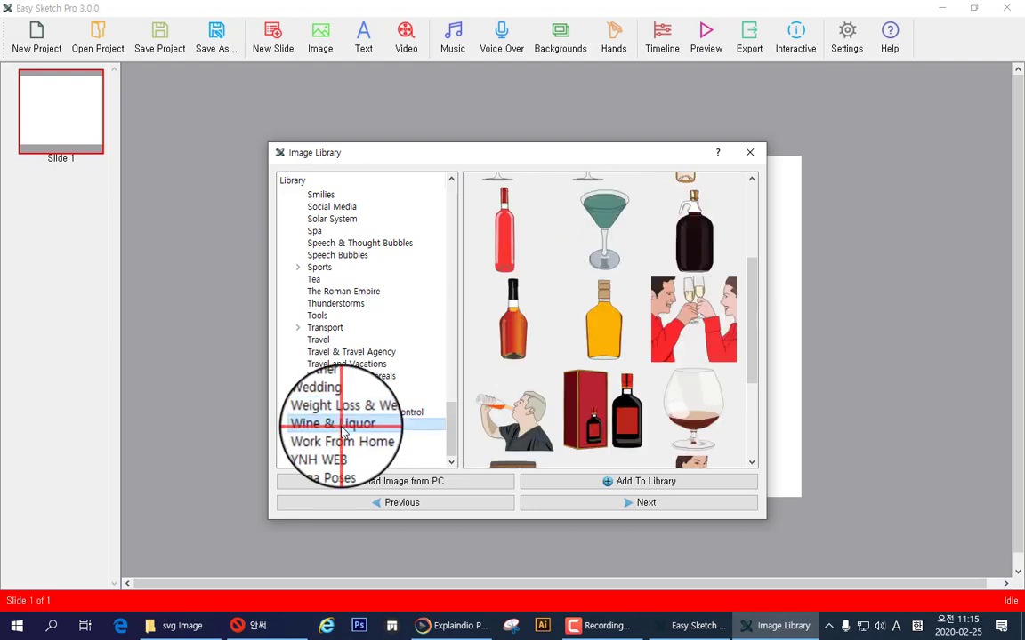
# Expand the Sports category and view its subcategories in order, from Bodybuilding to Tennis, examining the tennis images more closely.
pyautogui.click(318, 267)
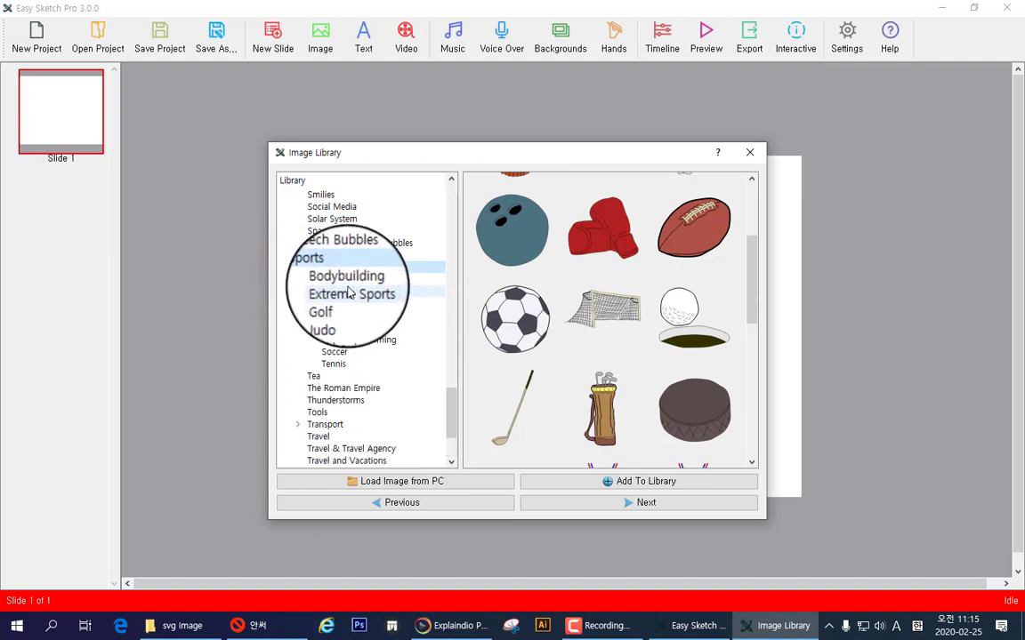
pyautogui.click(347, 278)
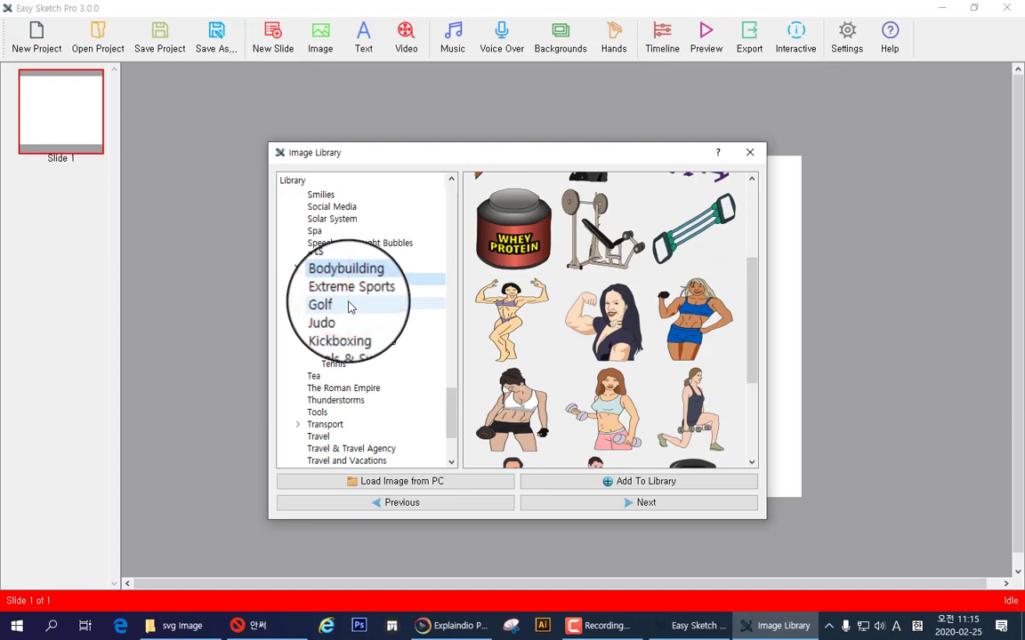
pyautogui.click(347, 292)
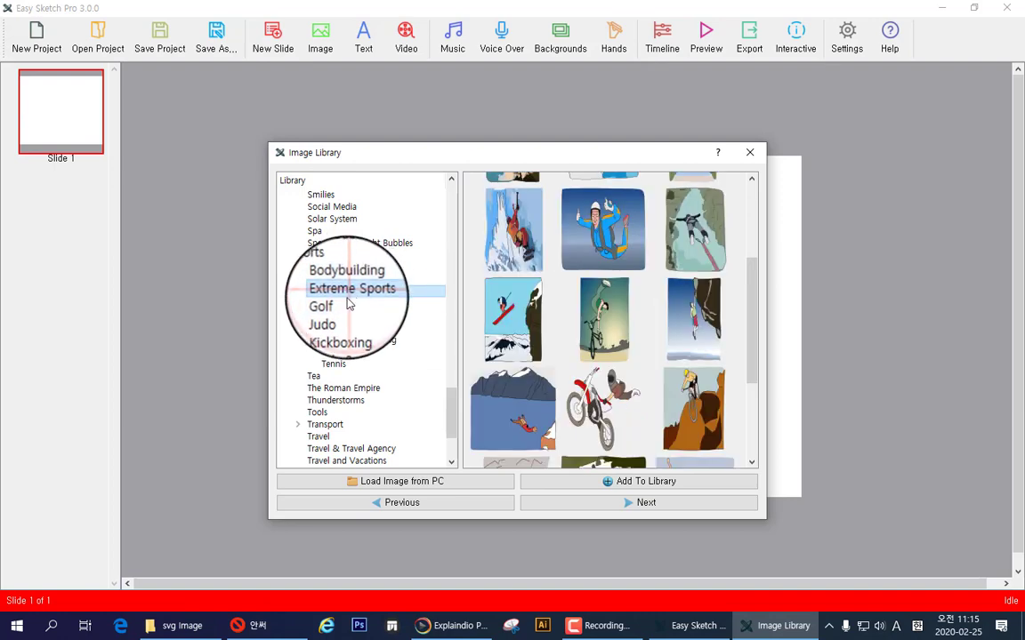
pyautogui.click(330, 304)
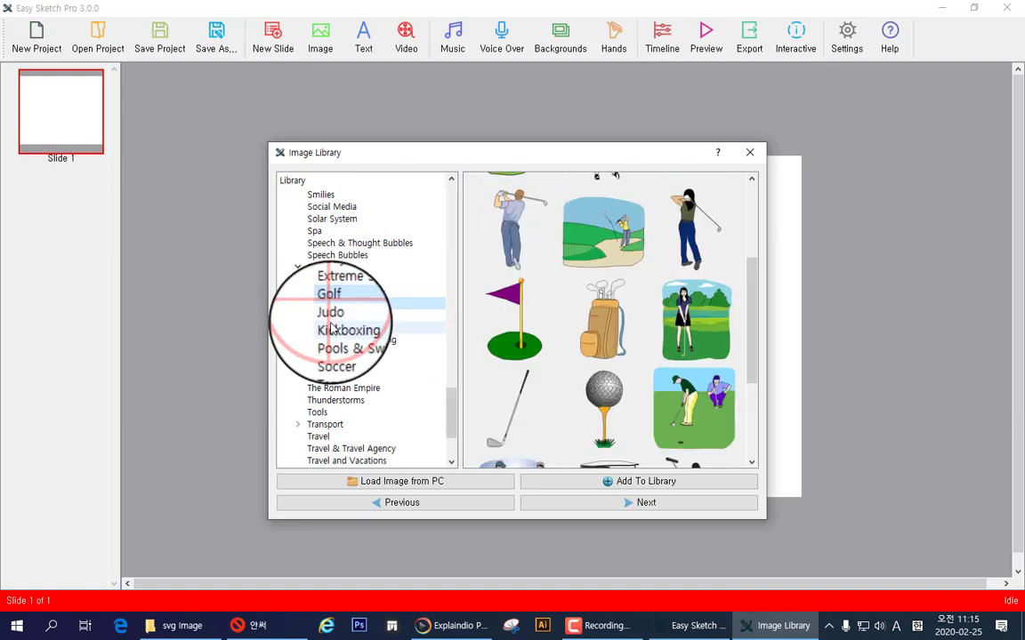
pyautogui.click(330, 318)
pyautogui.click(330, 329)
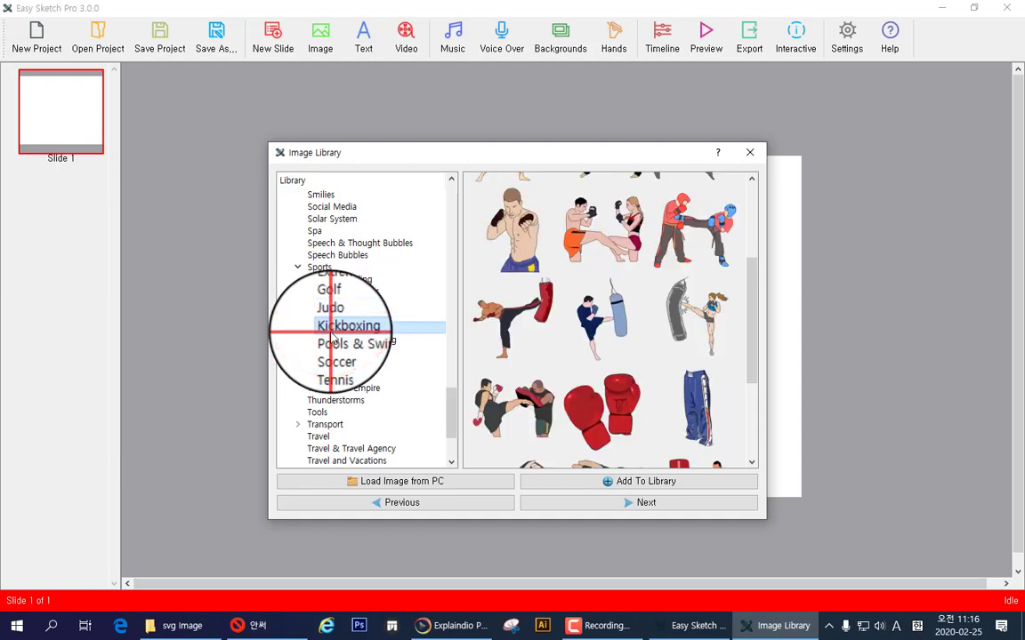
pyautogui.click(339, 342)
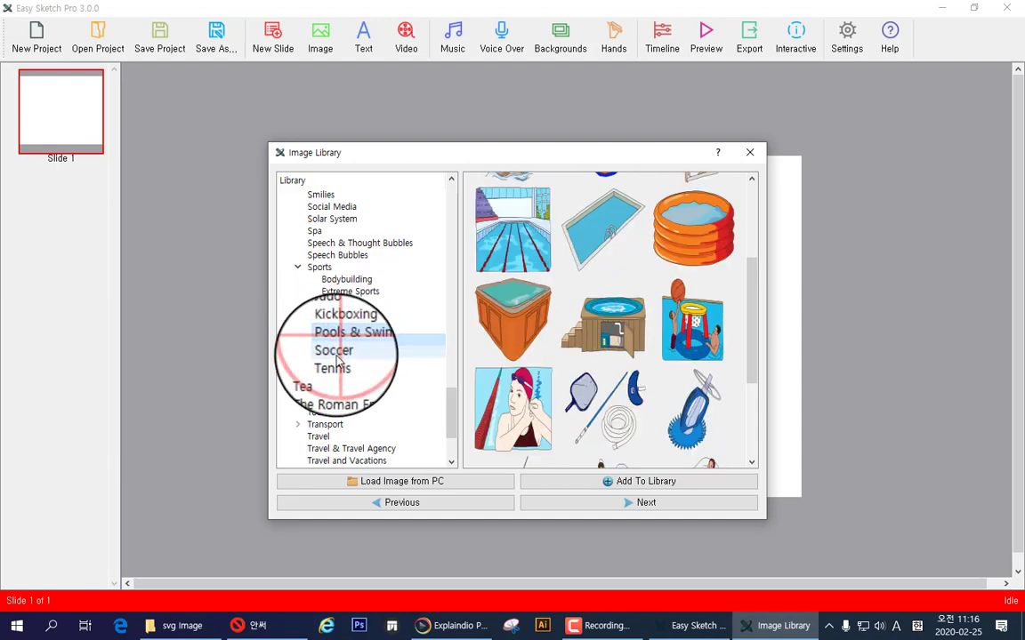
pyautogui.click(336, 354)
pyautogui.click(337, 364)
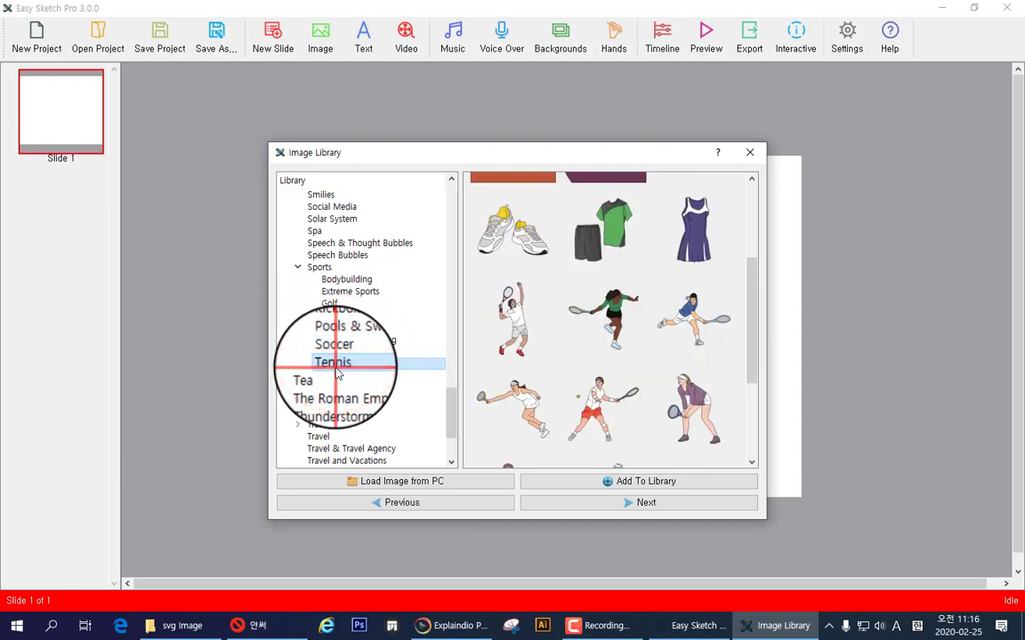
pyautogui.scroll(-5, 556, 361)
pyautogui.scroll(4, 563, 359)
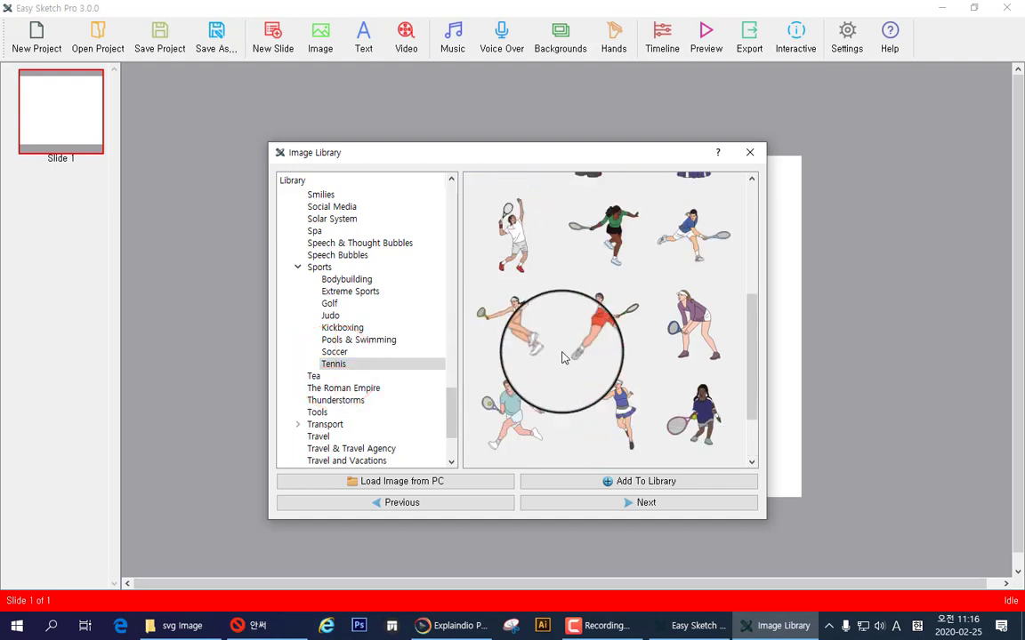
# View the Ski & Snowboard images and the Smilies images in the library.
pyautogui.scroll(2, 457, 356)
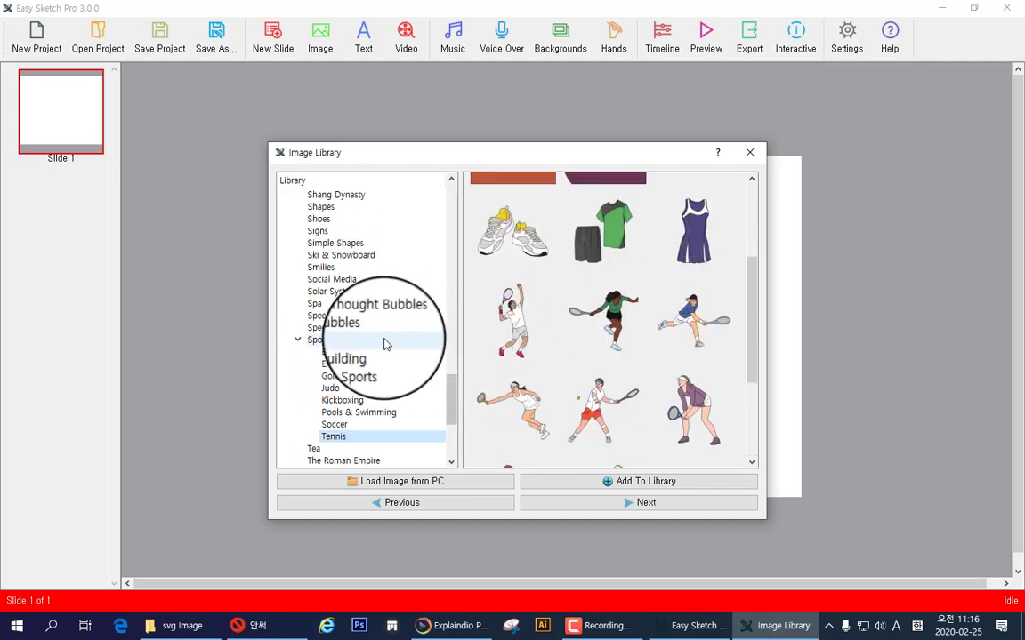
pyautogui.click(327, 258)
pyautogui.scroll(-3, 549, 297)
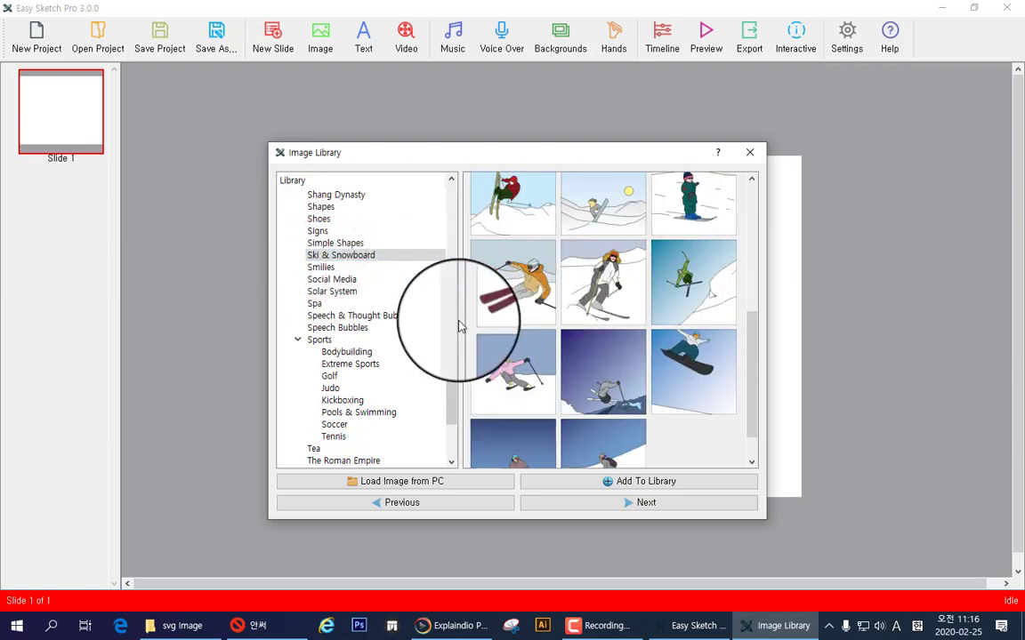
pyautogui.click(322, 267)
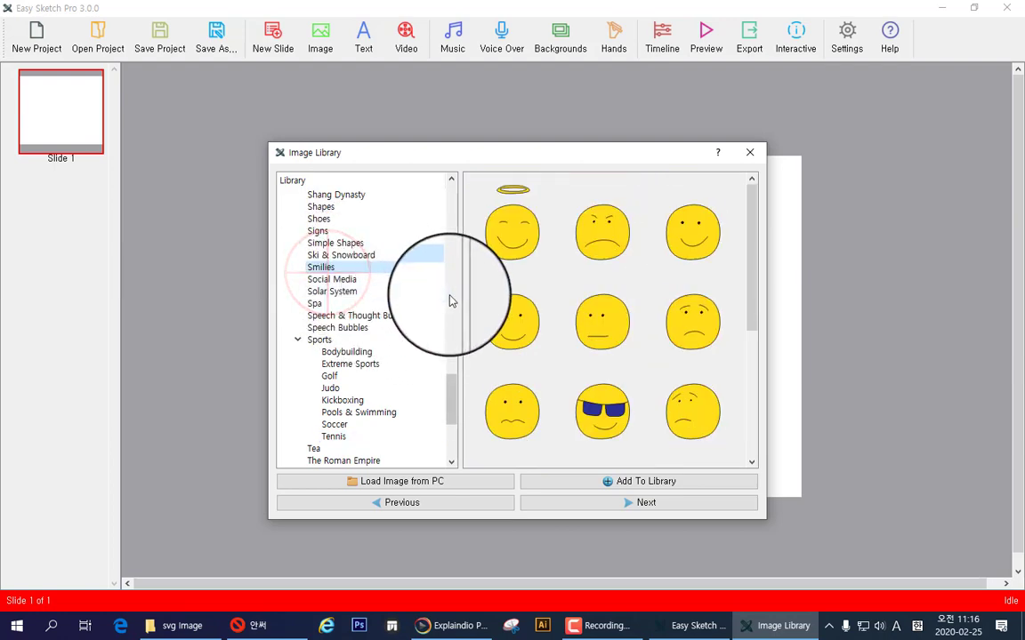
# Expand the Transport category and look through its ATV images.
pyautogui.scroll(-4, 389, 300)
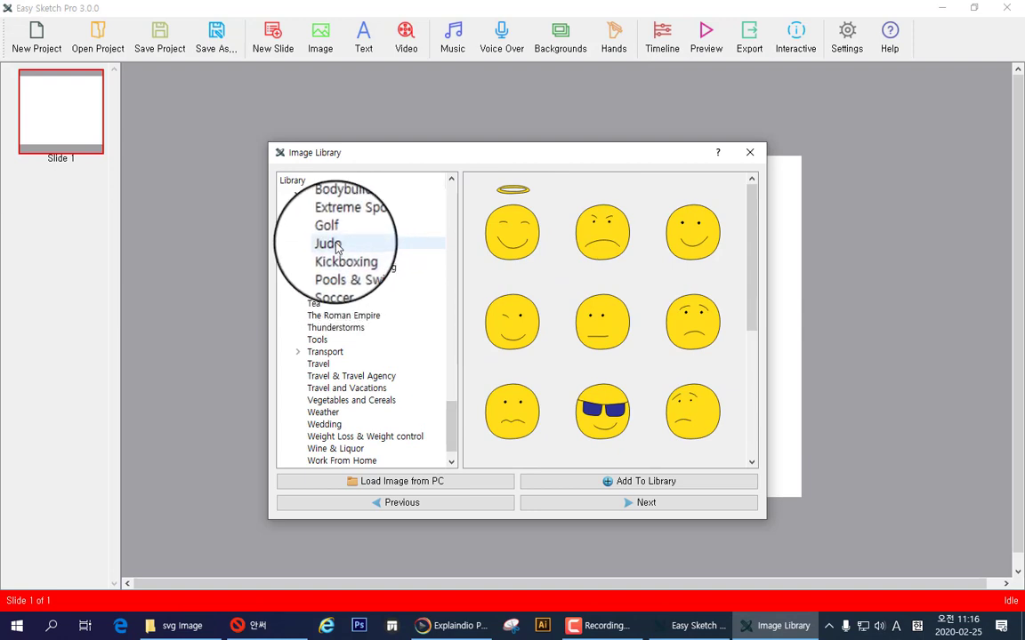
pyautogui.scroll(-1, 350, 313)
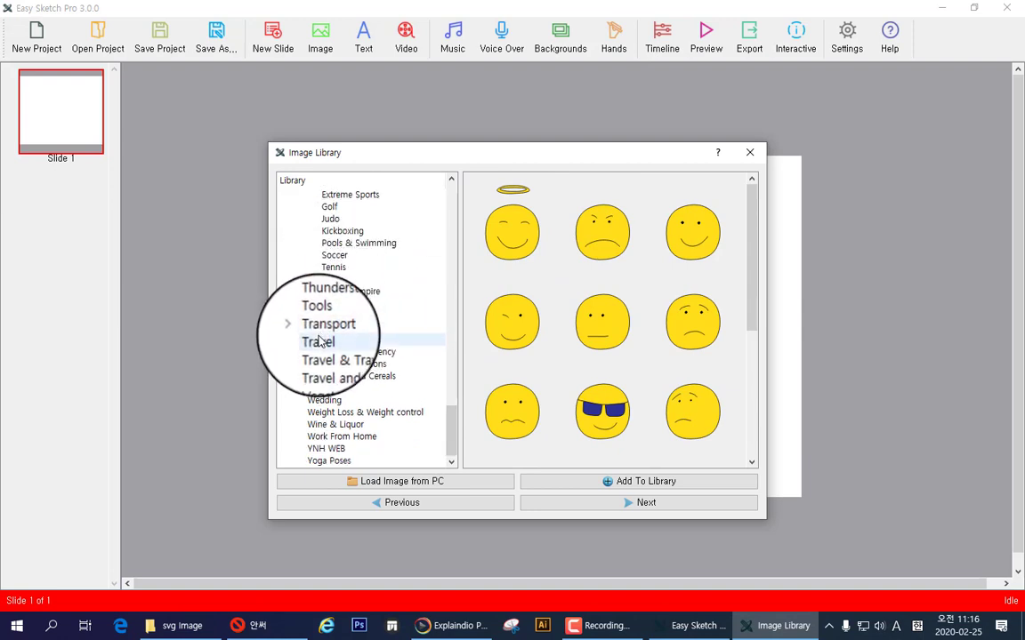
pyautogui.click(324, 331)
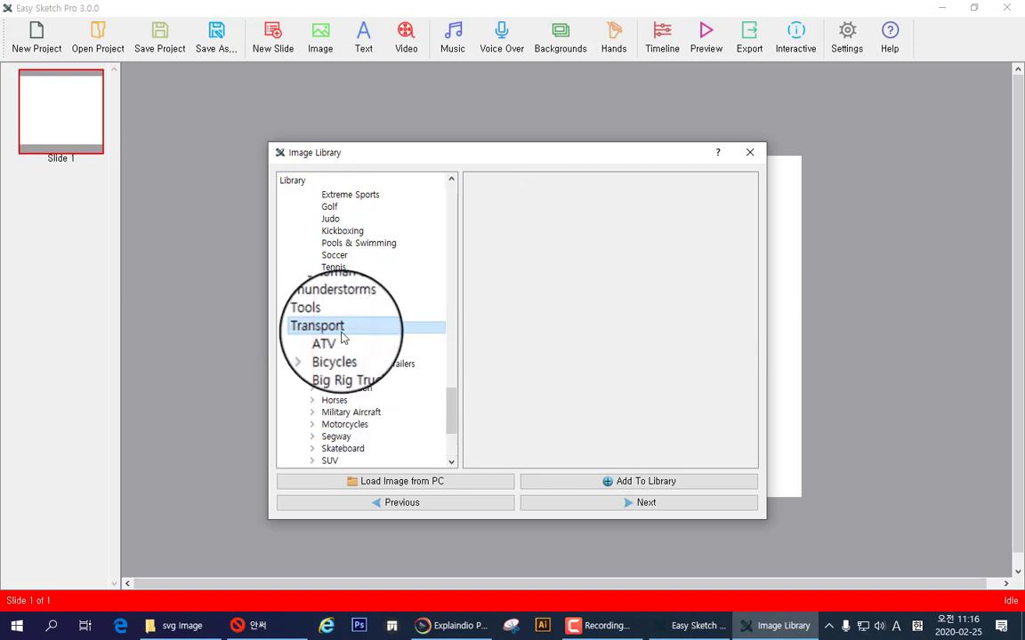
pyautogui.click(334, 344)
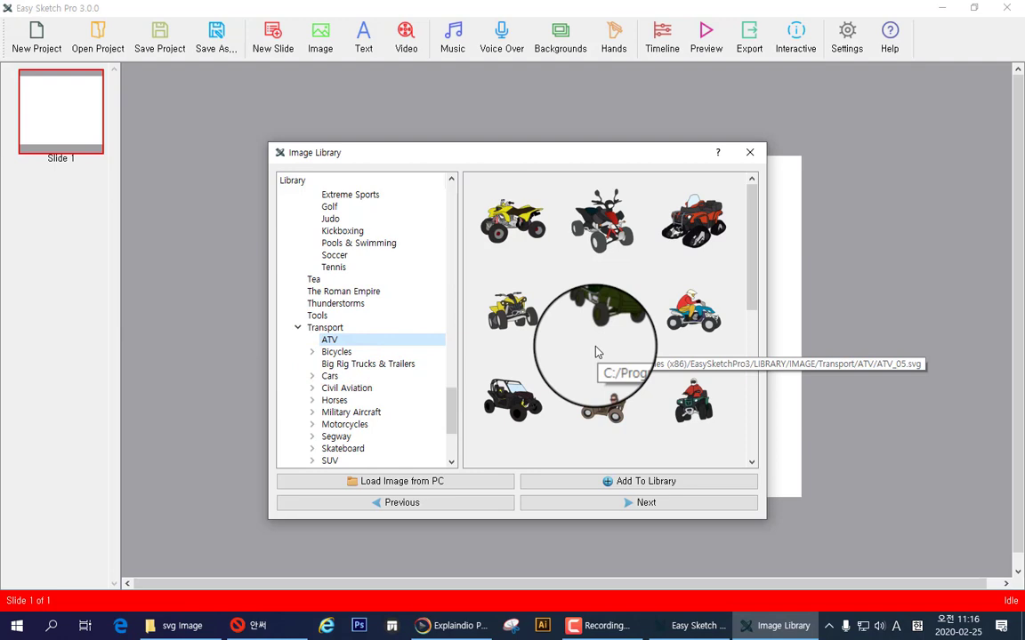
pyautogui.scroll(-1, 556, 405)
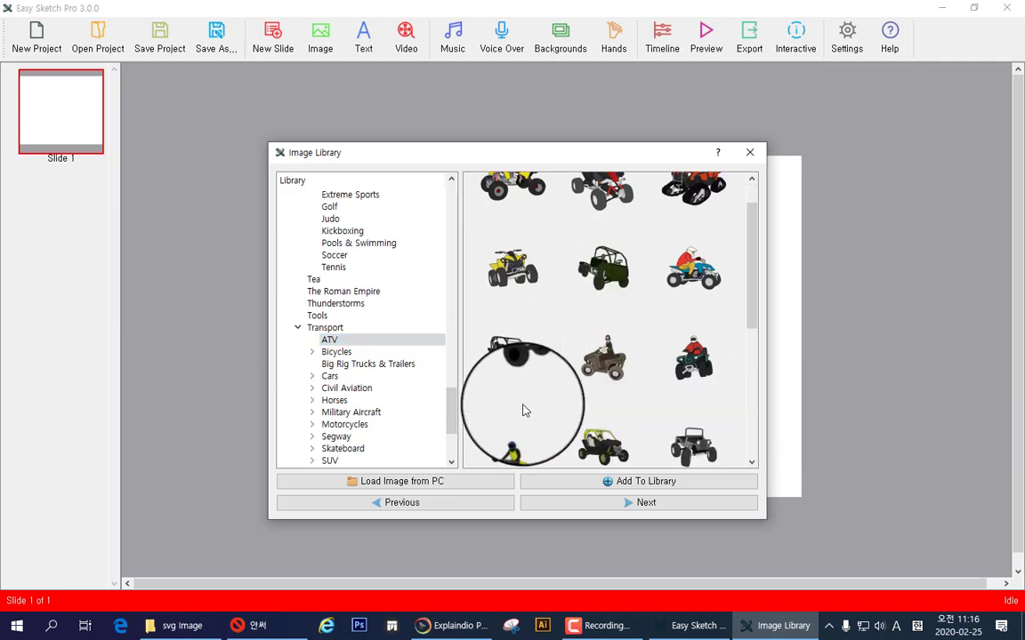
# Look through the Bicycles and the Big Rig Trucks & Trailers images under Transport.
pyautogui.click(347, 352)
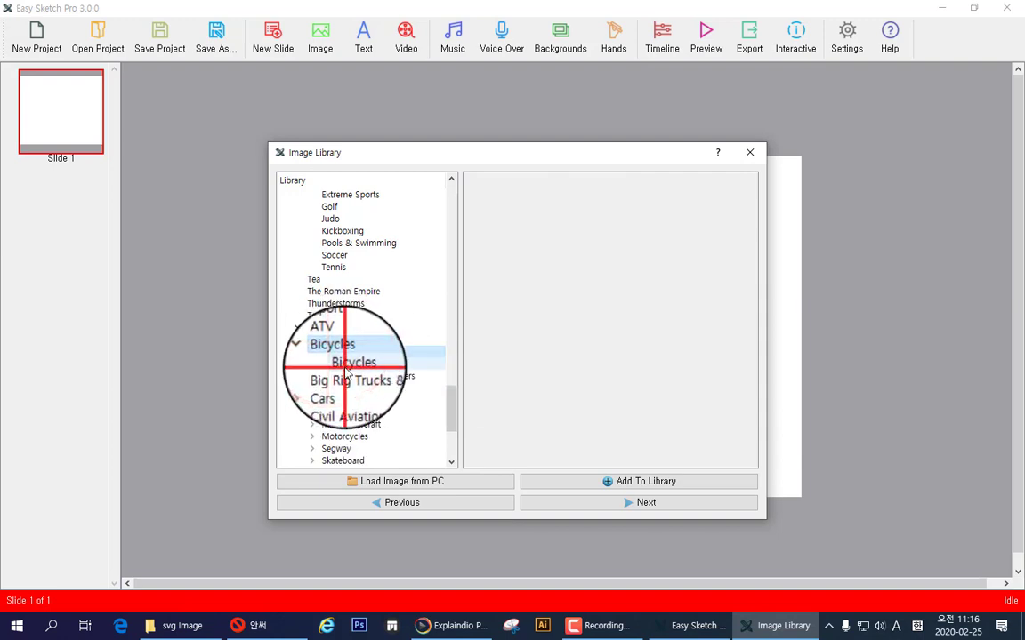
pyautogui.click(345, 367)
pyautogui.scroll(-3, 553, 377)
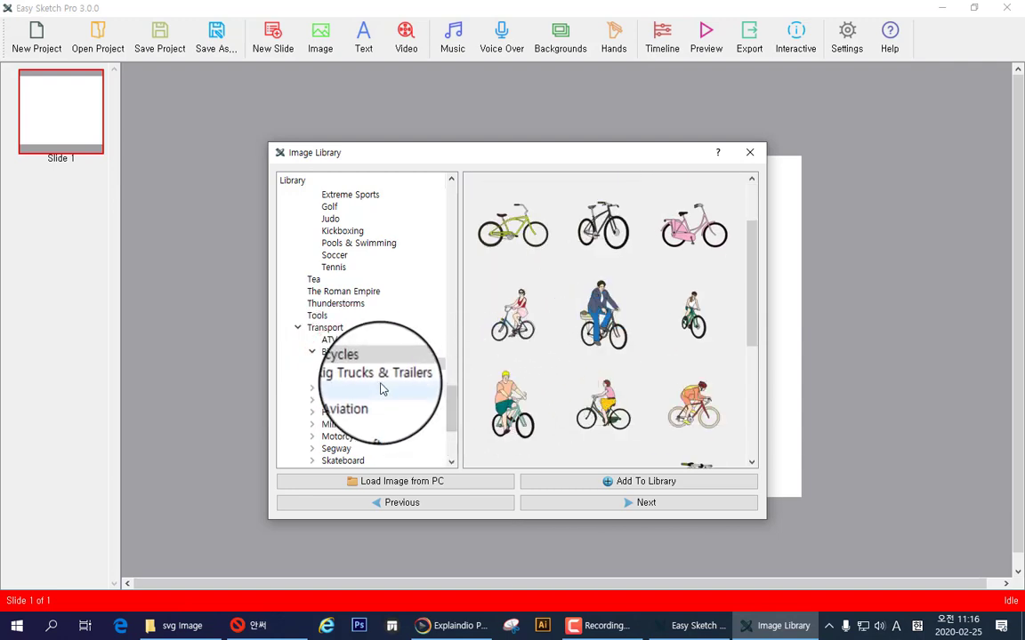
pyautogui.click(380, 376)
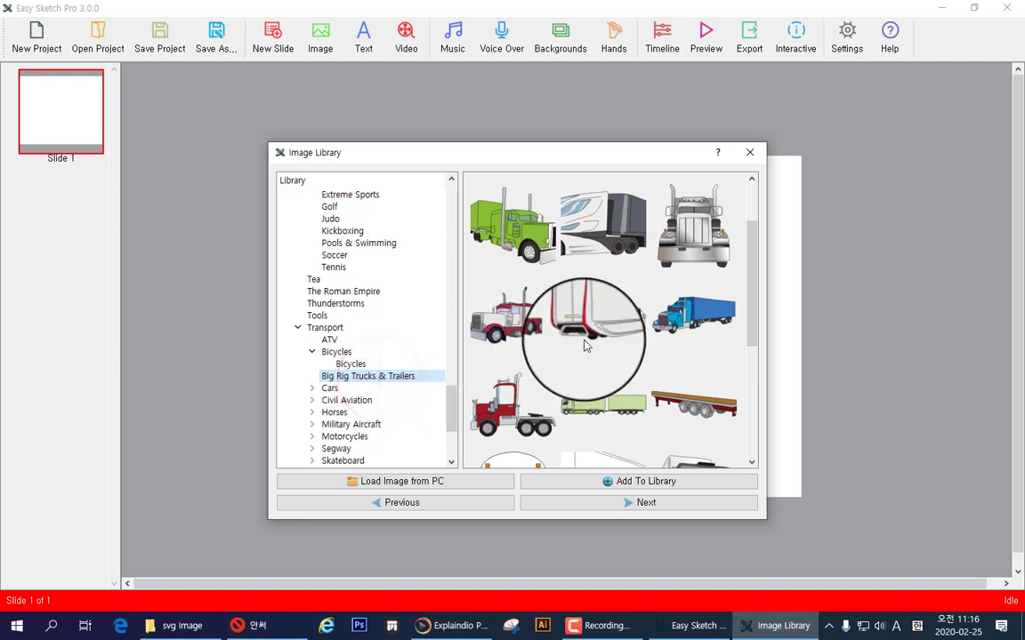
pyautogui.scroll(-5, 583, 343)
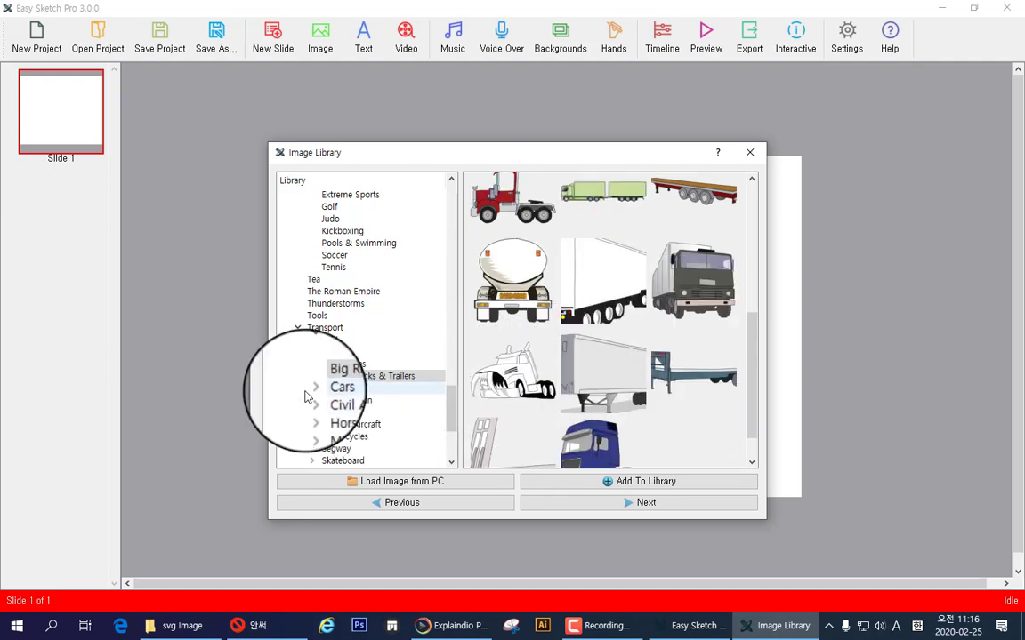
# Expand Cars under Transport, look through the car images, and check the remaining categories down to Yoga Poses.
pyautogui.click(323, 389)
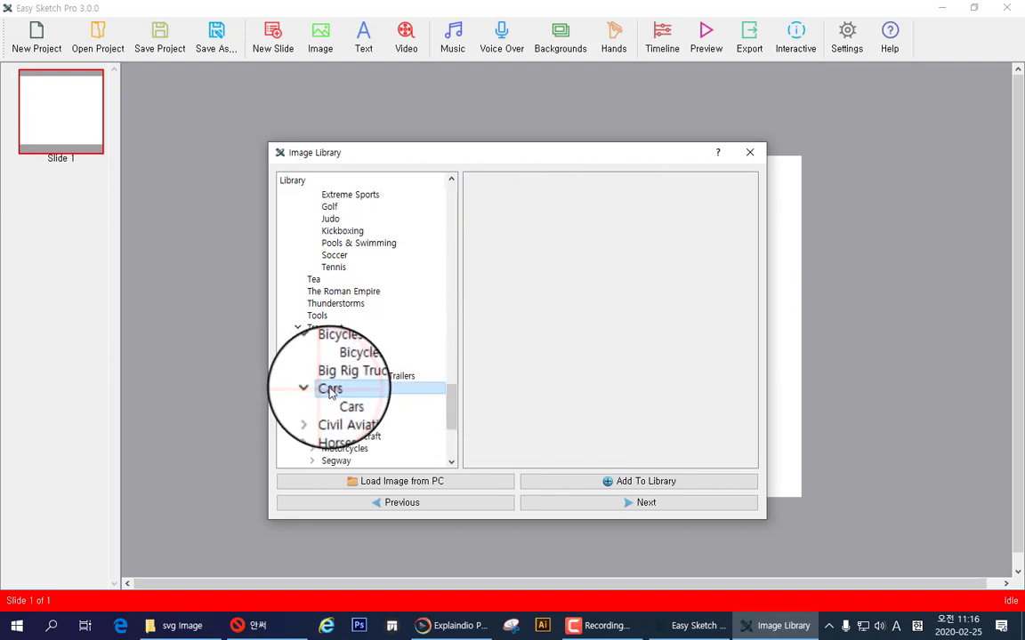
pyautogui.click(343, 401)
pyautogui.scroll(-4, 499, 366)
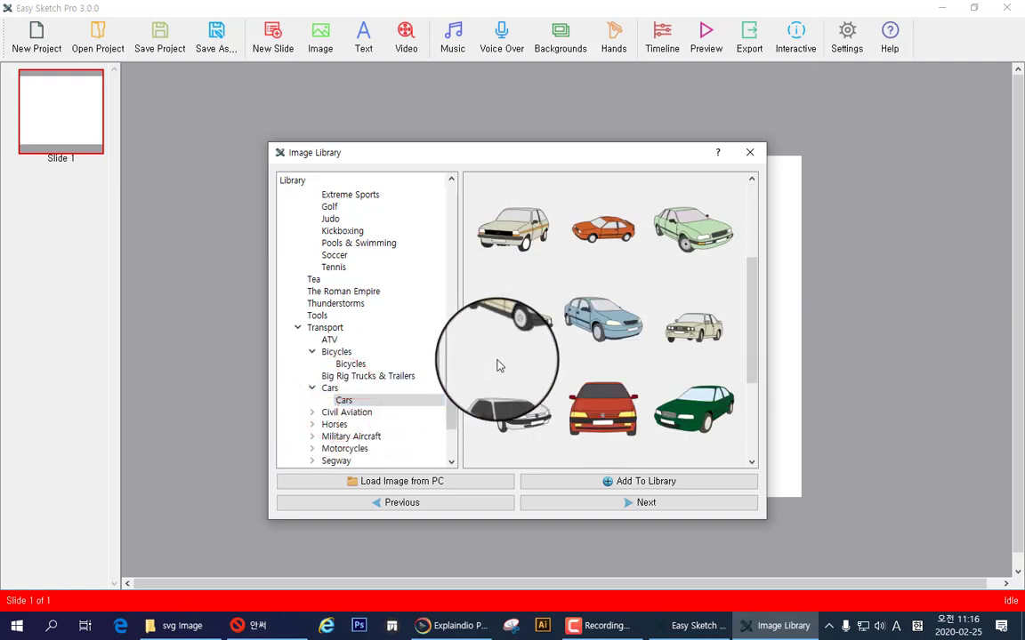
pyautogui.moveTo(450, 400); pyautogui.dragTo(436, 436)
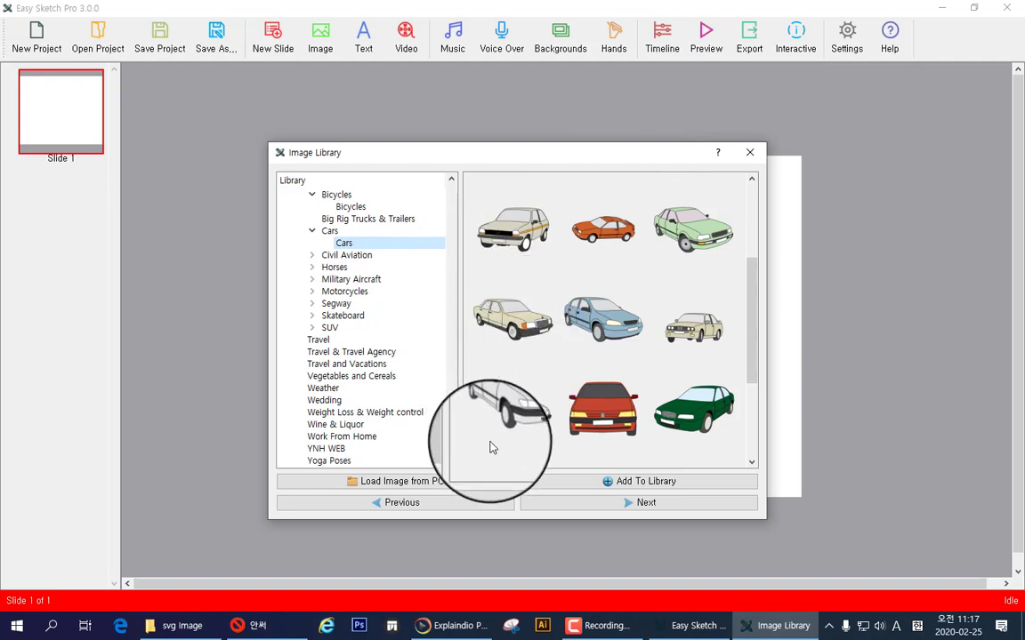
# Close the image library and add four new blank slides to the project.
pyautogui.click(750, 153)
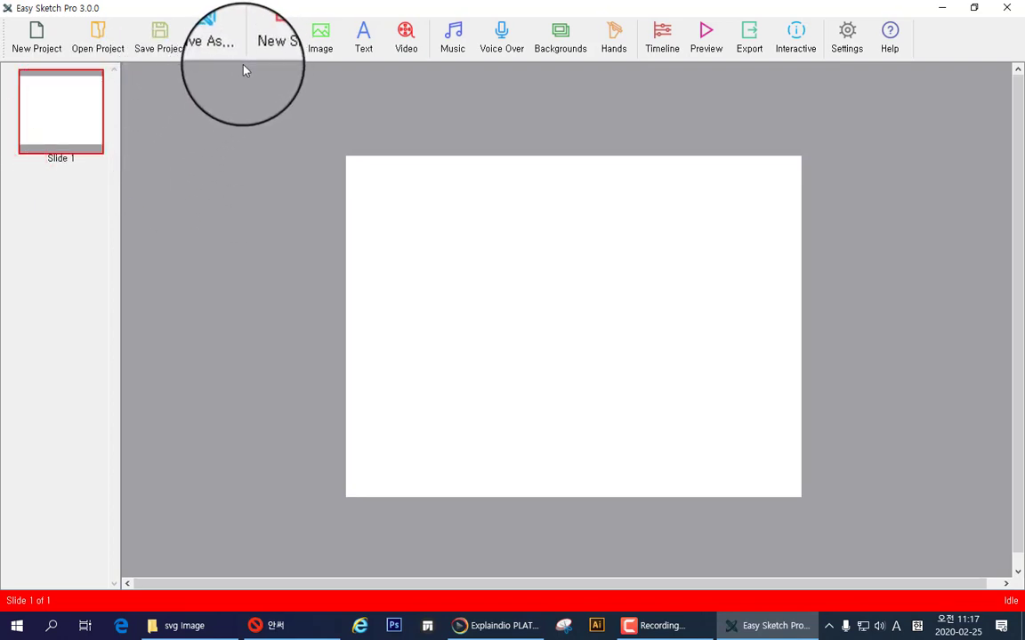
pyautogui.click(270, 51)
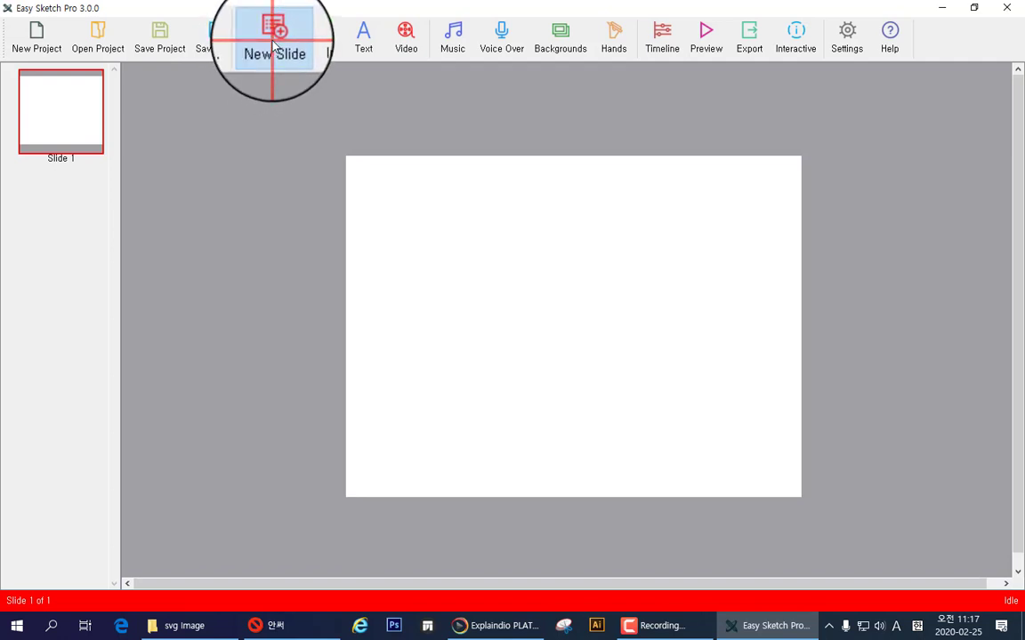
pyautogui.click(272, 48)
pyautogui.click(273, 46)
pyautogui.click(273, 46)
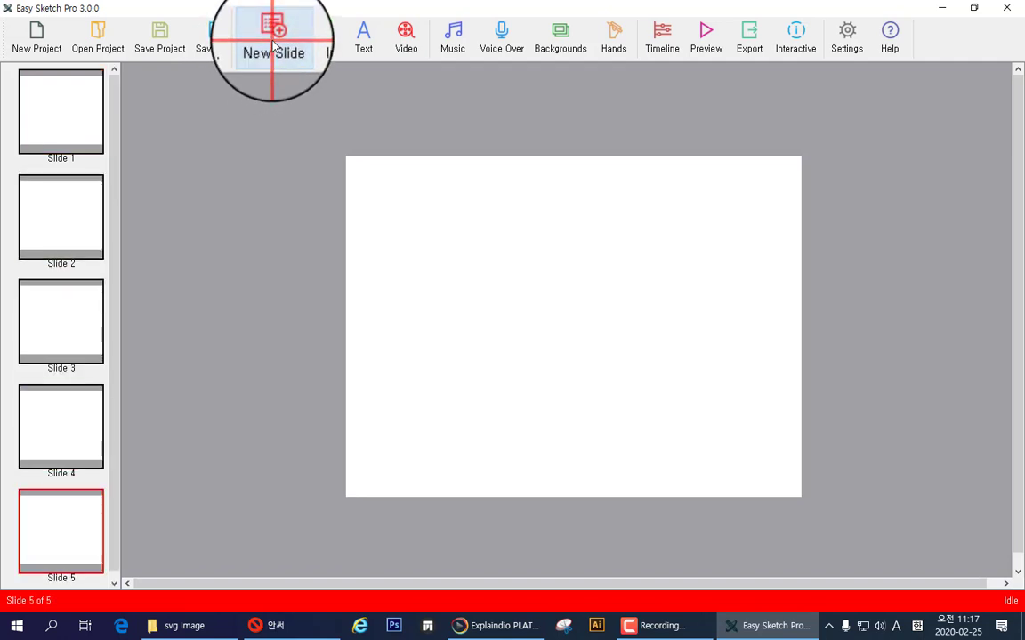
pyautogui.scroll(-1, 106, 420)
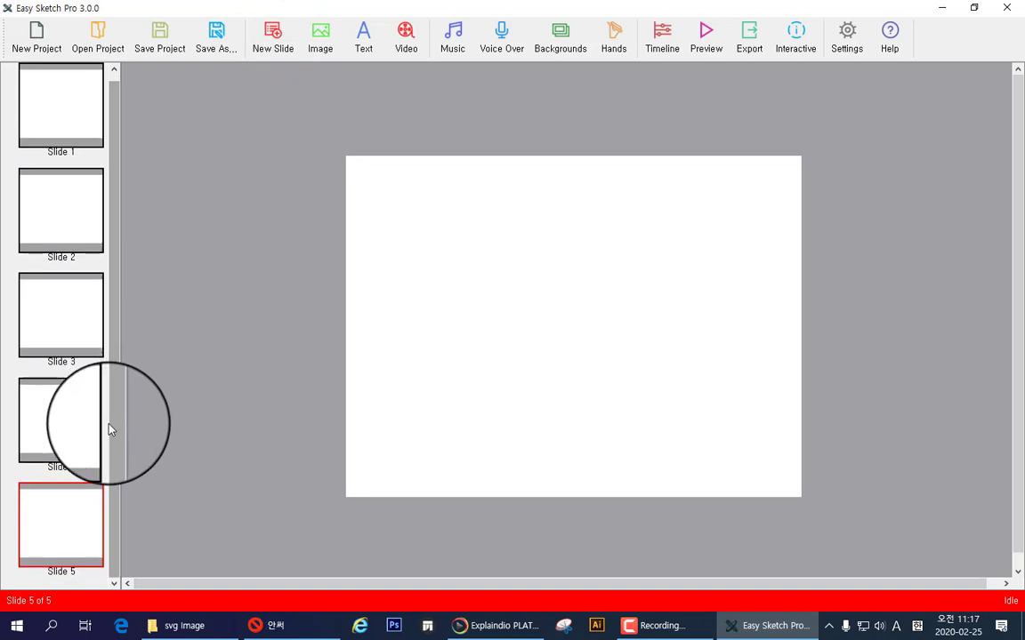
pyautogui.scroll(1, 106, 413)
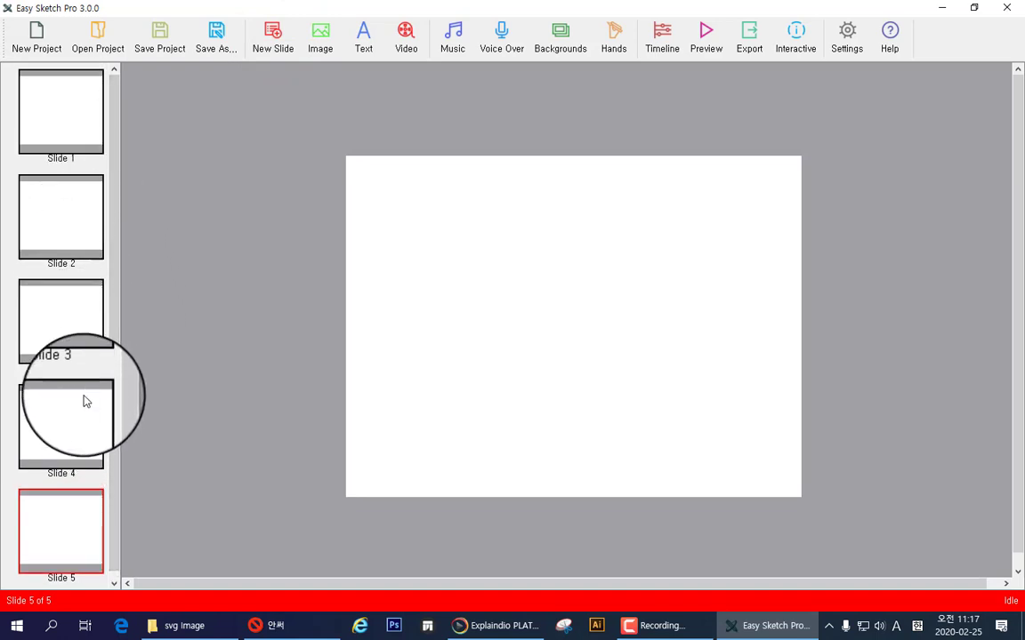
pyautogui.scroll(-1, 106, 414)
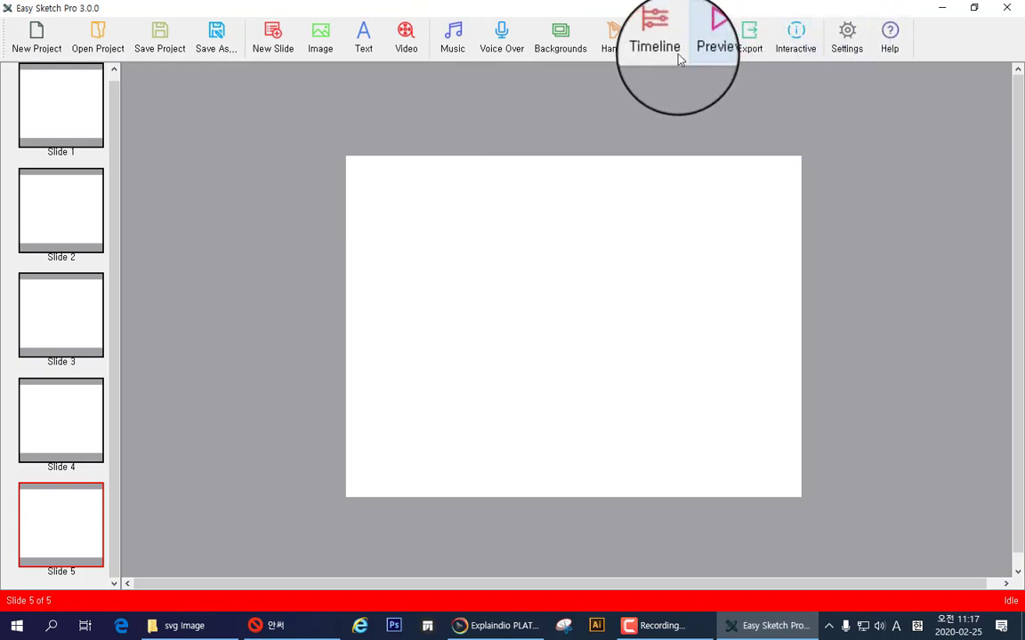
# Apply the billboard against a cloudy blue sky from the 1280x720 backgrounds as the project's background.
pyautogui.click(557, 49)
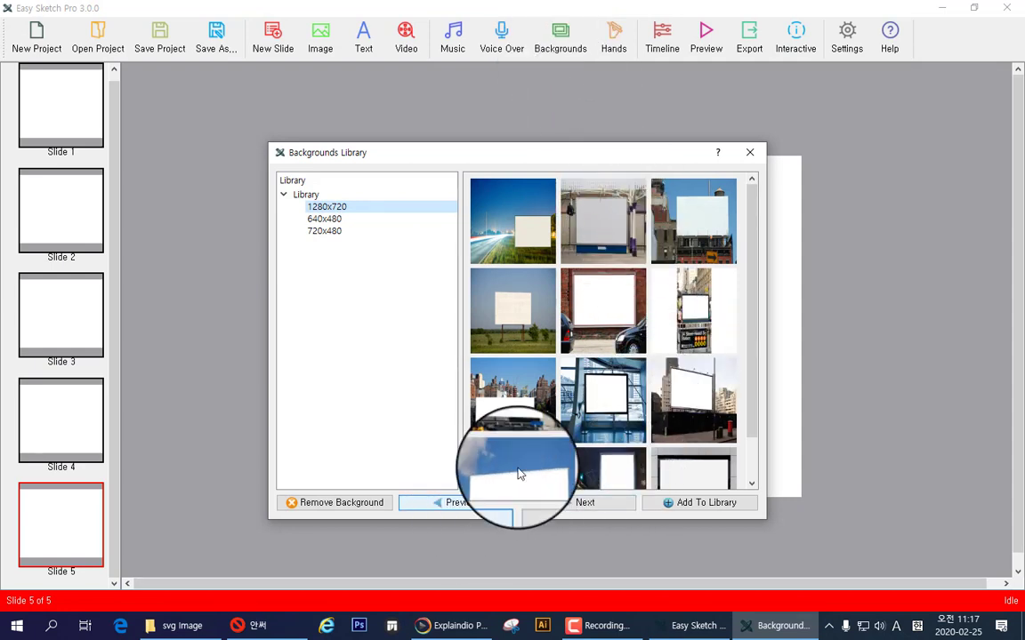
pyautogui.moveTo(752, 385); pyautogui.dragTo(738, 457)
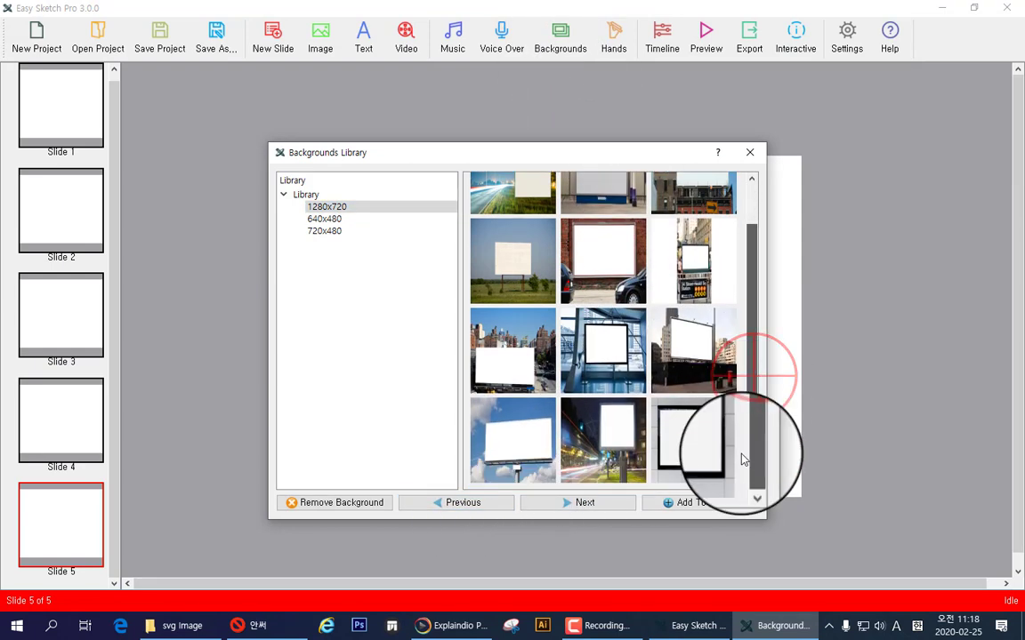
pyautogui.doubleClick(523, 437)
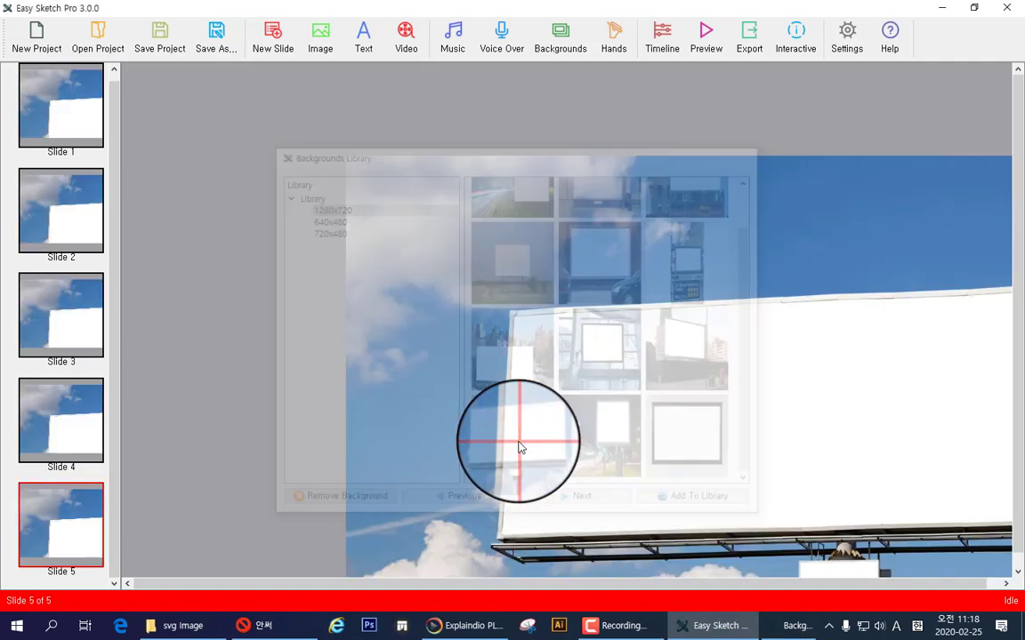
pyautogui.click(557, 406)
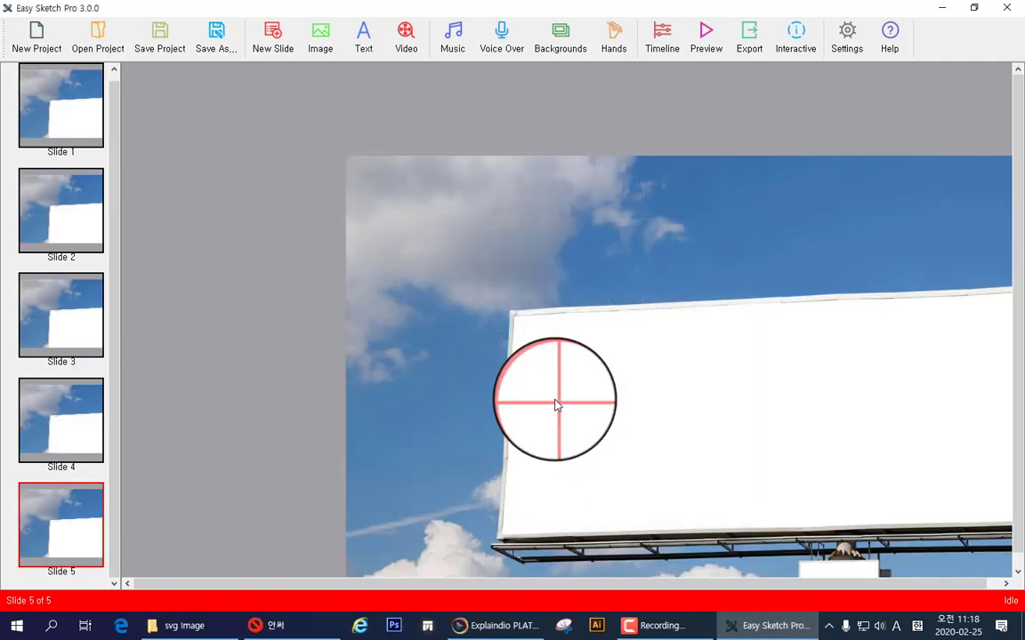
pyautogui.click(585, 286)
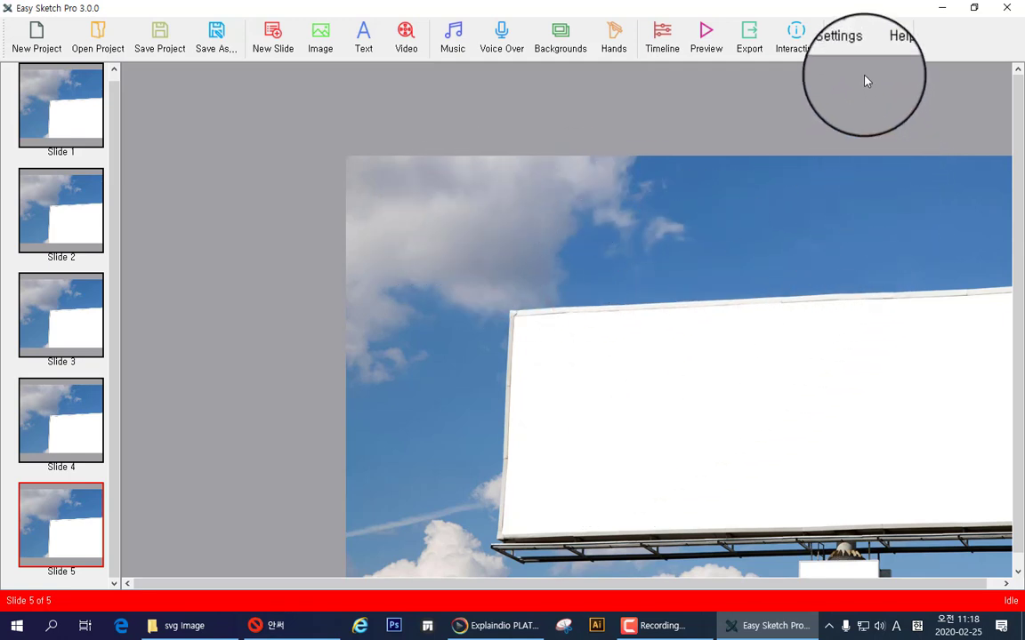
# Set the project's canvas size to 1920x1080 and save the properties.
pyautogui.click(850, 43)
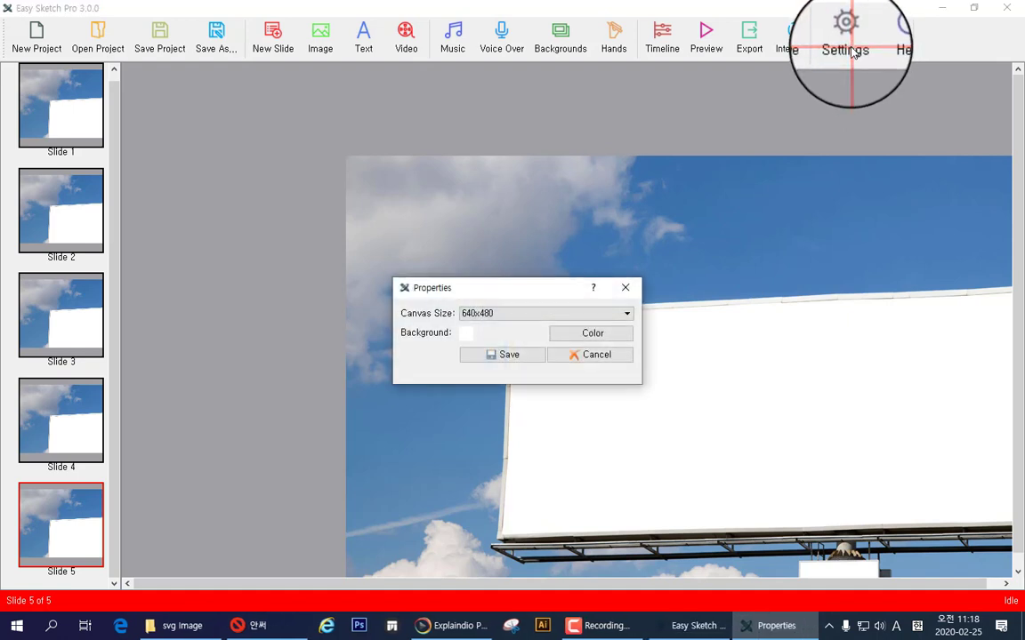
pyautogui.click(628, 315)
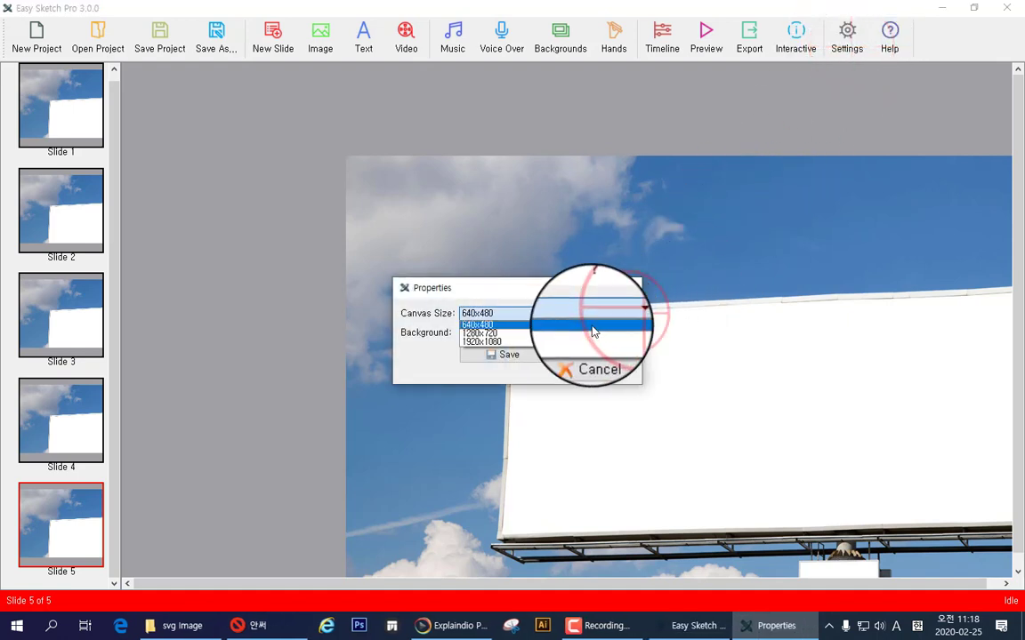
pyautogui.click(560, 344)
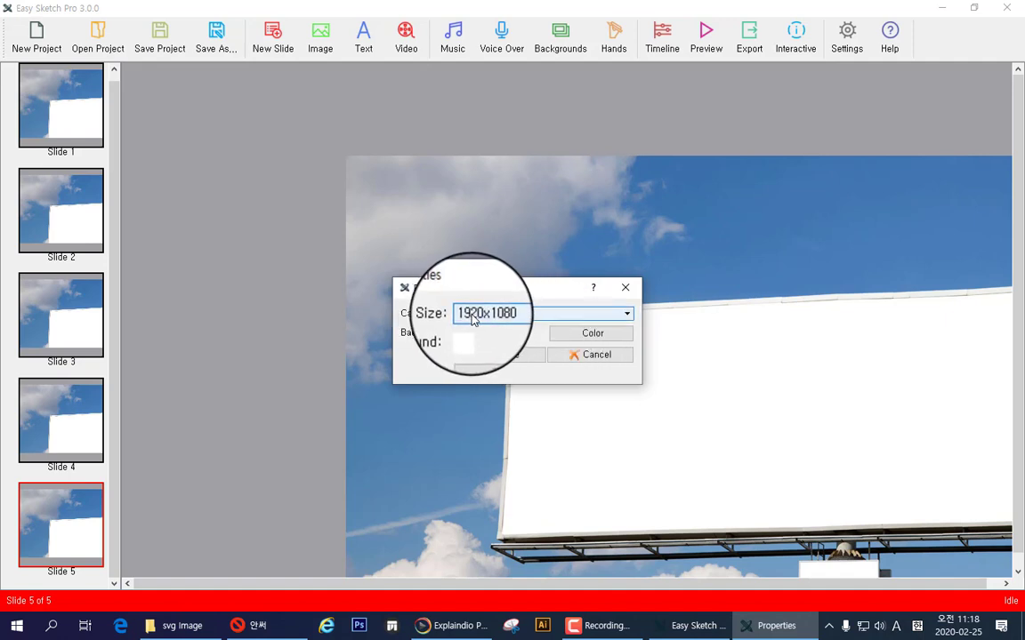
pyautogui.click(515, 359)
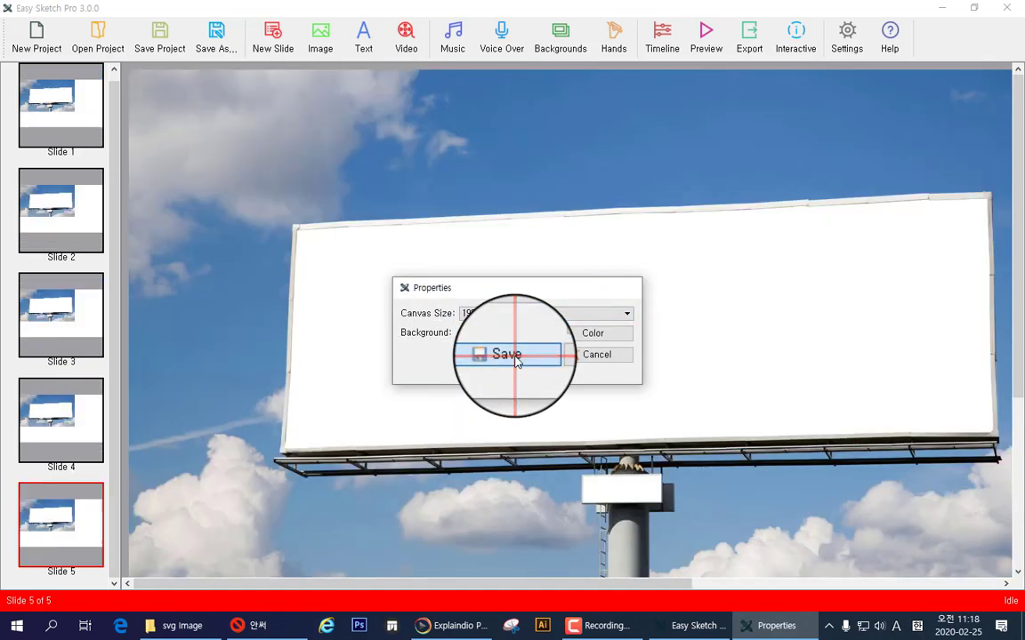
pyautogui.scroll(1, 561, 512)
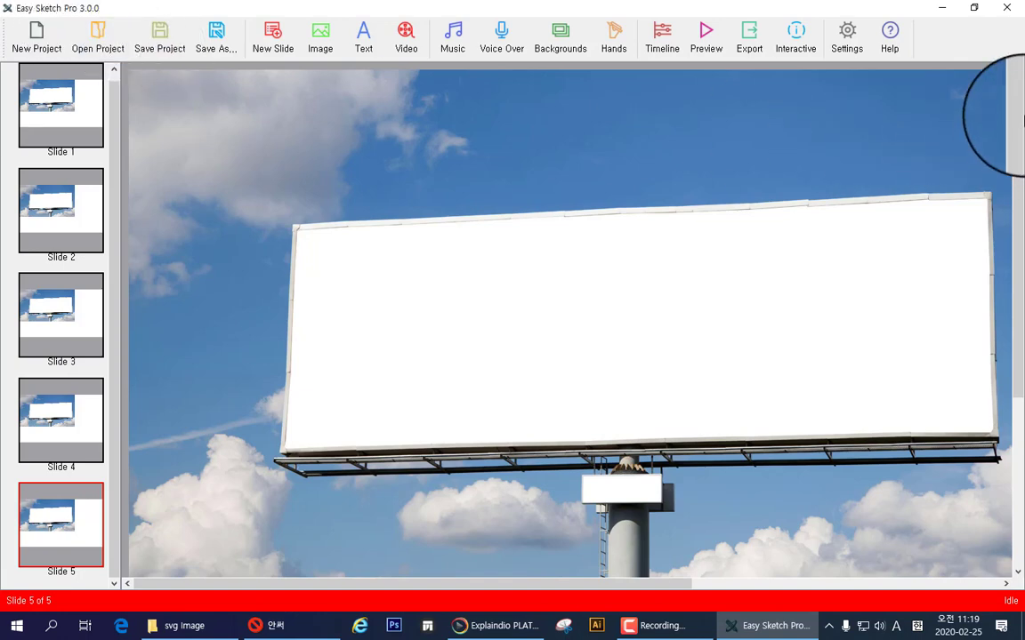
# Minimize Easy Sketch Pro and, in File Explorer, view the pixabay folder and its parent folder svg보따리.
pyautogui.click(945, 12)
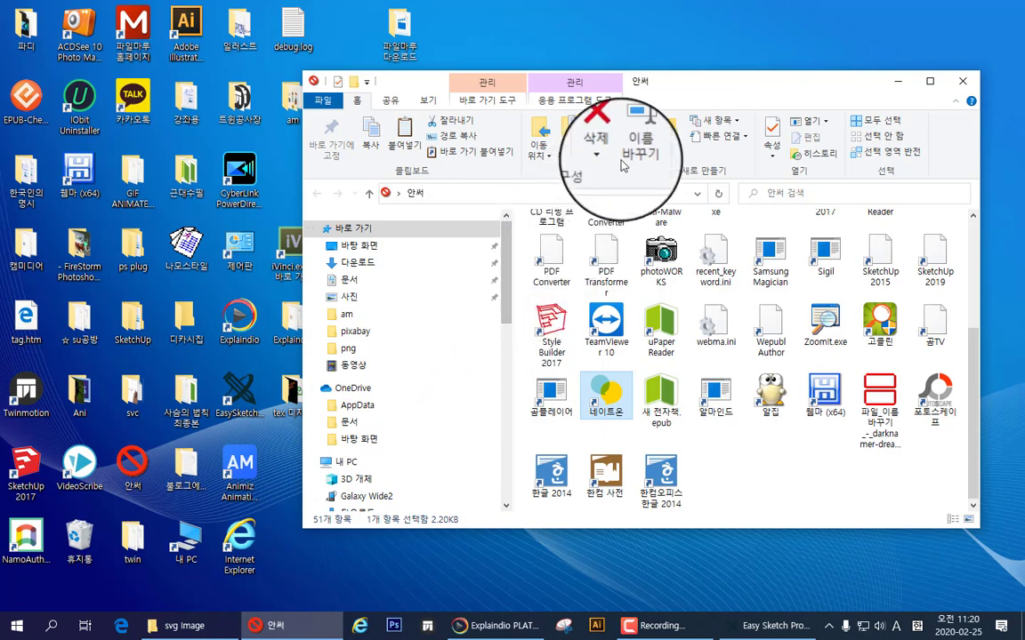
pyautogui.moveTo(690, 93); pyautogui.dragTo(691, 64)
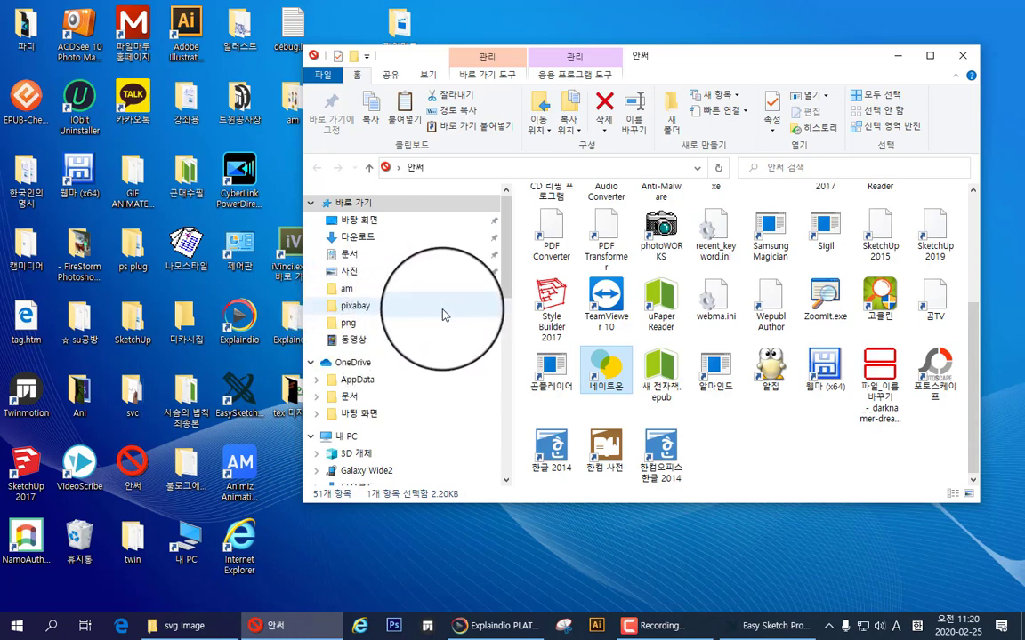
pyautogui.click(350, 306)
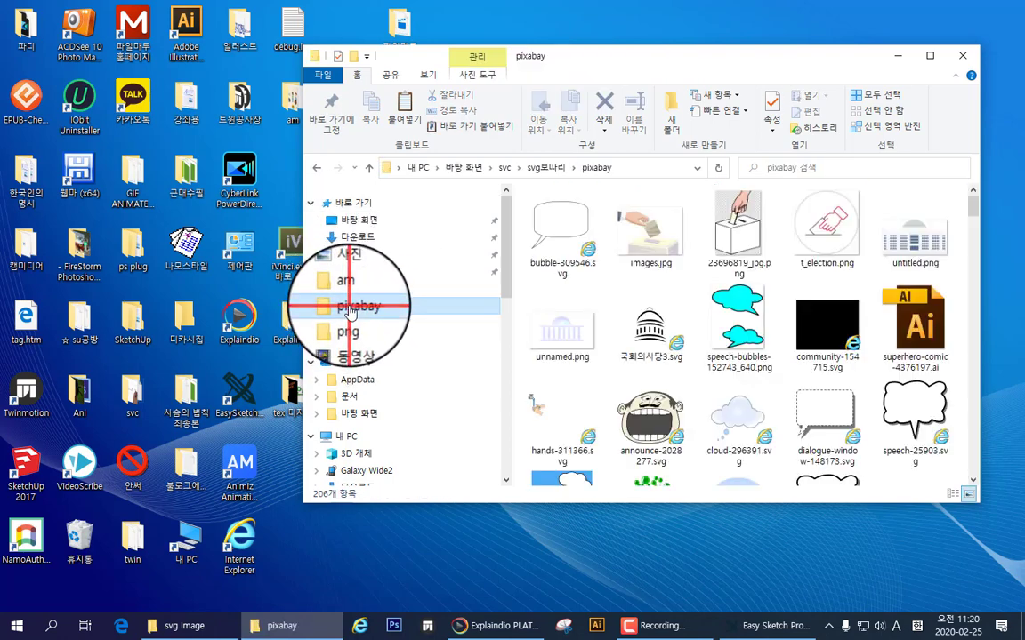
pyautogui.click(536, 175)
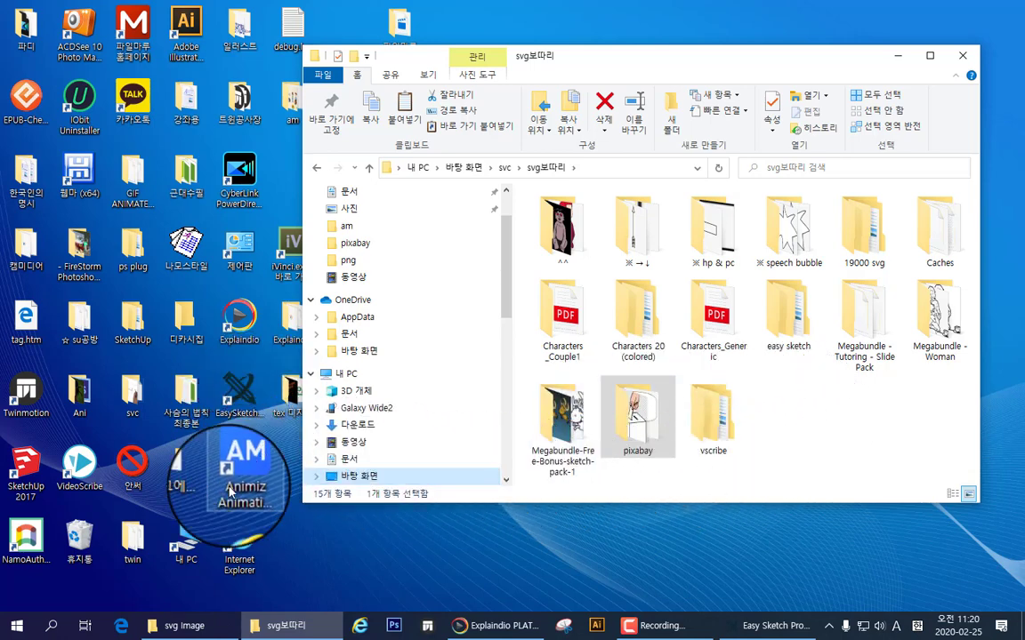
# Open the EasySketchPro3 folder in Program Files (x86) on drive C and copy its Library folder.
pyautogui.doubleClick(186, 534)
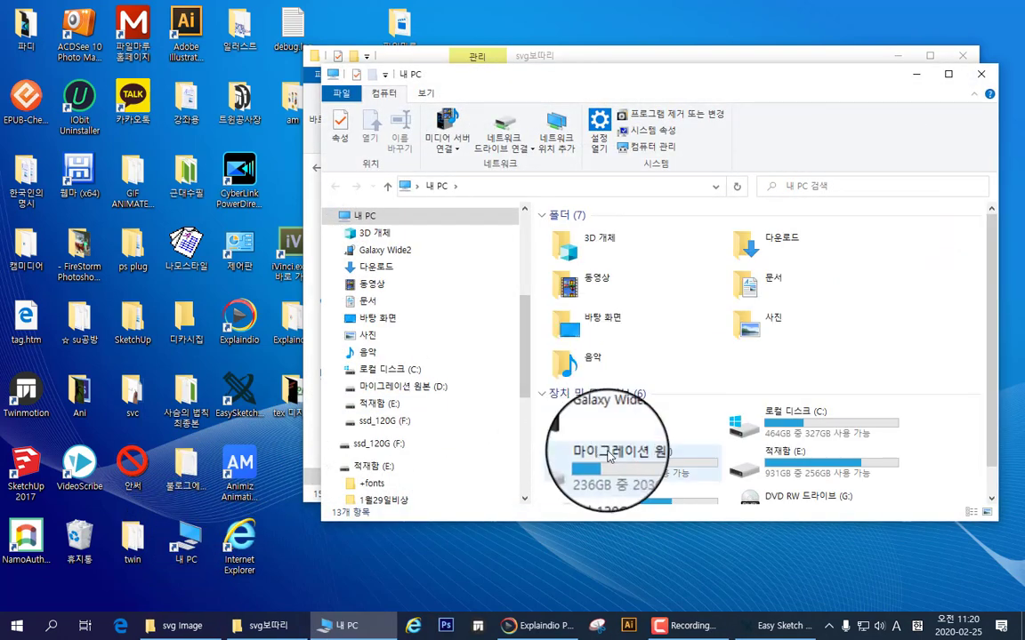
pyautogui.doubleClick(771, 432)
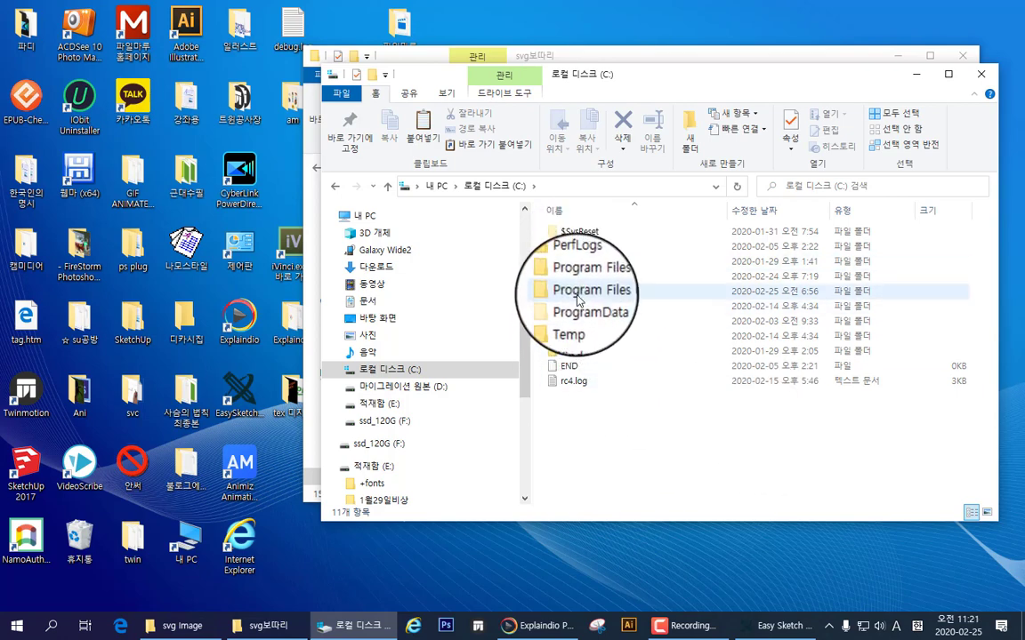
pyautogui.doubleClick(620, 294)
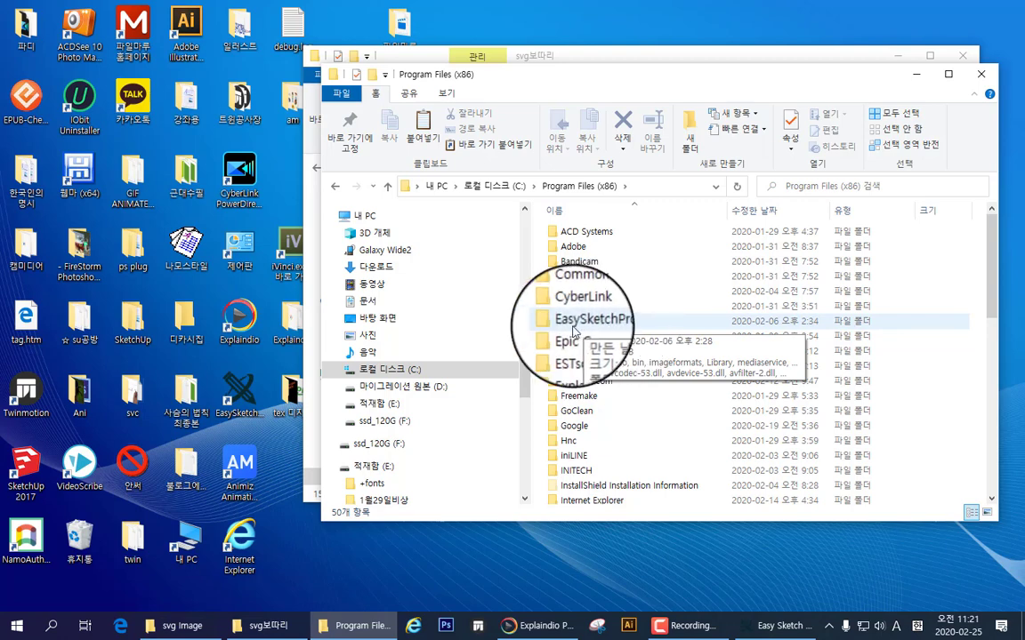
pyautogui.doubleClick(596, 328)
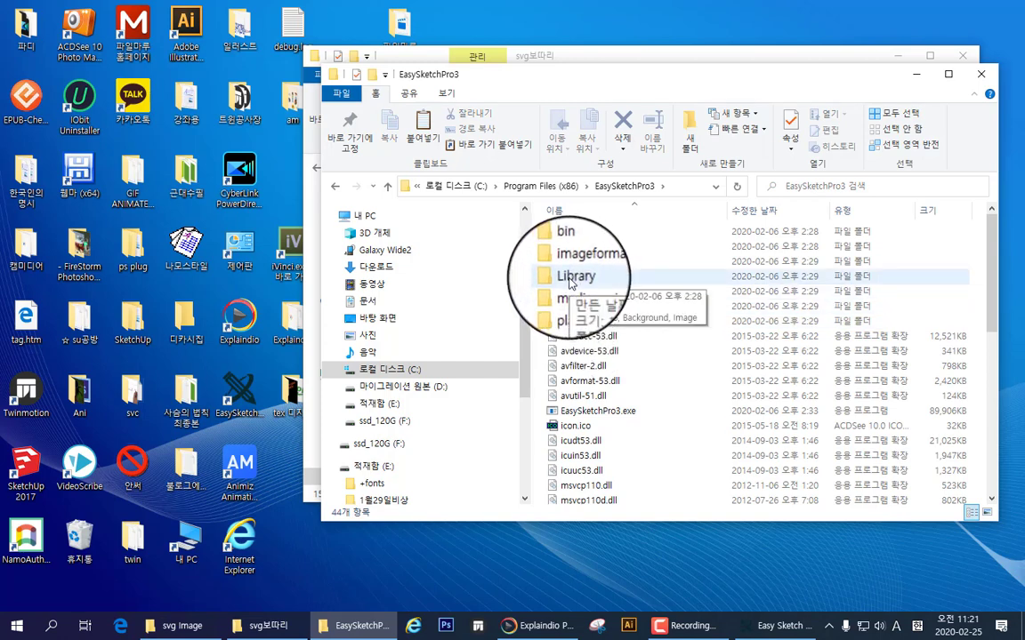
pyautogui.rightClick(569, 282)
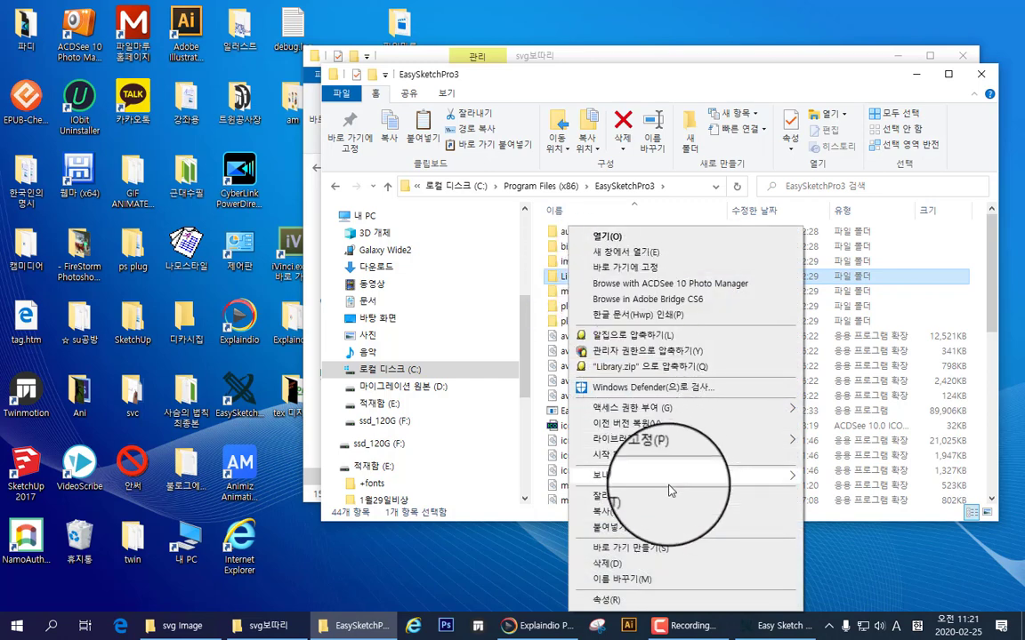
pyautogui.click(658, 512)
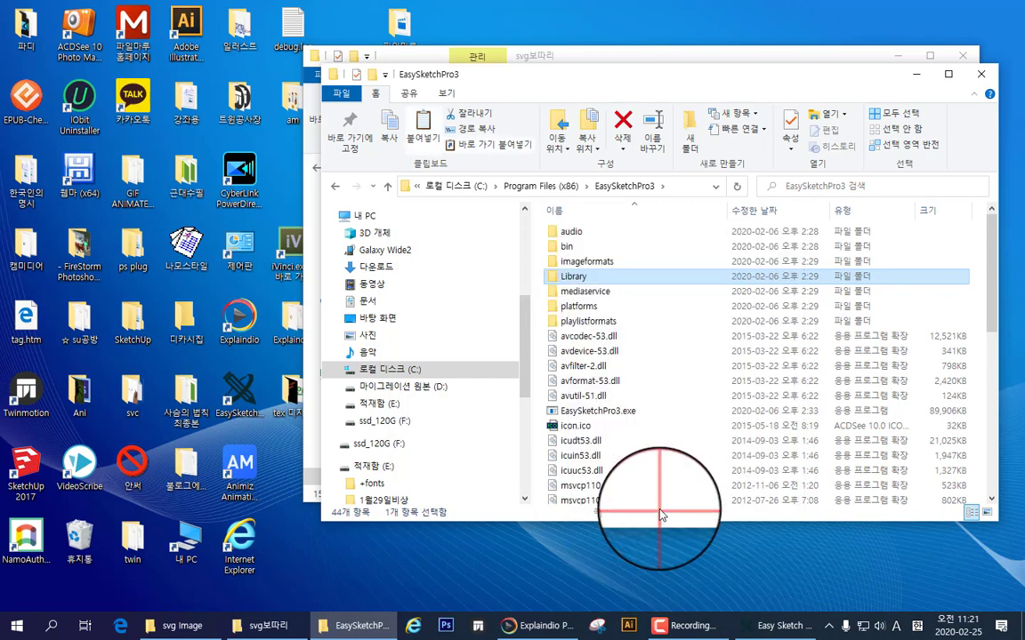
# Look through the Audio files and the 1280x720 Background images inside the Library folder.
pyautogui.doubleClick(585, 283)
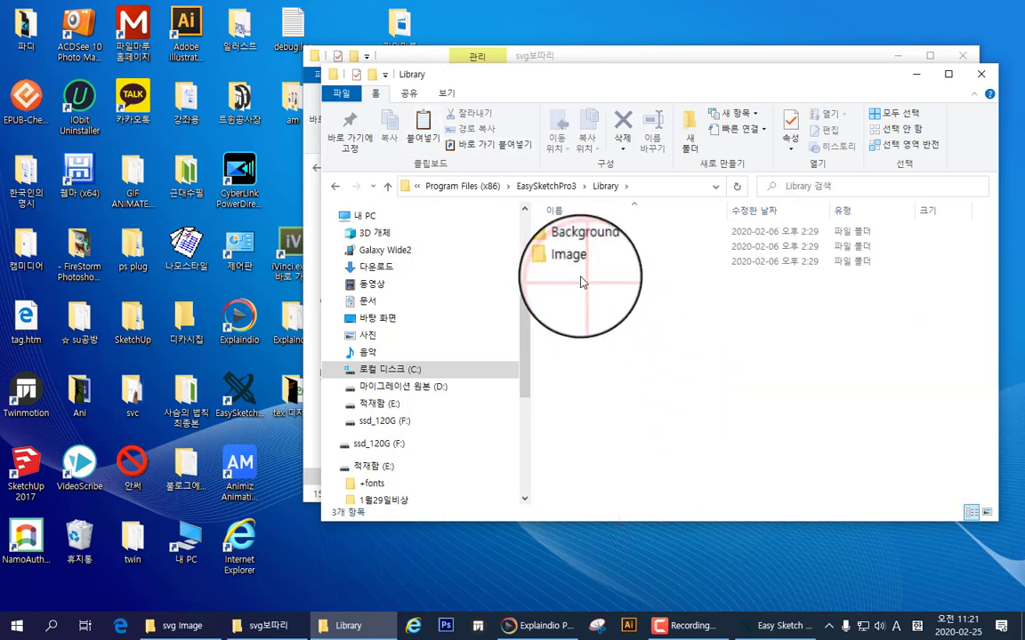
pyautogui.doubleClick(572, 233)
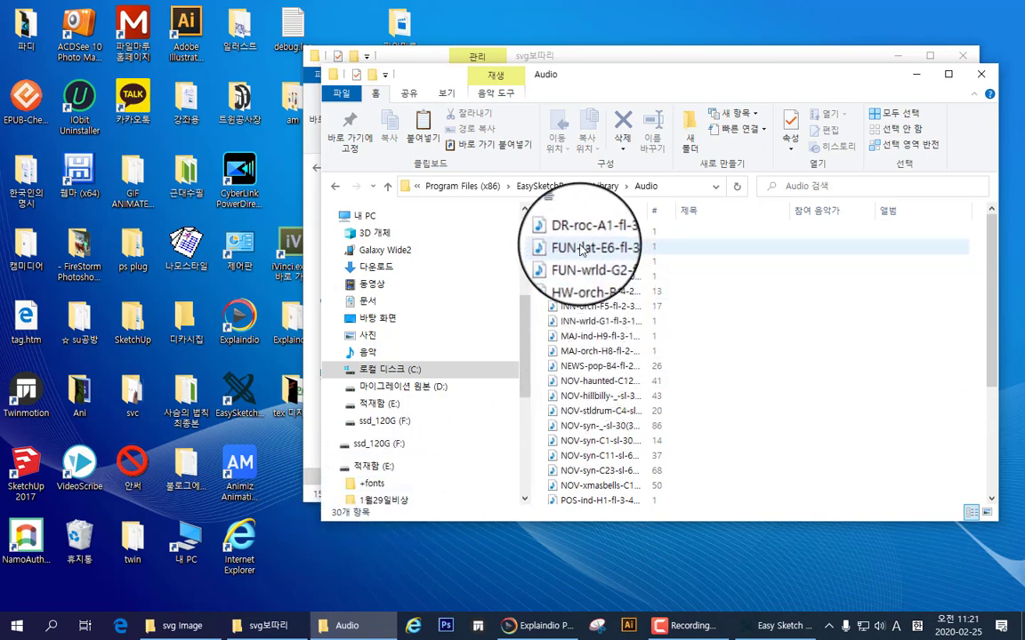
pyautogui.click(597, 186)
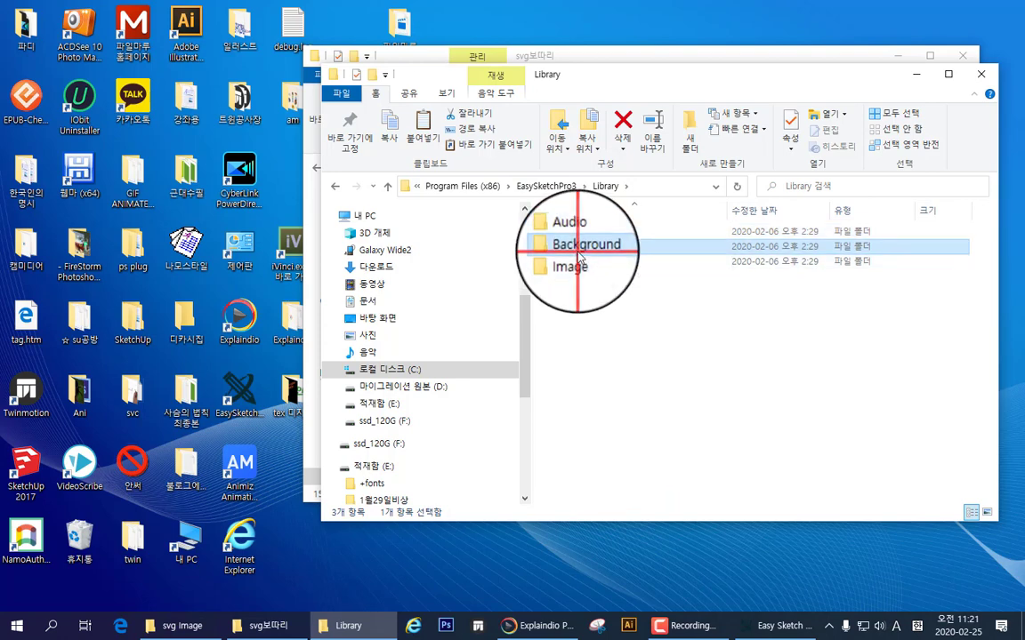
pyautogui.doubleClick(579, 247)
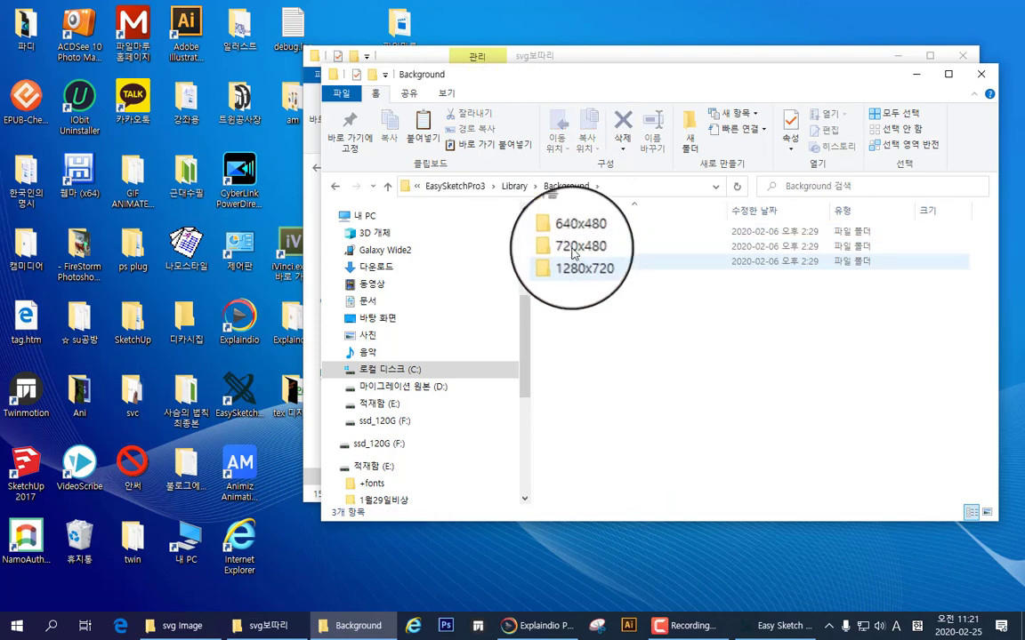
pyautogui.doubleClick(574, 262)
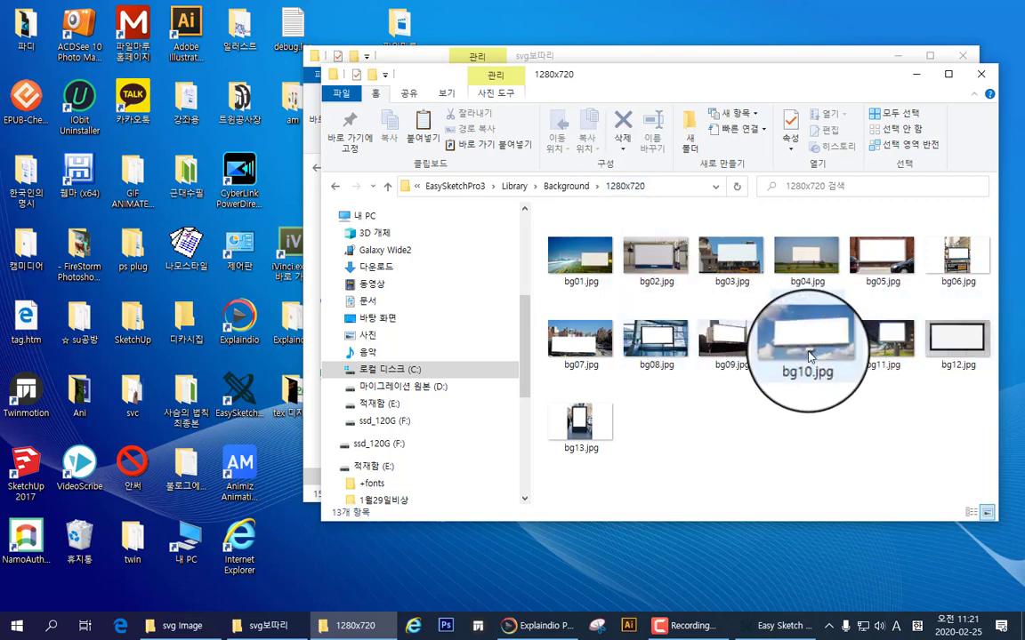
pyautogui.click(564, 185)
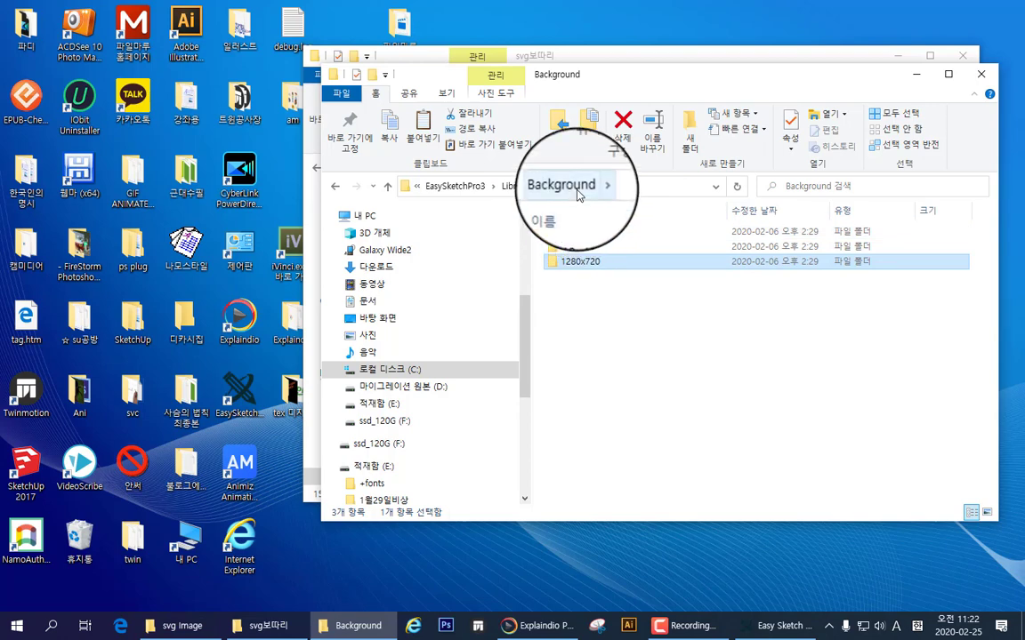
pyautogui.click(516, 188)
# View the Library's Audio folder once more and return to the EasySketchPro3 folder.
pyautogui.click(580, 235)
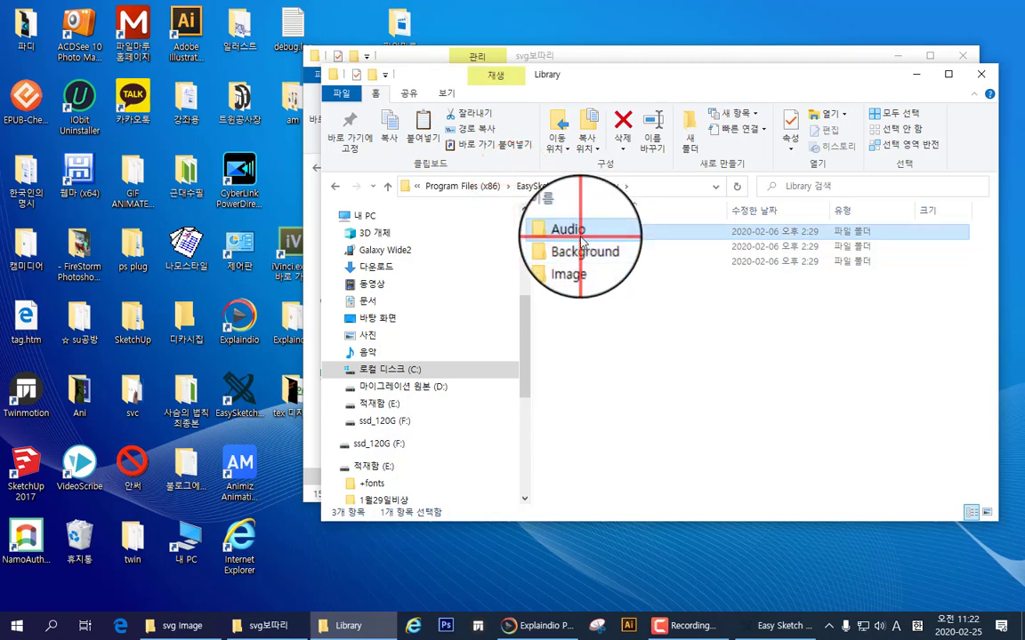
pyautogui.doubleClick(583, 239)
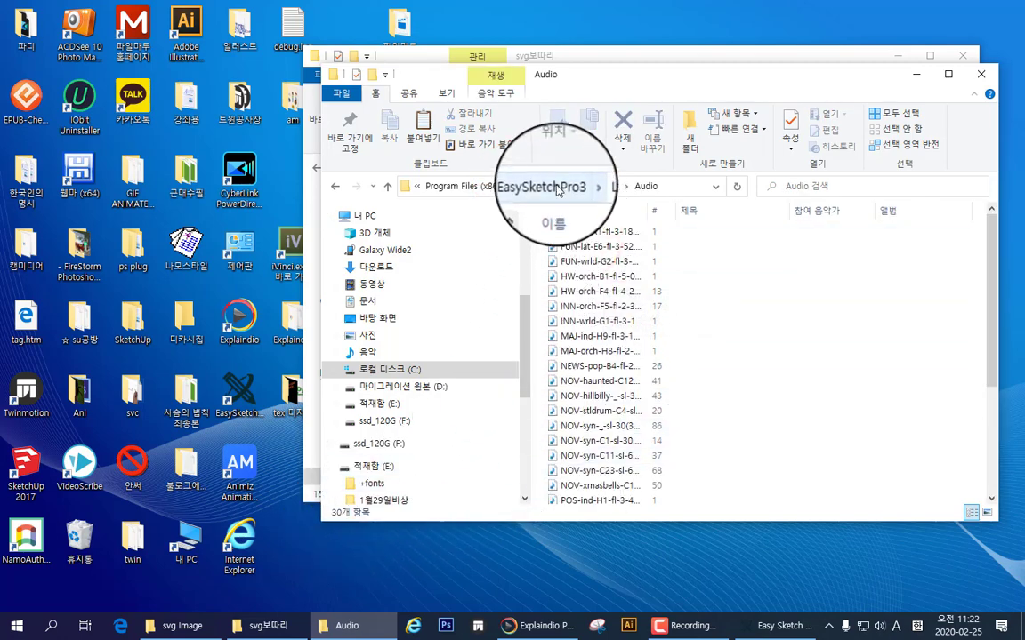
pyautogui.click(558, 189)
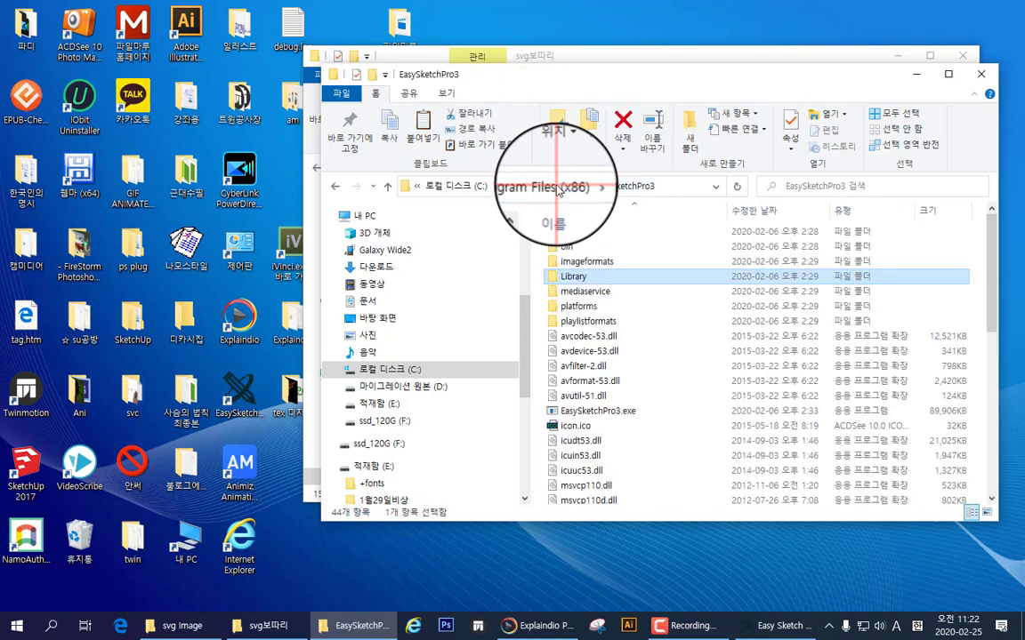
# Show the paste location for the copied Library folder in svg보따리, and open its easy sketch folder.
pyautogui.rightClick(584, 281)
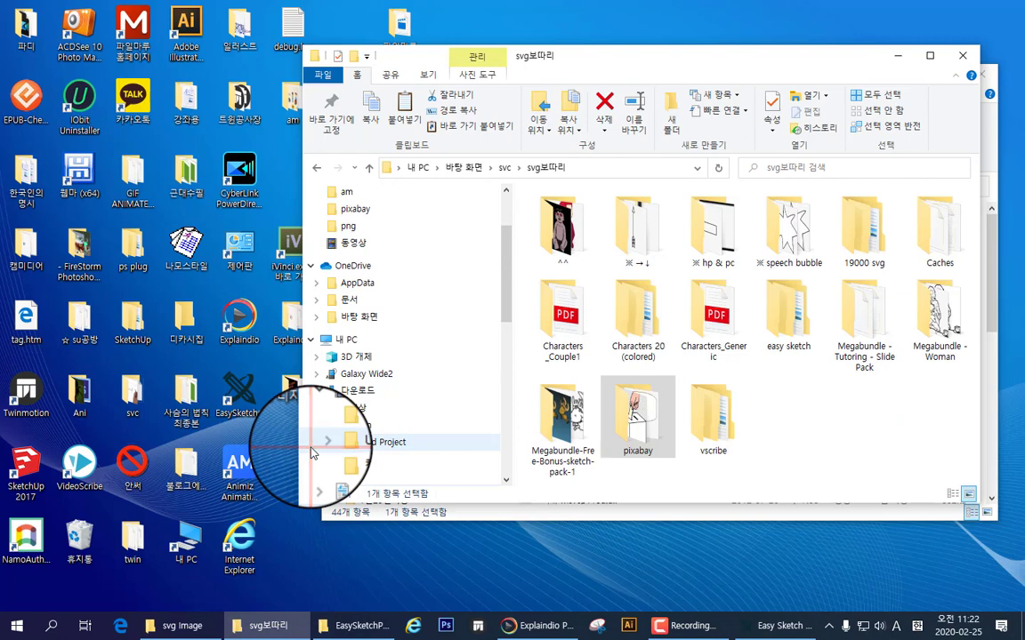
pyautogui.rightClick(776, 409)
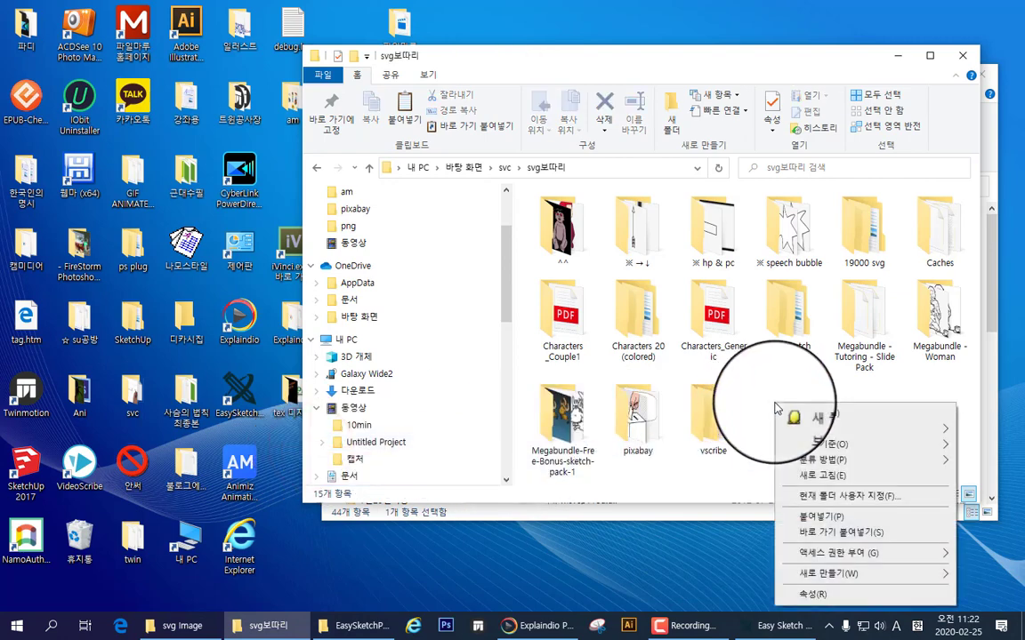
pyautogui.doubleClick(794, 331)
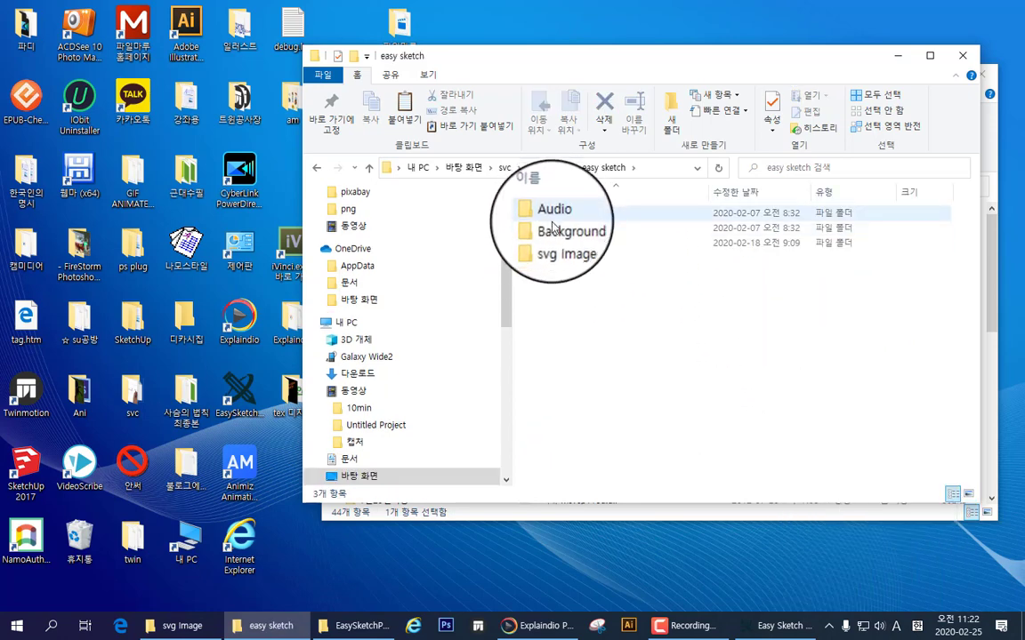
pyautogui.click(537, 631)
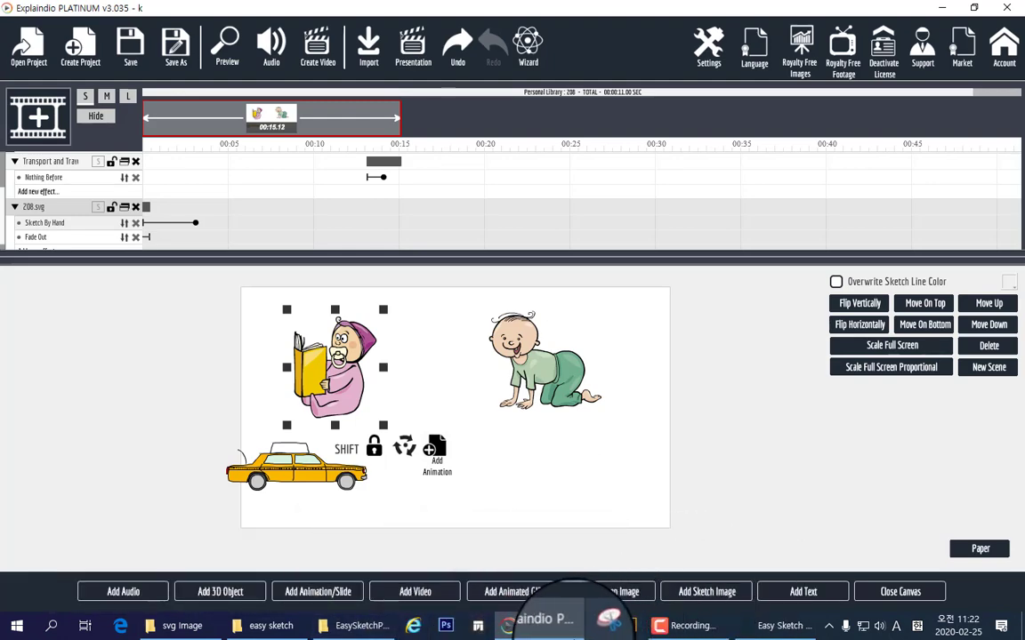
pyautogui.click(543, 625)
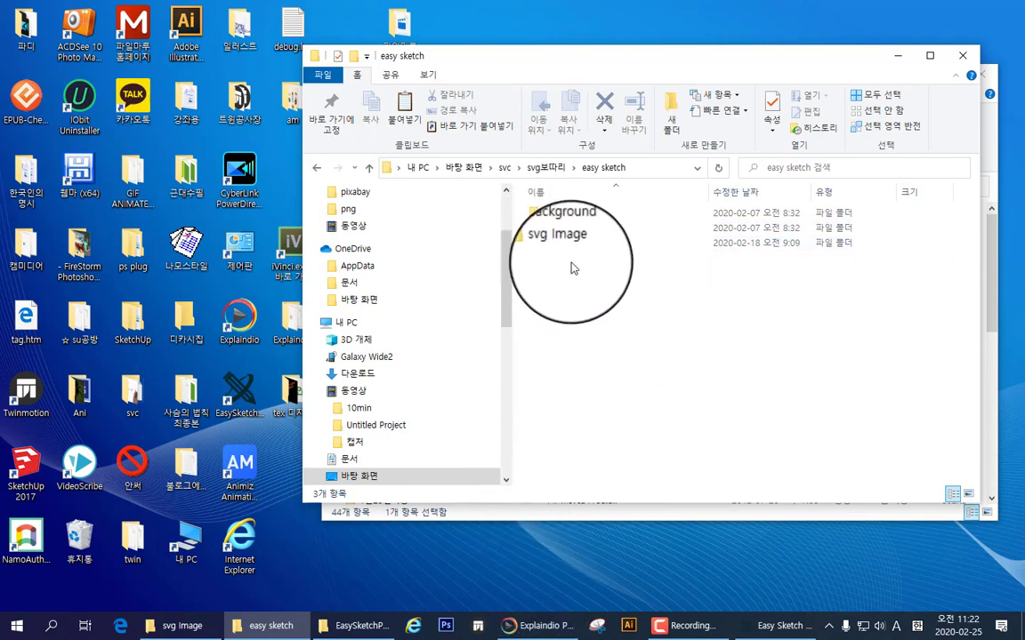
# Open the svg Image folder and look through its list of category folders as far as the speech bubble folders.
pyautogui.doubleClick(550, 247)
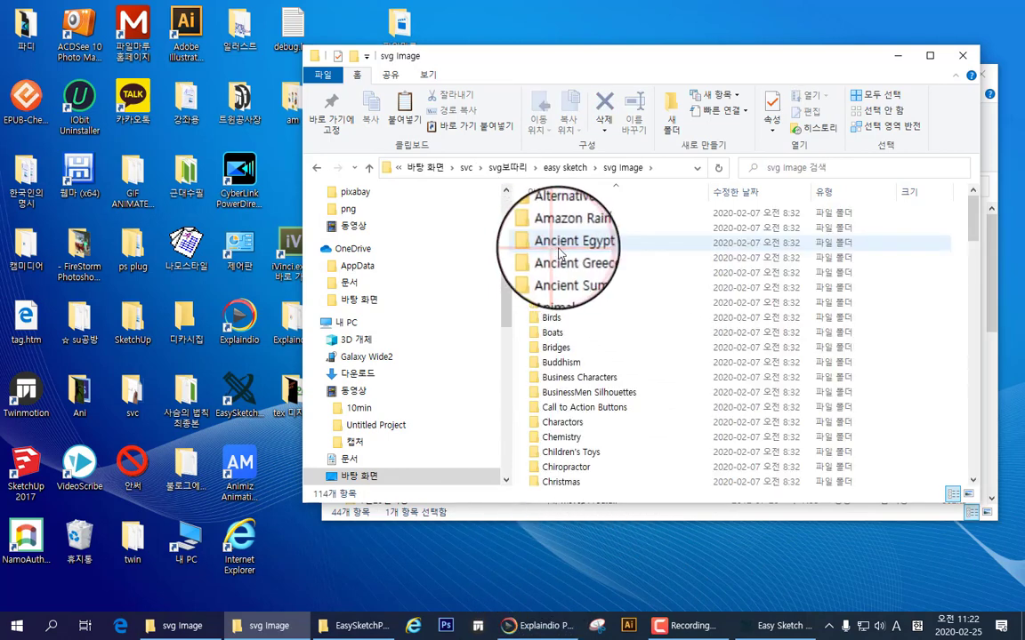
pyautogui.scroll(-8, 561, 256)
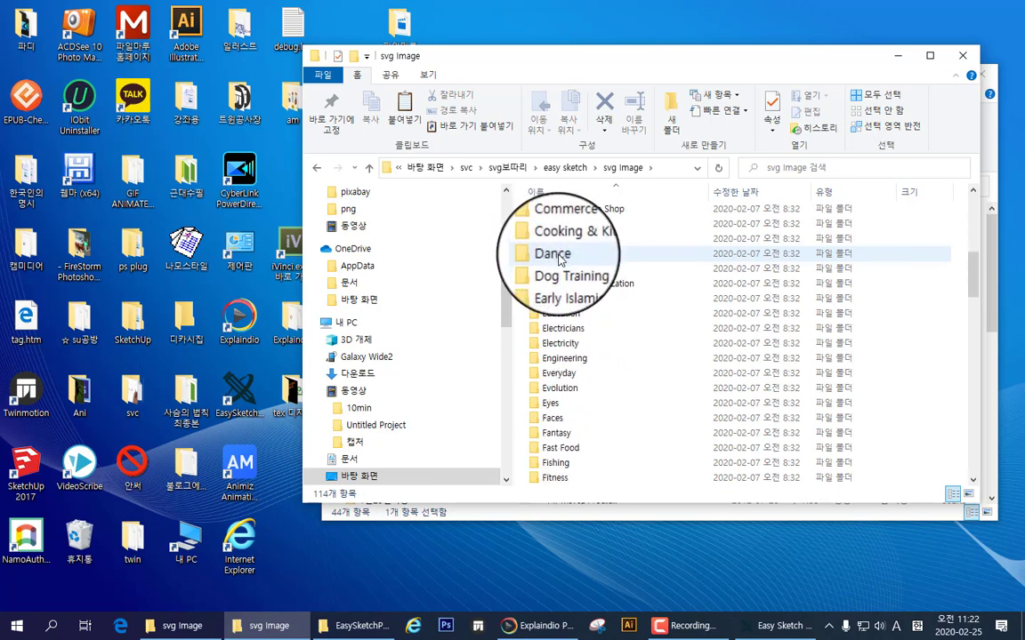
pyautogui.scroll(-2, 560, 258)
pyautogui.scroll(-2, 561, 258)
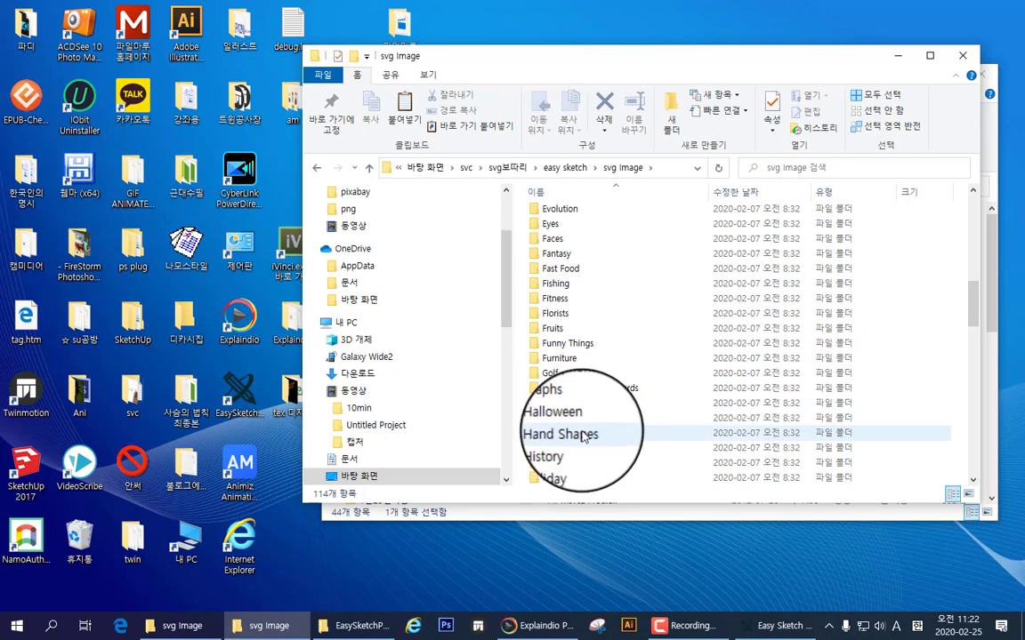
pyautogui.scroll(-1, 583, 436)
pyautogui.scroll(-2, 582, 435)
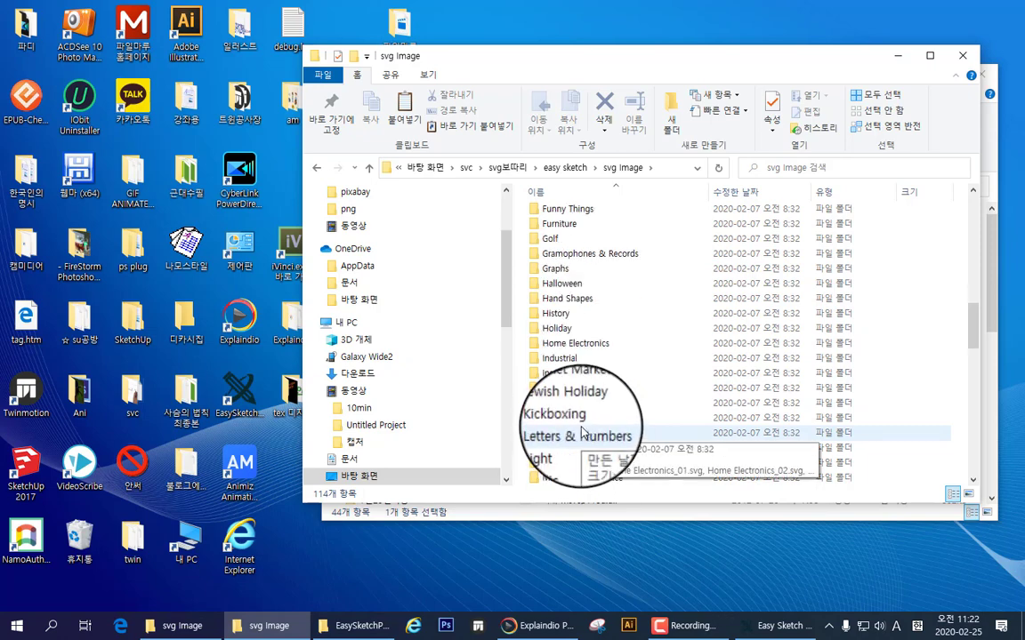
pyautogui.scroll(-2, 580, 461)
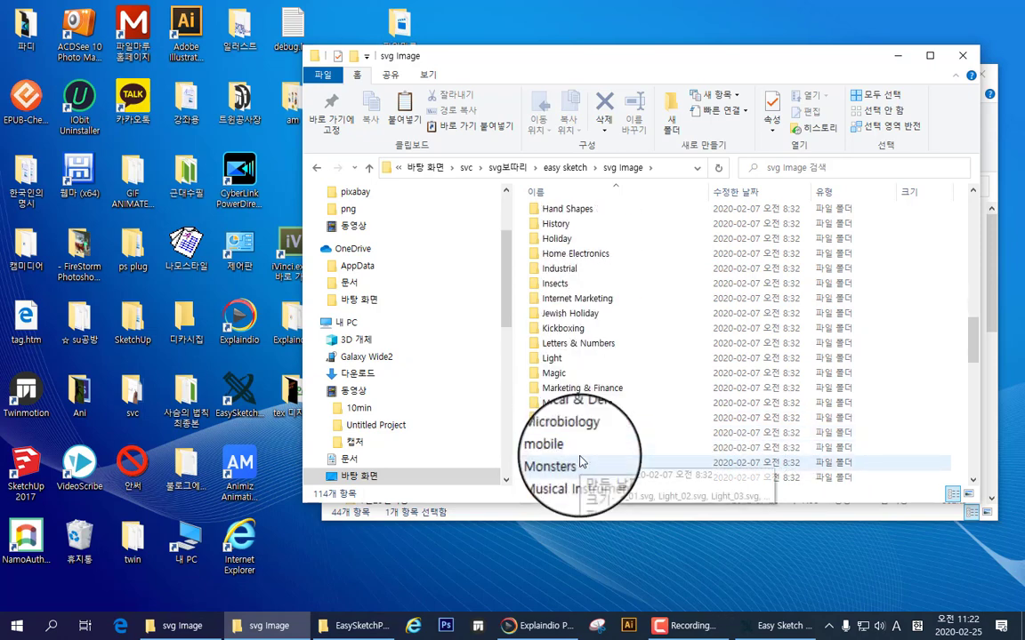
pyautogui.scroll(-3, 582, 449)
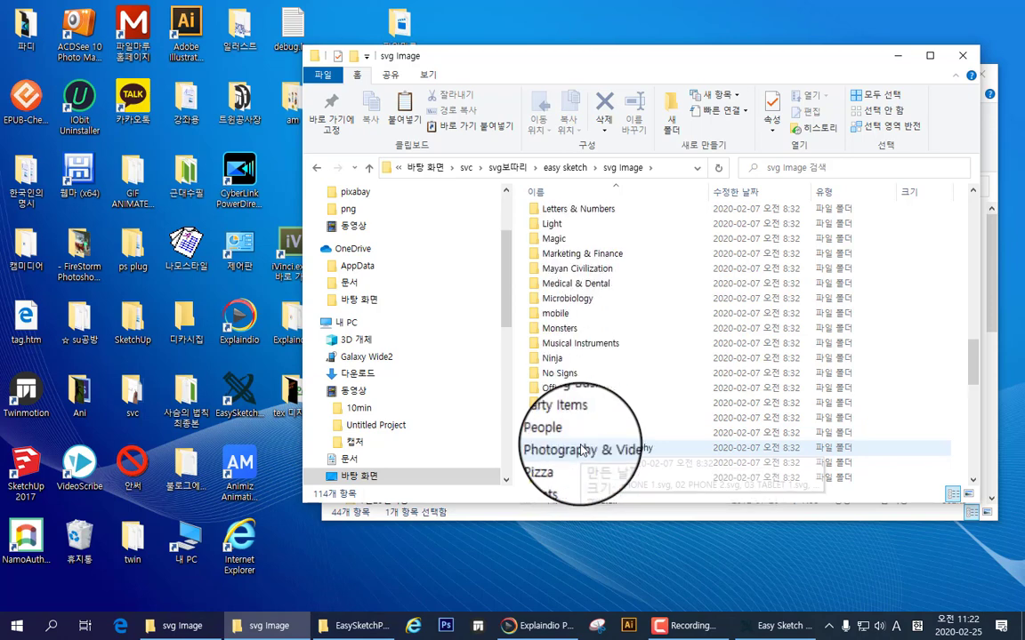
pyautogui.scroll(-2, 584, 447)
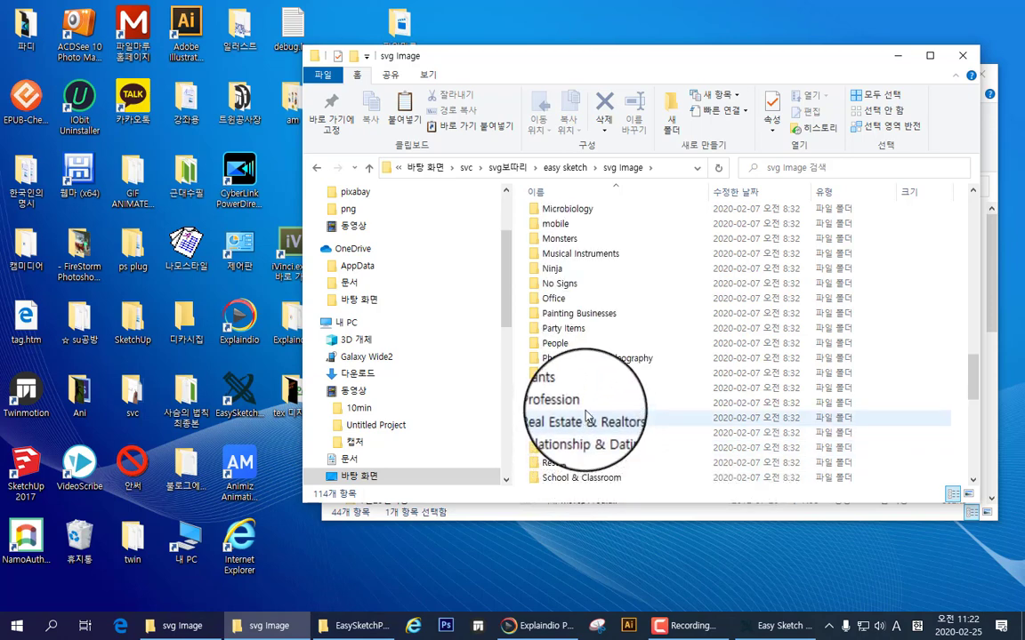
pyautogui.scroll(-1, 584, 418)
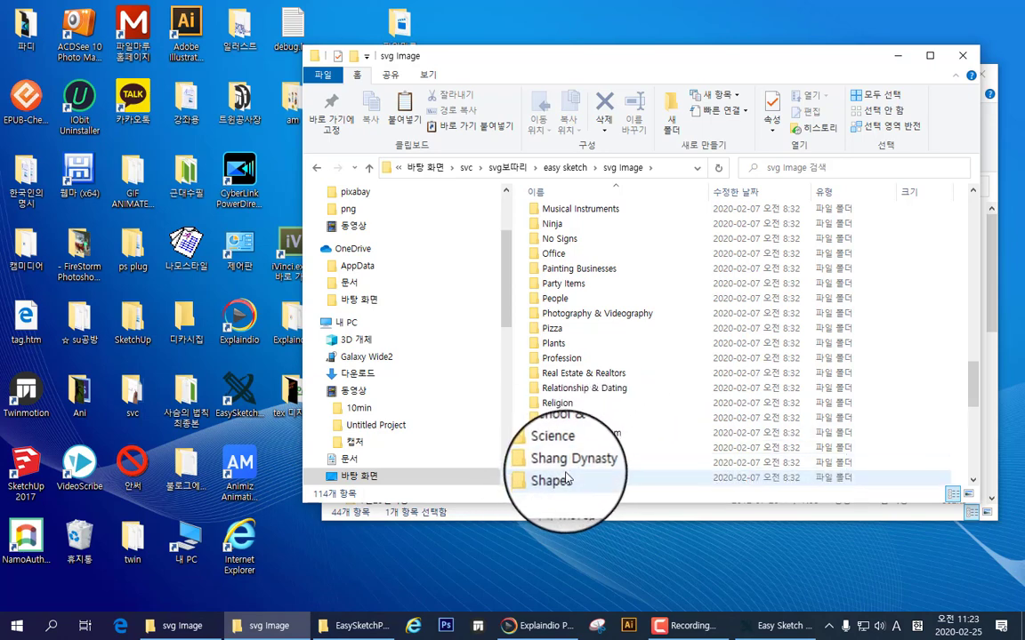
pyautogui.scroll(-2, 563, 479)
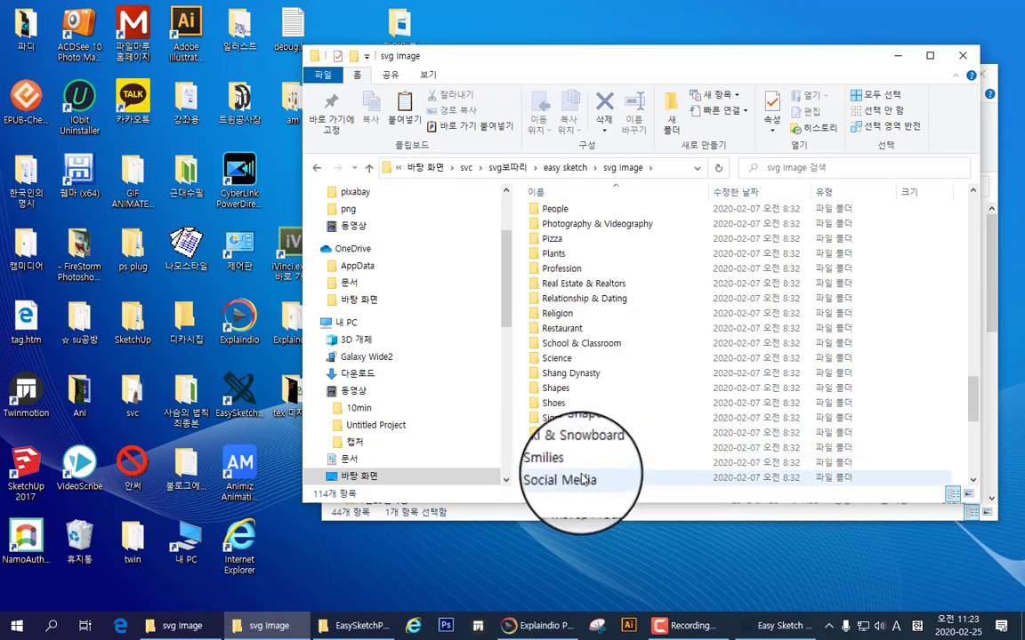
pyautogui.scroll(-2, 602, 465)
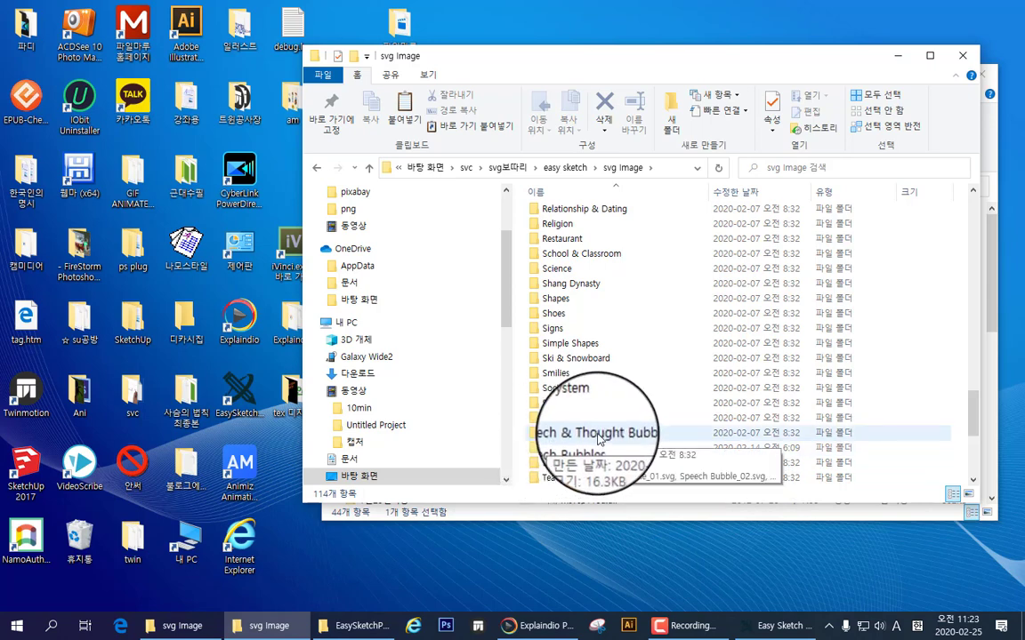
# View the SVG files in the Speech & Thought Bubbles folder and return to svg Image.
pyautogui.doubleClick(596, 435)
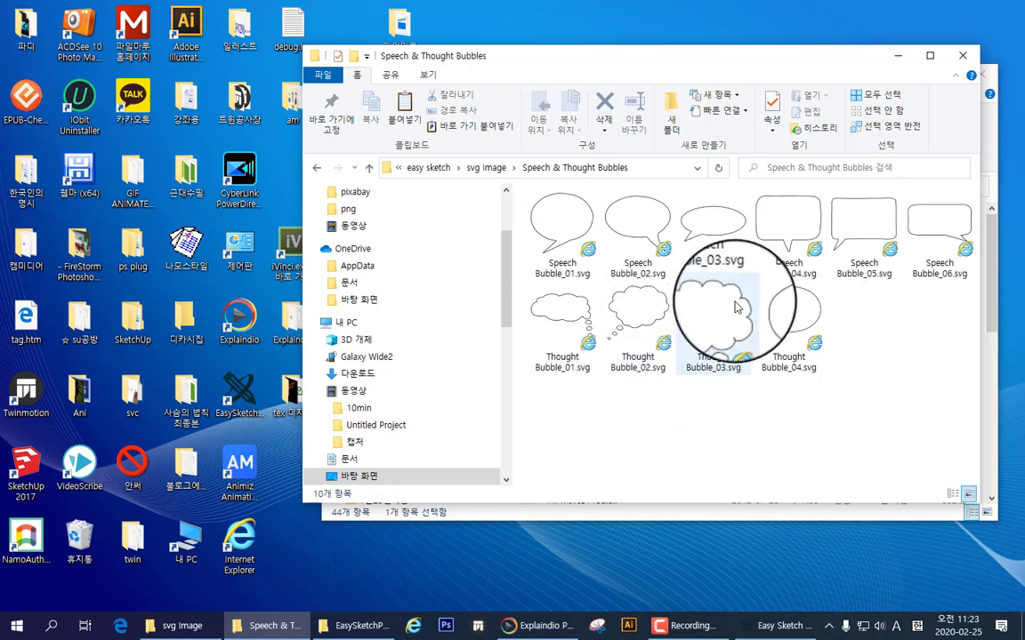
pyautogui.click(368, 167)
# Open the Speech Bubbles folder and look through its callout SVG files, including Callout_26.svg.
pyautogui.scroll(-2, 544, 427)
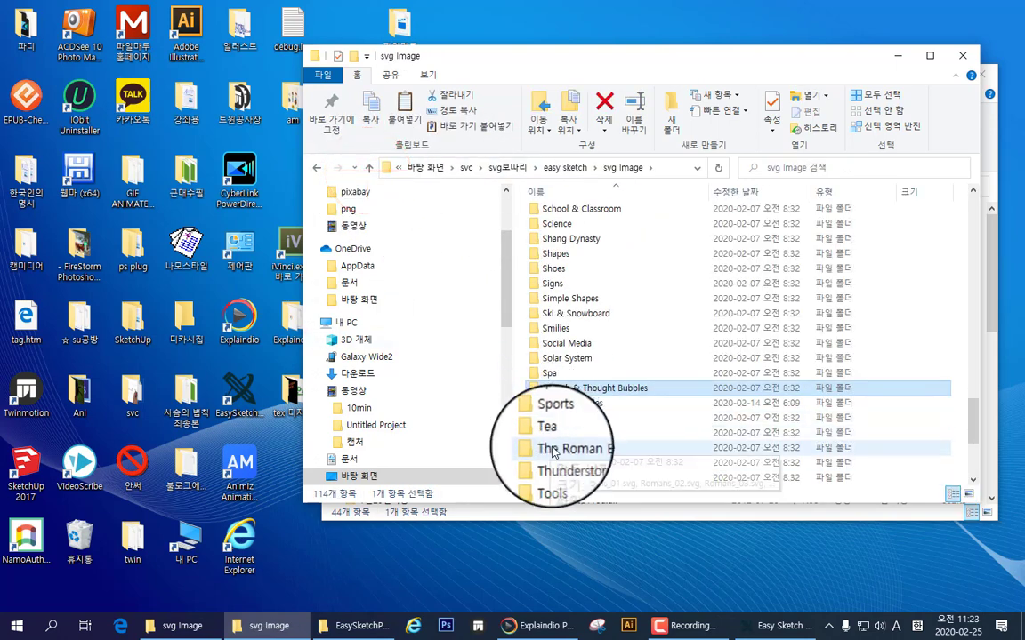
pyautogui.doubleClick(555, 402)
pyautogui.scroll(-5, 627, 387)
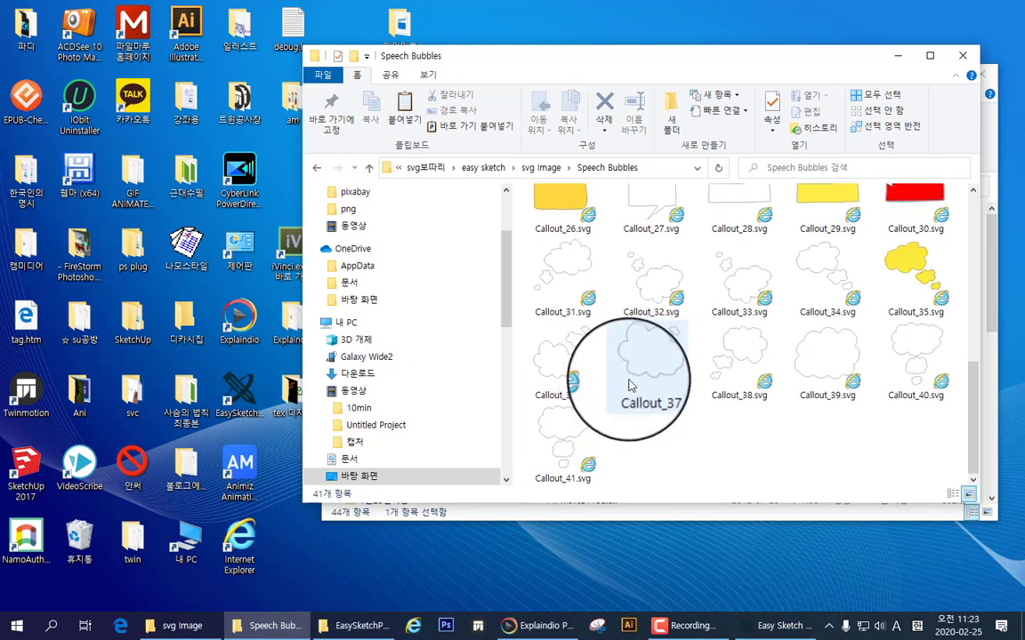
pyautogui.scroll(5, 630, 381)
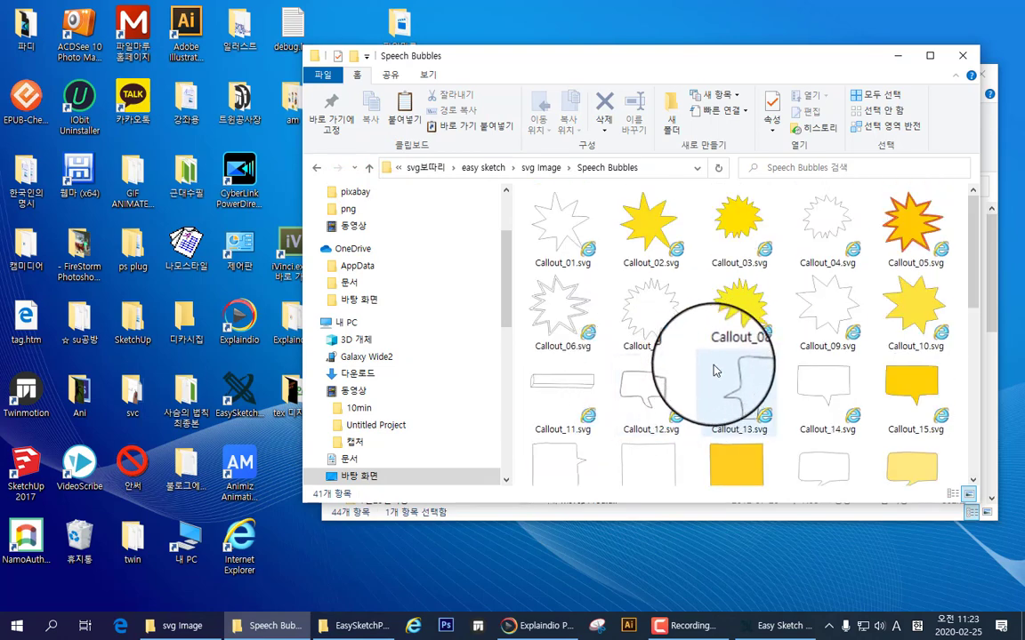
pyautogui.scroll(-5, 716, 369)
pyautogui.scroll(5, 716, 372)
pyautogui.scroll(-5, 716, 356)
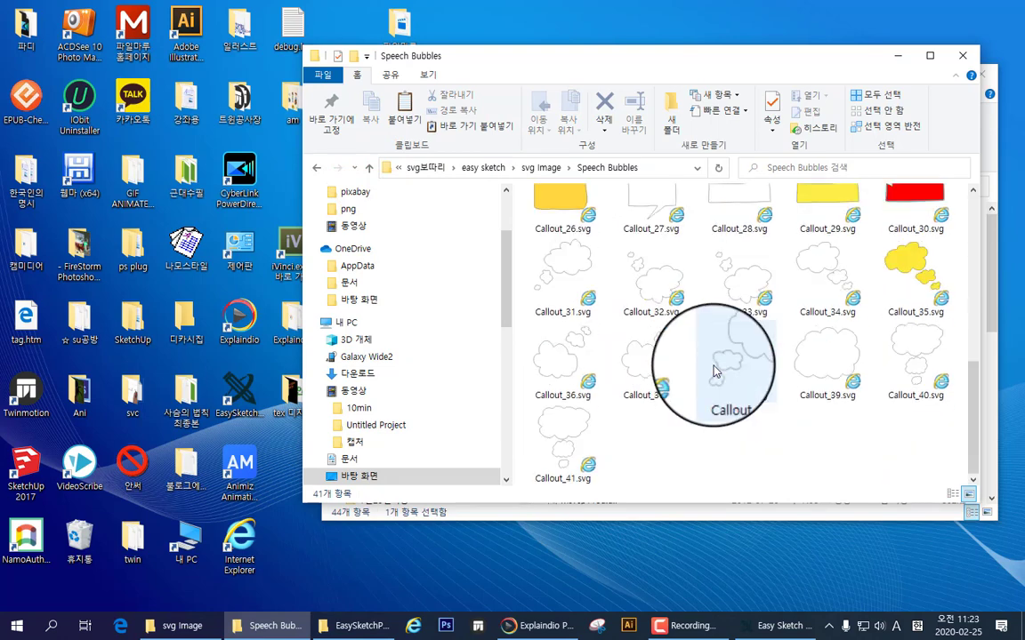
pyautogui.scroll(1, 725, 347)
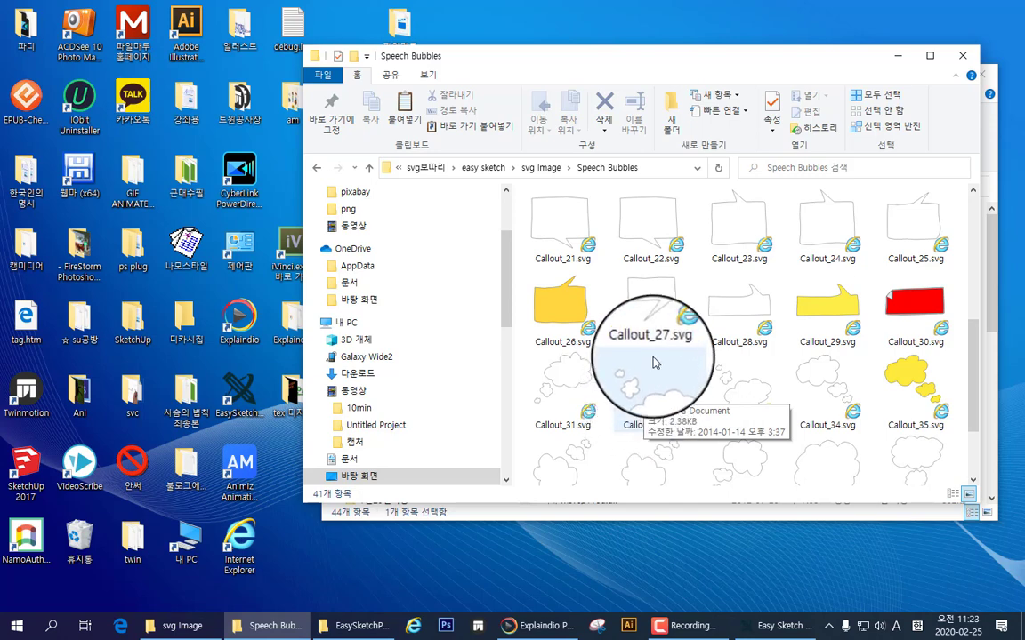
pyautogui.click(564, 313)
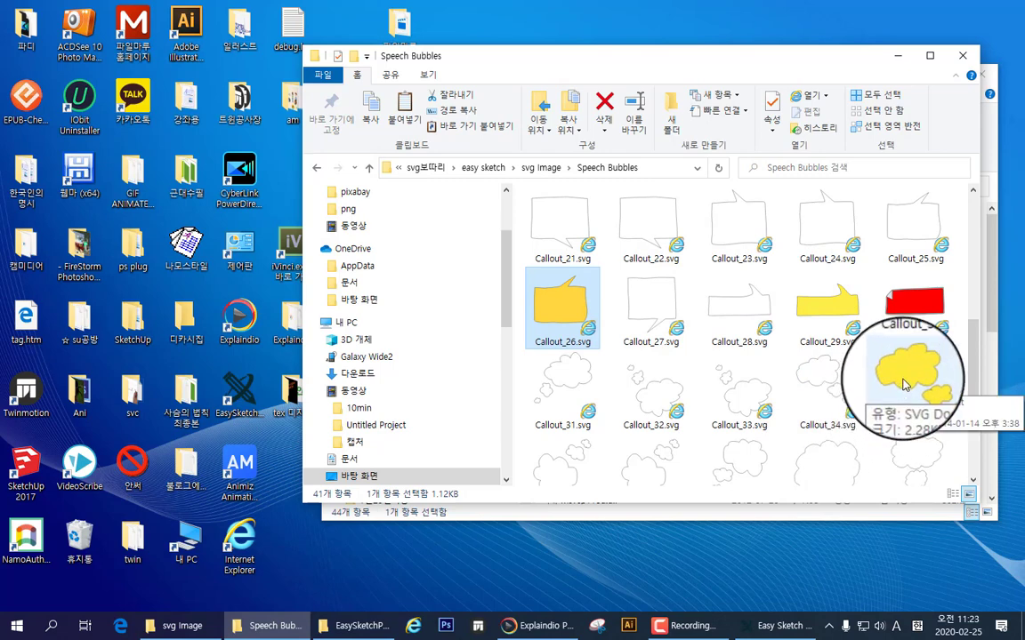
pyautogui.scroll(-1, 547, 414)
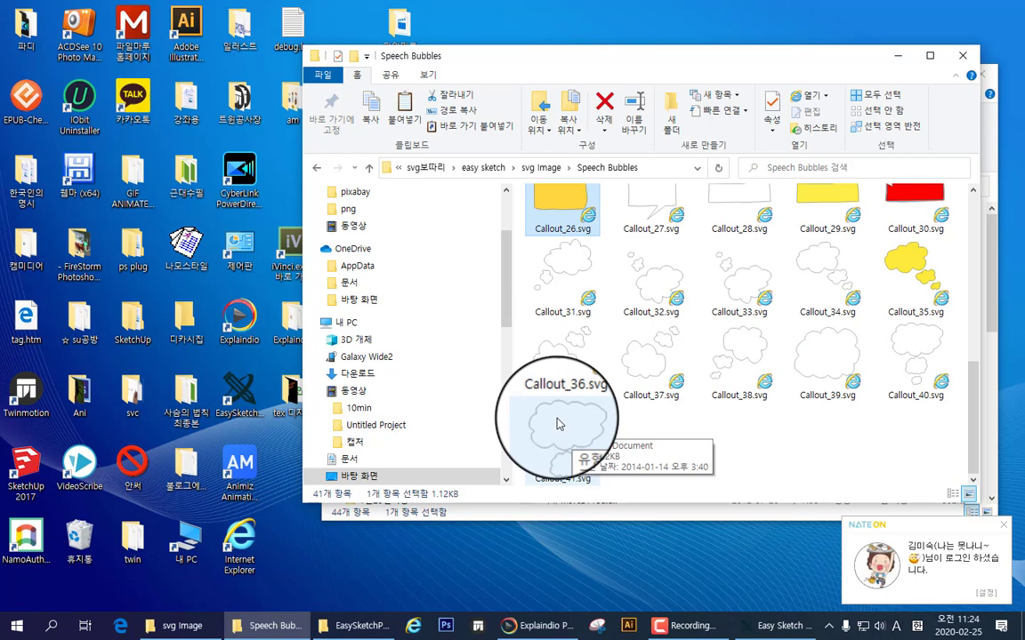
pyautogui.click(732, 470)
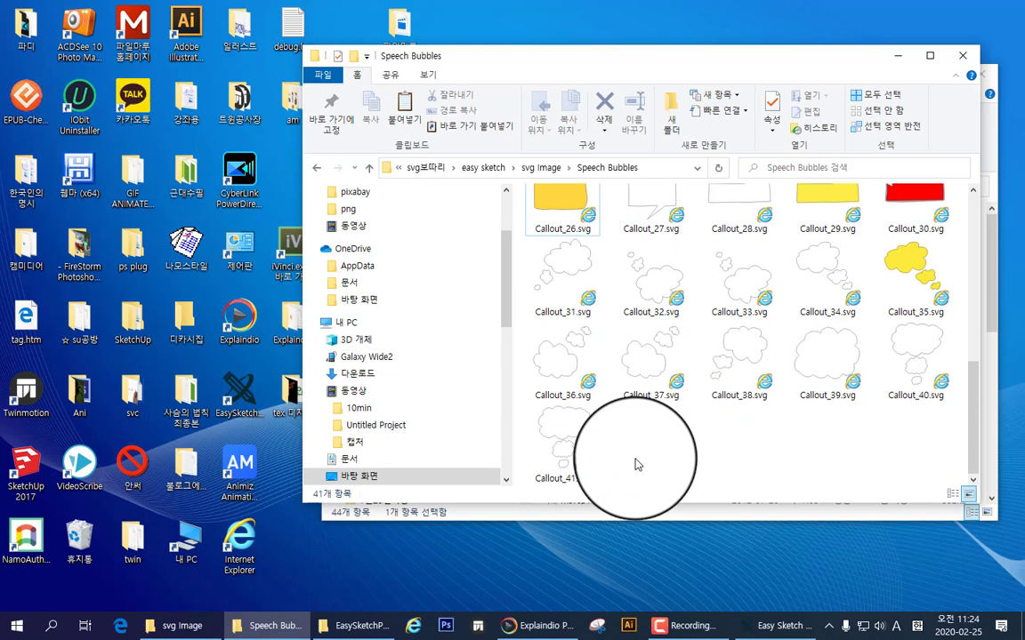
# Look over the drives and folders in the folder tree and return to the svg Image folder.
pyautogui.moveTo(504, 270); pyautogui.dragTo(506, 238)
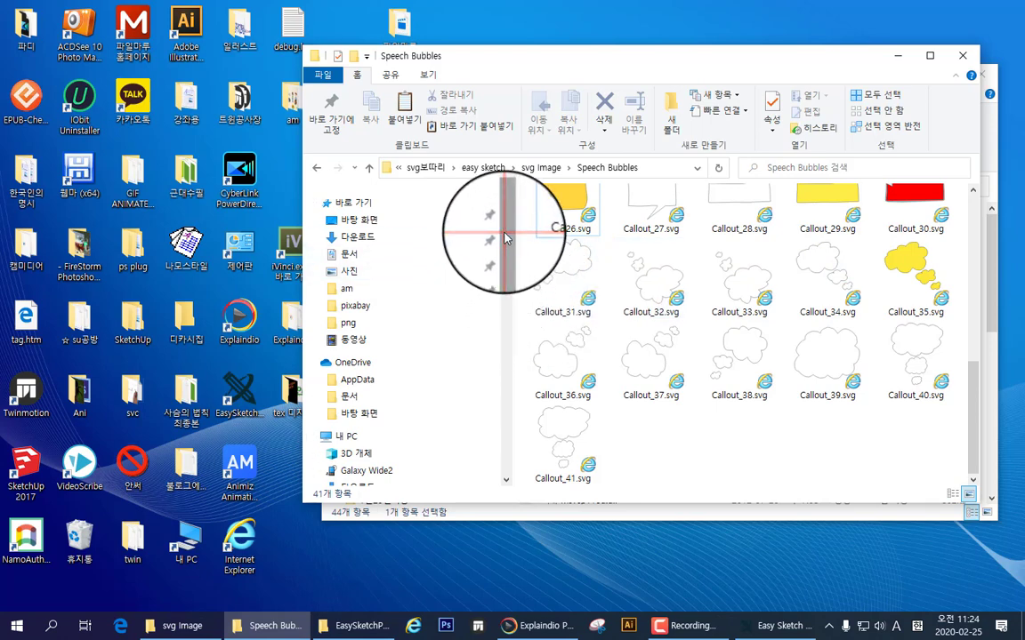
pyautogui.moveTo(504, 239); pyautogui.dragTo(487, 312)
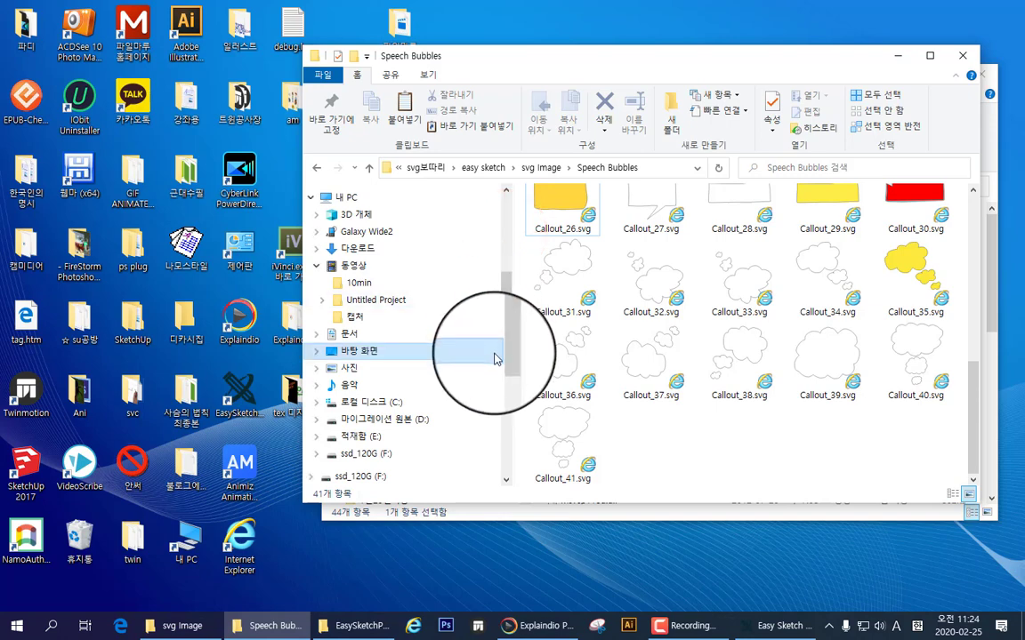
pyautogui.moveTo(507, 356); pyautogui.dragTo(499, 414)
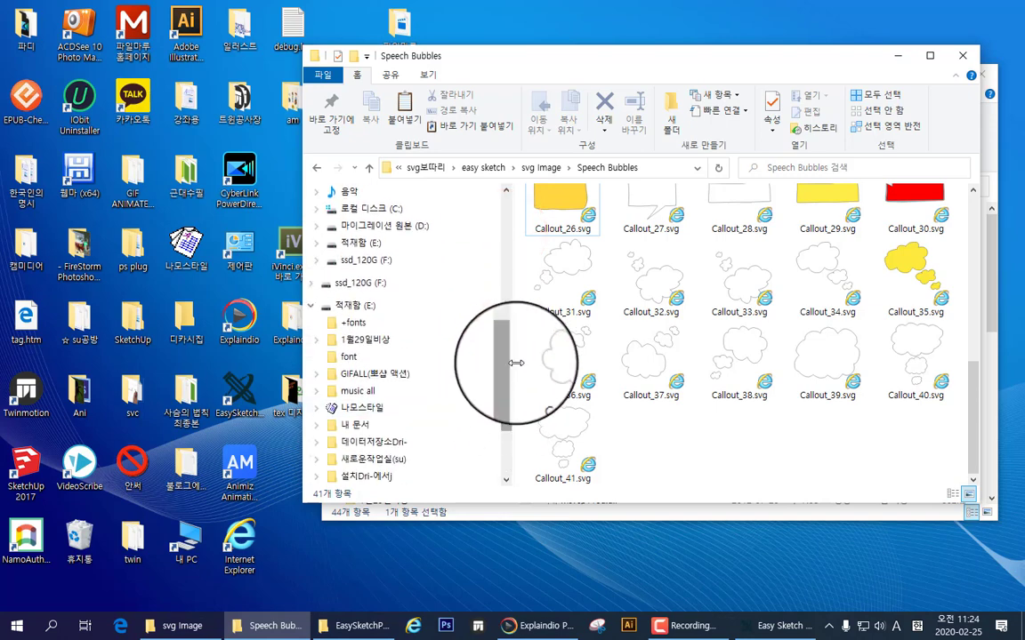
pyautogui.click(538, 169)
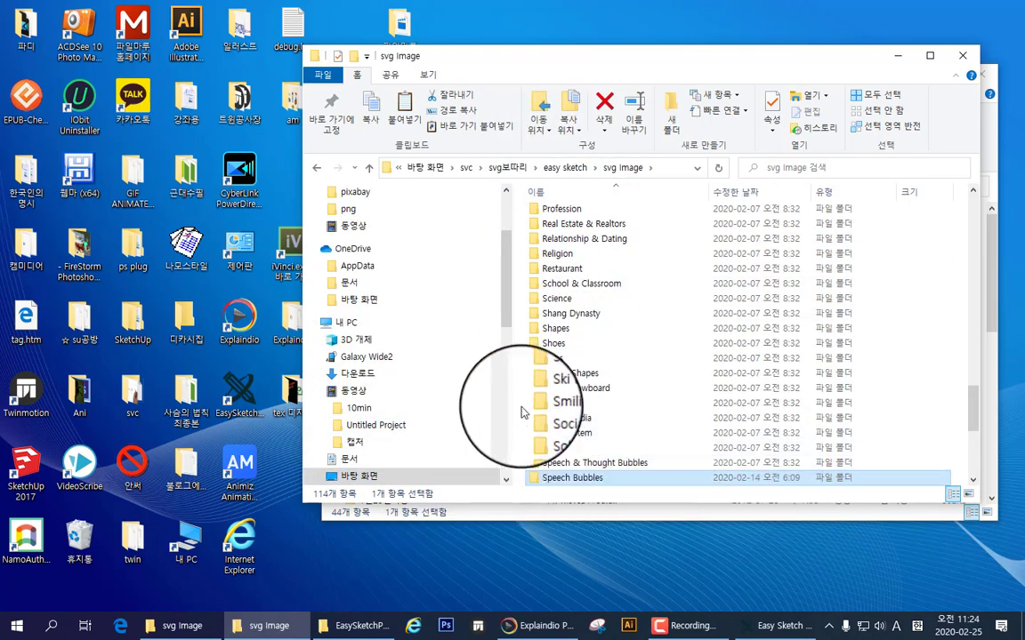
pyautogui.moveTo(505, 321); pyautogui.dragTo(499, 376)
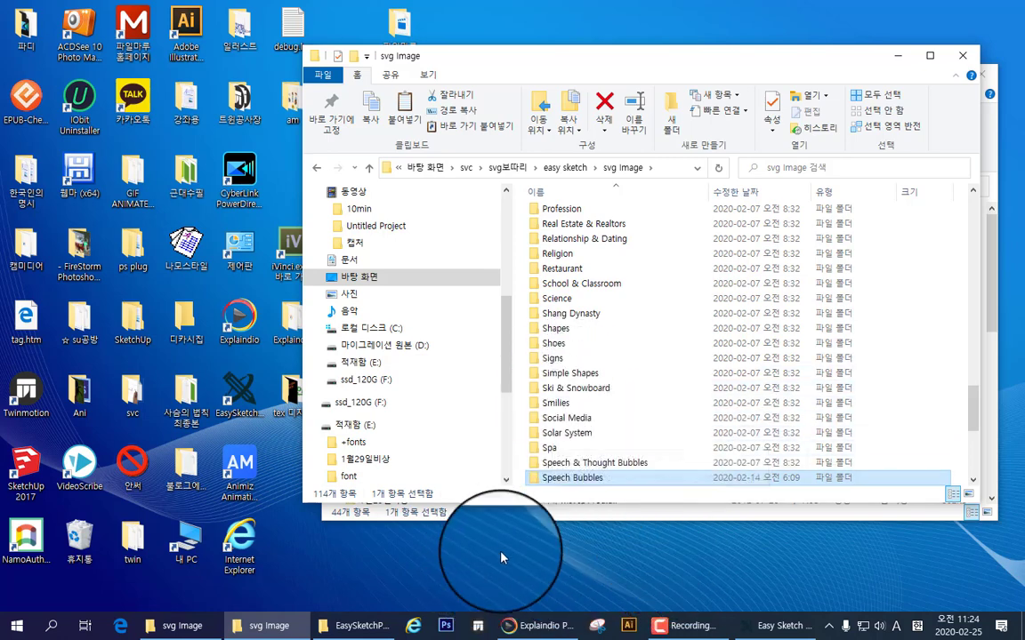
# Open the AppData folder by running appdata from the Windows Run dialog.
pyautogui.click(437, 580)
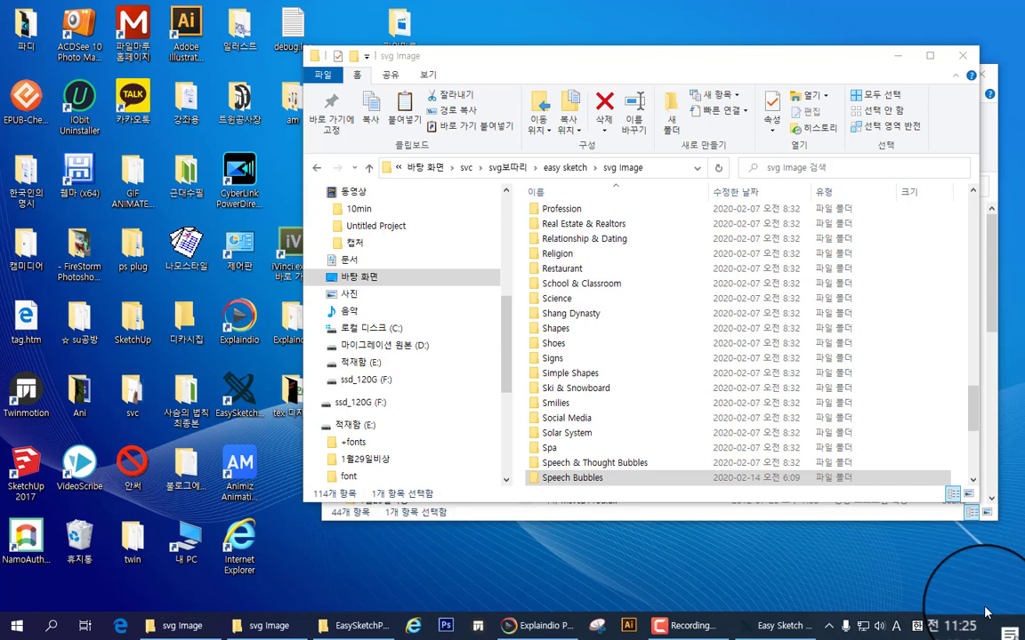
pyautogui.press('super+r')
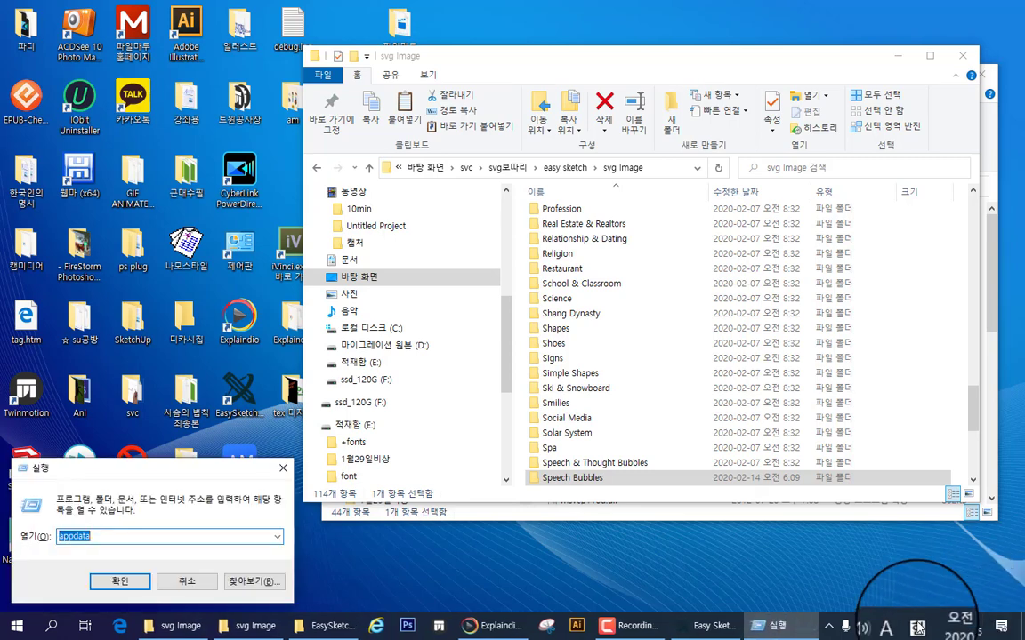
pyautogui.click(98, 537)
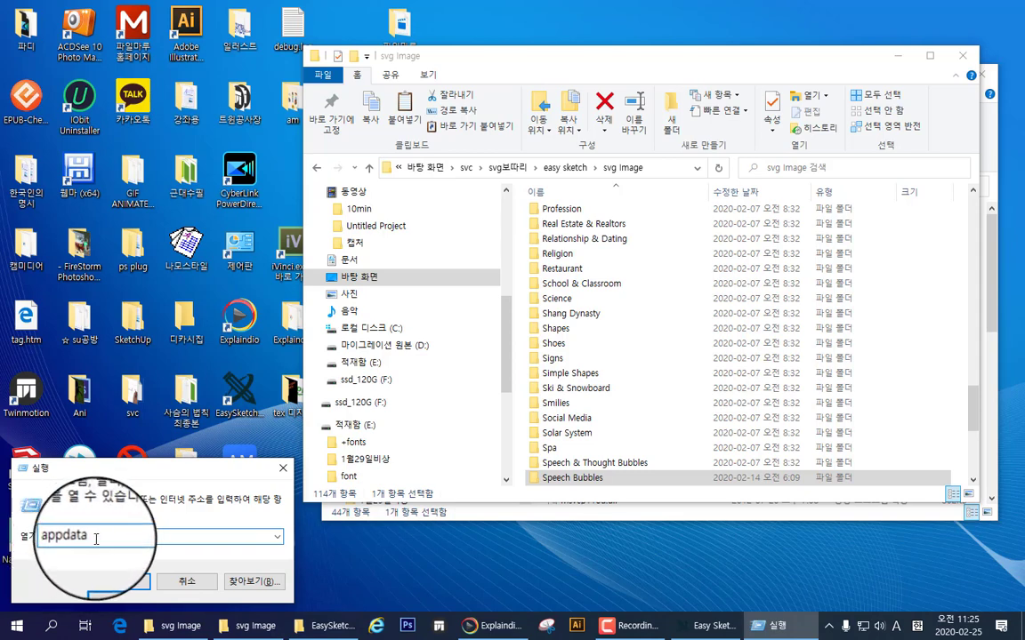
pyautogui.click(113, 582)
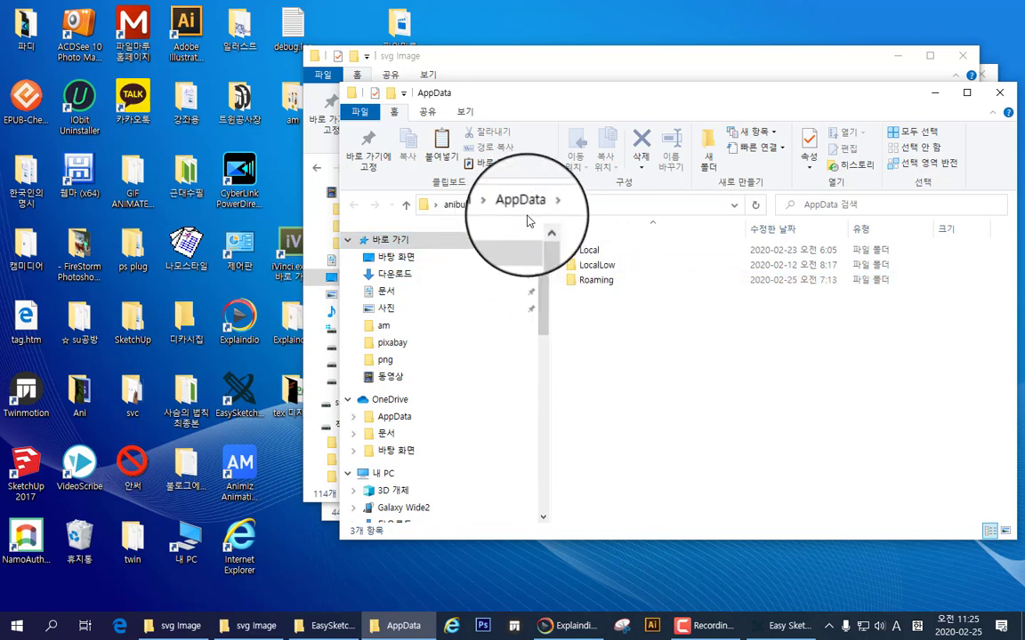
# Open the Roaming folder inside AppData and show the folder view options, including the one for hidden items.
pyautogui.doubleClick(597, 283)
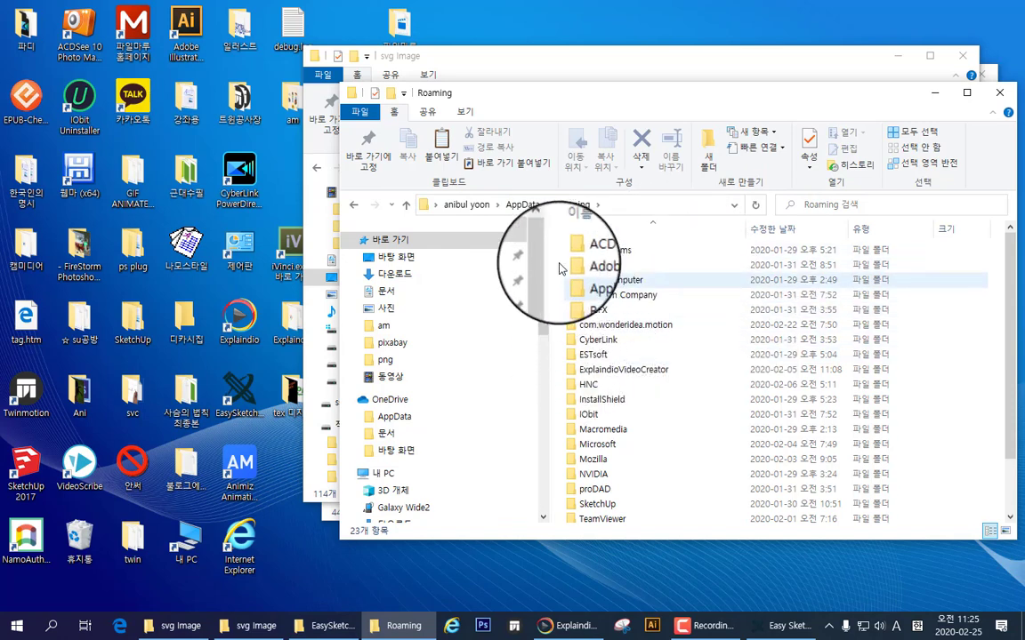
pyautogui.click(465, 112)
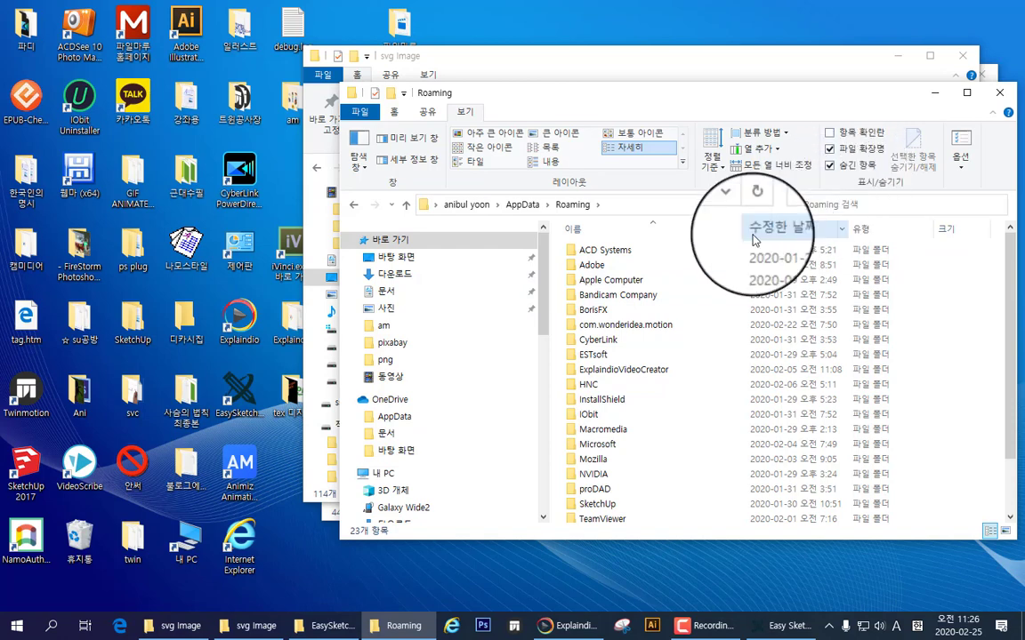
# Open the Library folder inside VideoScribeDesktop's Local Store folder, starting from the Roaming folder.
pyautogui.scroll(1, 591, 257)
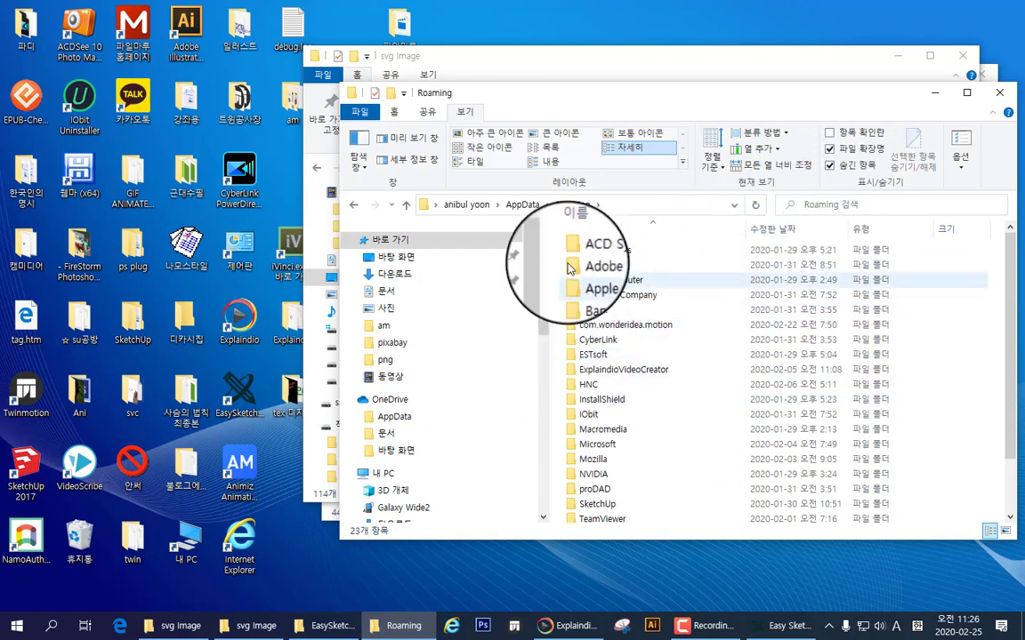
pyautogui.scroll(-2, 614, 401)
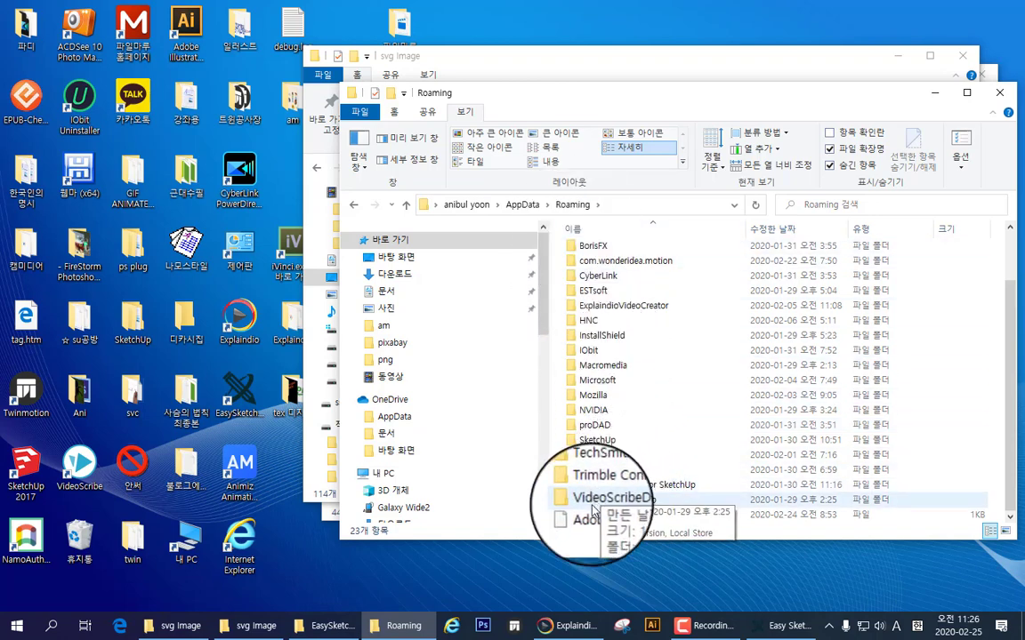
pyautogui.doubleClick(593, 503)
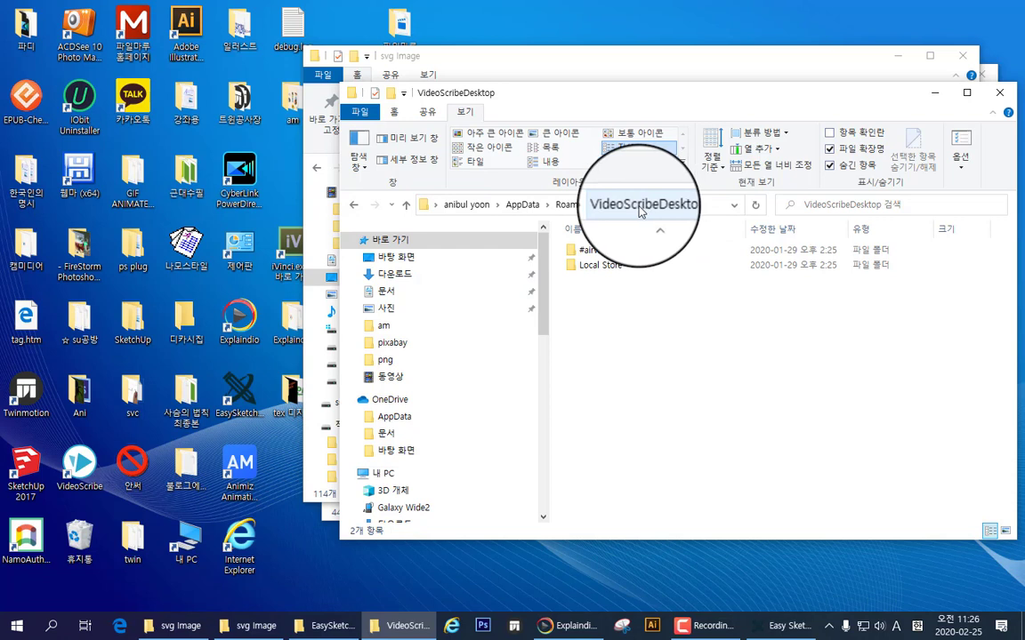
pyautogui.click(586, 266)
pyautogui.doubleClick(586, 266)
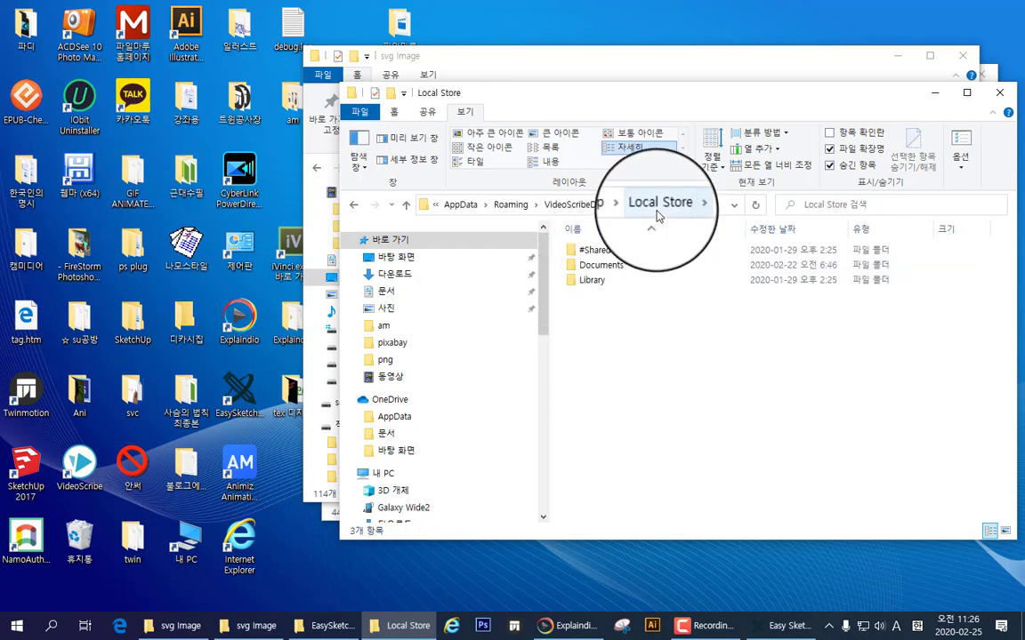
pyautogui.click(588, 283)
pyautogui.doubleClick(588, 283)
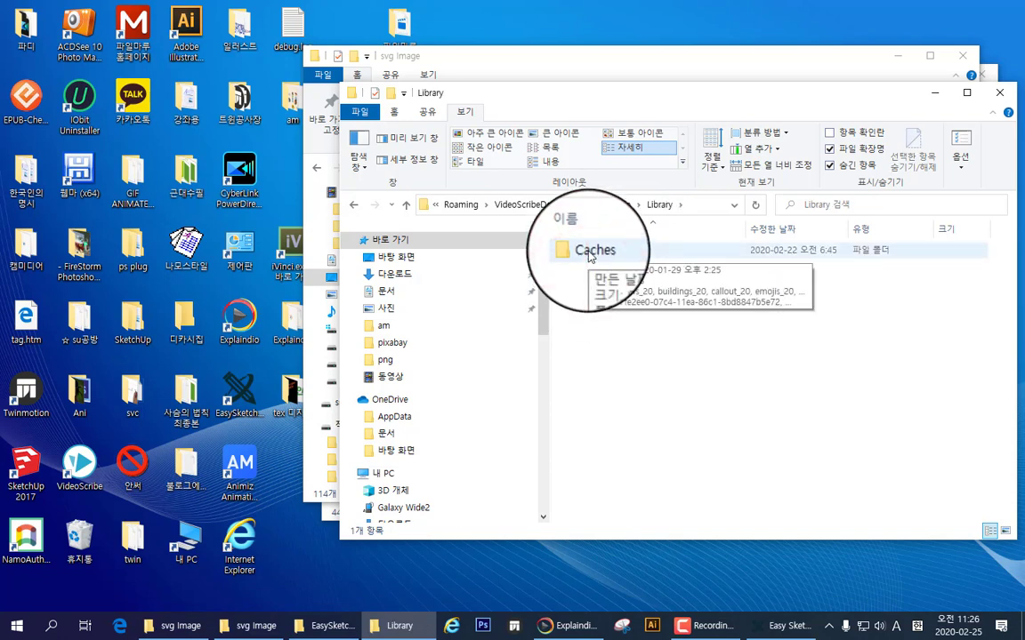
# Copy the Caches folder found in the VideoScribe Library folder.
pyautogui.click(588, 257)
pyautogui.rightClick(587, 257)
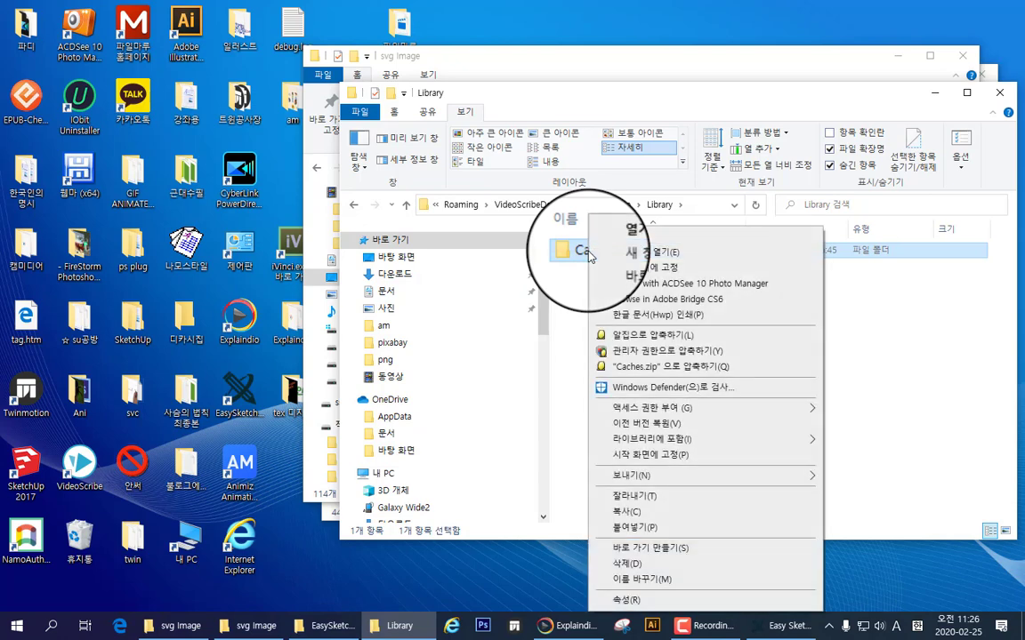
pyautogui.click(631, 512)
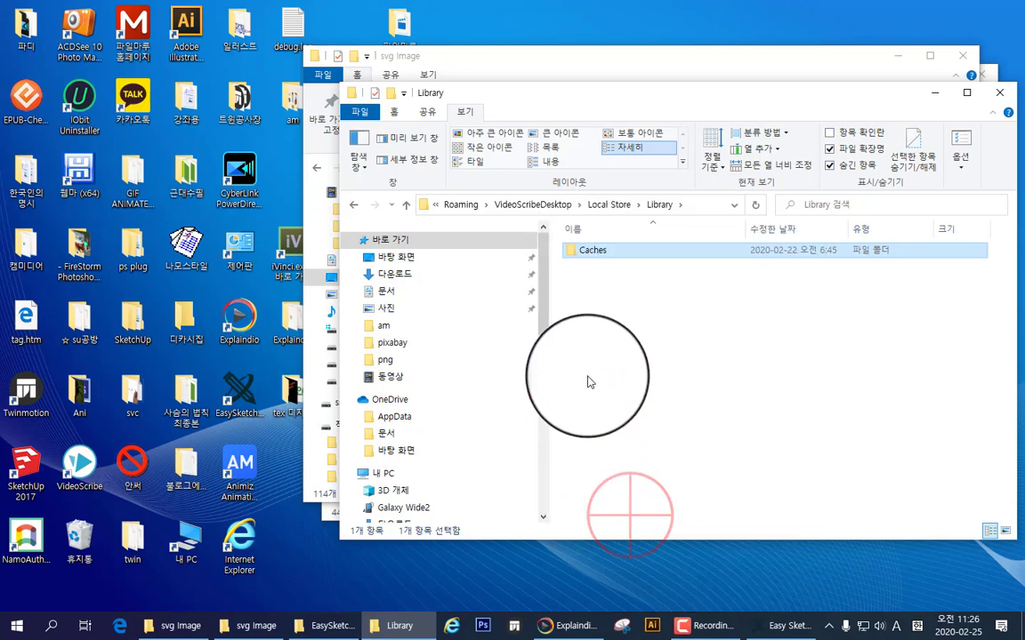
# Look through the PNG and SVG character images in the people_female_20 folder inside Caches, and return to Caches.
pyautogui.doubleClick(588, 257)
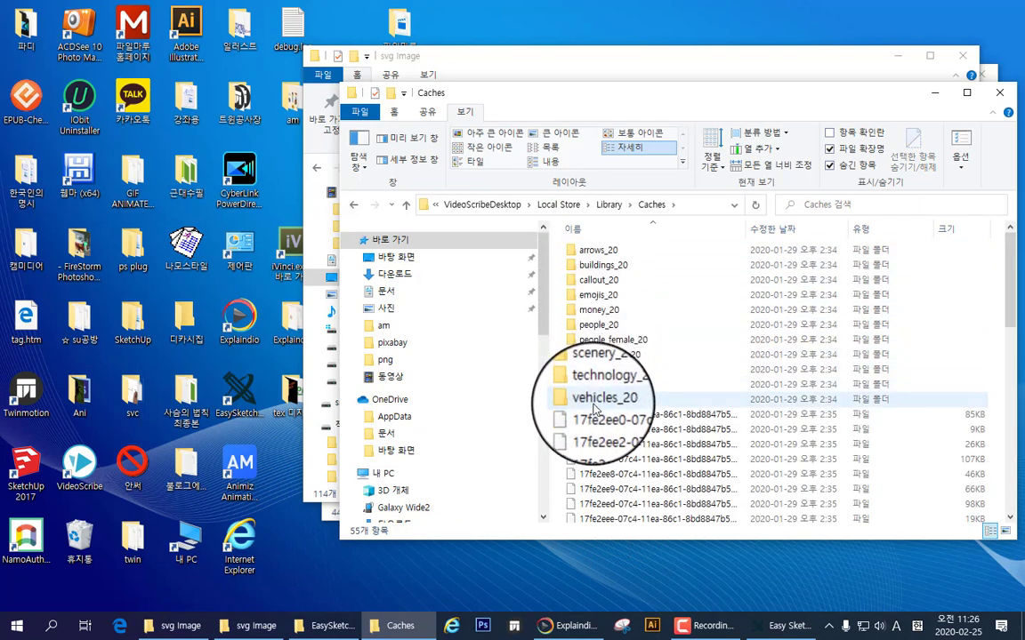
pyautogui.doubleClick(614, 347)
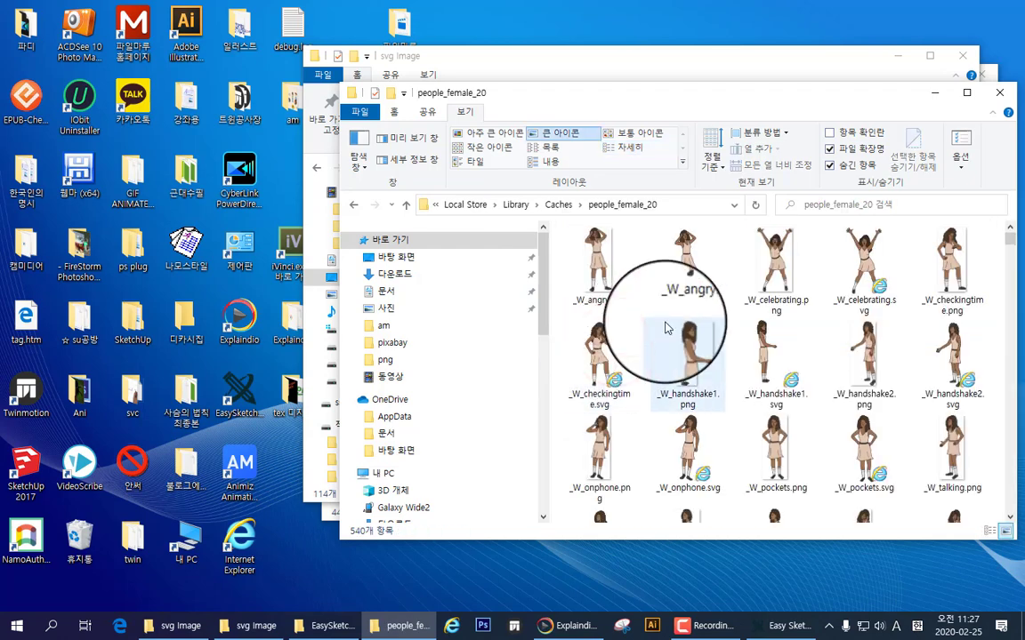
pyautogui.scroll(-15, 789, 327)
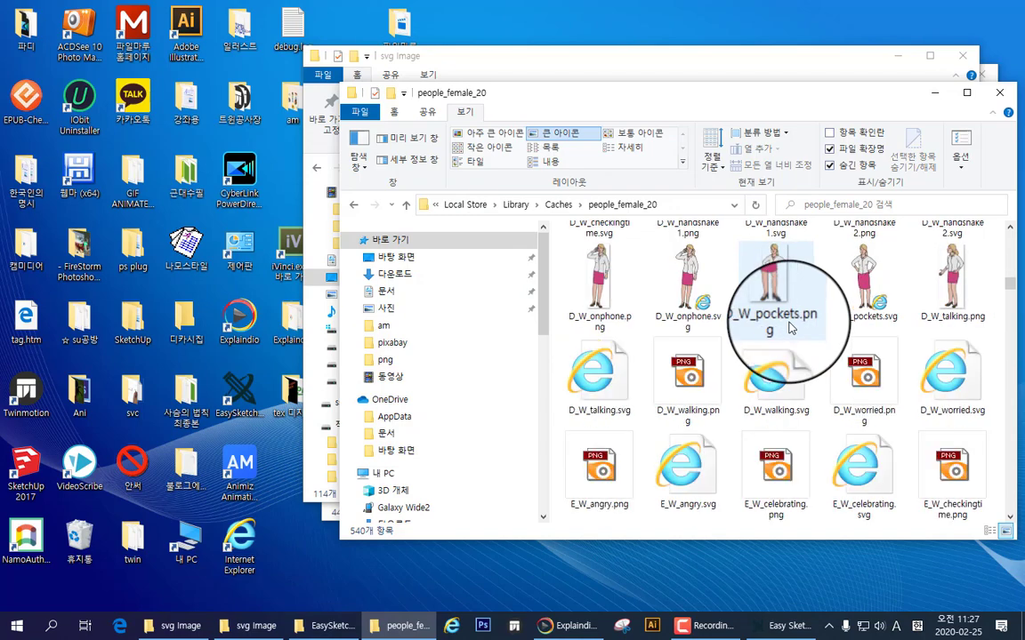
pyautogui.scroll(-15, 789, 328)
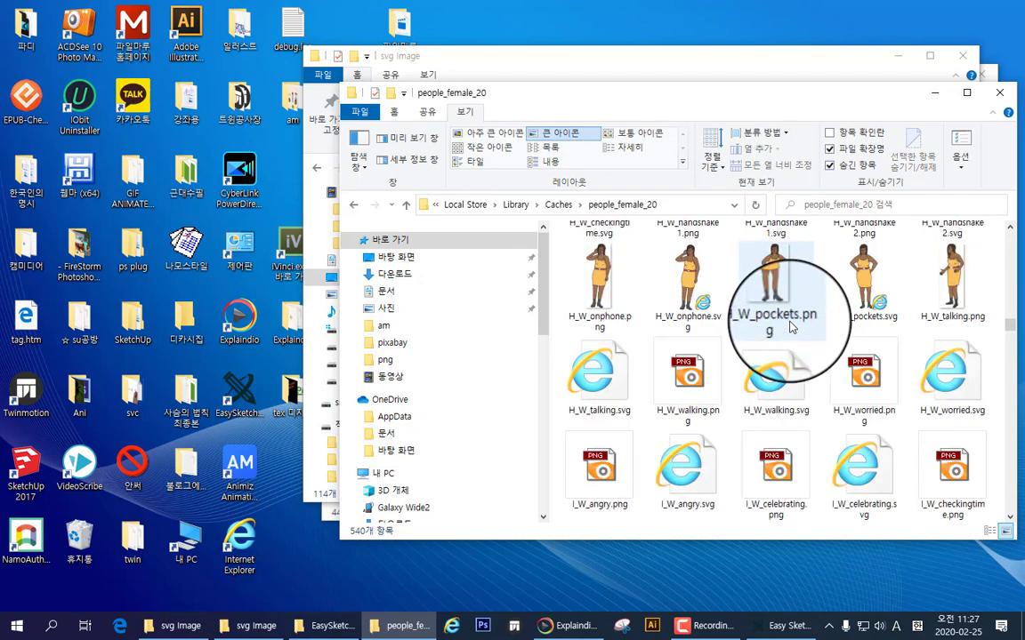
pyautogui.scroll(-12, 789, 328)
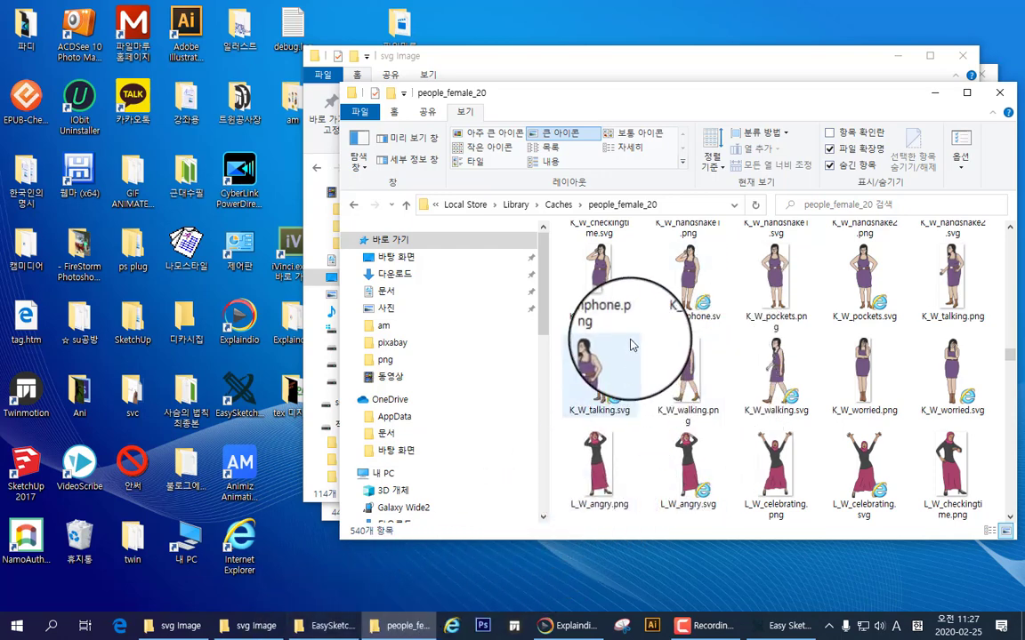
pyautogui.scroll(-2, 638, 314)
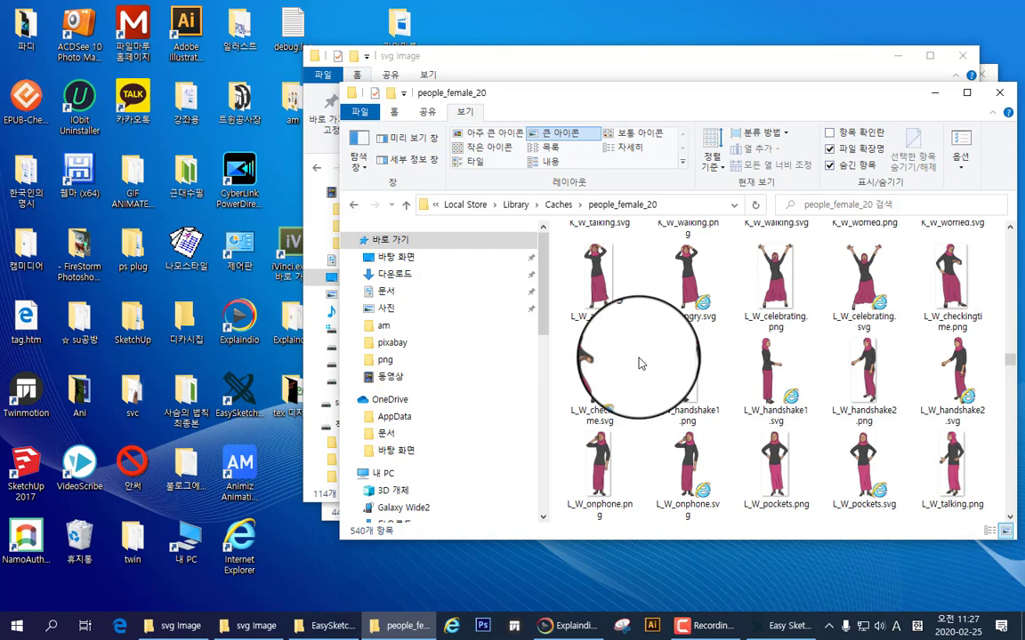
pyautogui.scroll(-2, 639, 363)
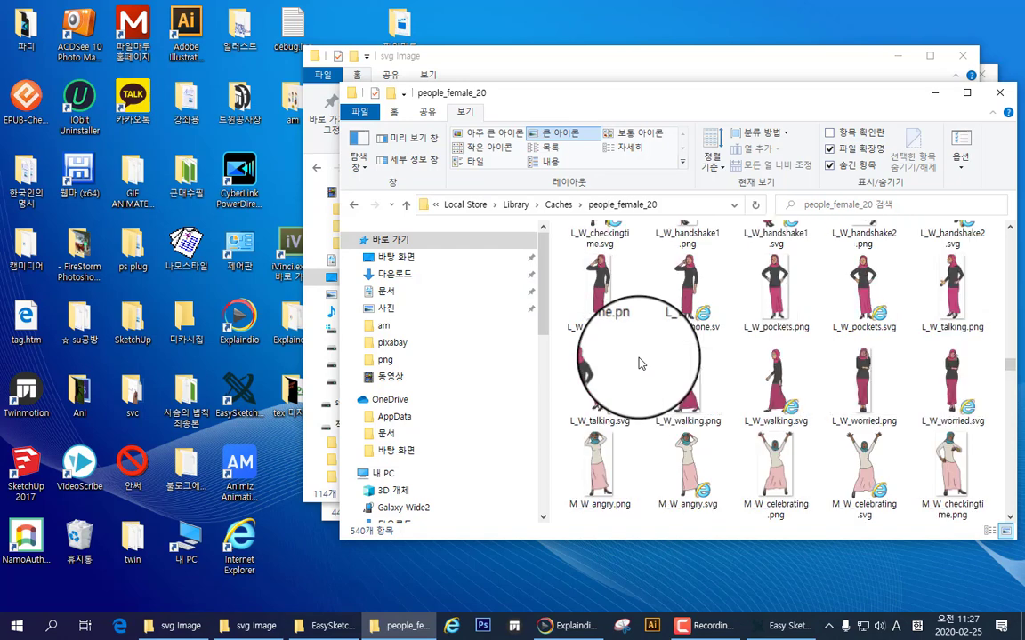
pyautogui.scroll(-2, 638, 363)
pyautogui.scroll(8, 640, 362)
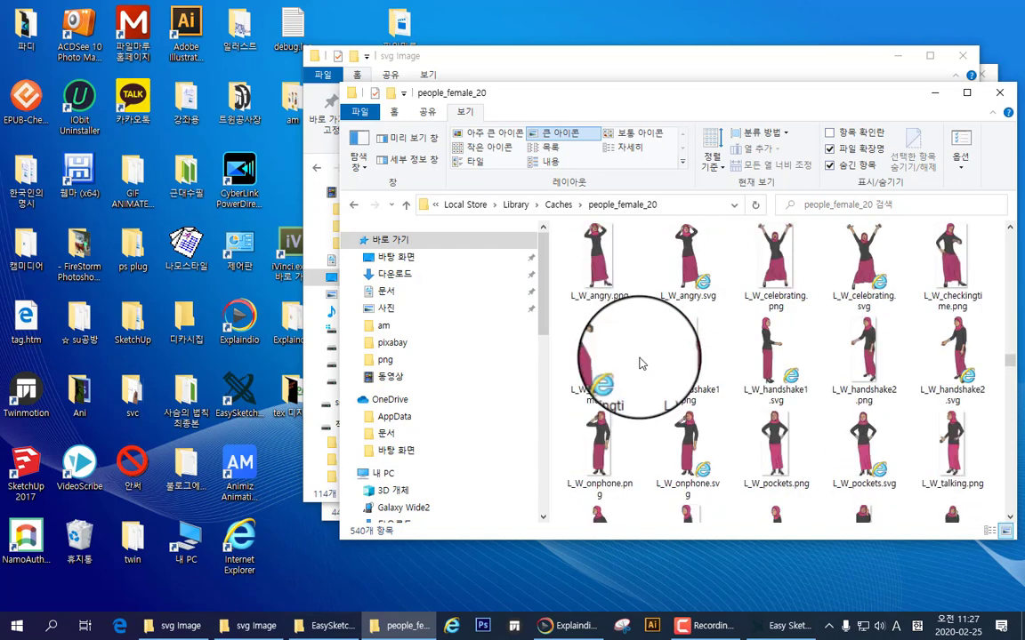
pyautogui.scroll(5, 712, 356)
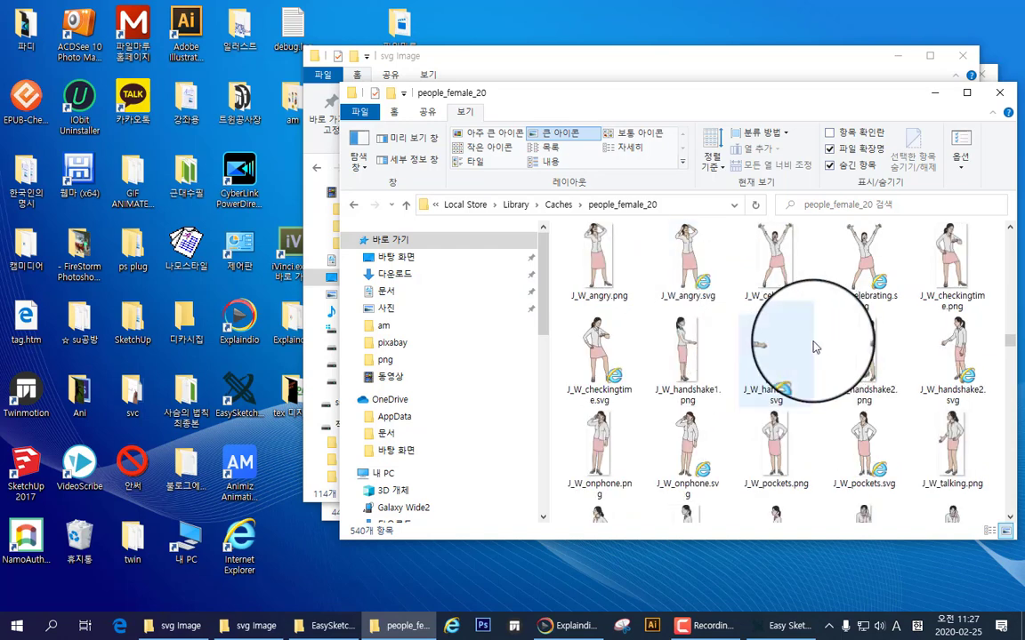
pyautogui.scroll(-5, 714, 338)
pyautogui.scroll(-6, 712, 378)
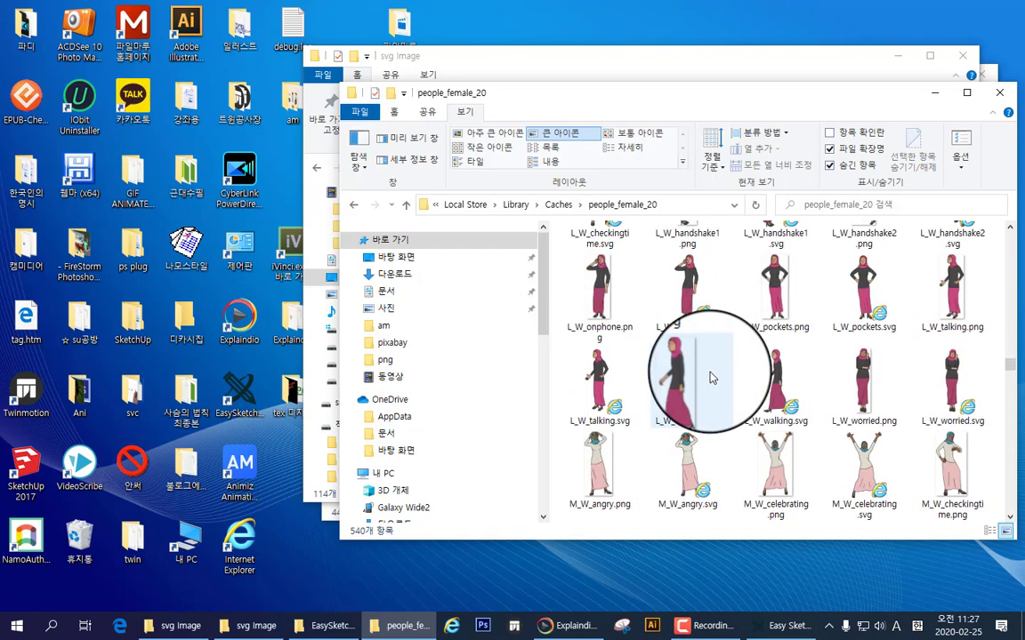
pyautogui.scroll(-6, 710, 378)
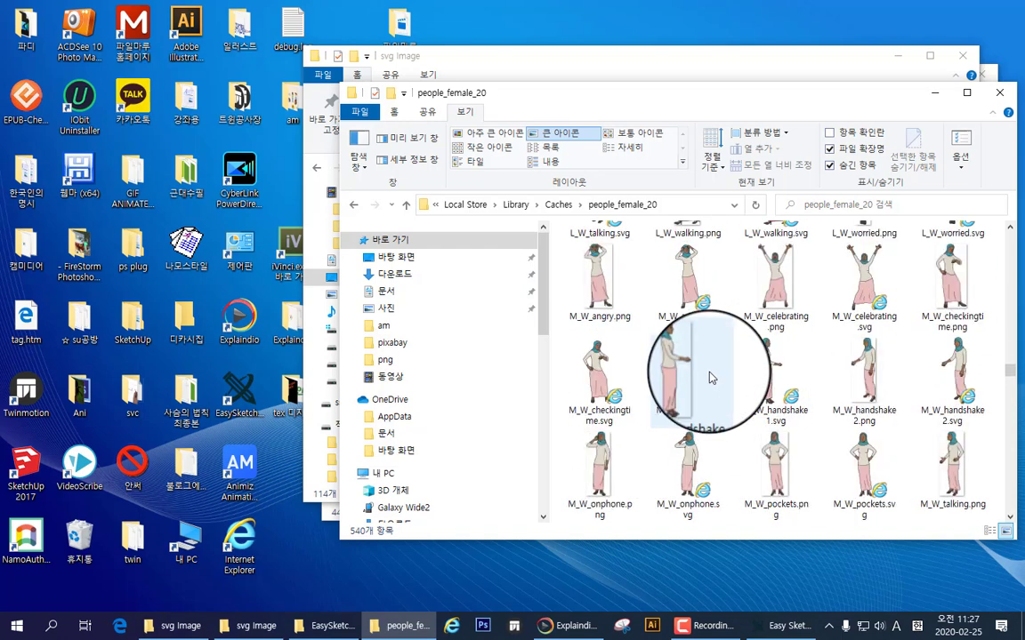
pyautogui.scroll(-10, 710, 378)
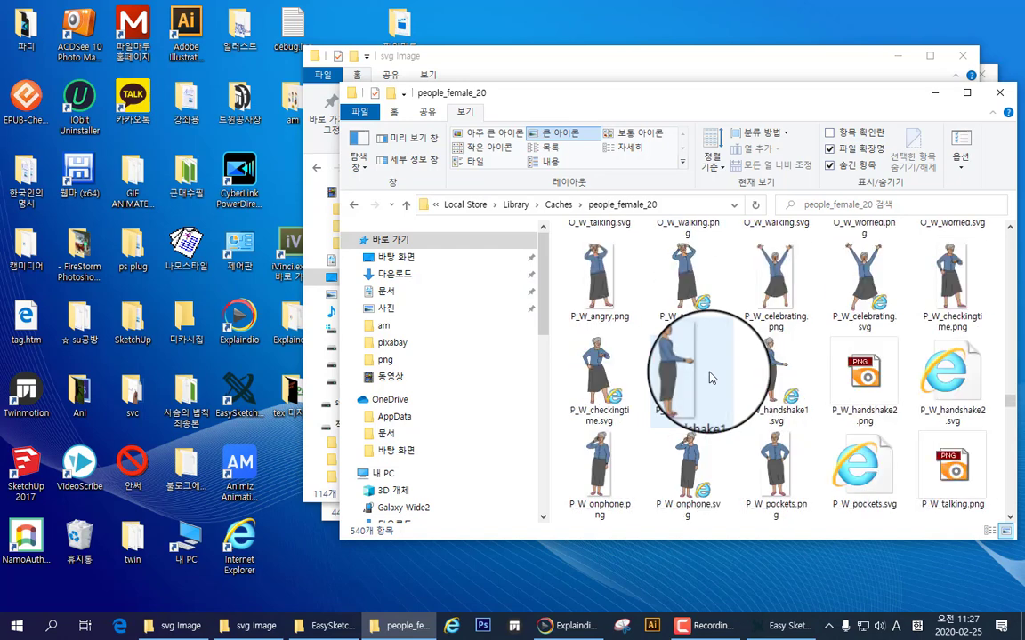
pyautogui.scroll(-6, 710, 378)
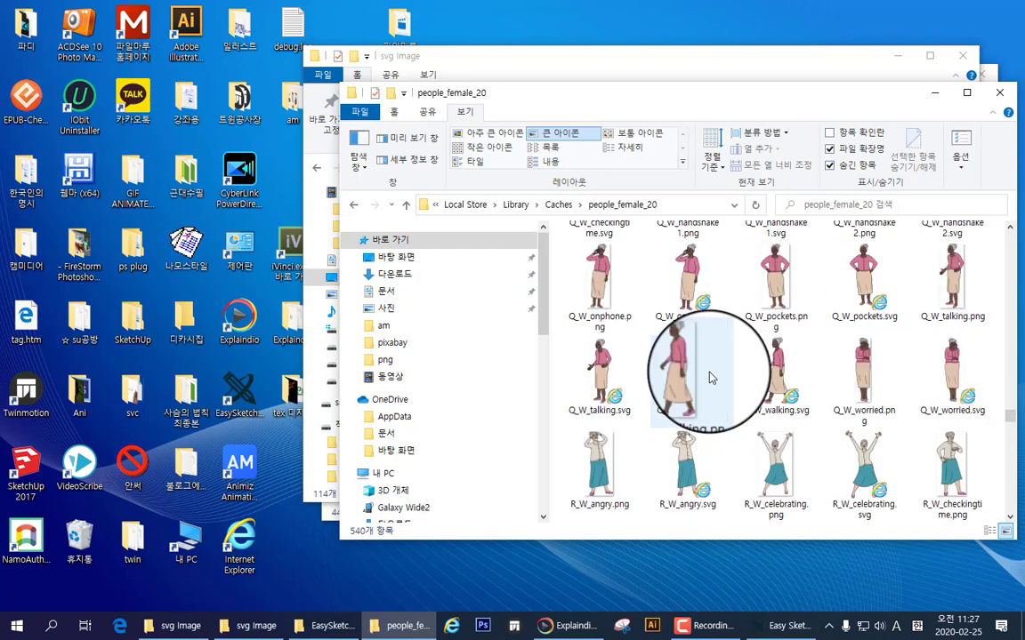
pyautogui.scroll(-15, 710, 378)
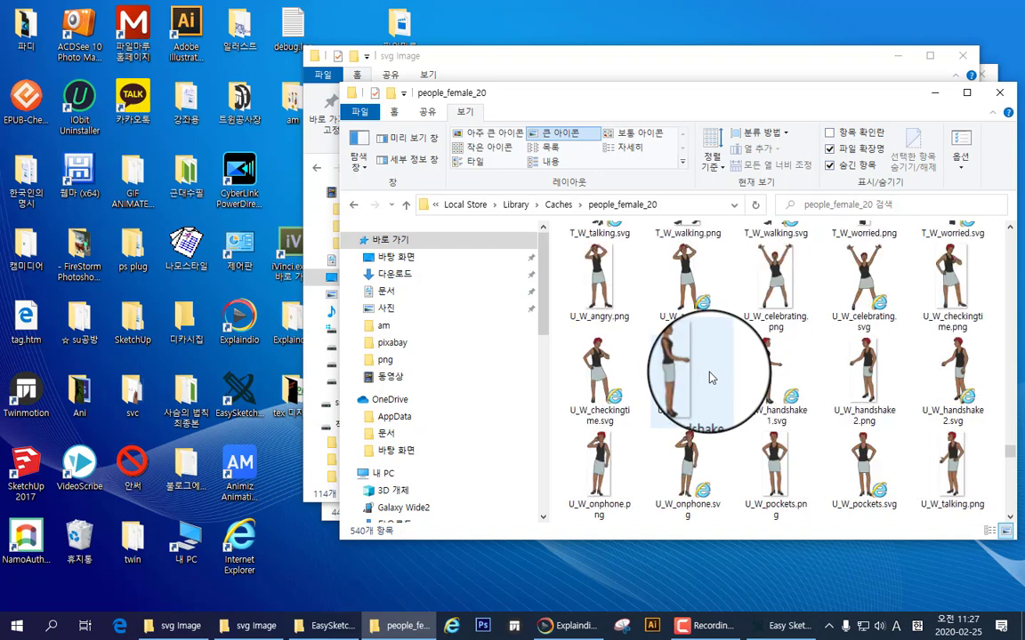
pyautogui.scroll(-6, 710, 378)
pyautogui.scroll(-3, 710, 378)
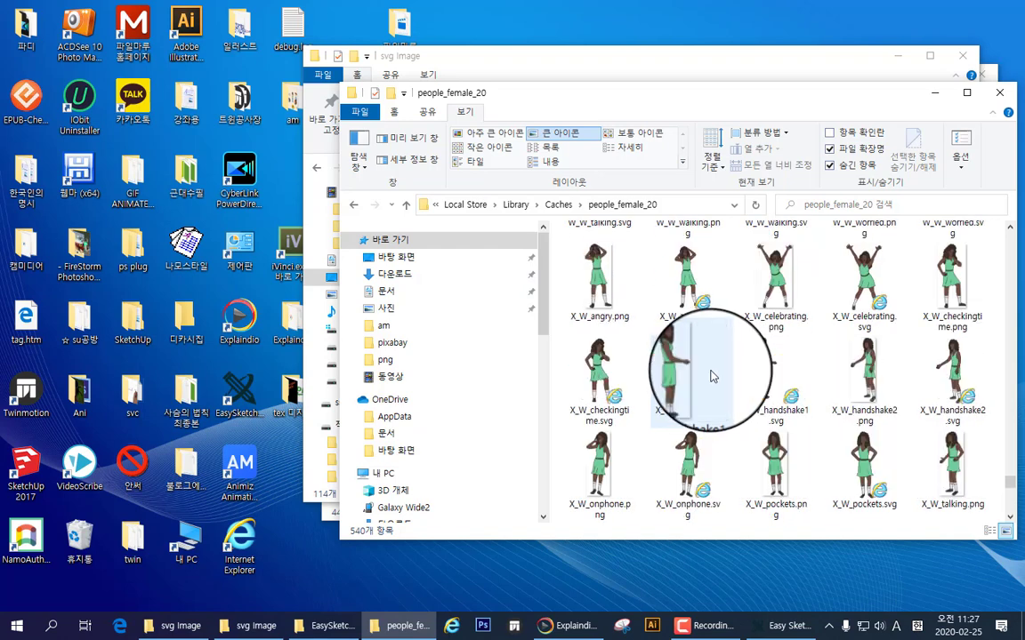
pyautogui.scroll(-3, 710, 376)
pyautogui.scroll(-5, 709, 377)
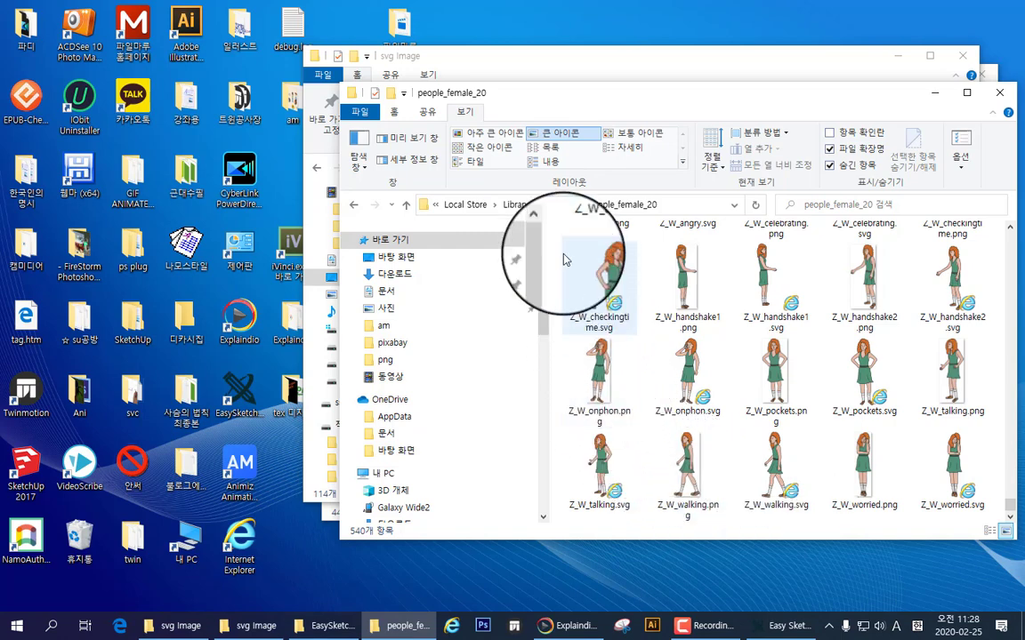
pyautogui.click(566, 210)
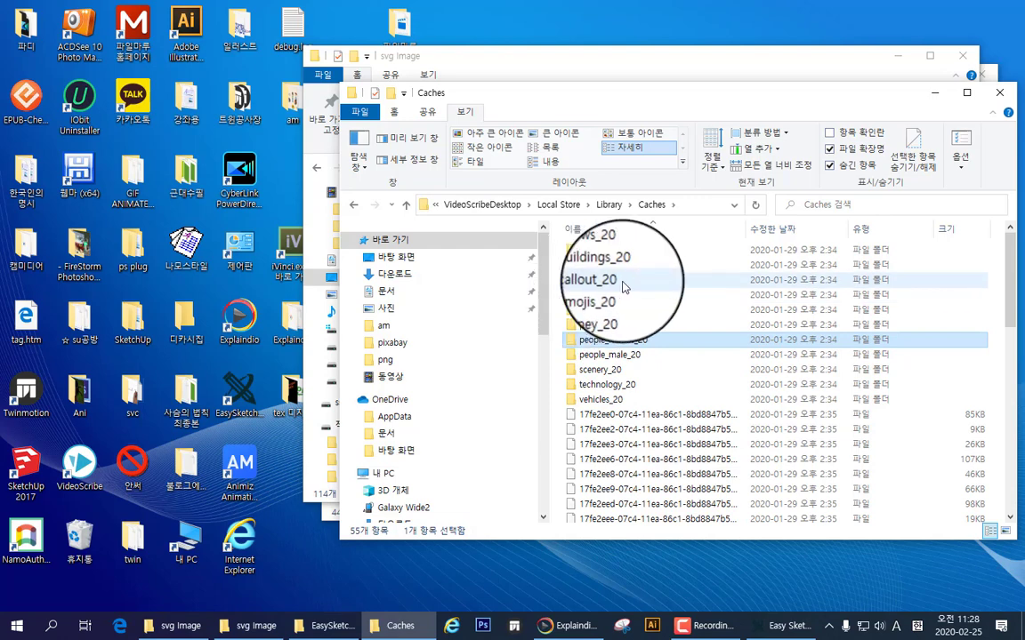
# Look through the speech and thought bubble images in the callout_20 folder and return to the Caches folder.
pyautogui.click(593, 290)
pyautogui.doubleClick(591, 289)
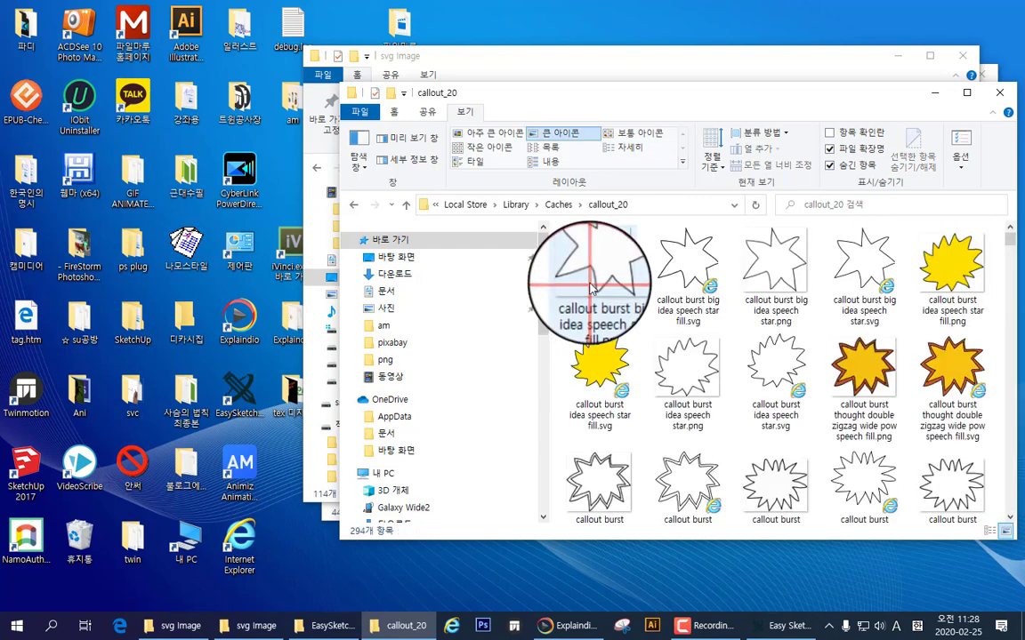
pyautogui.scroll(-10, 739, 307)
pyautogui.scroll(-3, 742, 315)
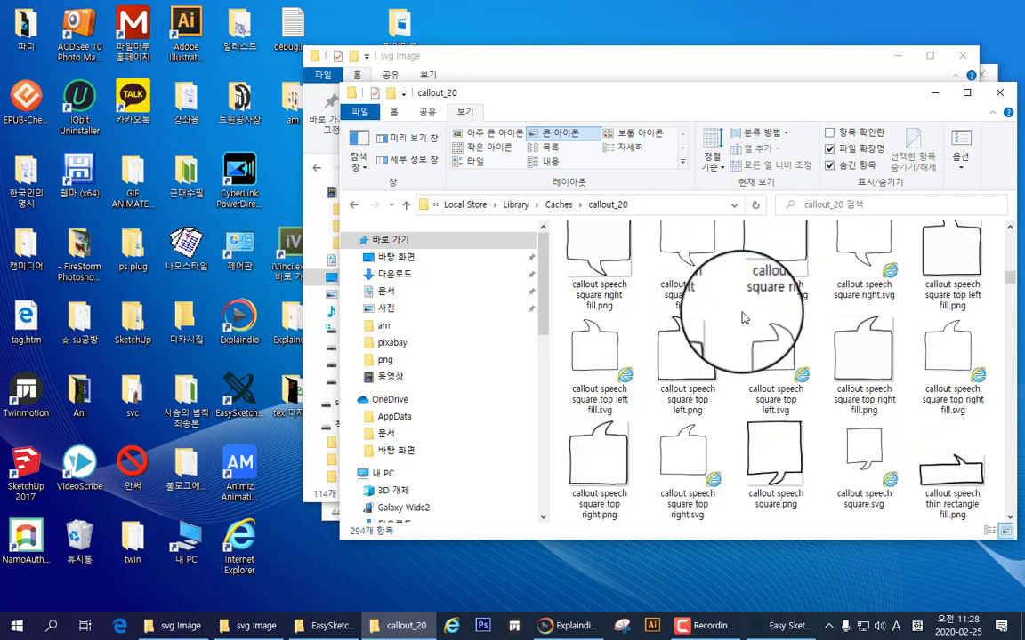
pyautogui.scroll(-5, 743, 318)
pyautogui.scroll(-12, 743, 317)
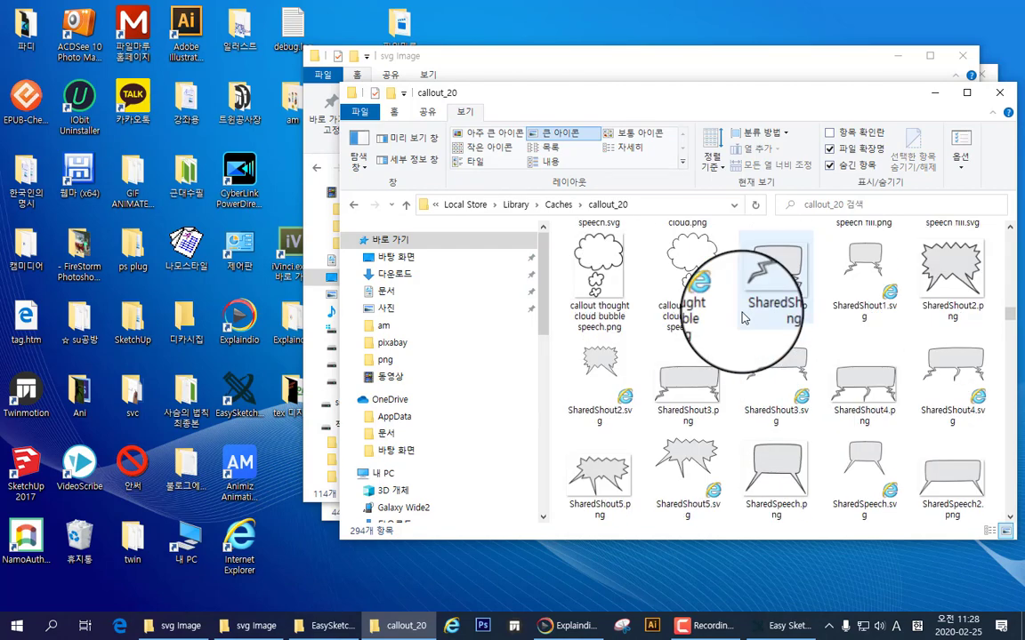
pyautogui.scroll(-5, 744, 317)
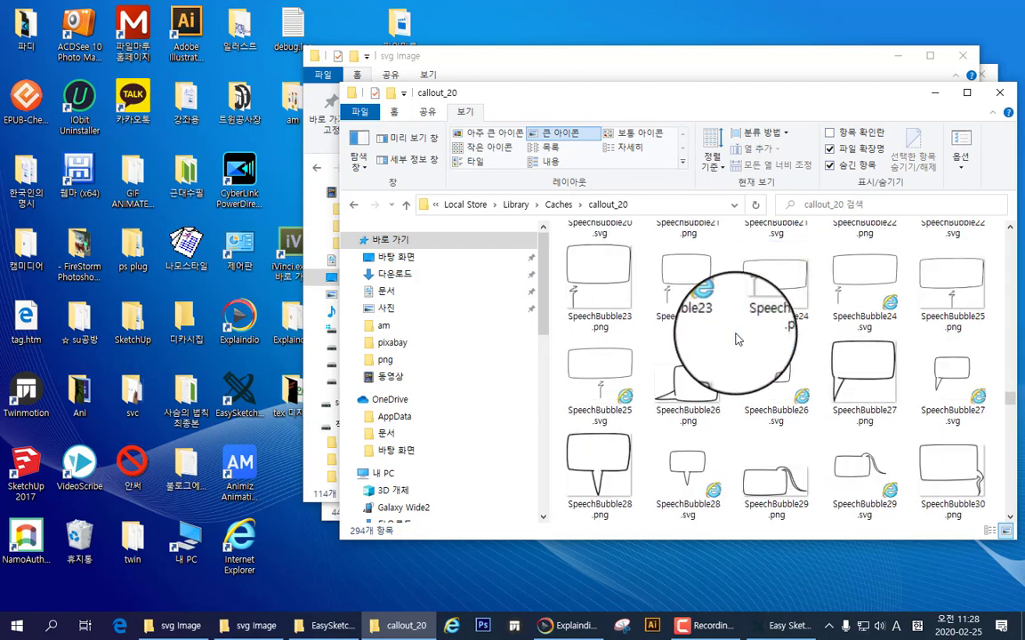
pyautogui.scroll(-10, 683, 418)
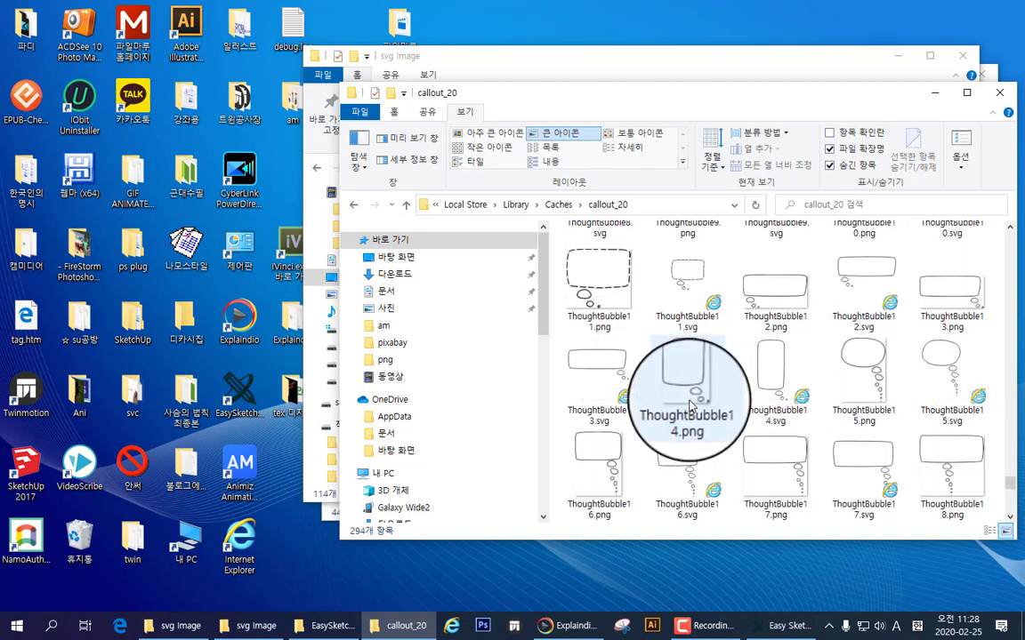
pyautogui.scroll(-4, 691, 405)
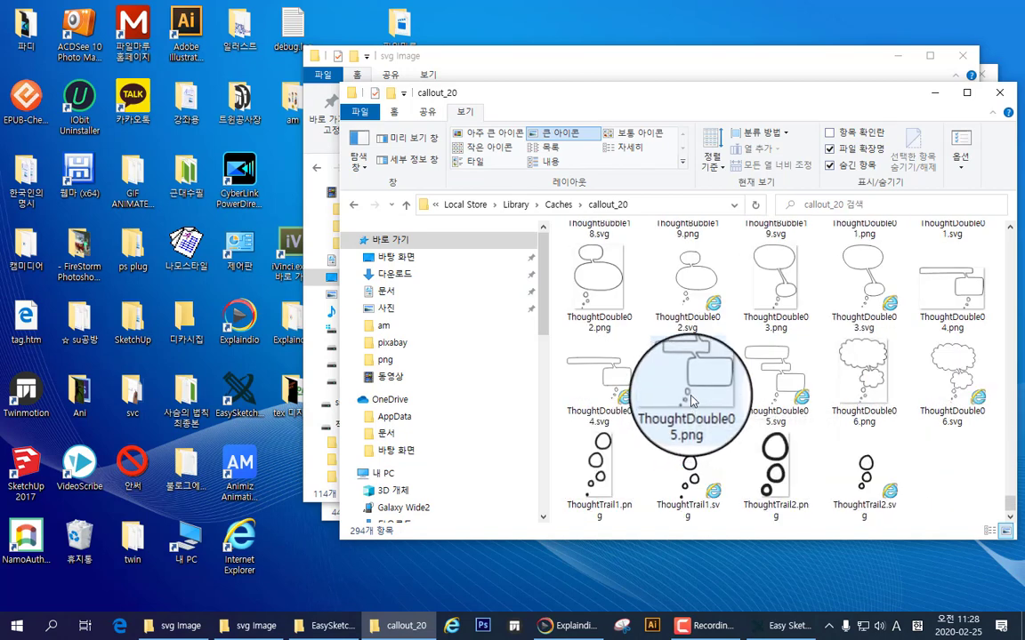
pyautogui.scroll(14, 693, 401)
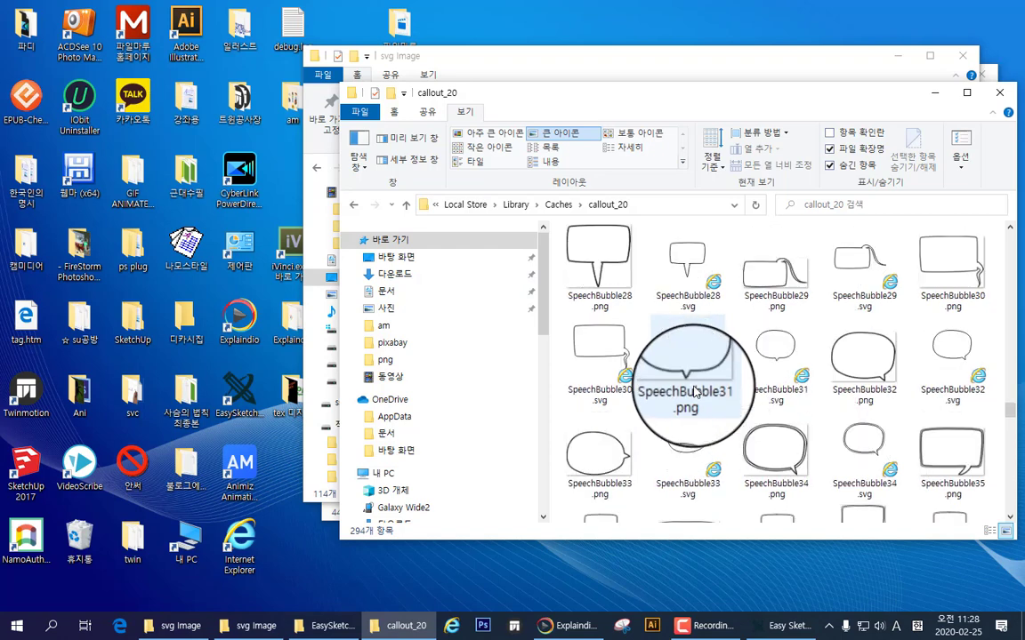
pyautogui.scroll(15, 695, 393)
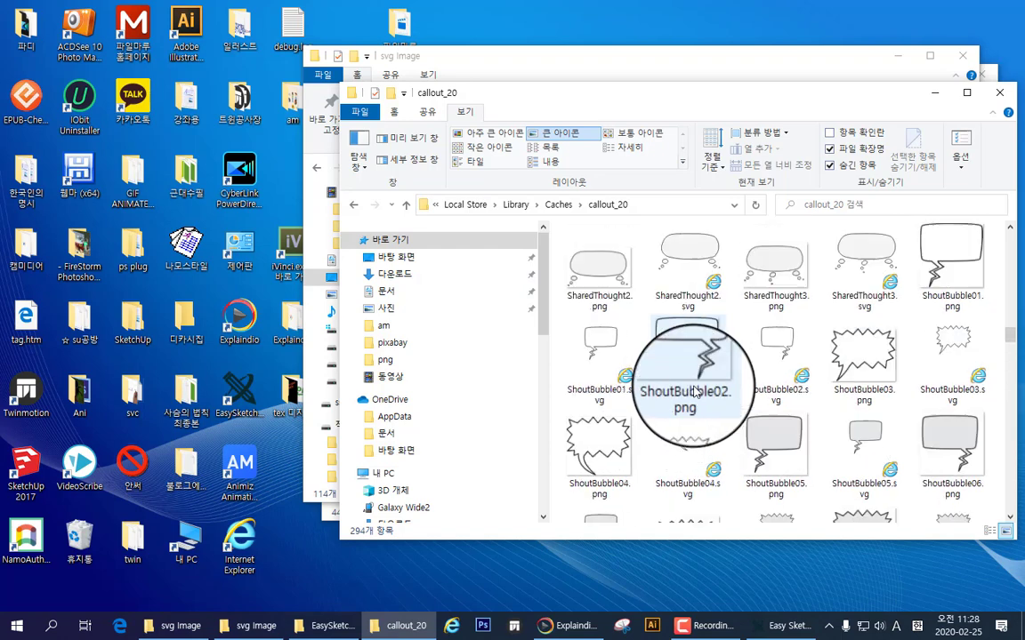
pyautogui.scroll(5, 695, 392)
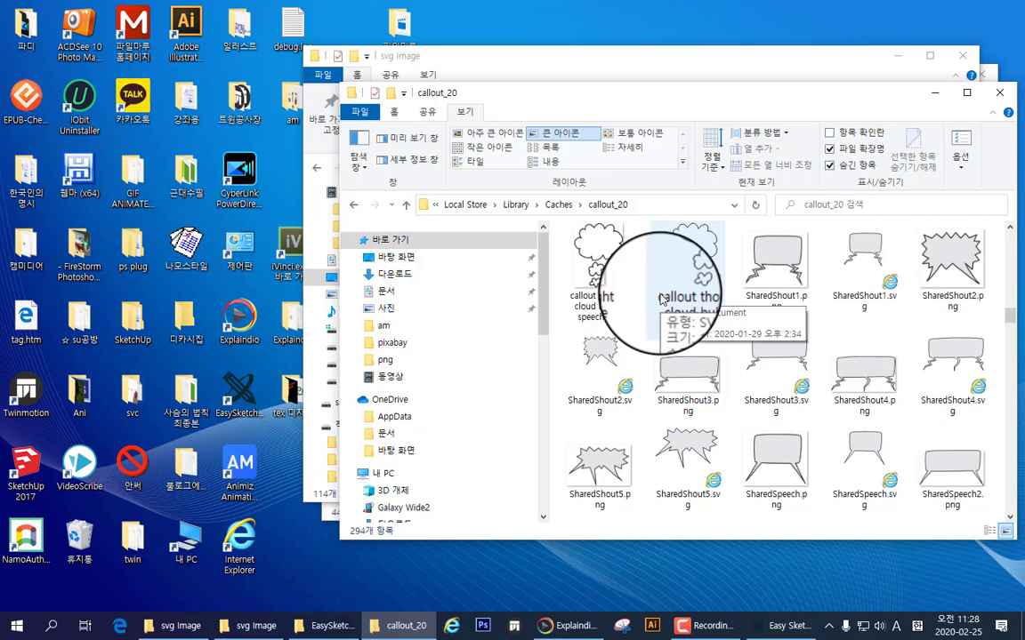
pyautogui.scroll(-3, 661, 299)
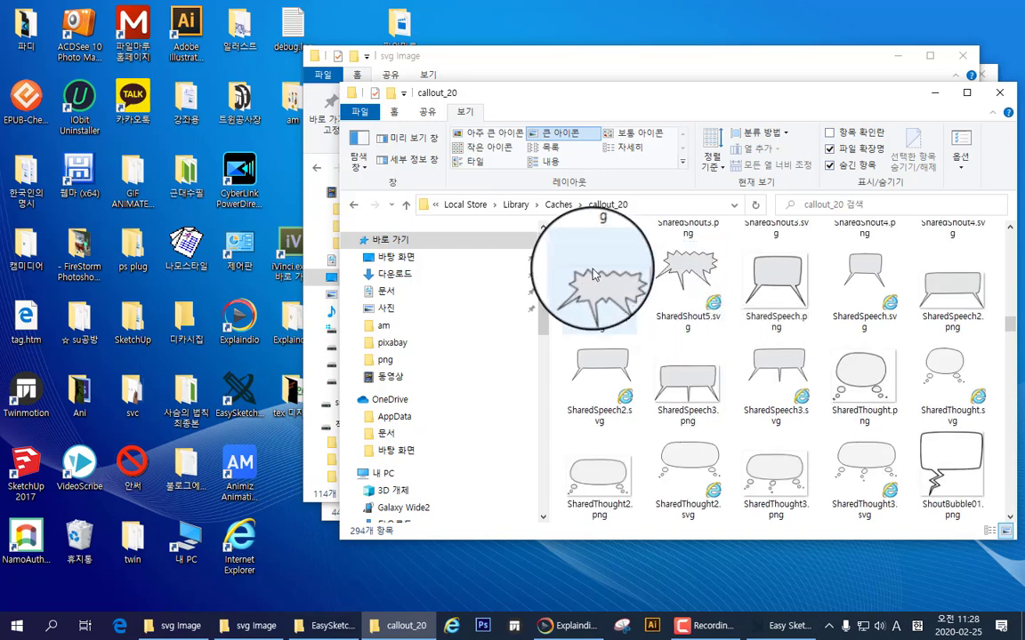
pyautogui.click(564, 206)
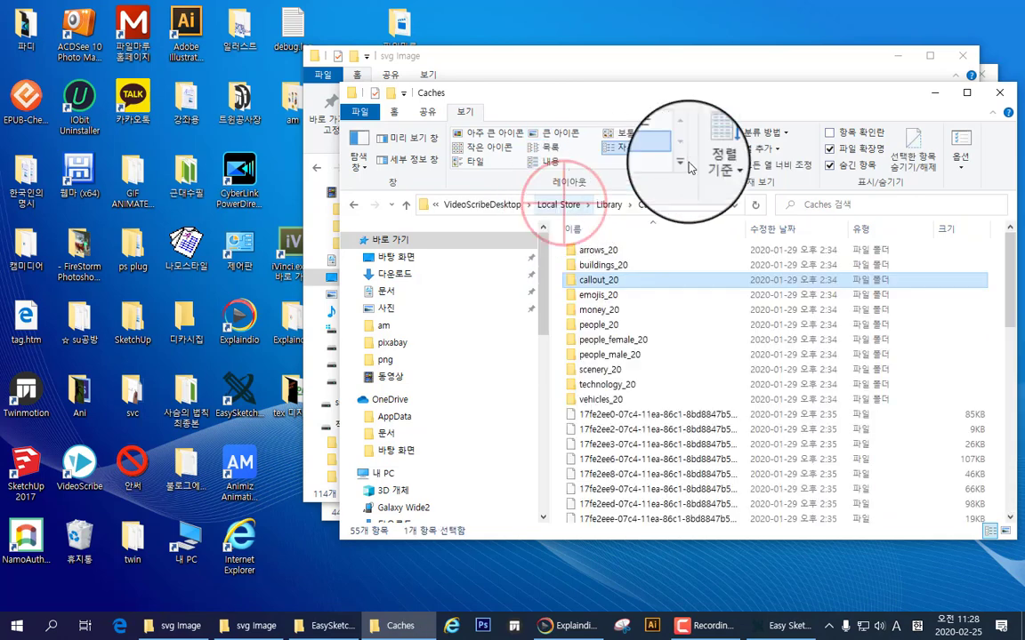
# Minimize VideoScribe's Caches window and open the backup Caches folder under svg보따리 > vscribe > vs 케쉬.
pyautogui.click(936, 93)
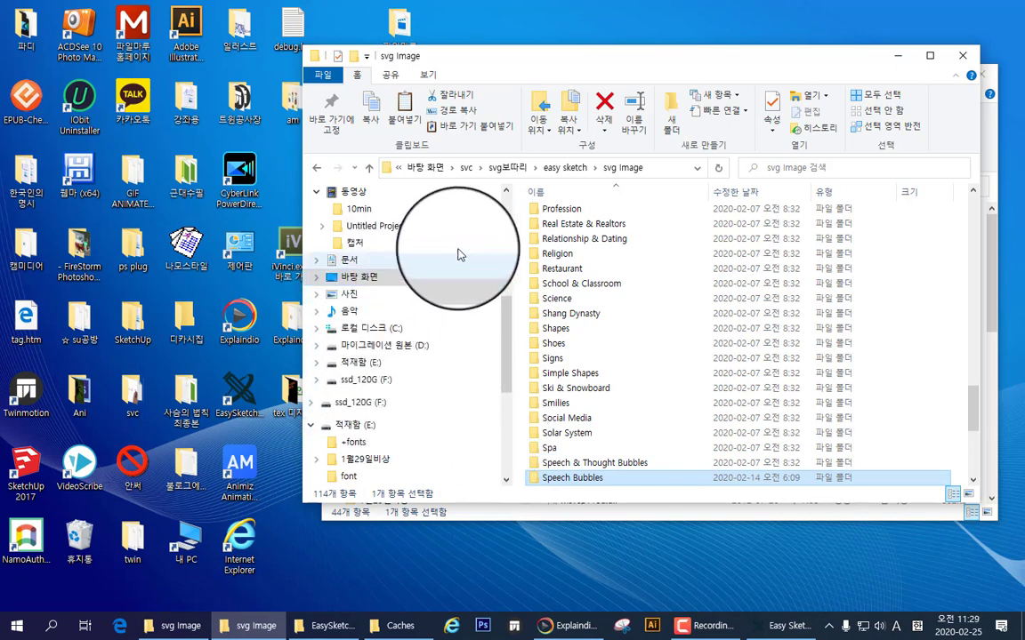
pyautogui.click(522, 173)
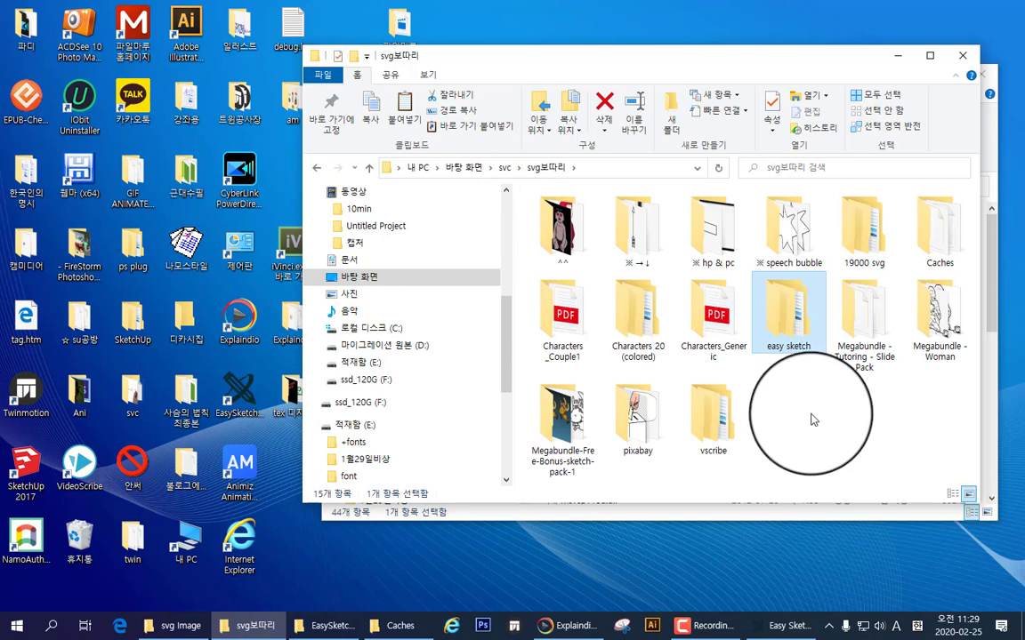
pyautogui.doubleClick(715, 440)
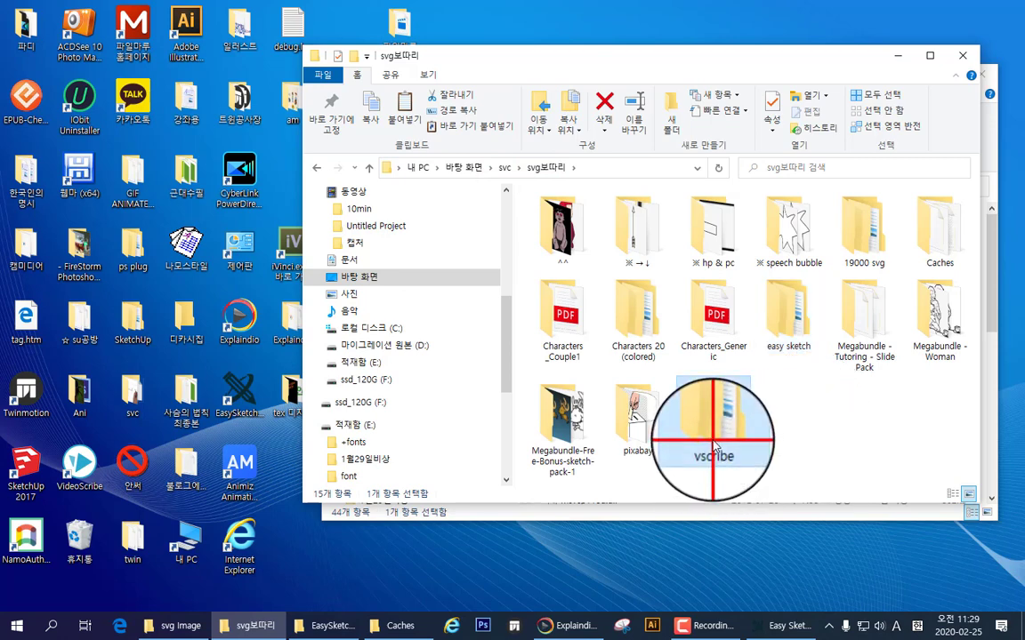
pyautogui.click(559, 219)
pyautogui.doubleClick(558, 219)
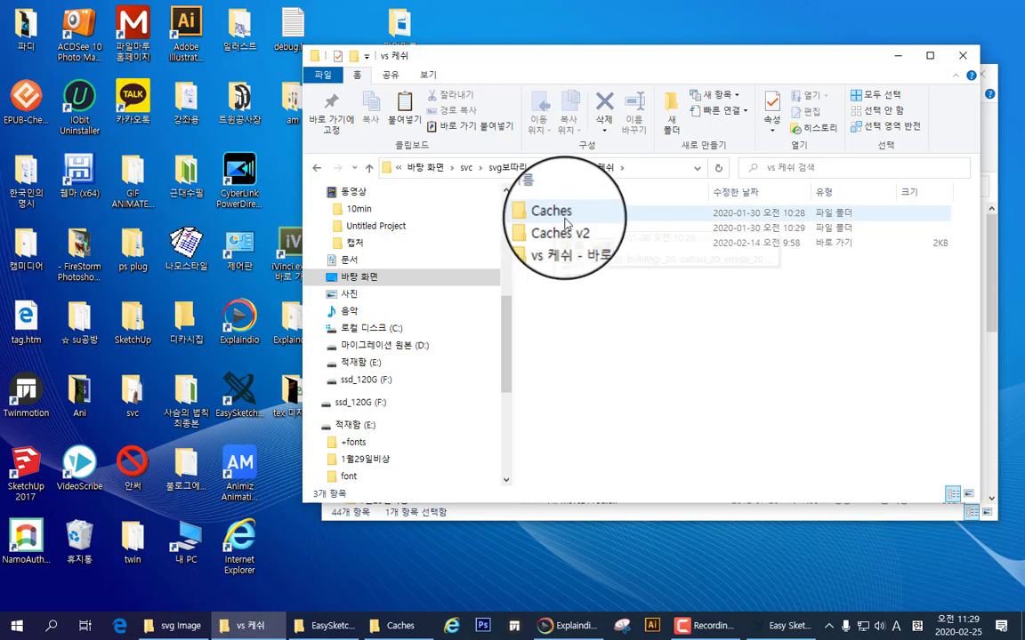
pyautogui.doubleClick(552, 220)
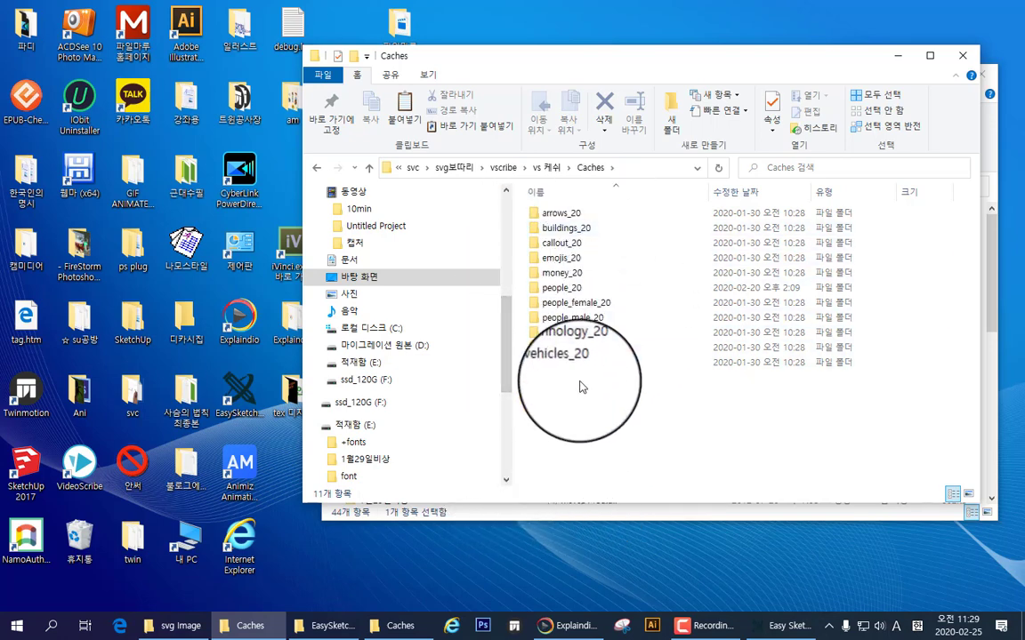
# Look through the male character images in the people_male_20 folder and return to the backup Caches folder.
pyautogui.doubleClick(543, 319)
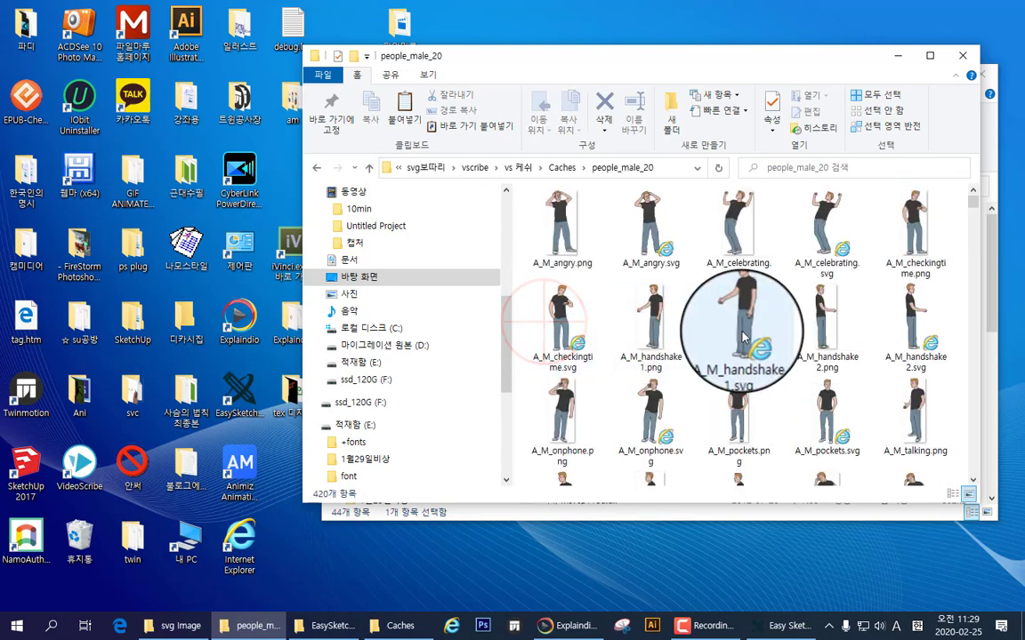
pyautogui.scroll(-3, 743, 336)
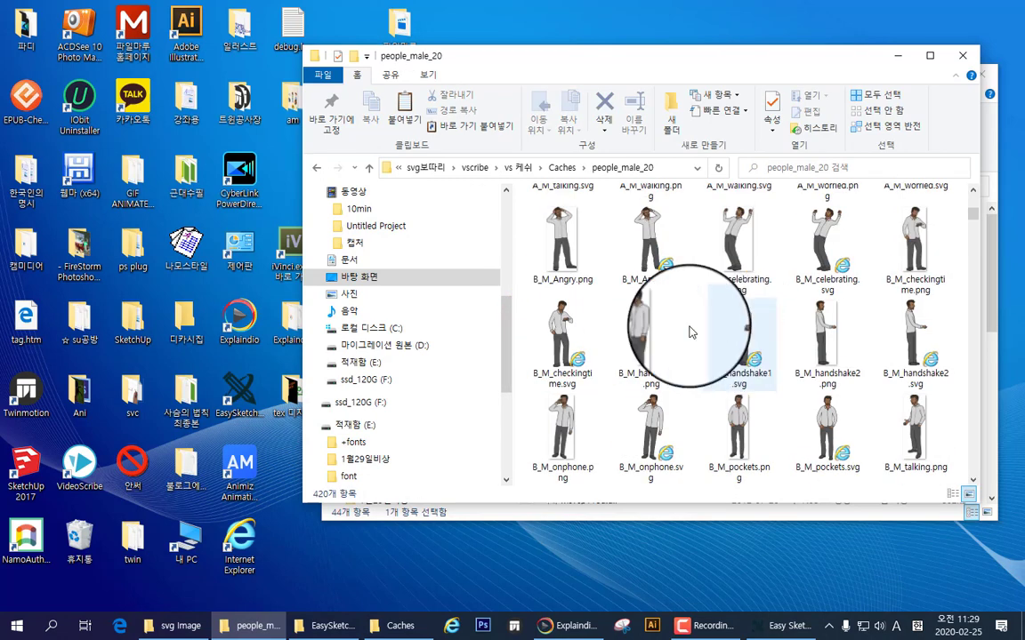
pyautogui.click(572, 169)
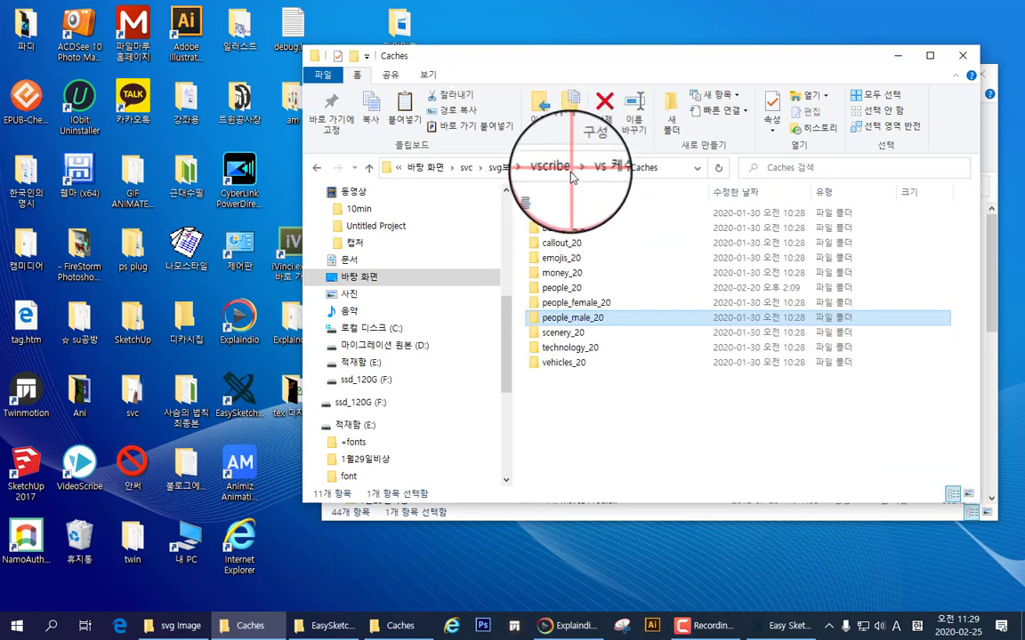
# Show the people_female_20 folder's images as large icons and close that folder window.
pyautogui.doubleClick(565, 303)
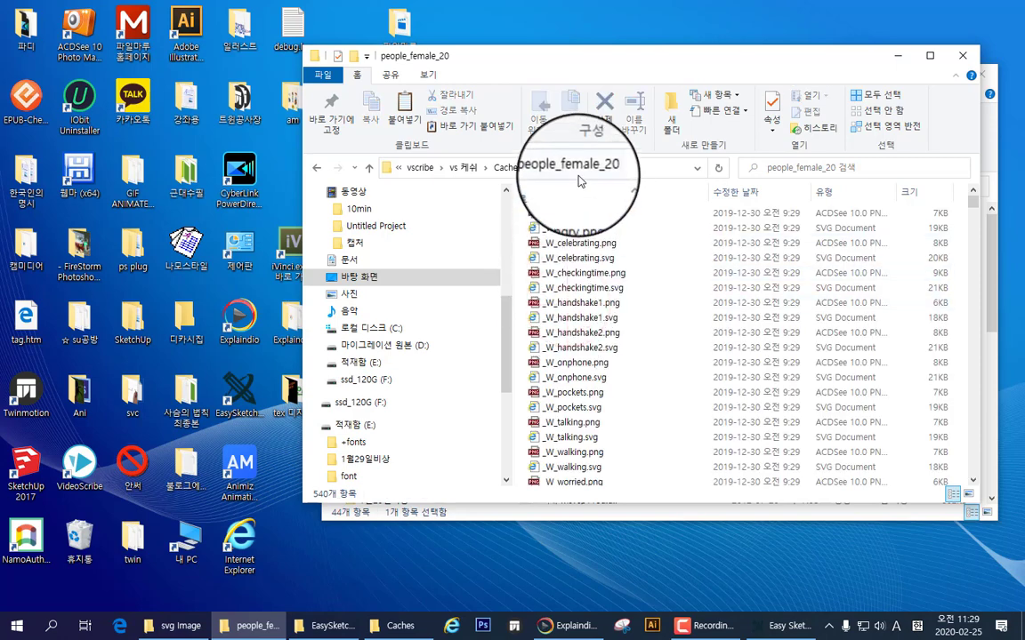
pyautogui.click(427, 75)
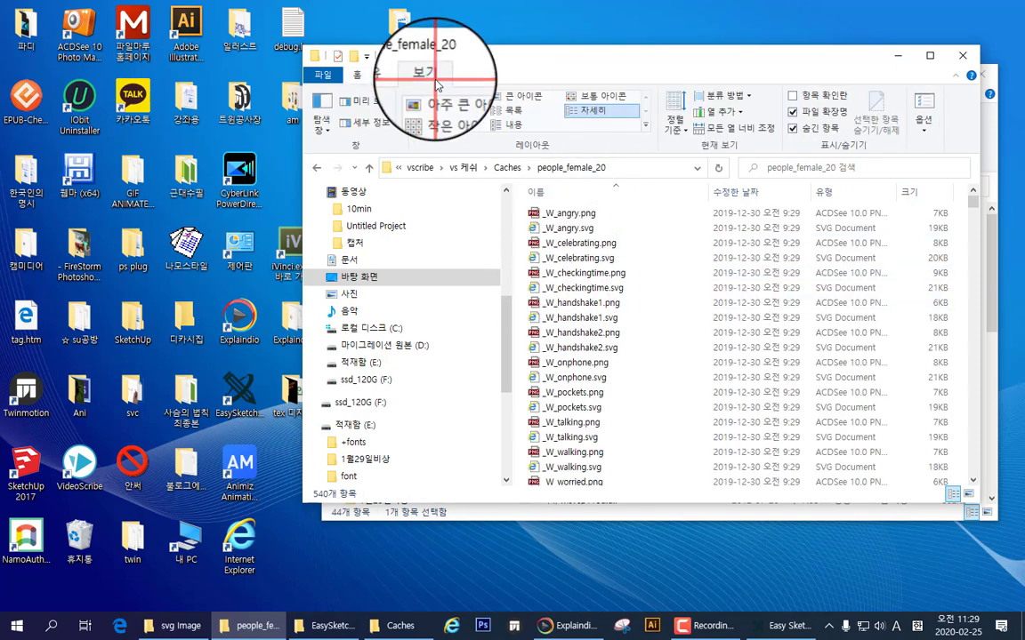
pyautogui.click(520, 100)
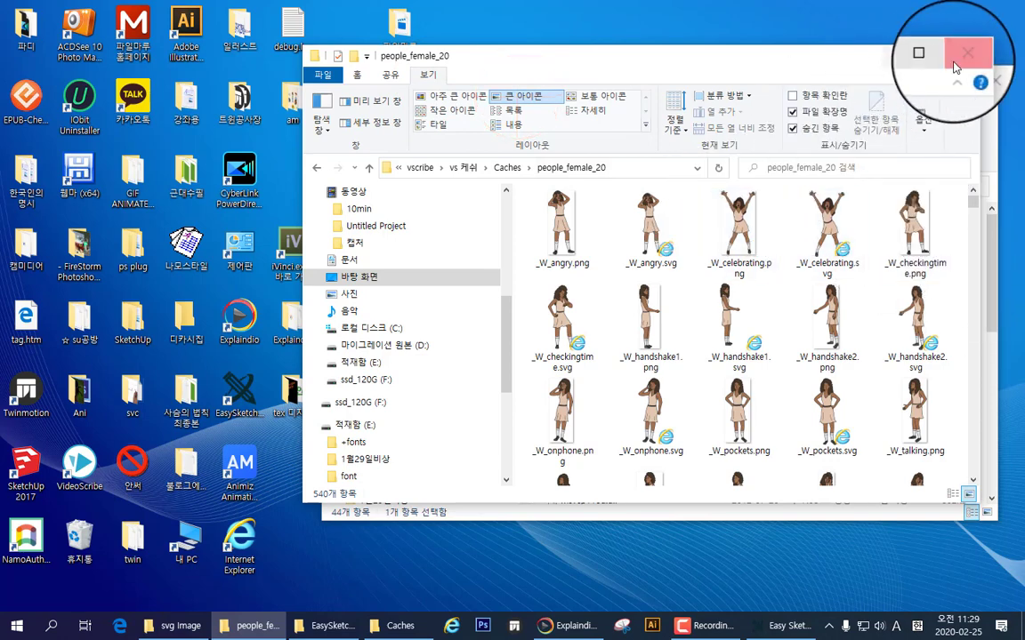
pyautogui.click(968, 65)
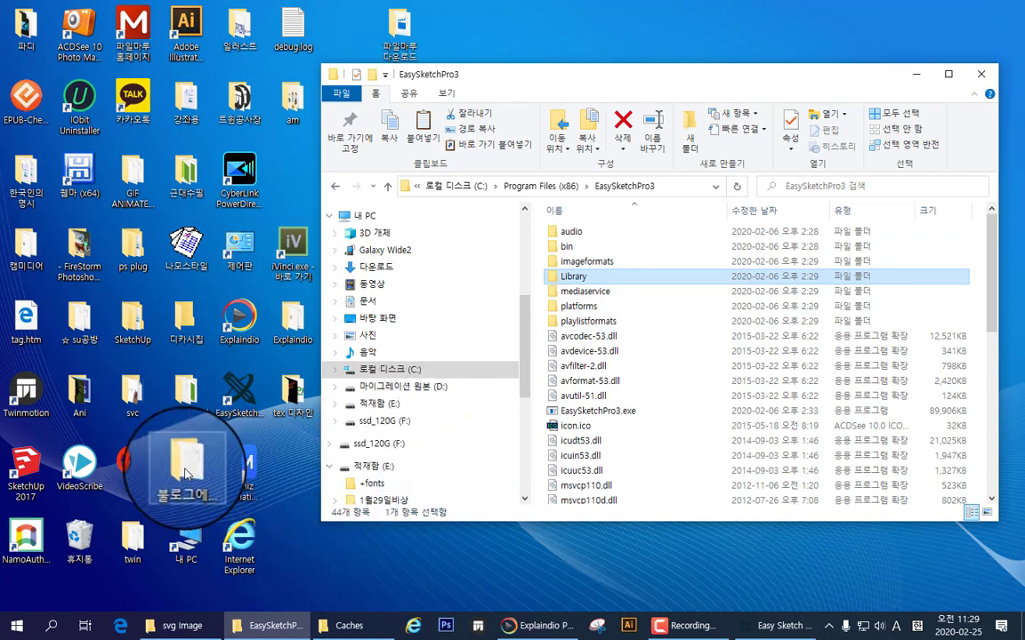
# Open the svg보따리 folder inside the svc folder on the desktop.
pyautogui.click(124, 401)
pyautogui.doubleClick(125, 401)
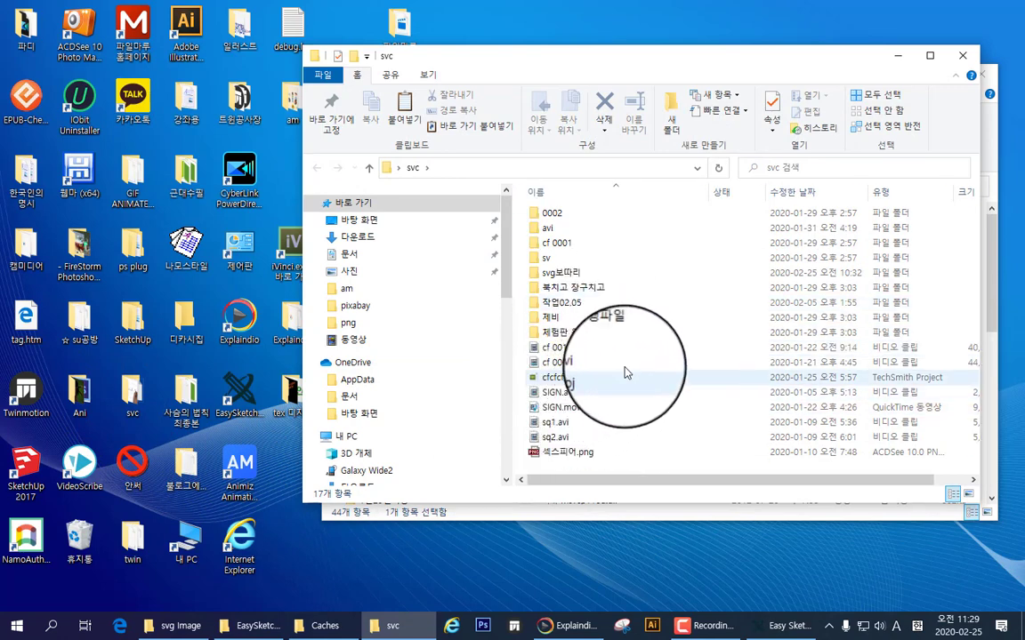
pyautogui.doubleClick(562, 283)
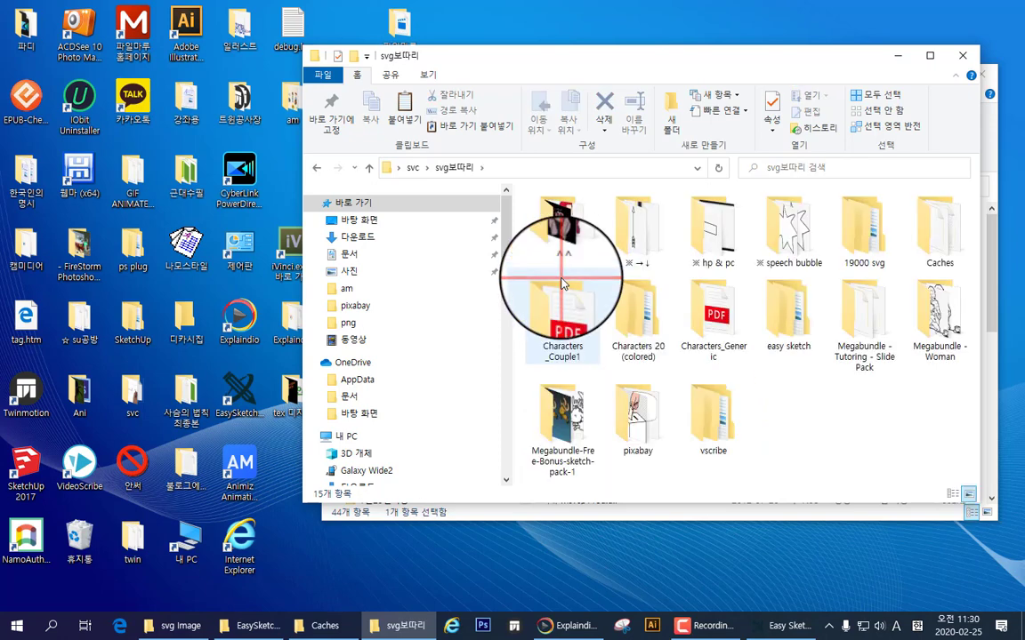
pyautogui.click(810, 394)
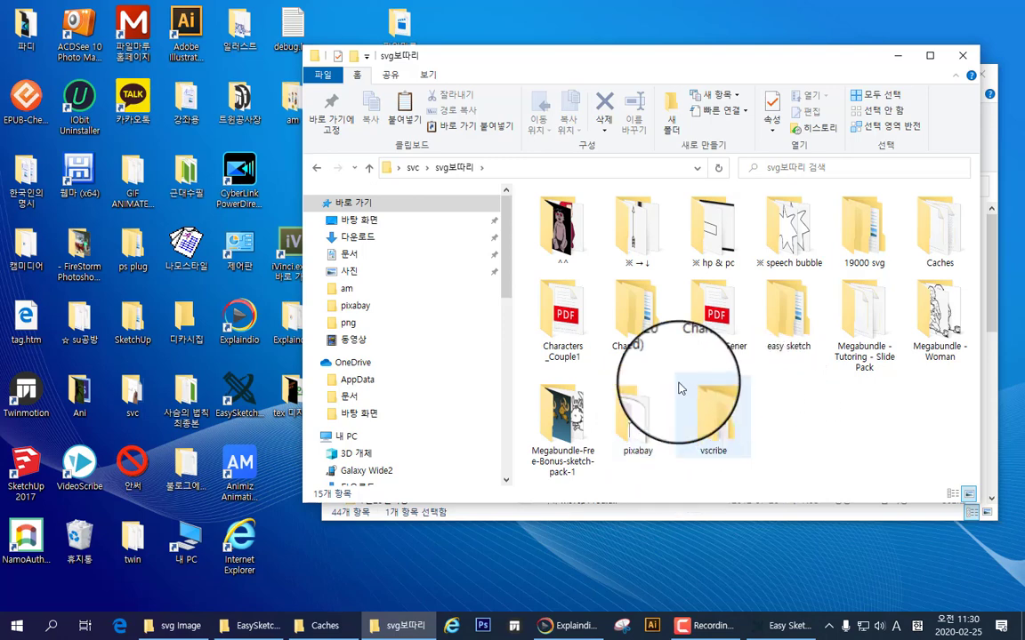
pyautogui.click(703, 626)
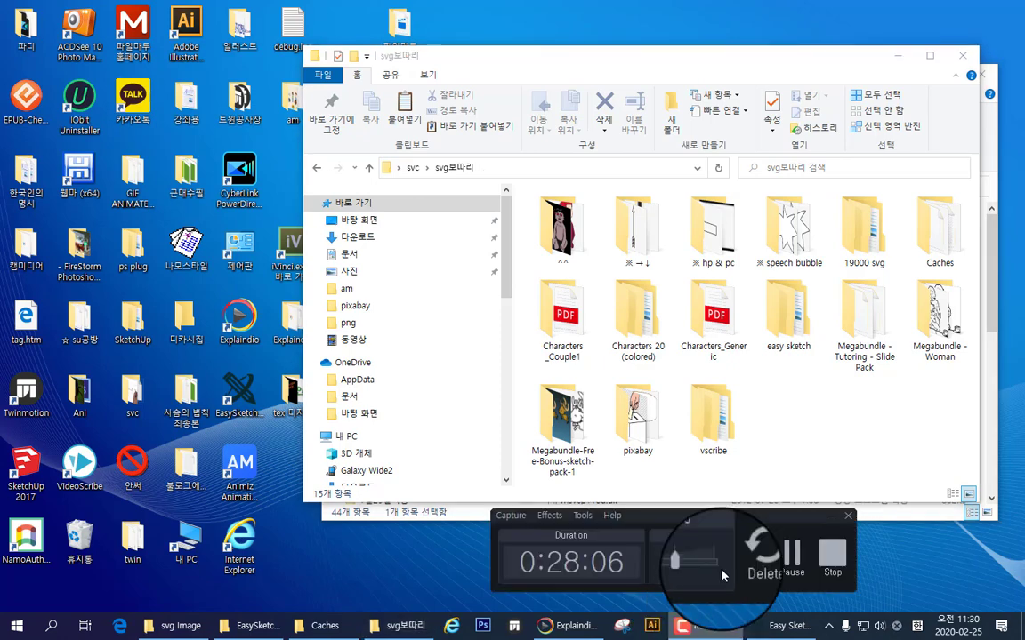
pyautogui.click(779, 443)
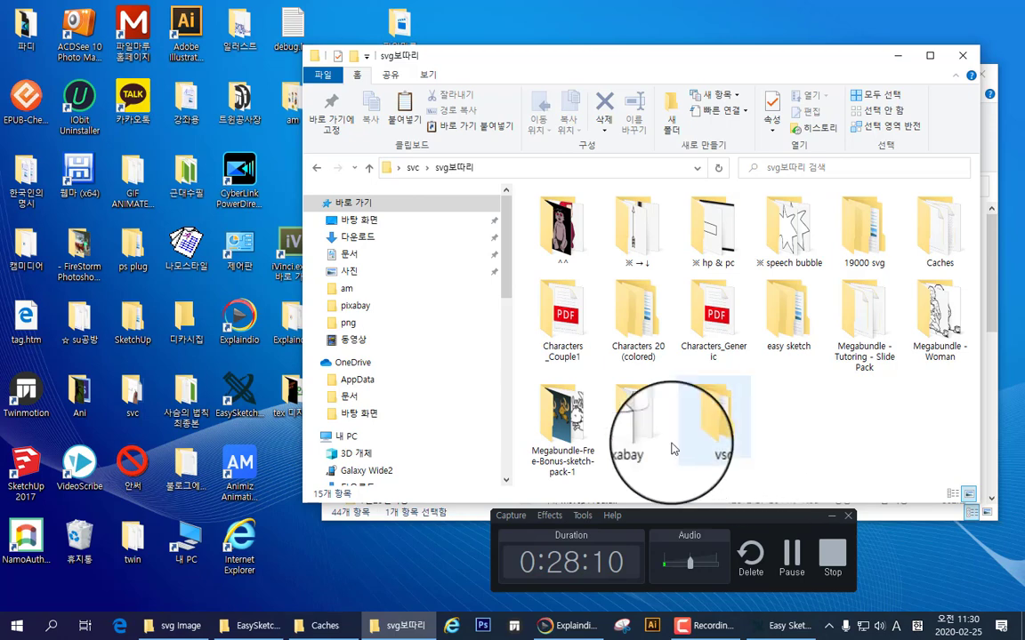
# Open the pixabay folder in svg보따리, display its files as large icons and maximize the window.
pyautogui.doubleClick(633, 418)
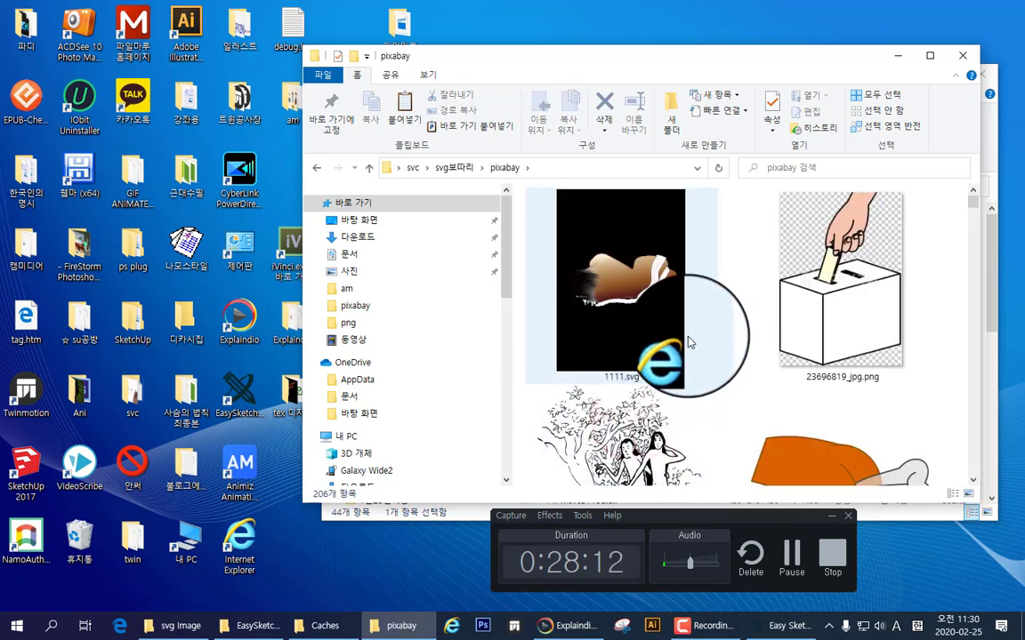
pyautogui.scroll(-5, 685, 322)
pyautogui.scroll(-2, 685, 322)
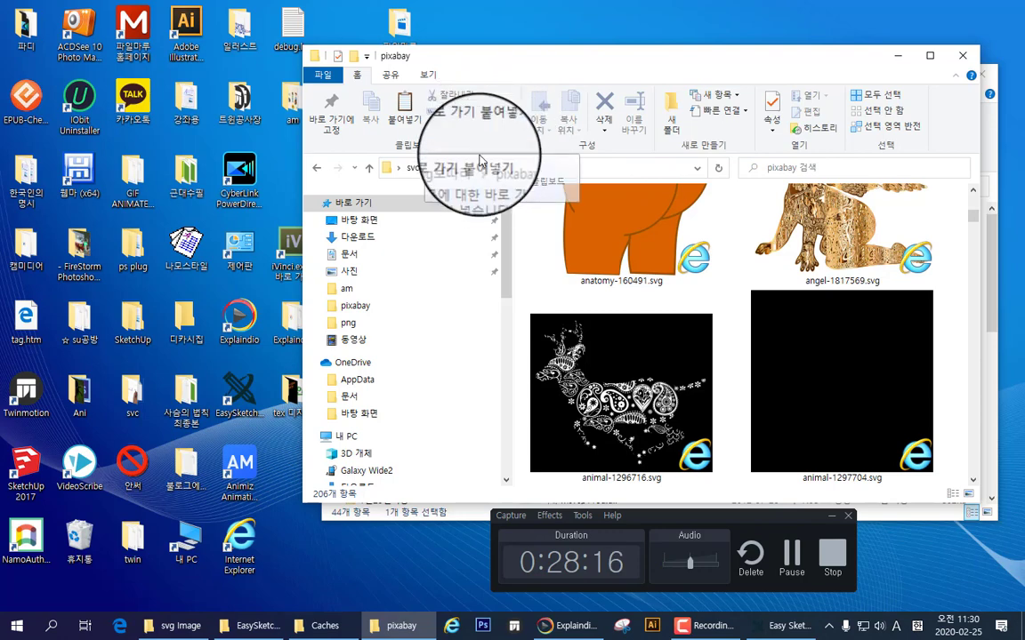
pyautogui.click(427, 74)
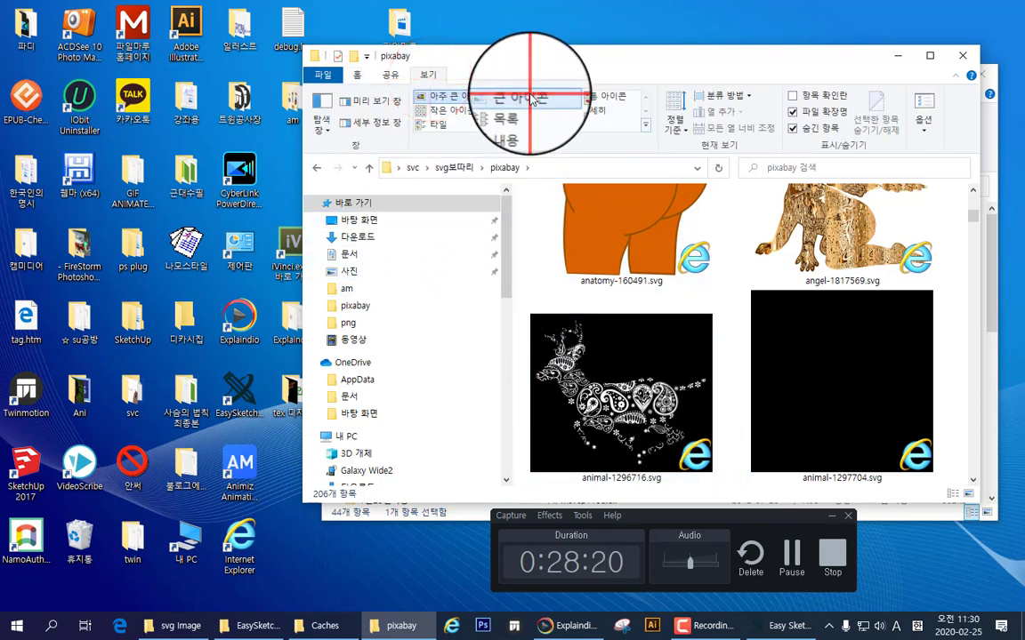
pyautogui.click(532, 98)
pyautogui.click(931, 59)
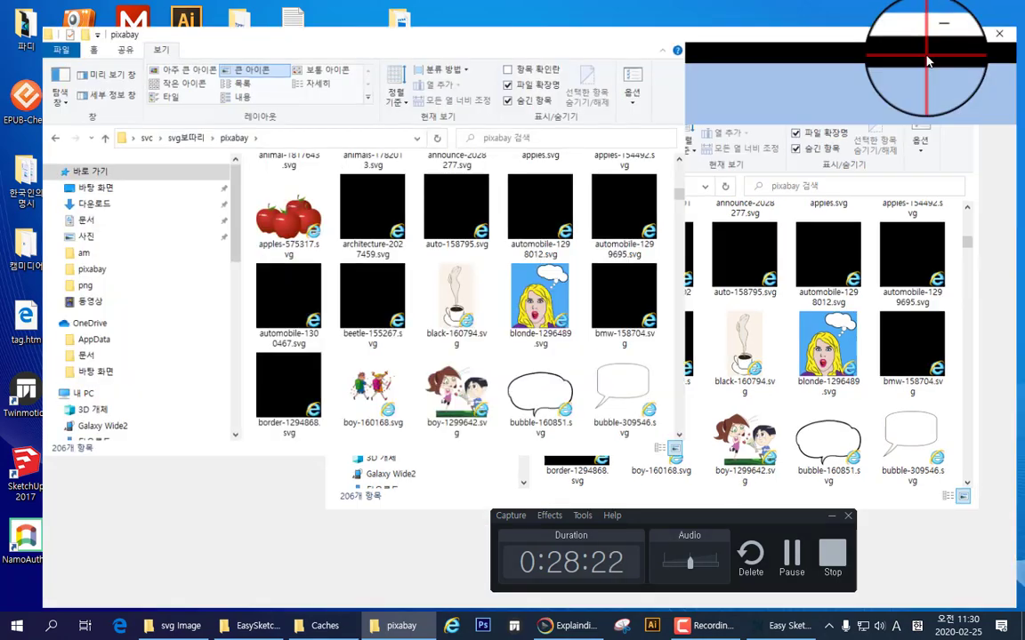
# Look through the downloaded images in the pixabay folder from start to end and return to the svg보따리 folder.
pyautogui.scroll(-3, 503, 230)
pyautogui.scroll(-5, 474, 237)
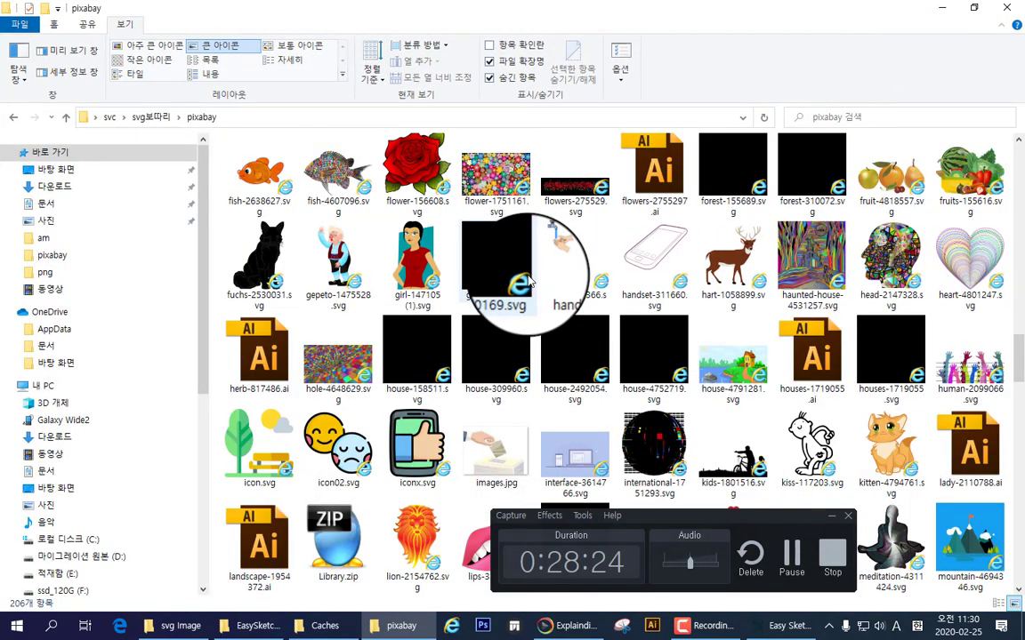
pyautogui.scroll(-8, 531, 283)
pyautogui.scroll(-1, 529, 281)
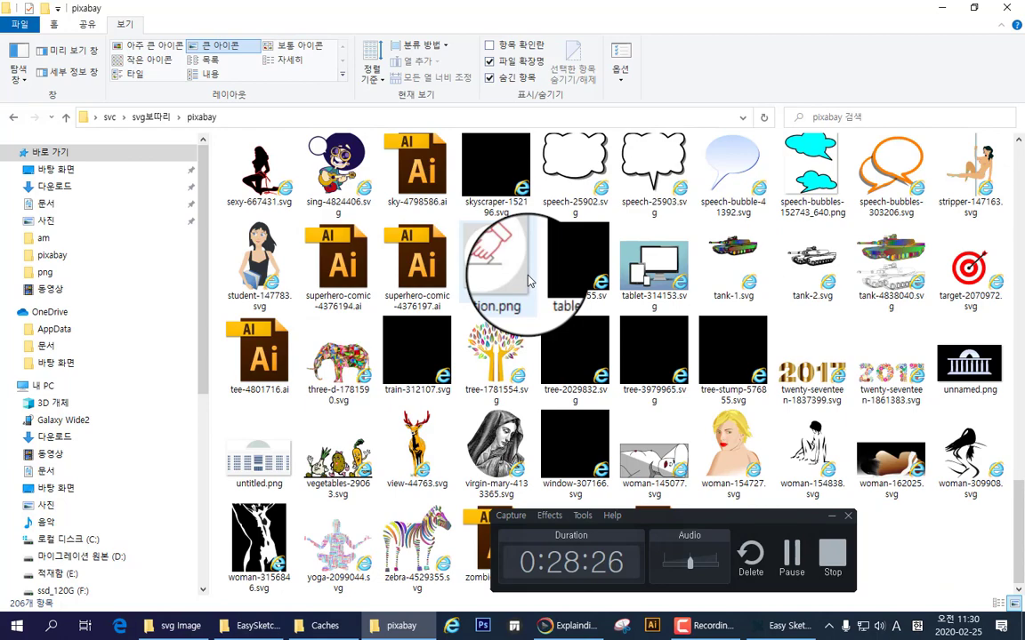
pyautogui.scroll(5, 441, 364)
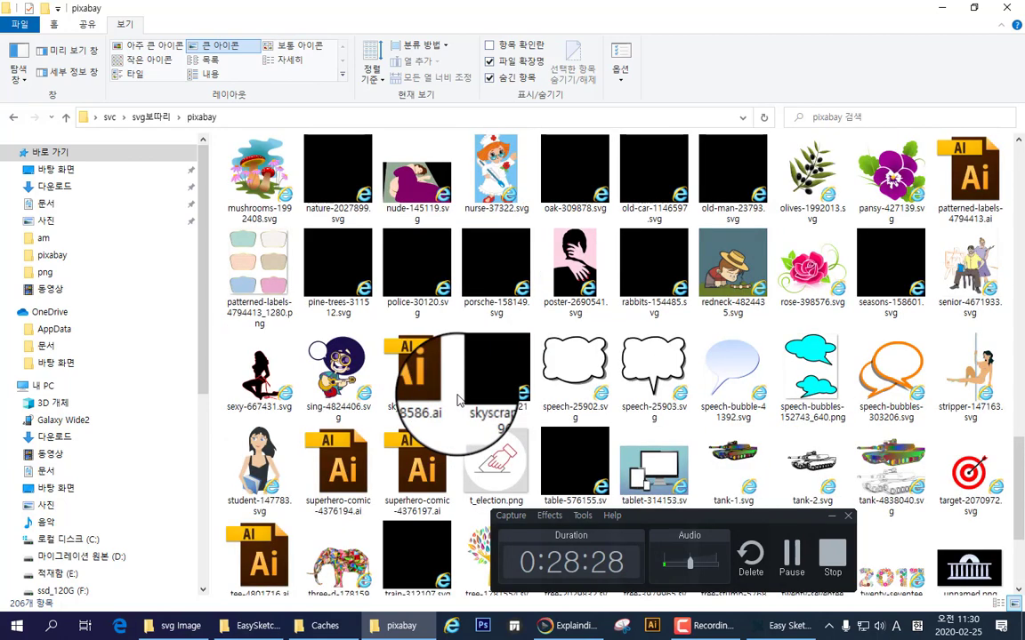
pyautogui.scroll(10, 456, 356)
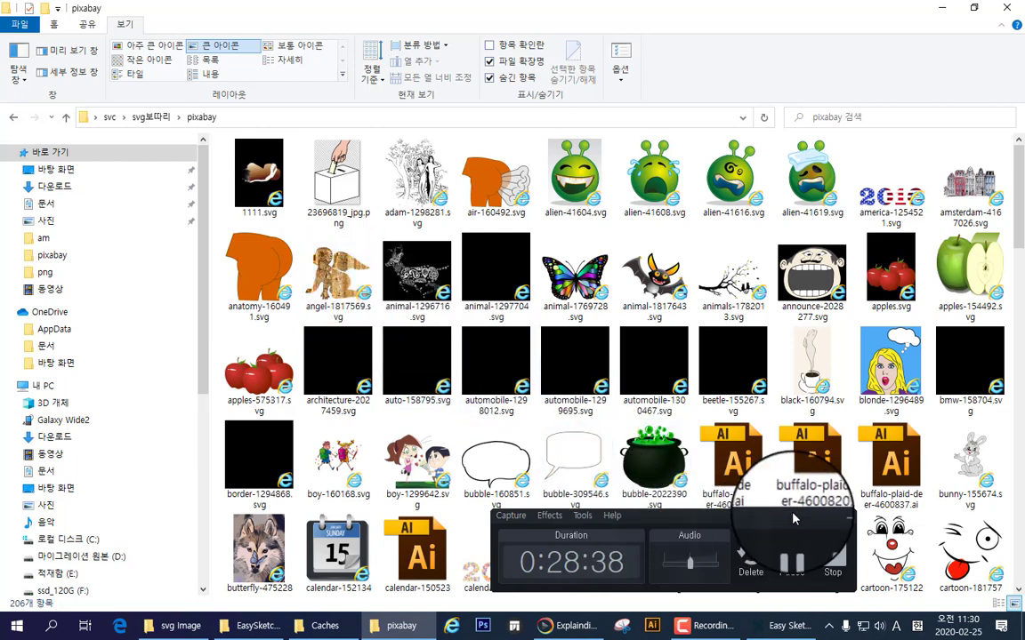
pyautogui.click(832, 520)
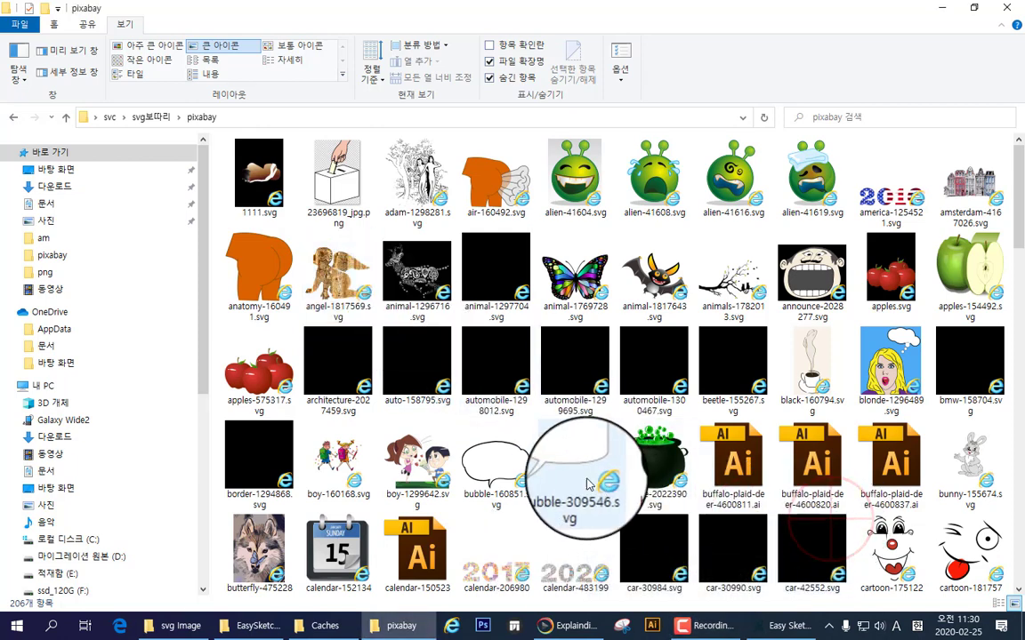
pyautogui.click(147, 120)
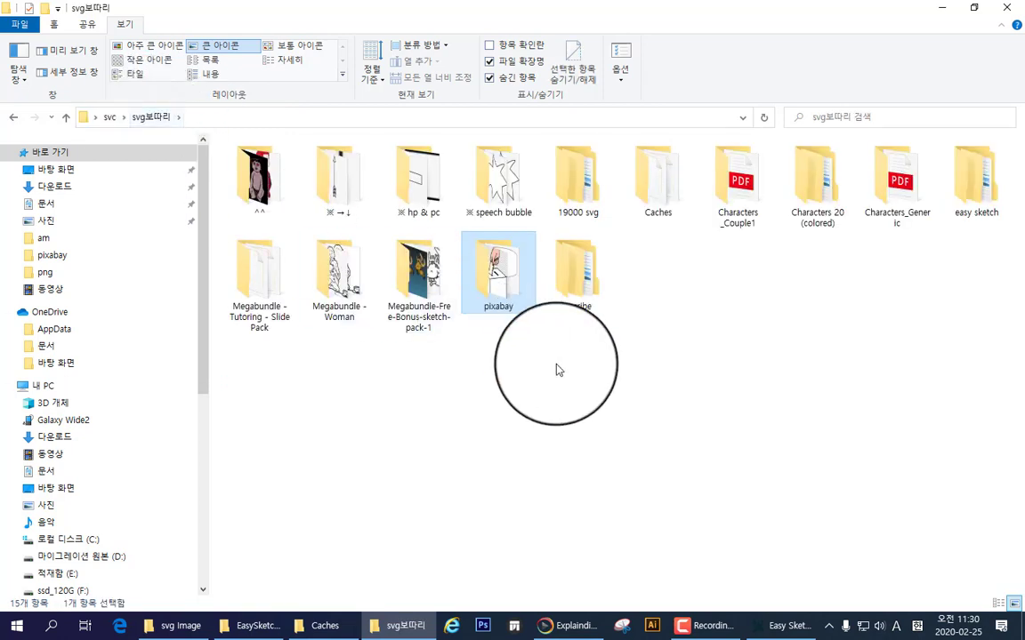
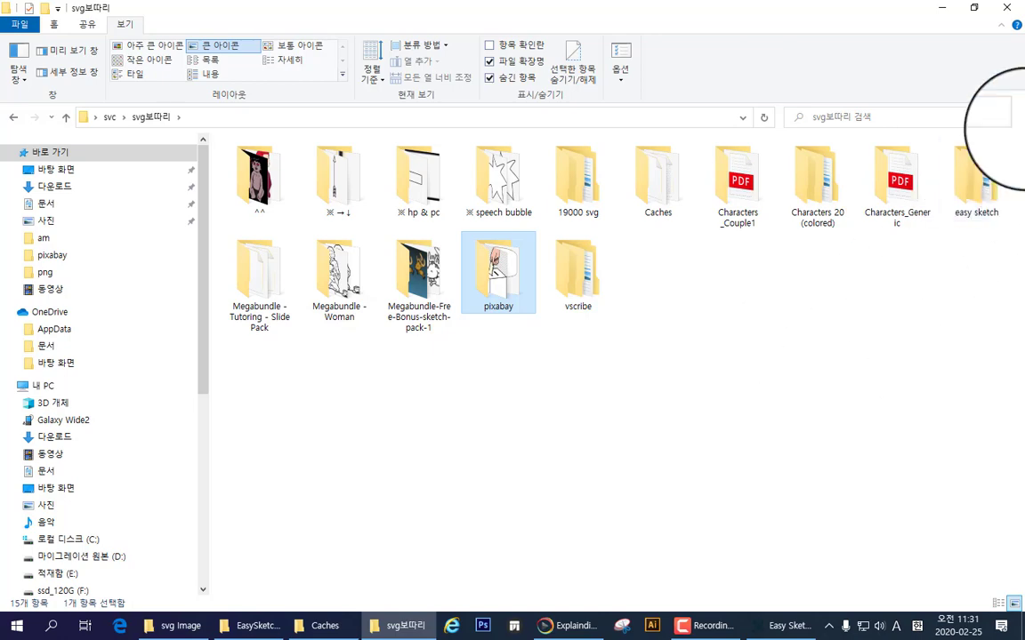
# Minimize the svg보따리 window, launch VideoScribe from the desktop, log in with the saved account and create a new scribe.
pyautogui.click(943, 11)
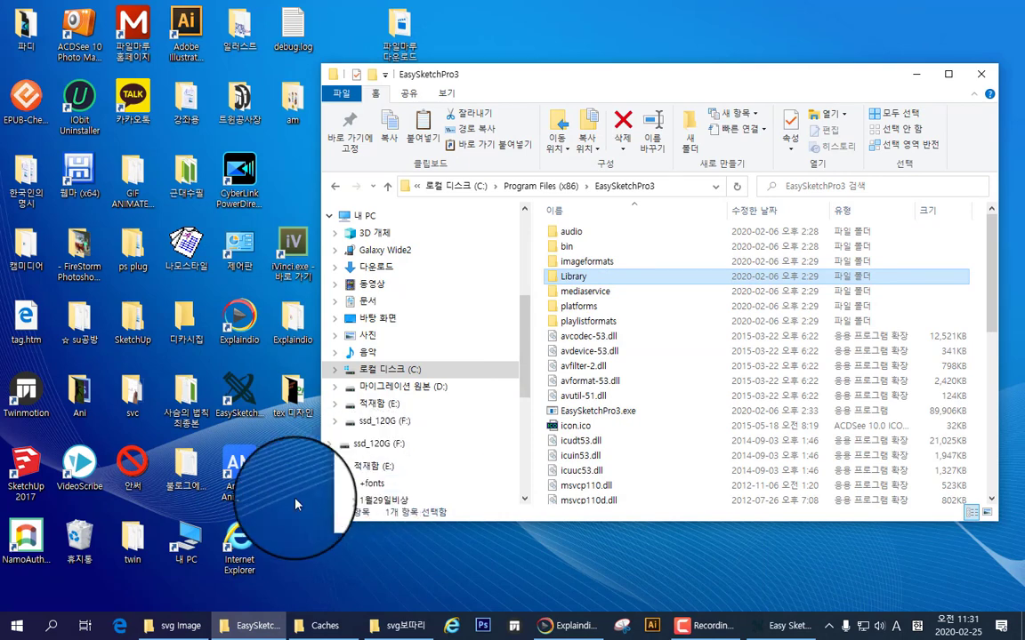
pyautogui.click(89, 468)
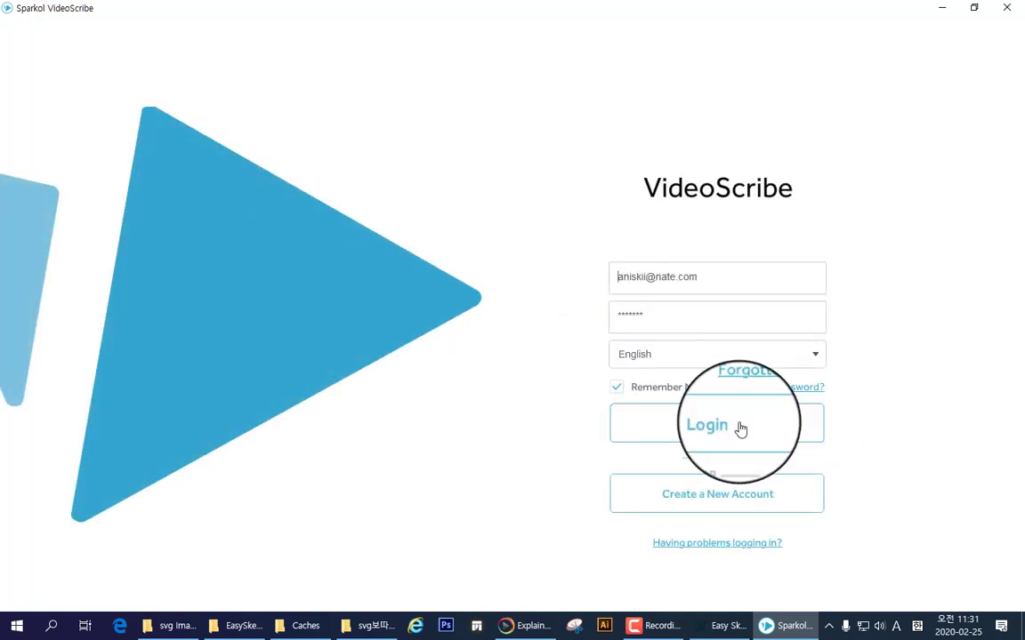
pyautogui.click(740, 429)
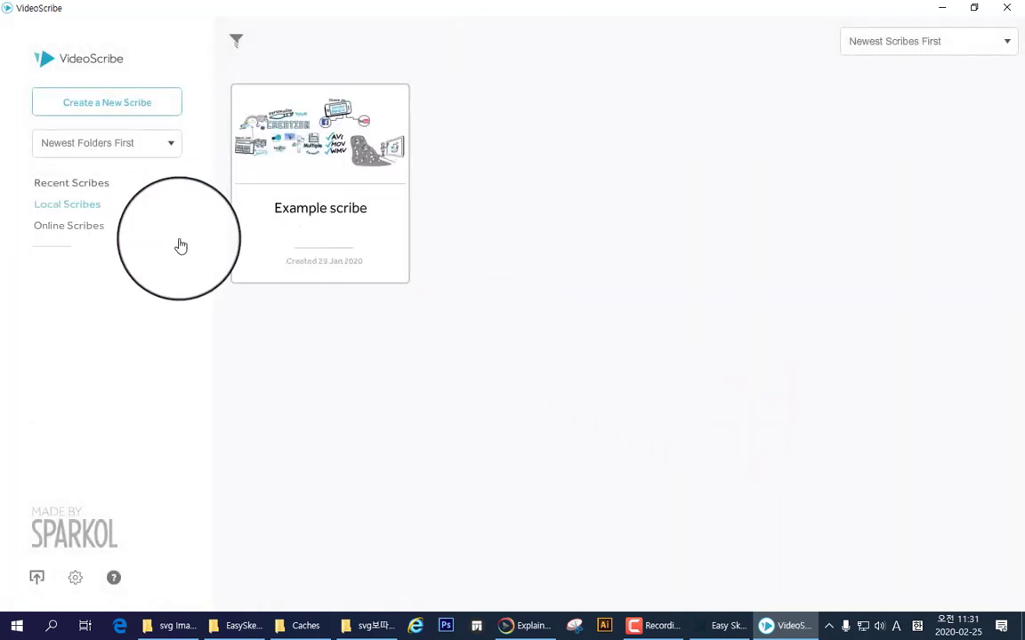
pyautogui.click(75, 104)
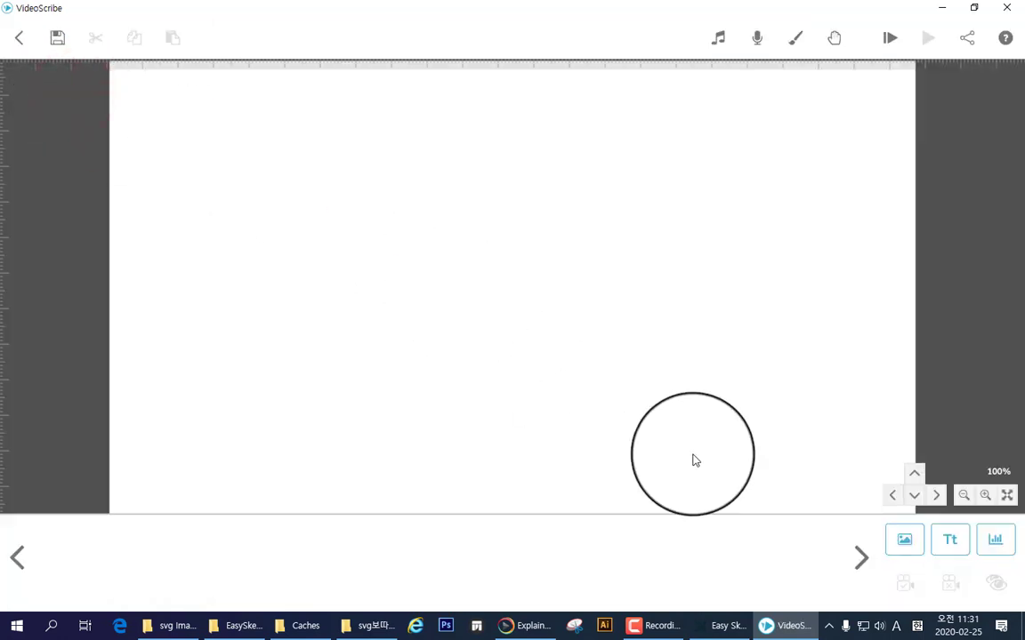
# Open the scribe's image library and look through its local and online categories.
pyautogui.click(898, 542)
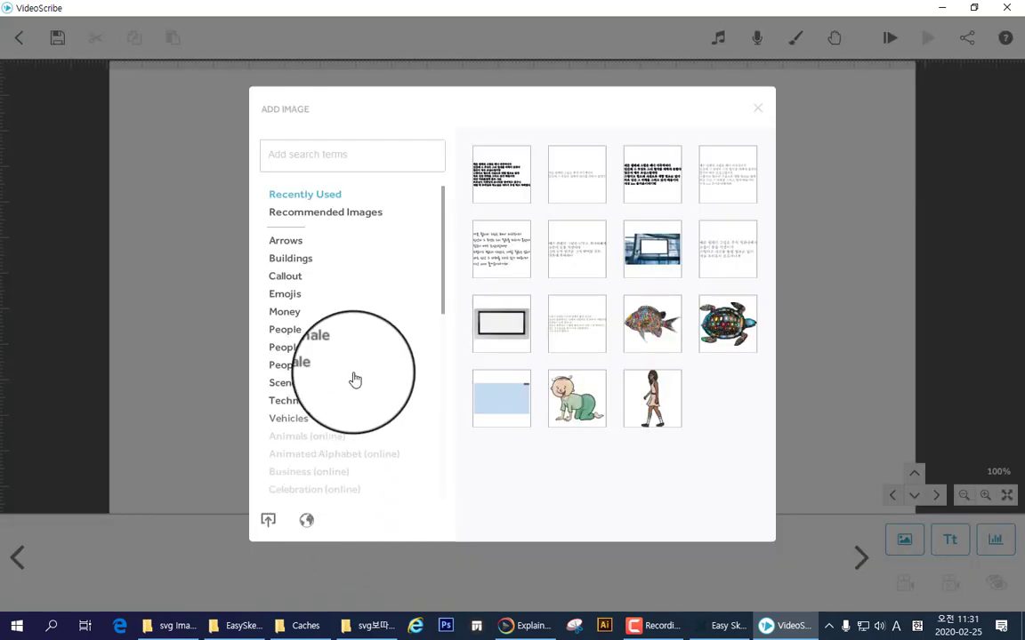
pyautogui.scroll(-5, 336, 391)
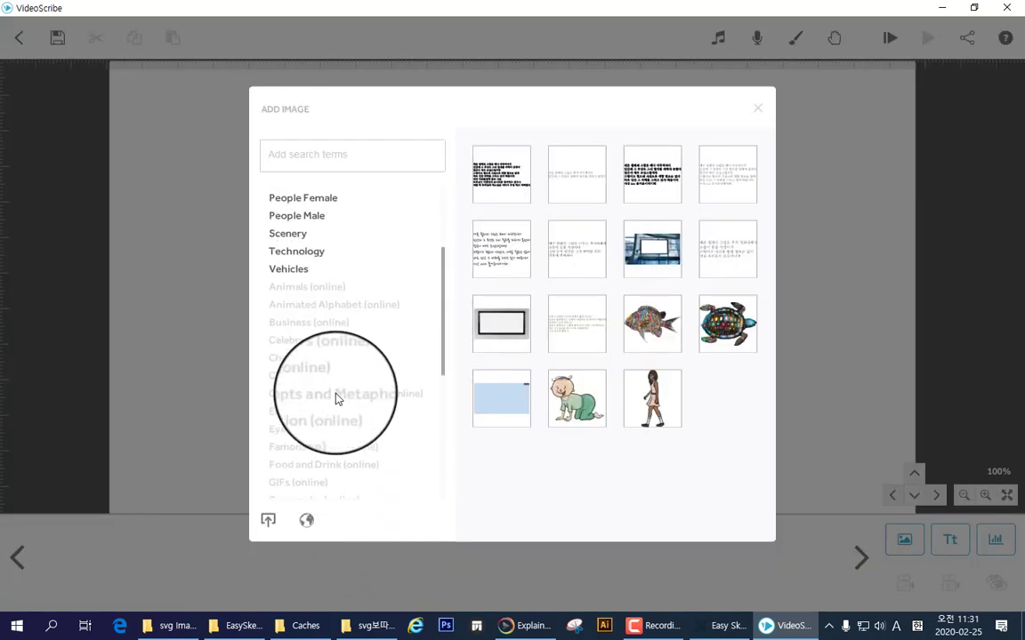
pyautogui.scroll(-5, 336, 399)
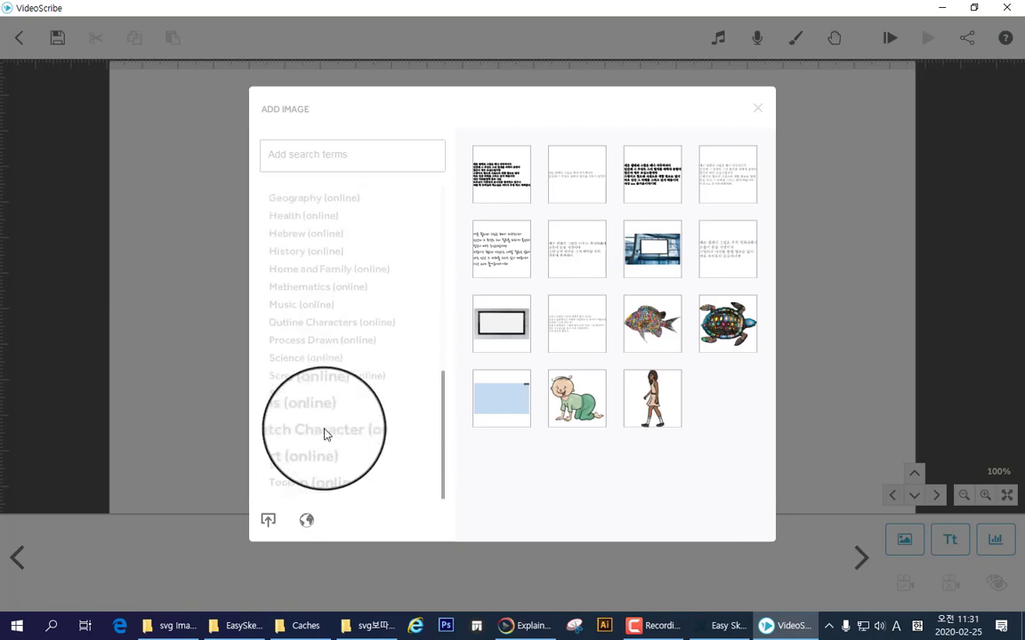
# Look through the image library's local and online categories again, from the recently used images to the online groups, and close the library.
pyautogui.scroll(5, 325, 432)
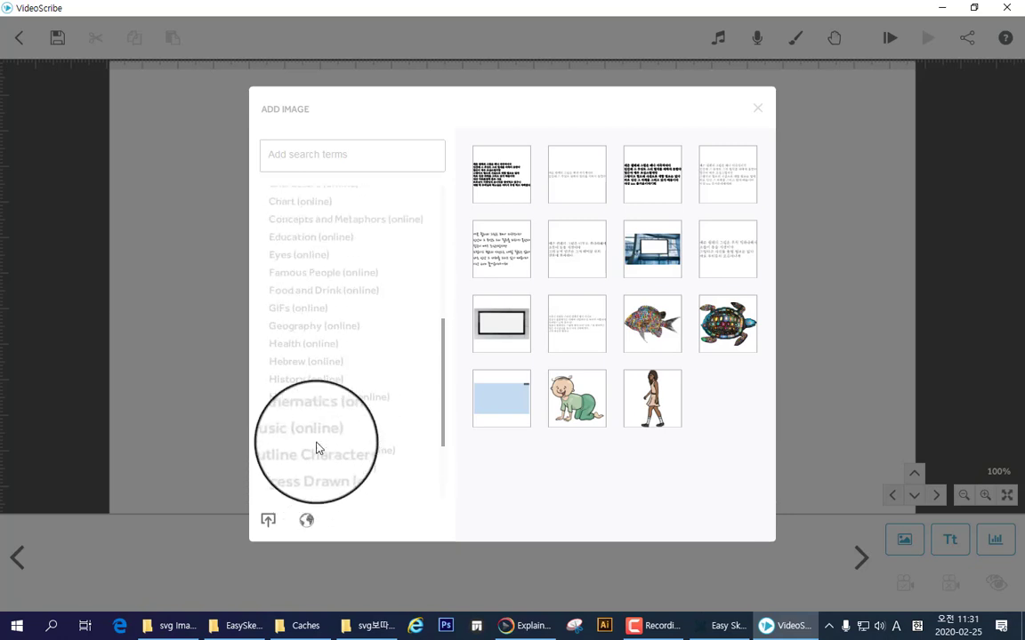
pyautogui.scroll(3, 324, 418)
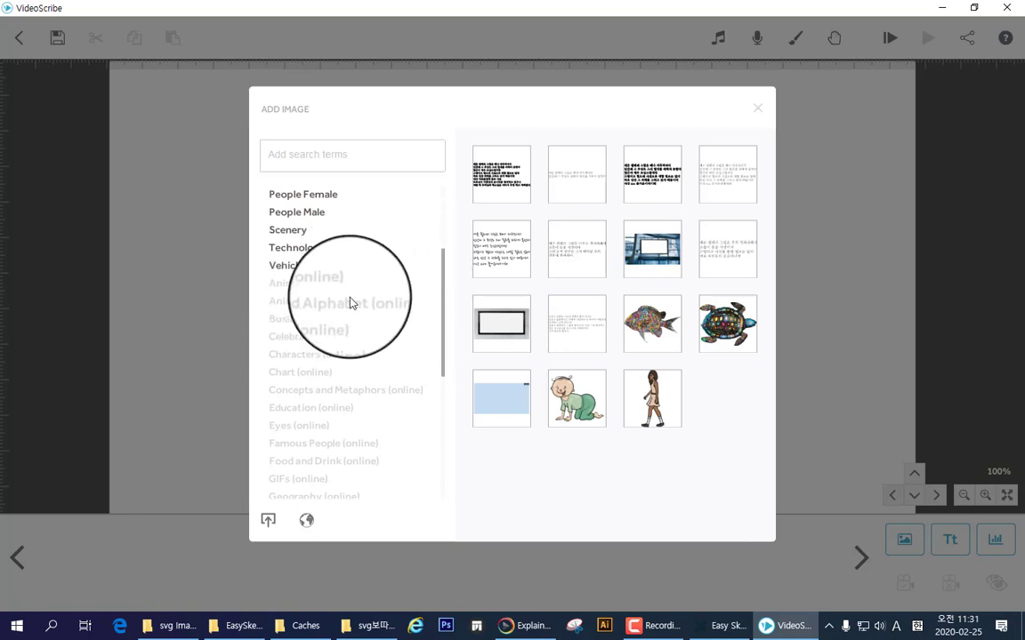
pyautogui.scroll(5, 350, 303)
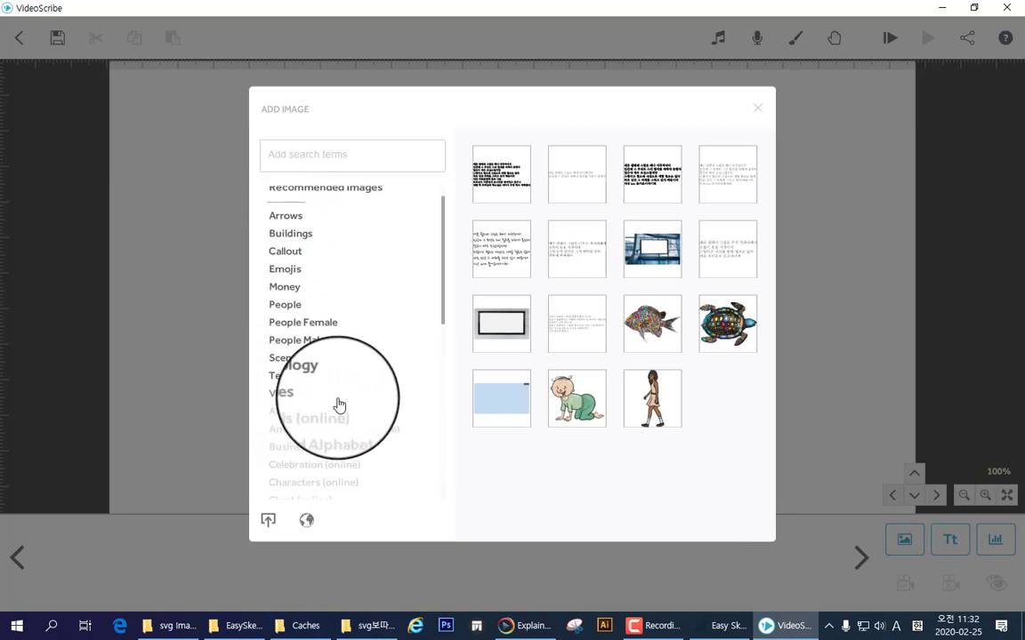
pyautogui.scroll(-1, 316, 411)
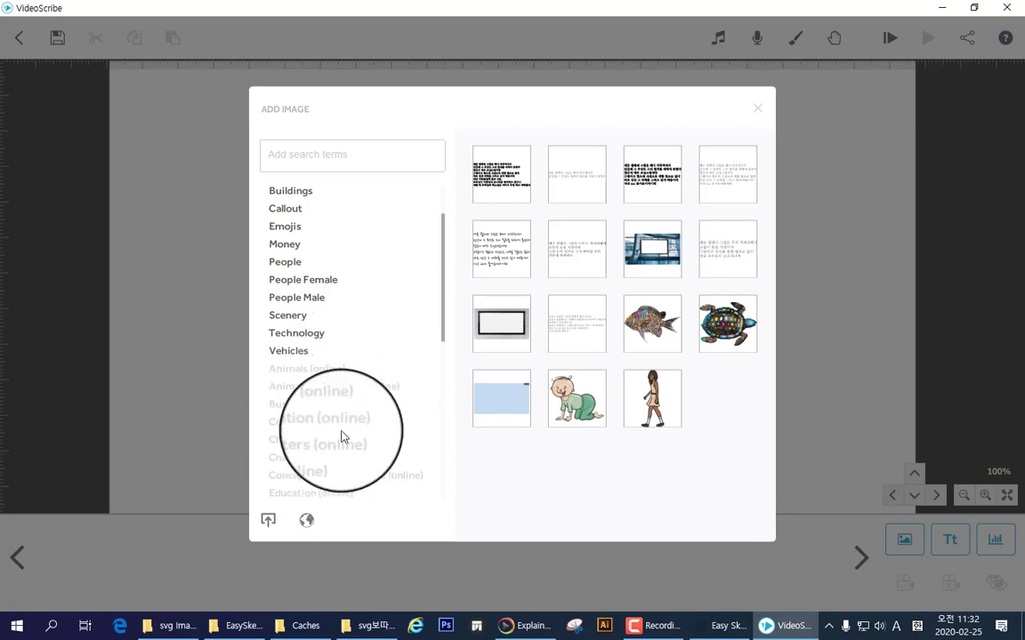
pyautogui.scroll(2, 343, 419)
pyautogui.scroll(1, 360, 446)
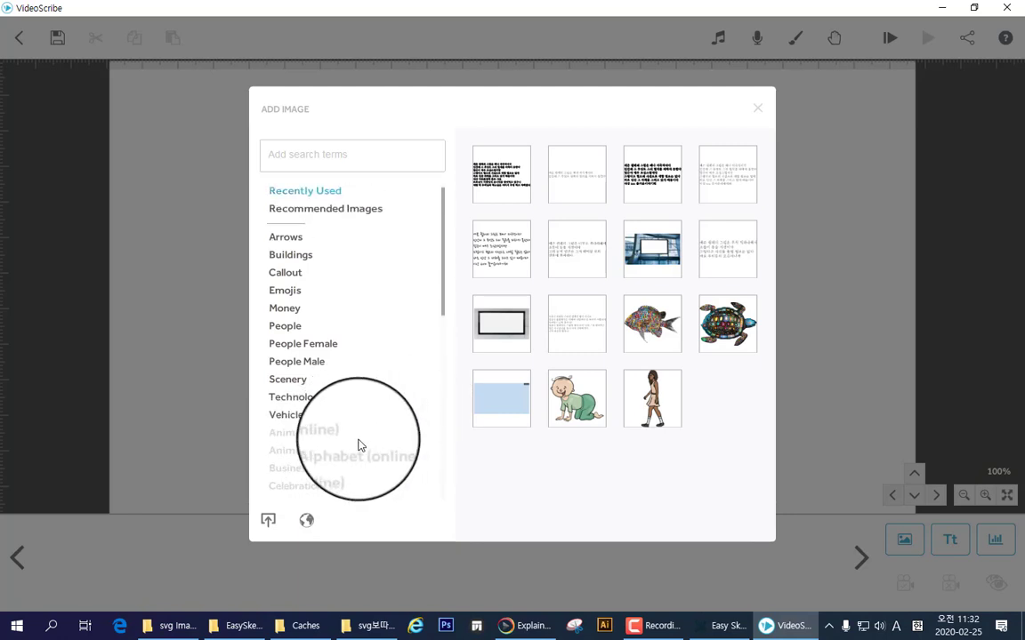
pyautogui.scroll(-3, 338, 432)
pyautogui.scroll(-3, 334, 403)
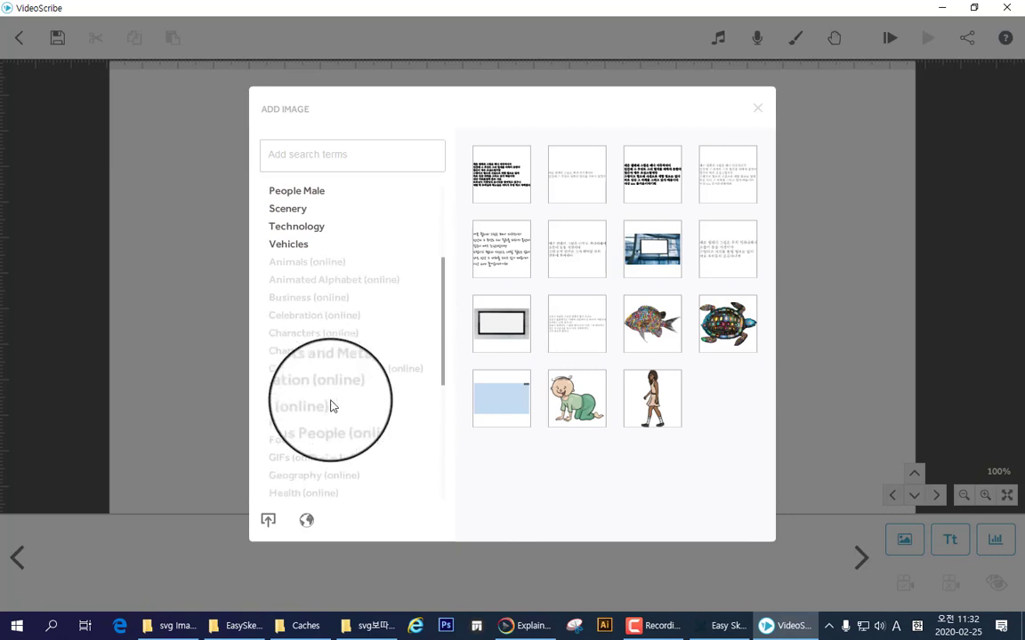
pyautogui.scroll(-1, 327, 403)
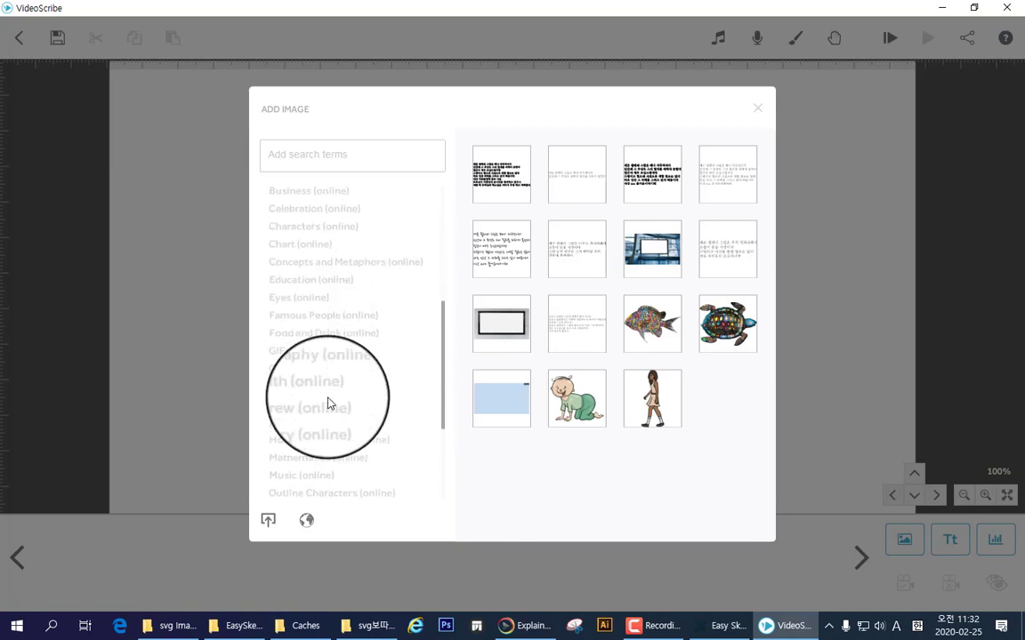
pyautogui.scroll(-2, 327, 403)
pyautogui.scroll(1, 327, 403)
pyautogui.scroll(2, 328, 403)
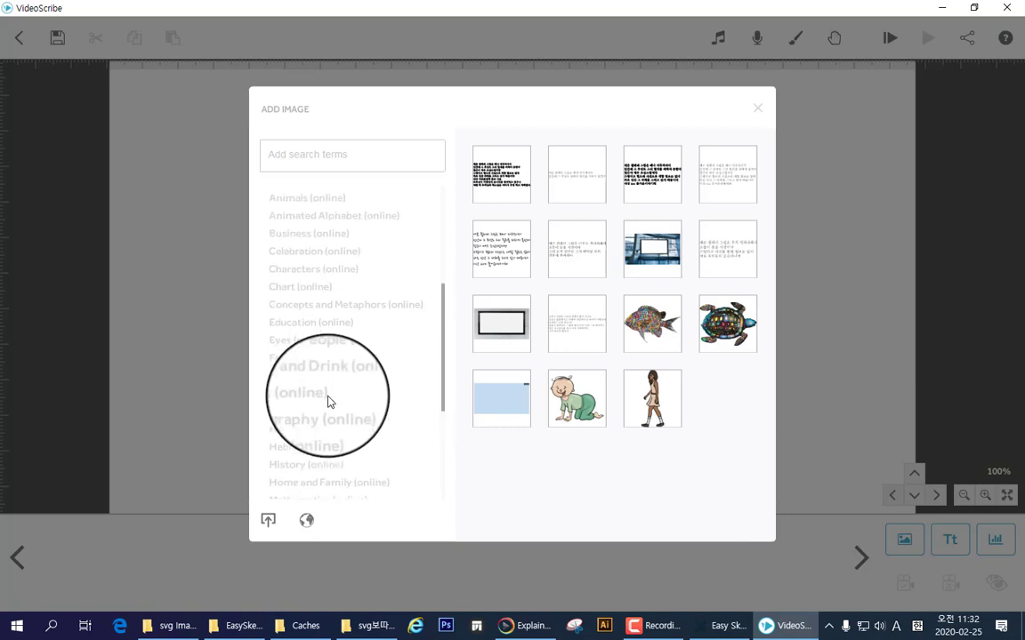
pyautogui.scroll(1, 331, 391)
pyautogui.scroll(1, 326, 350)
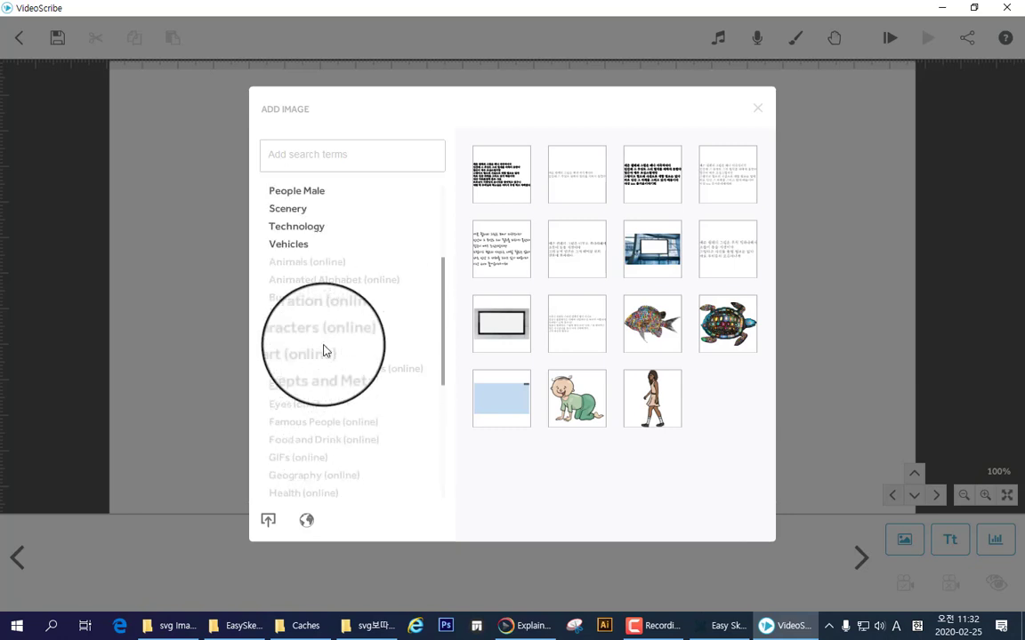
pyautogui.scroll(1, 325, 350)
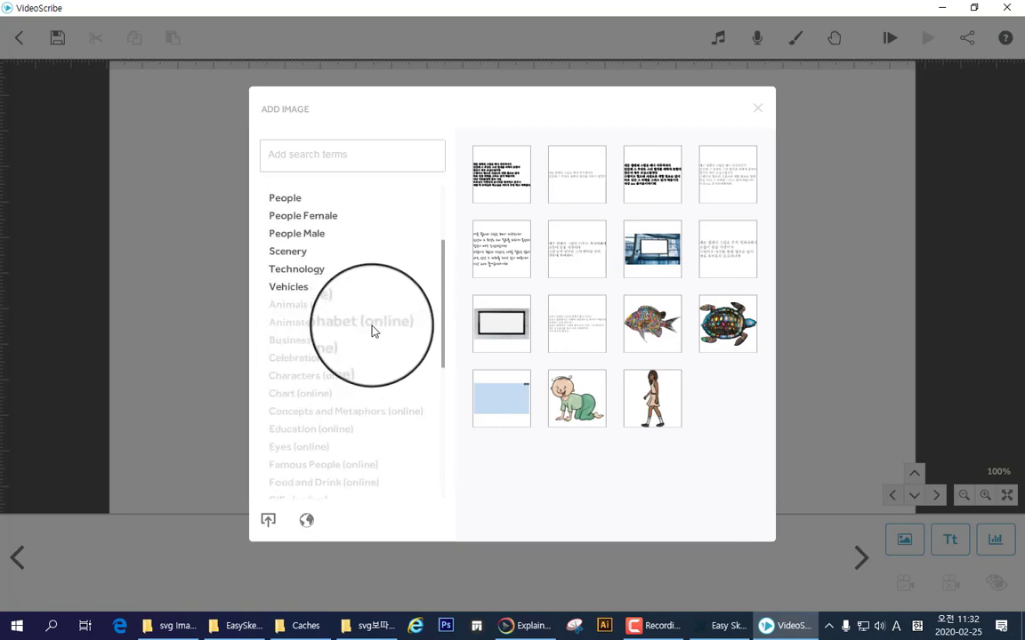
pyautogui.scroll(1, 372, 331)
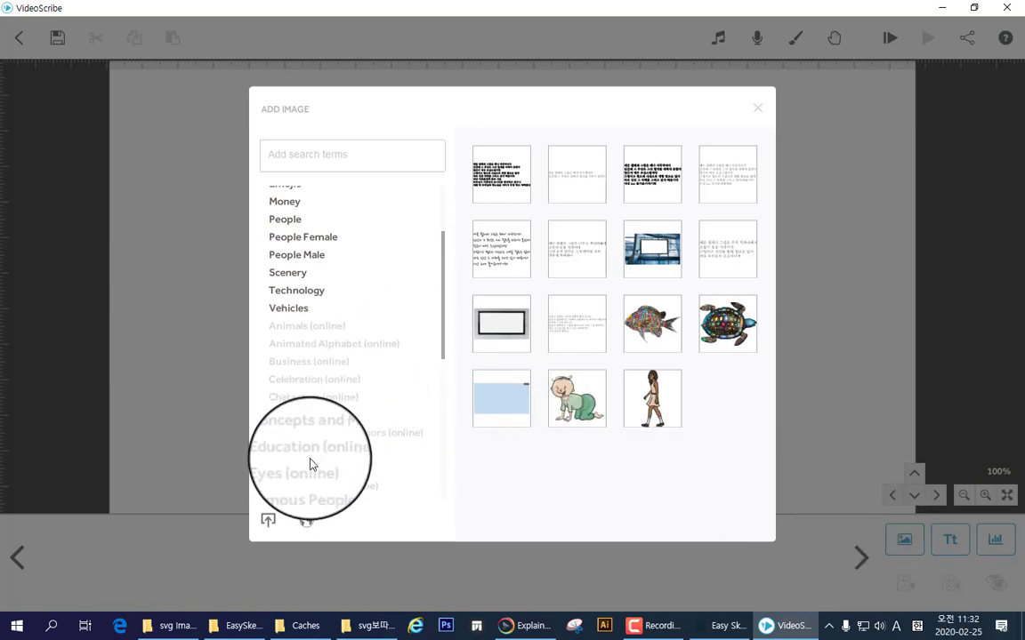
pyautogui.click(756, 110)
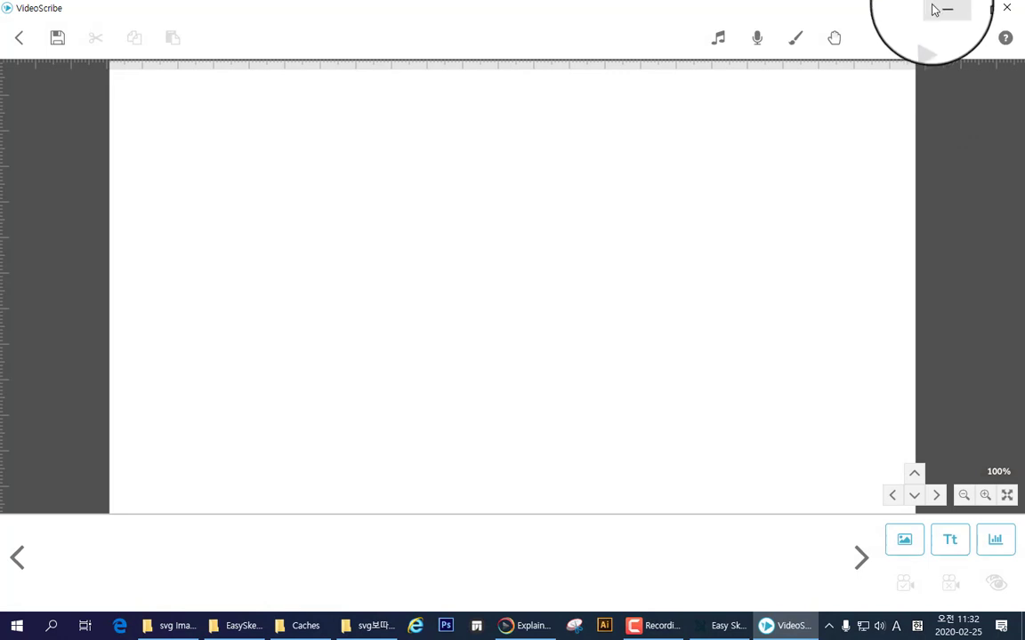
# Minimize VideoScribe and open the Windows Security page under Update & Security in Windows Settings.
pyautogui.click(934, 9)
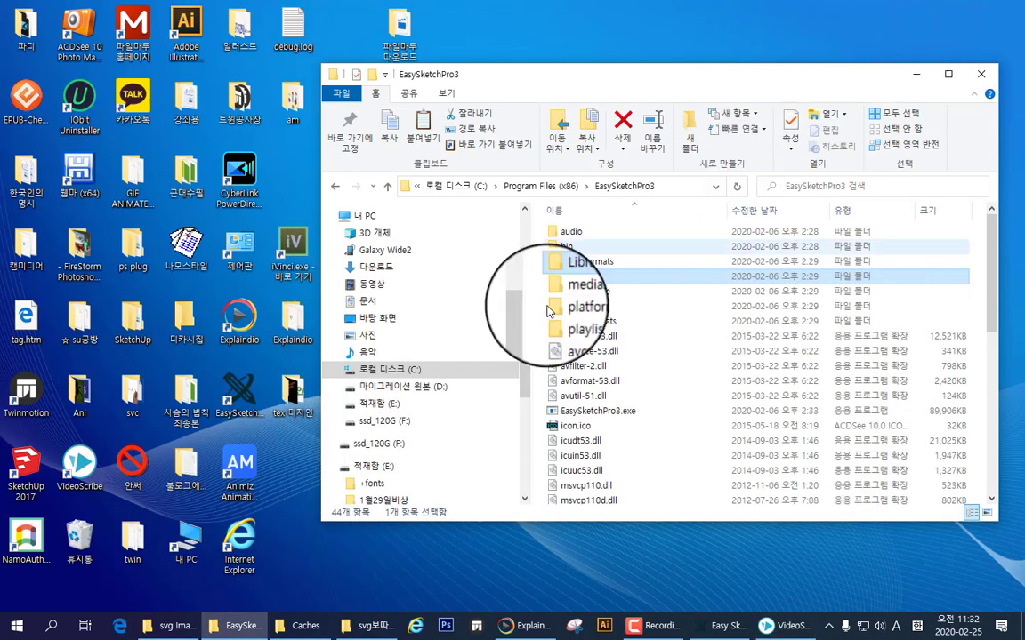
pyautogui.click(14, 632)
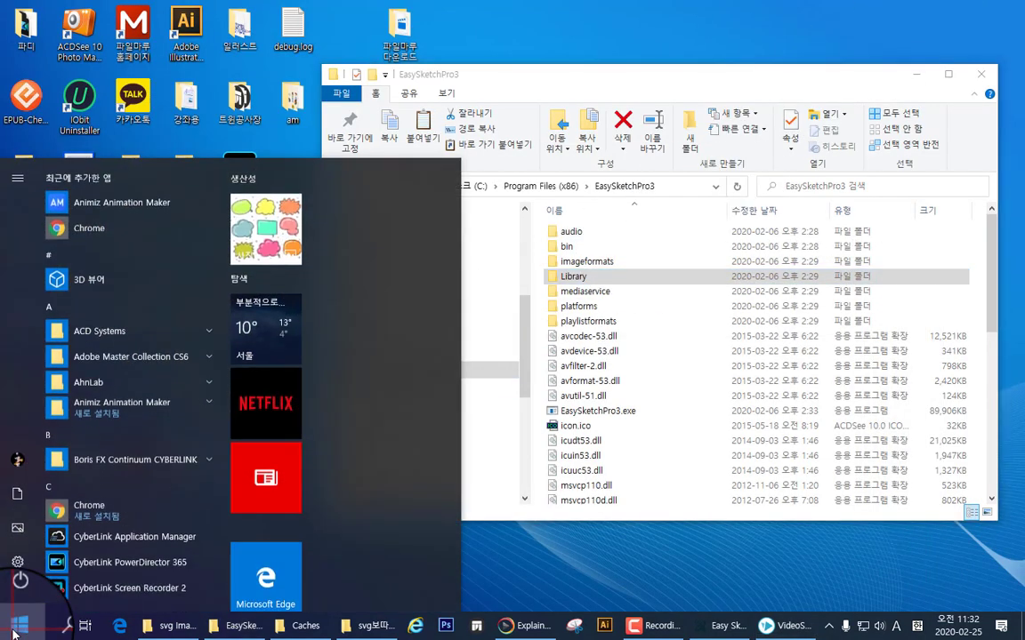
pyautogui.click(18, 562)
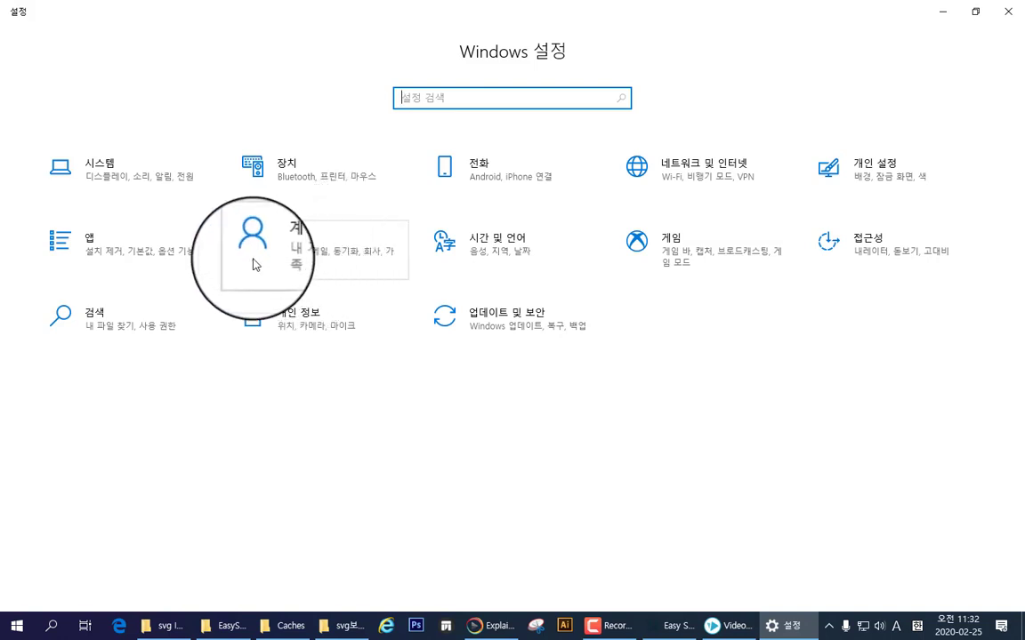
pyautogui.click(518, 322)
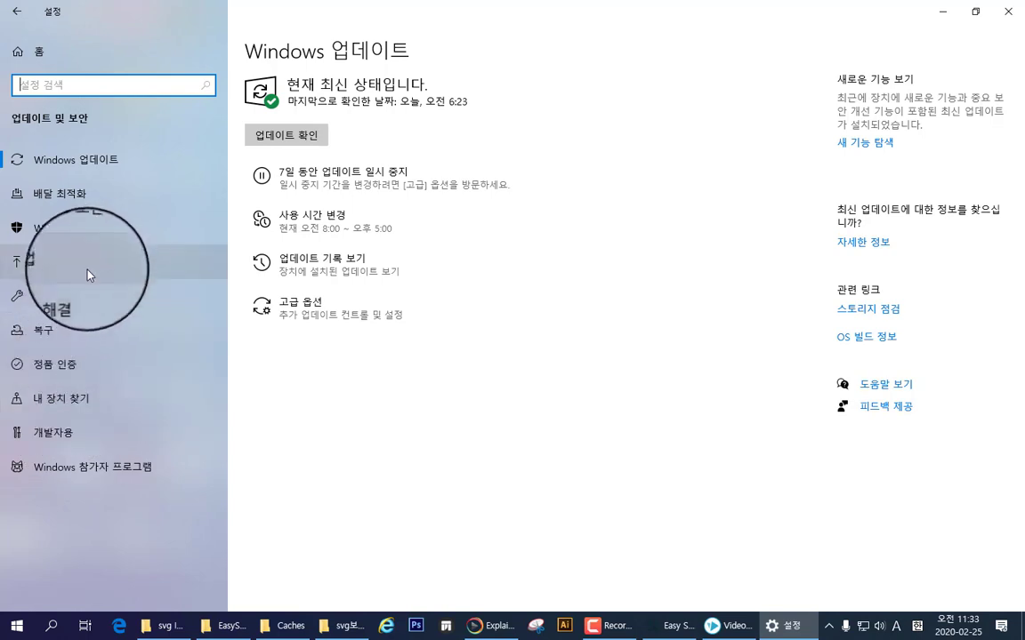
pyautogui.click(63, 231)
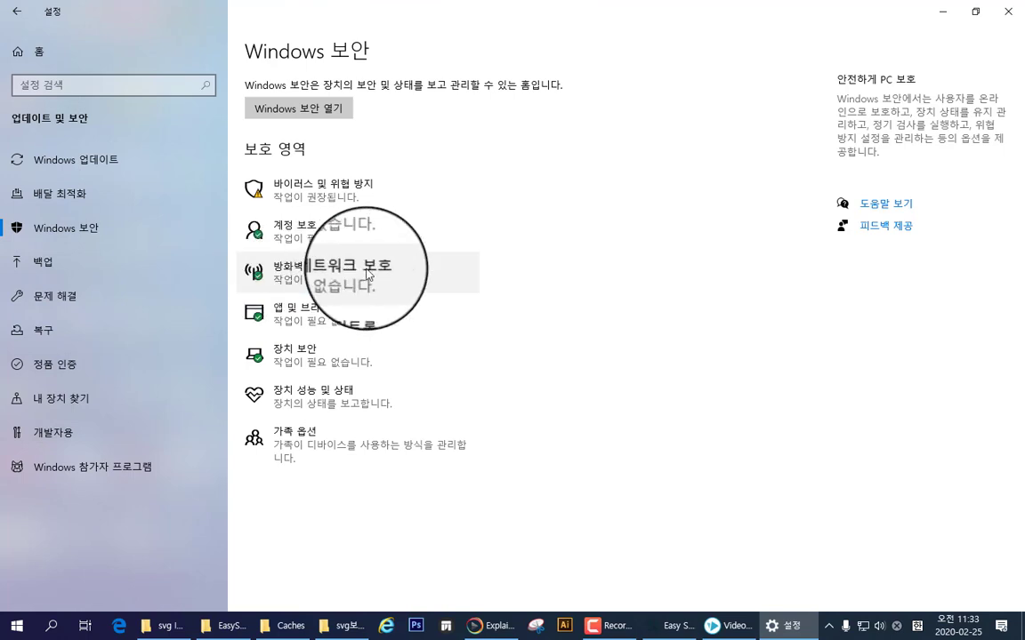
# Open the advanced settings of firewall and network protection and display the outbound rules.
pyautogui.click(296, 278)
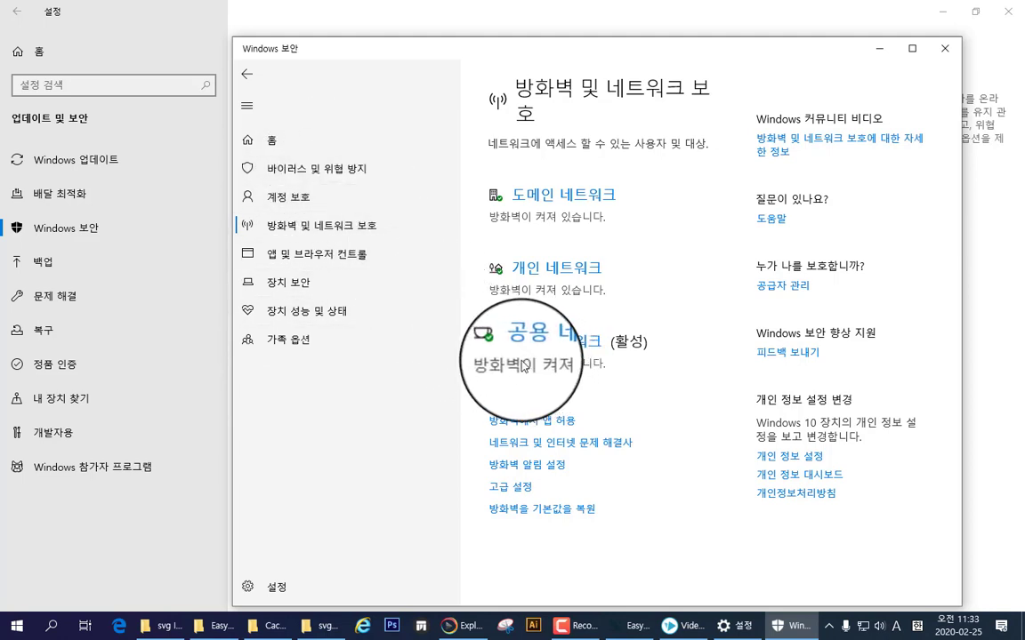
pyautogui.click(518, 495)
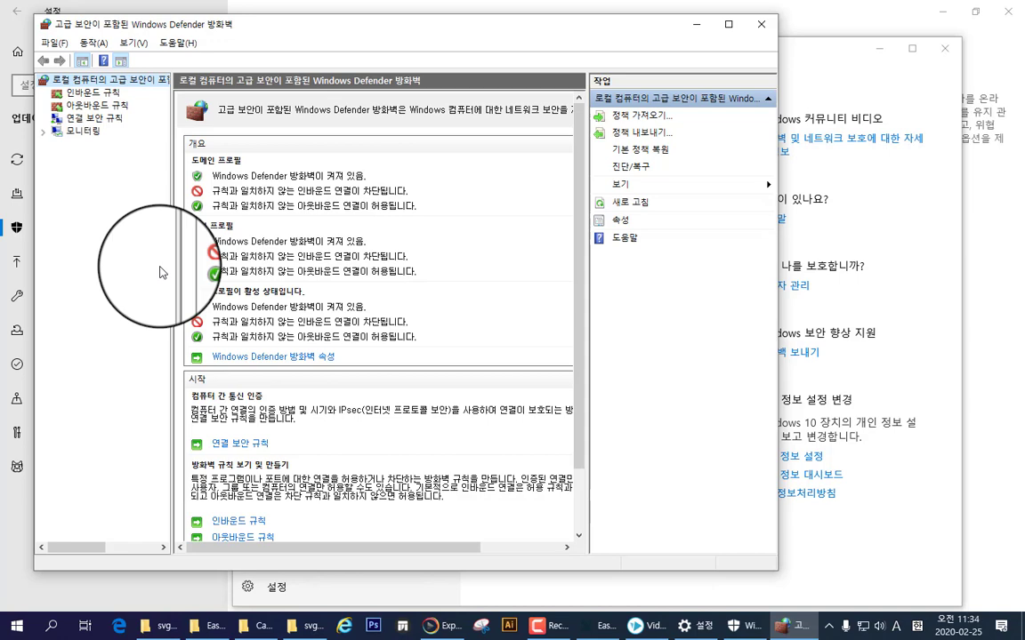
pyautogui.press('Down')
pyautogui.press('Down')
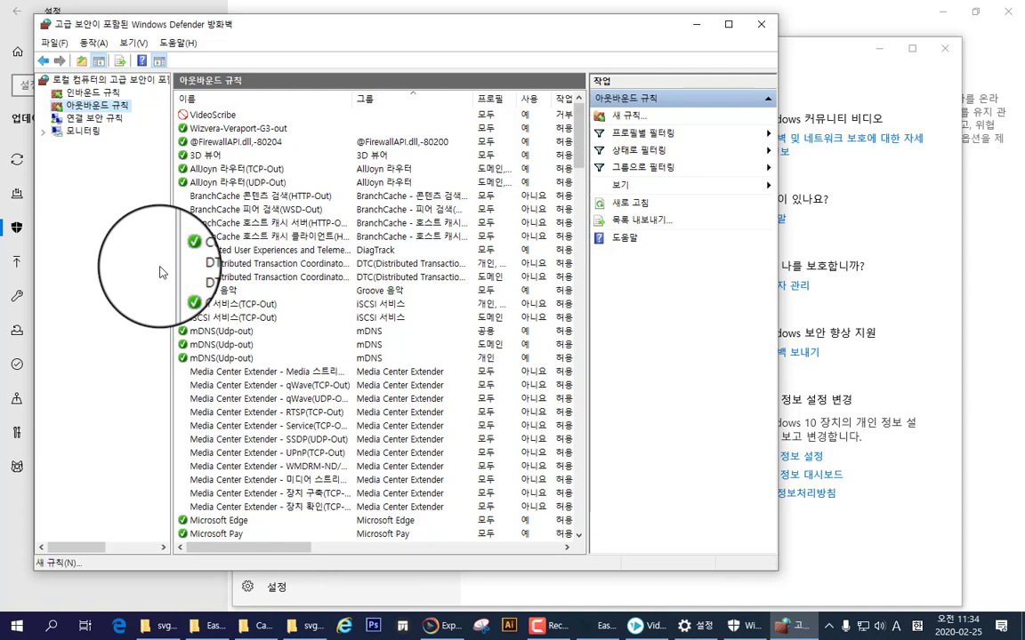
# Create a new outbound rule with the custom rule type and proceed to its program settings.
pyautogui.press('Return')
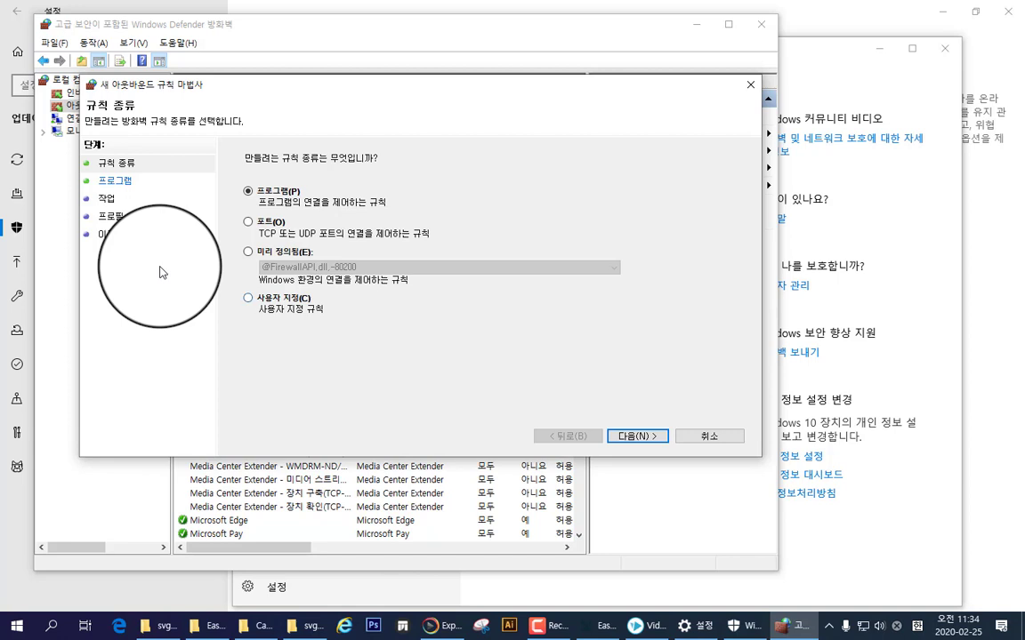
pyautogui.hotkey('alt', 'c')
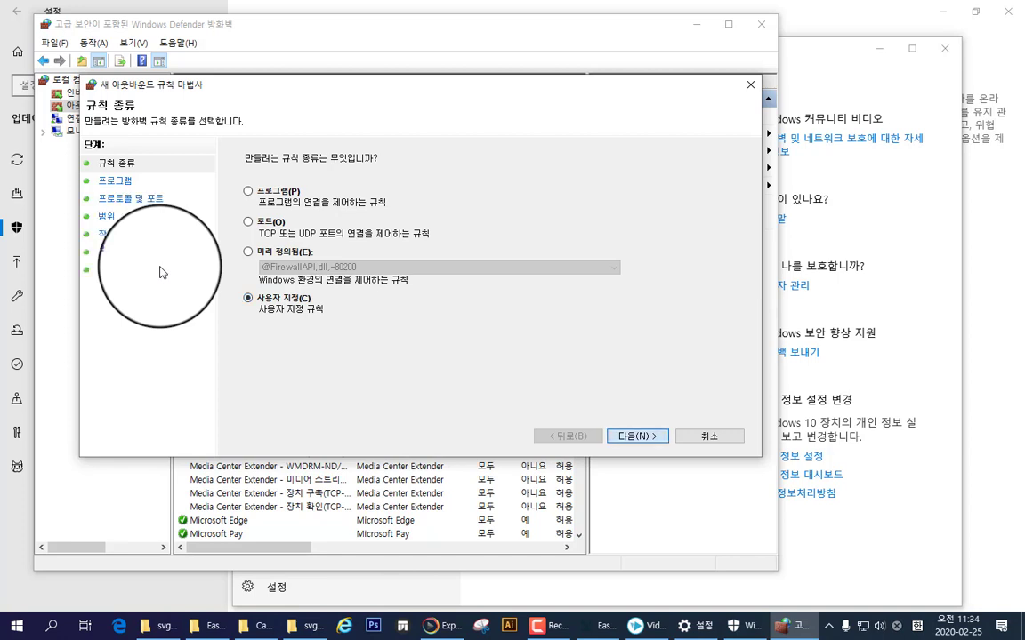
pyautogui.hotkey('alt', 'n')
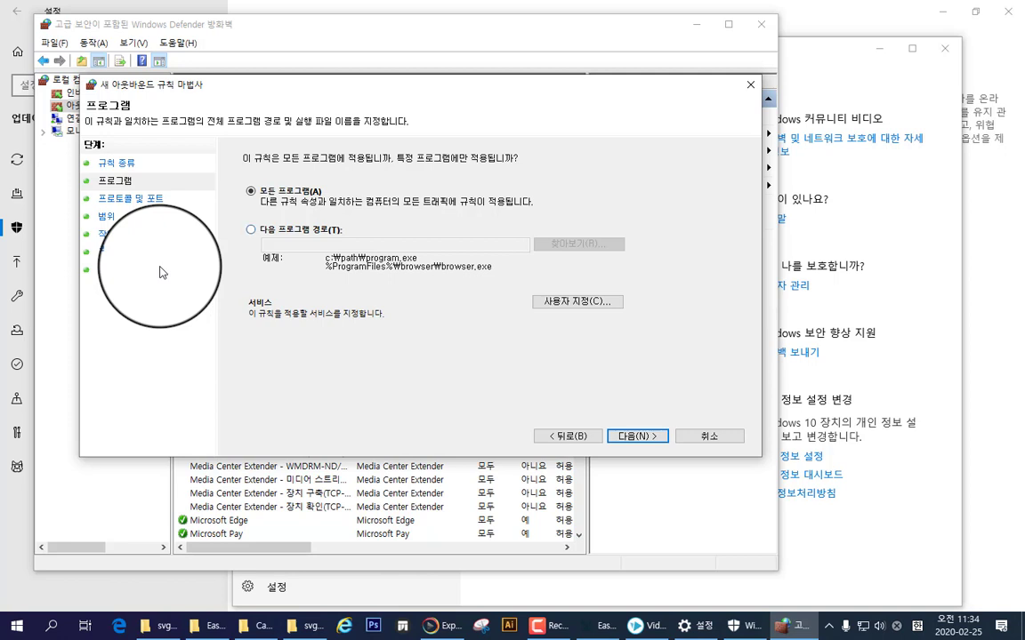
# Restrict the rule to a specific program path, choosing VideoScribe.exe from the Sparkol VideoScribe folder.
pyautogui.hotkey('alt', 't')
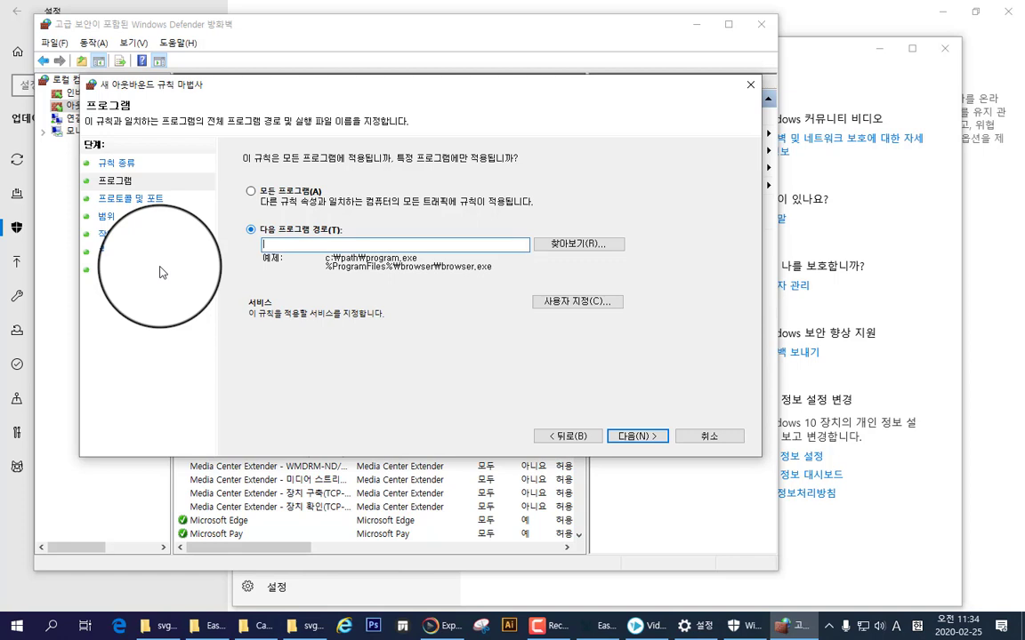
pyautogui.press('Tab')
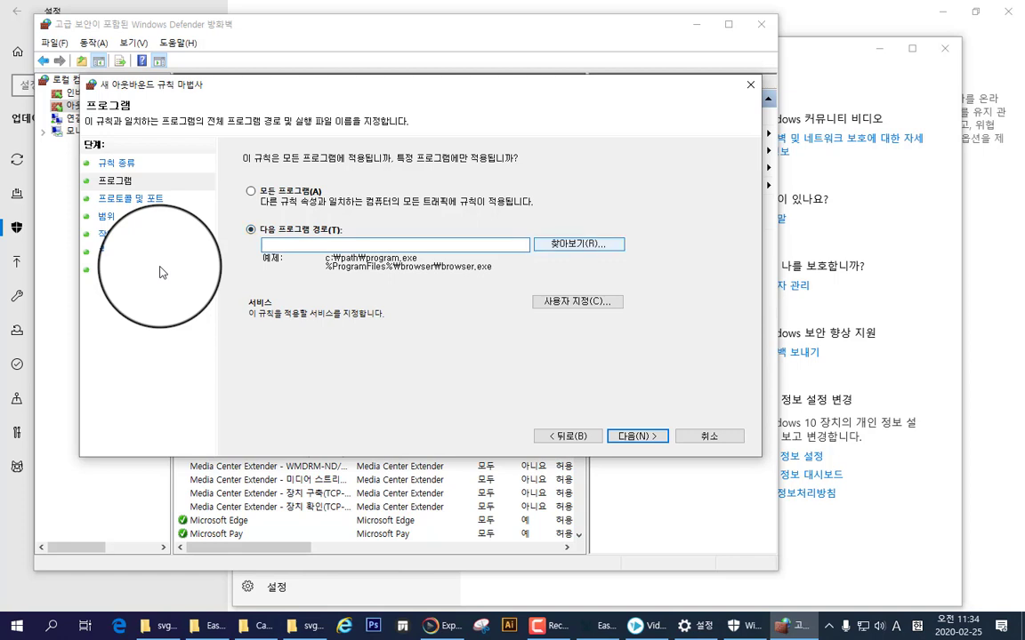
pyautogui.press('space')
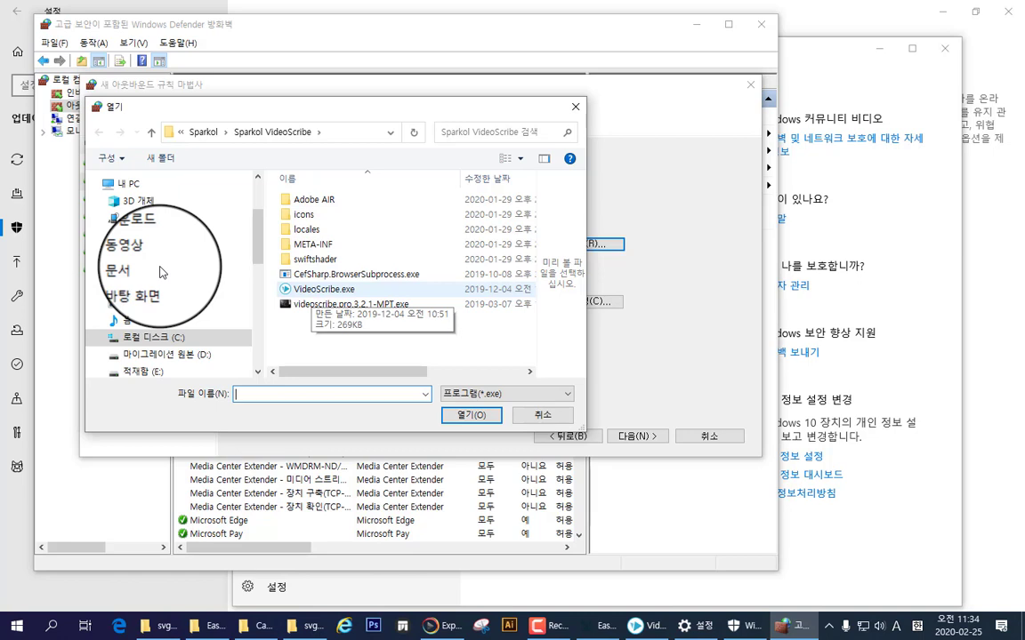
pyautogui.click(320, 289)
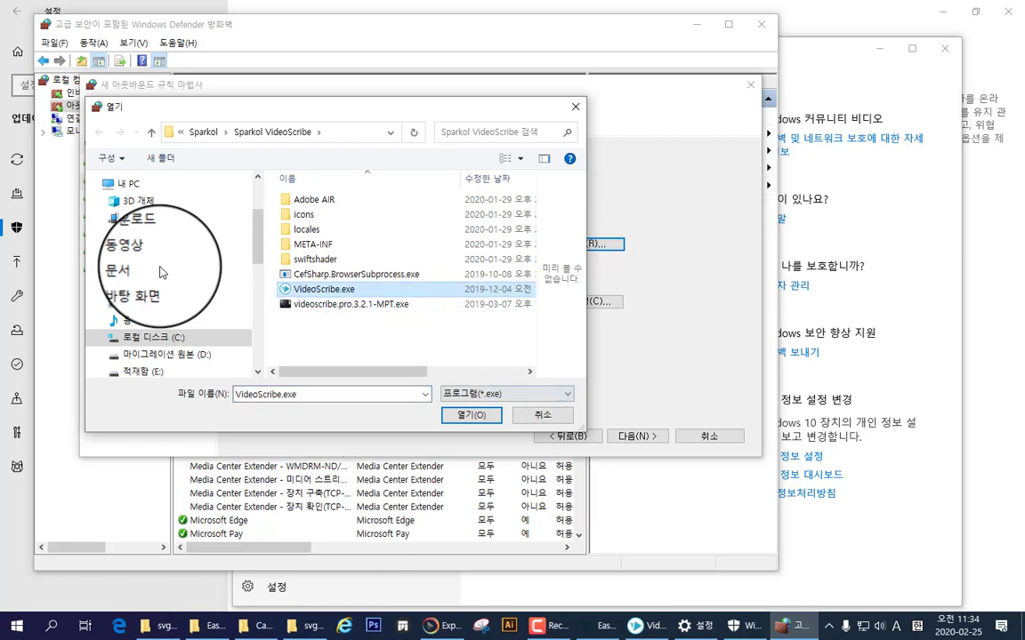
pyautogui.press('Return')
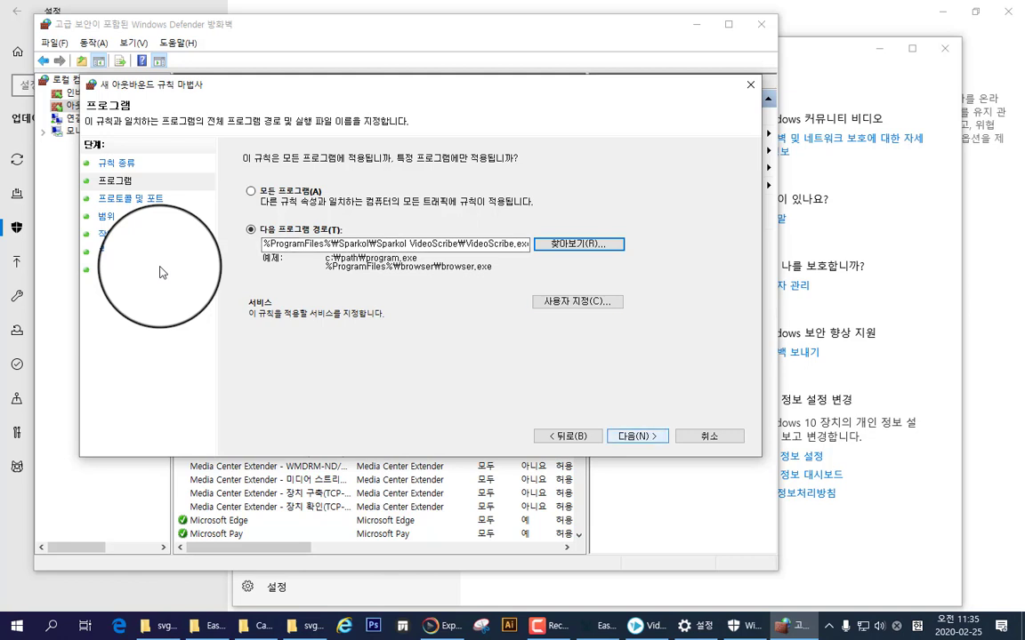
pyautogui.press('Return')
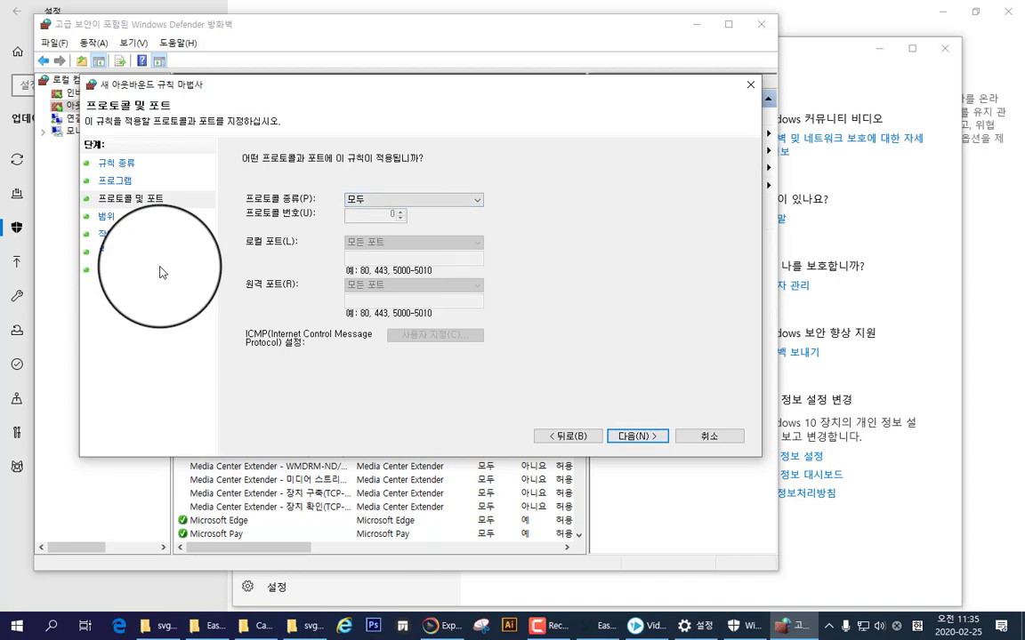
# Keep the rule on all protocols and any local or remote IP address, with block the connection as its action.
pyautogui.press('Return')
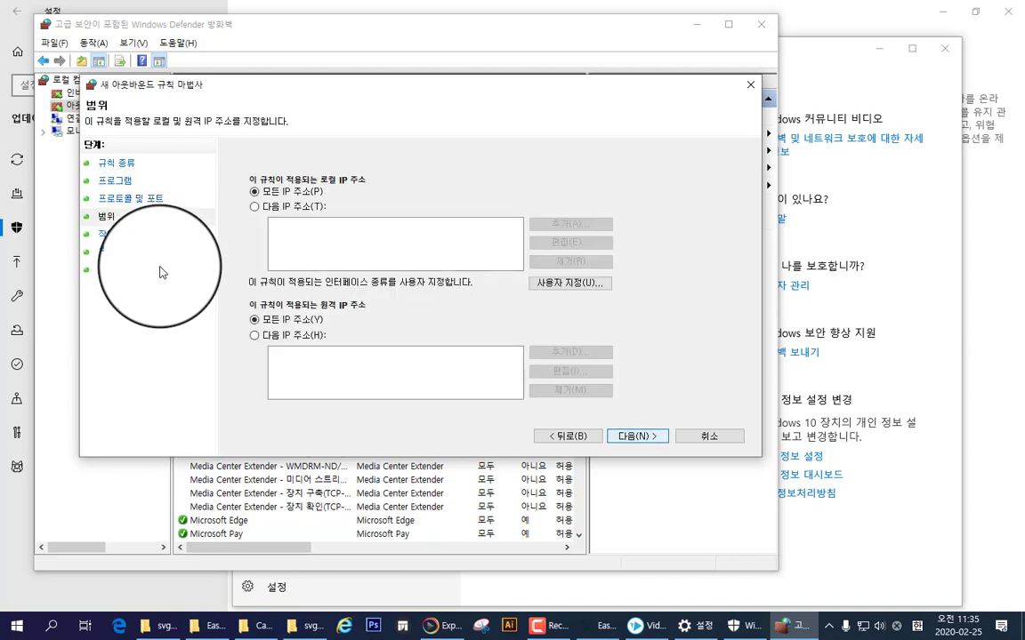
pyautogui.press('Return')
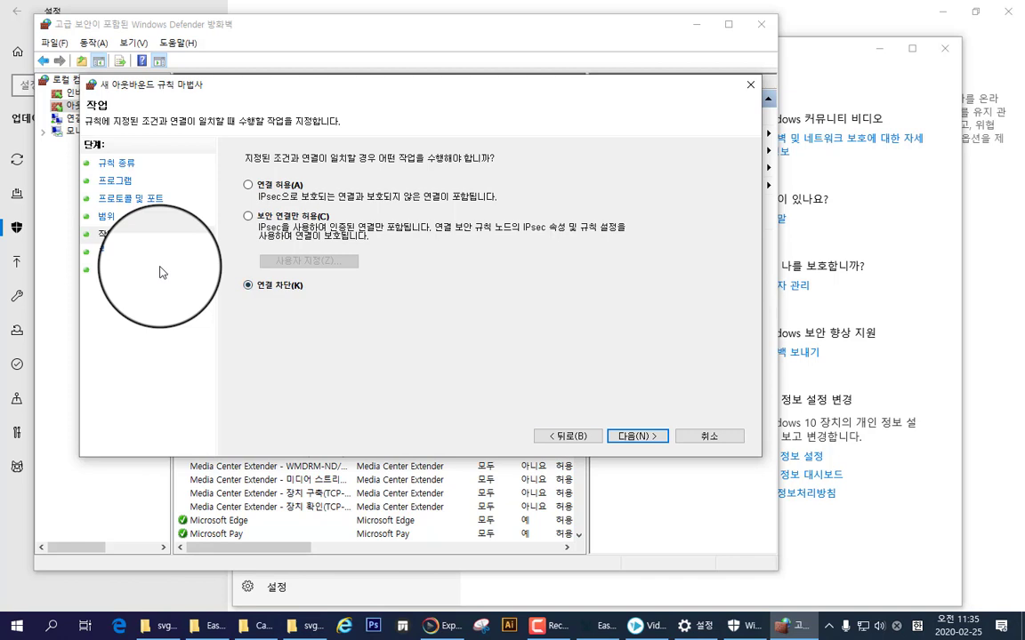
pyautogui.press('Return')
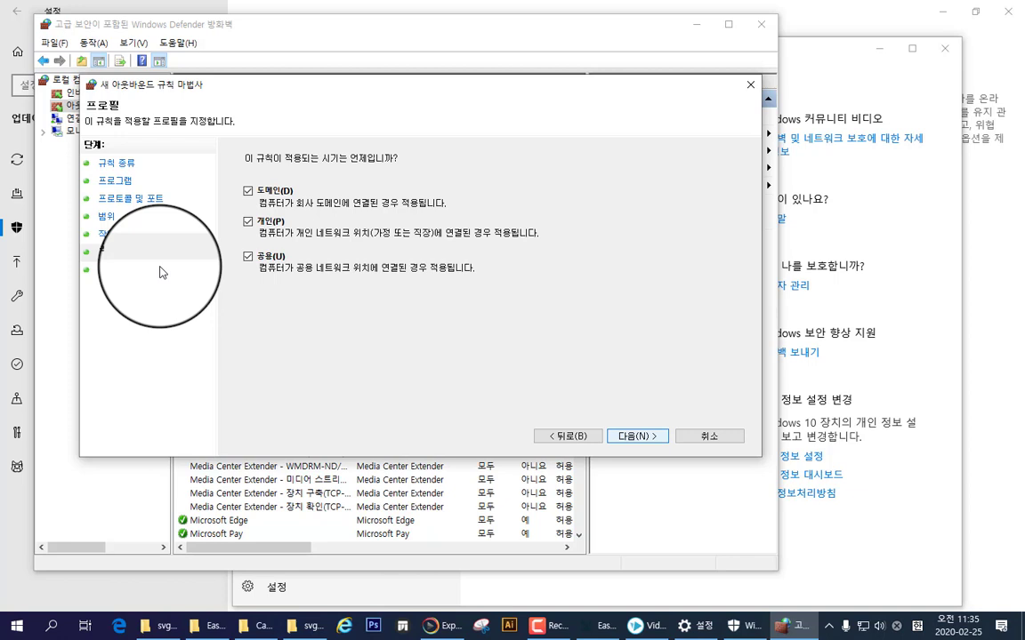
# Apply the rule to the domain, private and public profiles, name it VideoScribe and finish, returning to the outbound rules window.
pyautogui.press('Return')
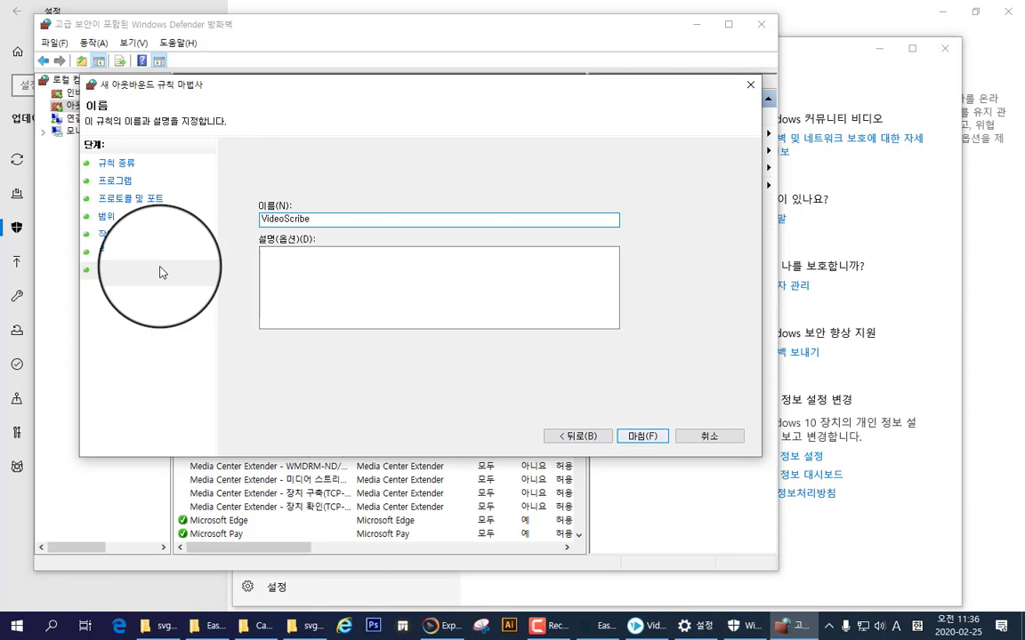
pyautogui.press('Return')
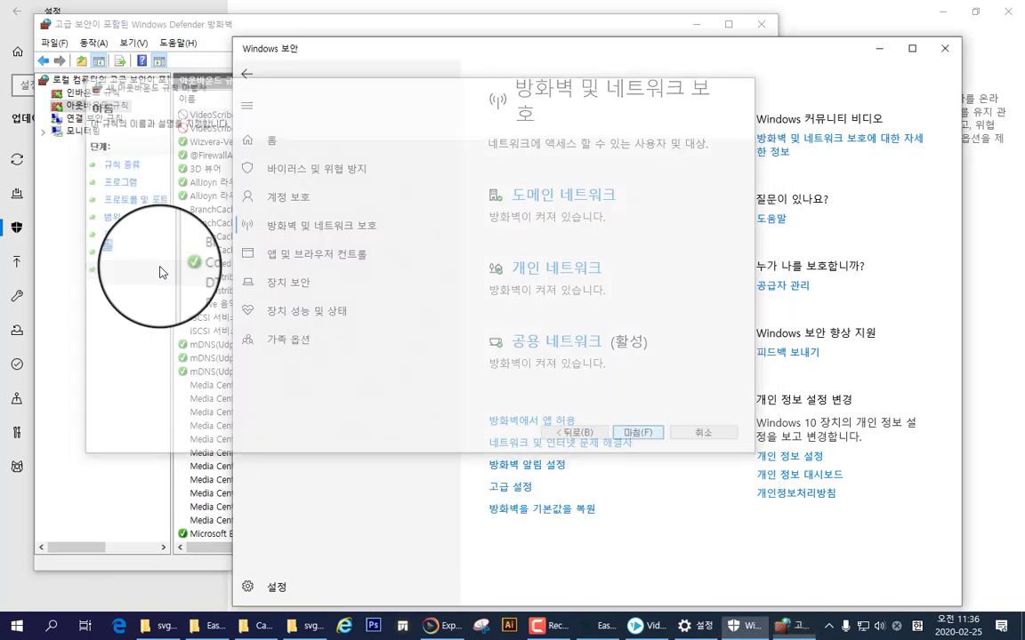
pyautogui.click(127, 341)
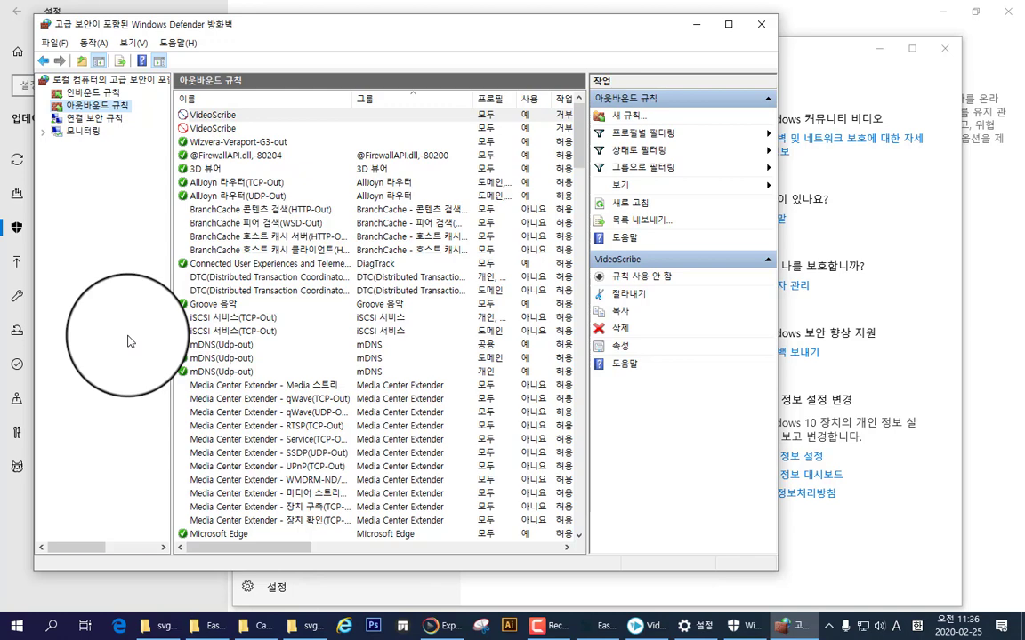
pyautogui.click(812, 484)
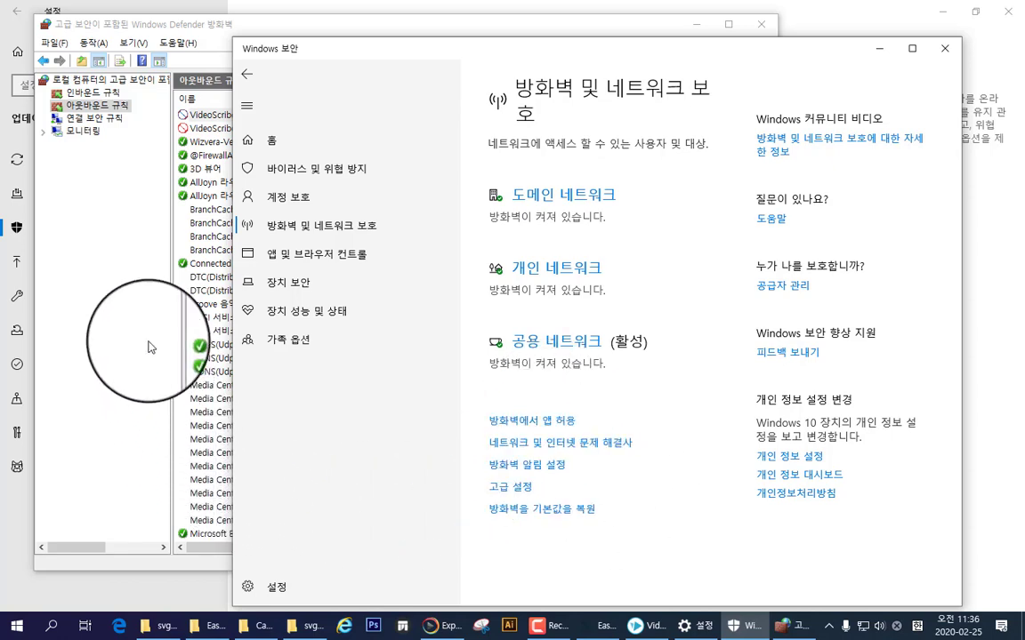
pyautogui.click(133, 393)
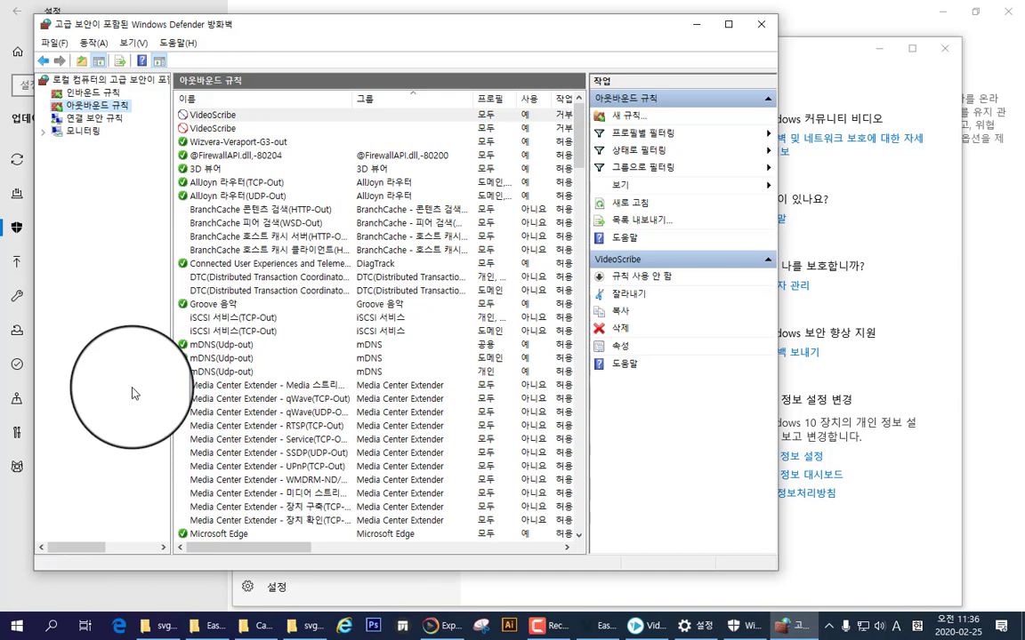
pyautogui.press('Tab')
pyautogui.hotkey('shift', 'F10')
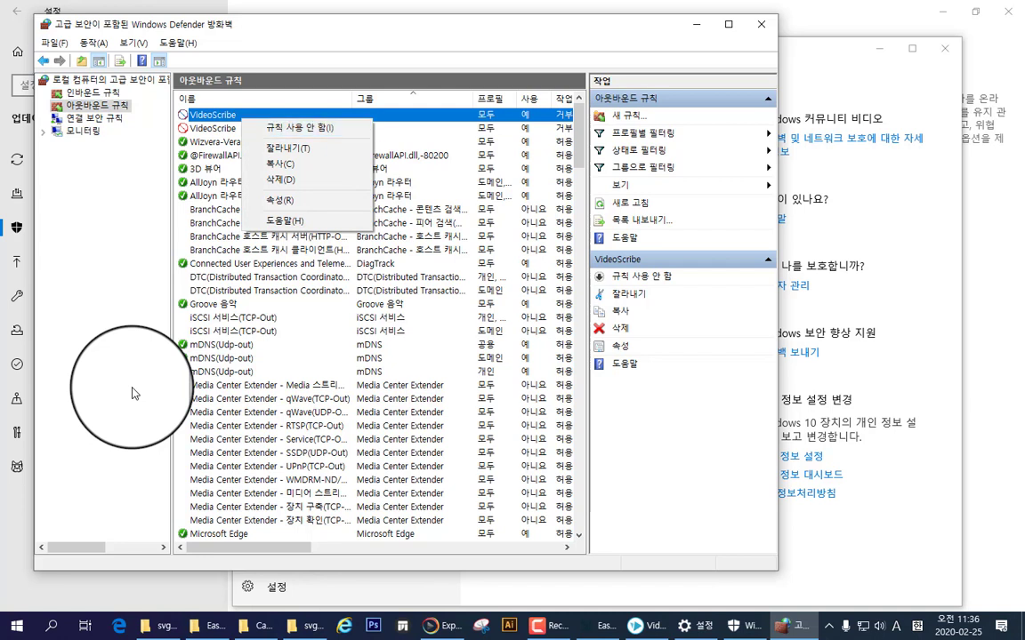
pyautogui.press('Down')
pyautogui.press('Down')
pyautogui.press('Down')
pyautogui.press('Down')
pyautogui.press('Down')
pyautogui.press('Down')
pyautogui.press('Down')
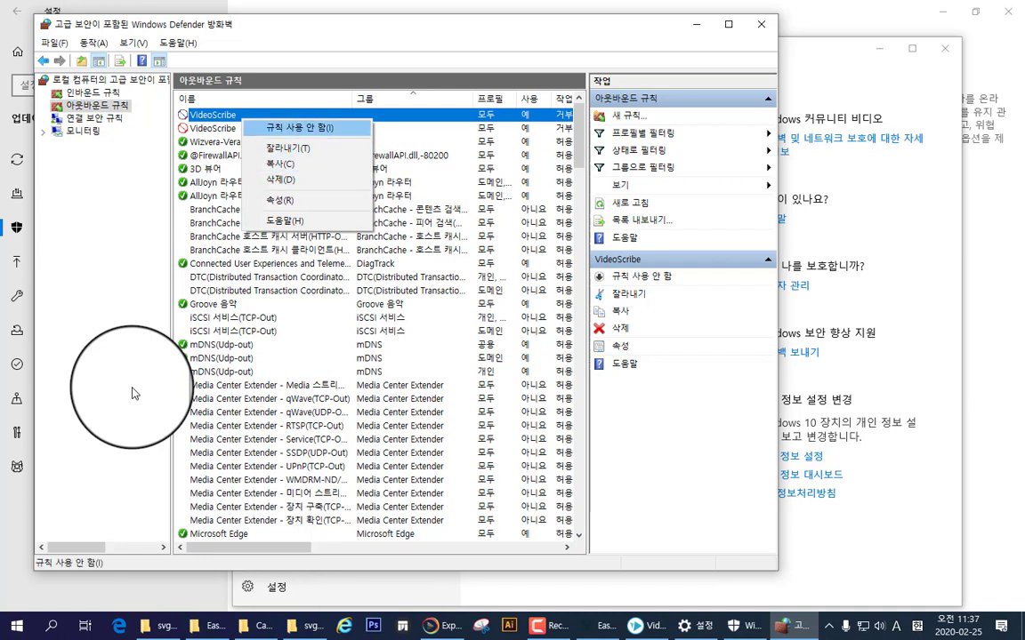
pyautogui.press('Down')
pyautogui.press('Down')
pyautogui.press('Down')
pyautogui.press('Down')
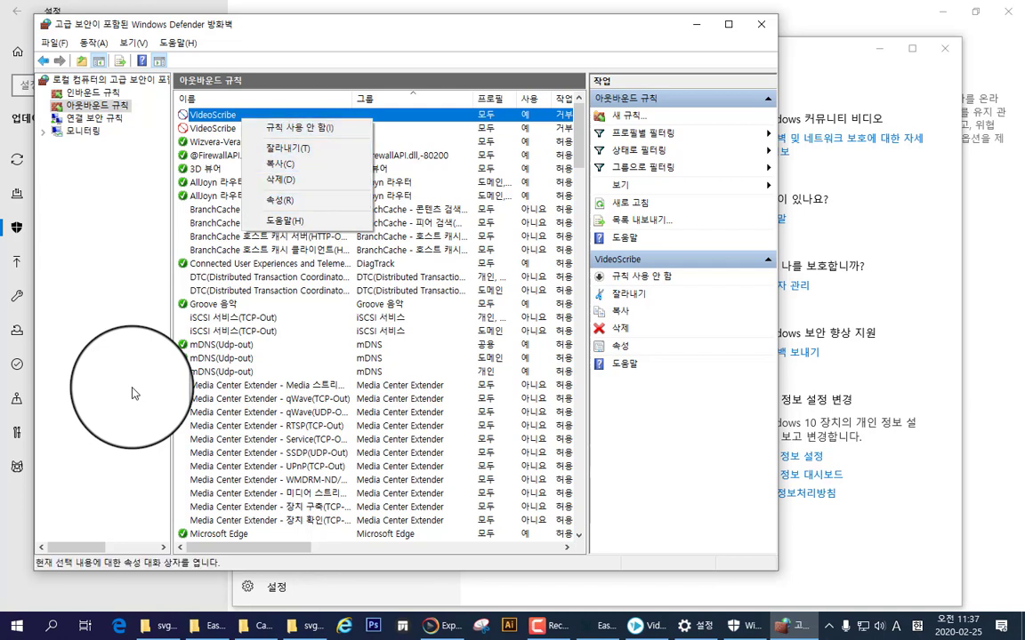
pyautogui.press('Down')
pyautogui.press('Down')
pyautogui.press('Escape')
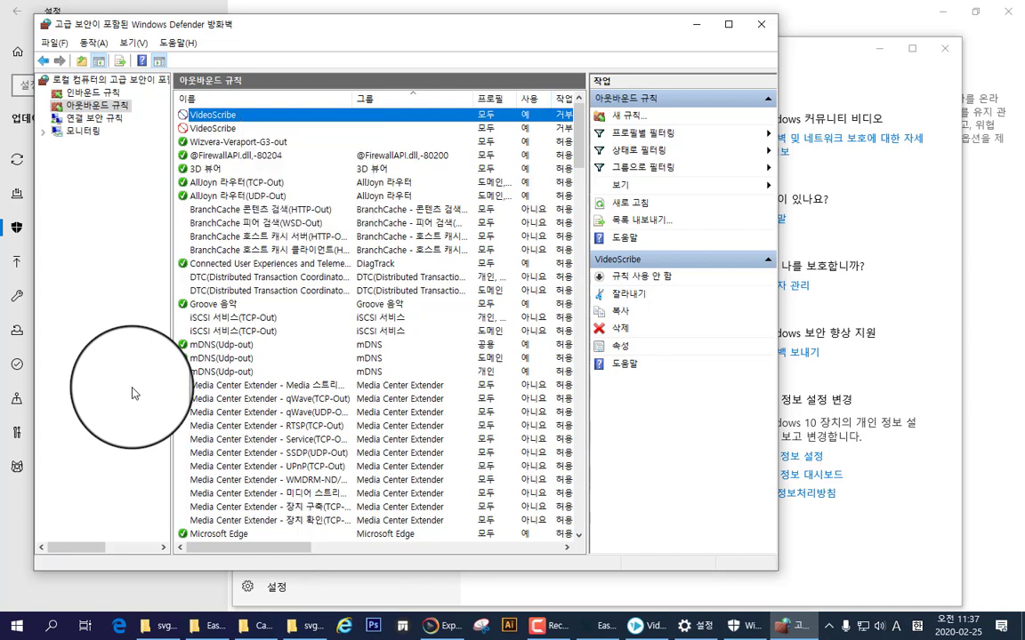
# Close the advanced firewall window, the Windows Security window and the Settings window.
pyautogui.hotkey('alt', 'F4')
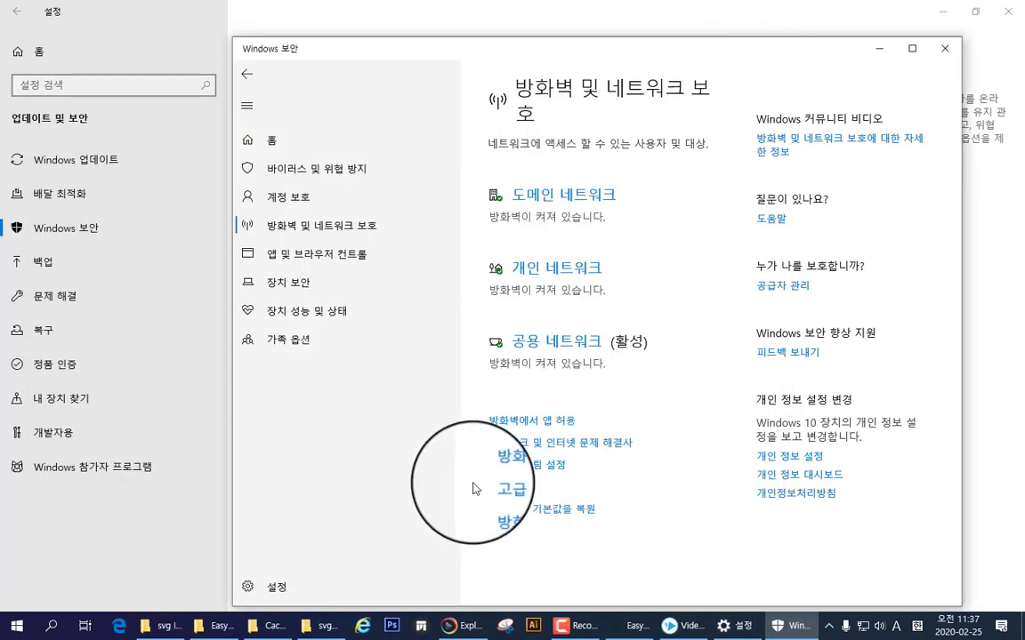
pyautogui.click(354, 533)
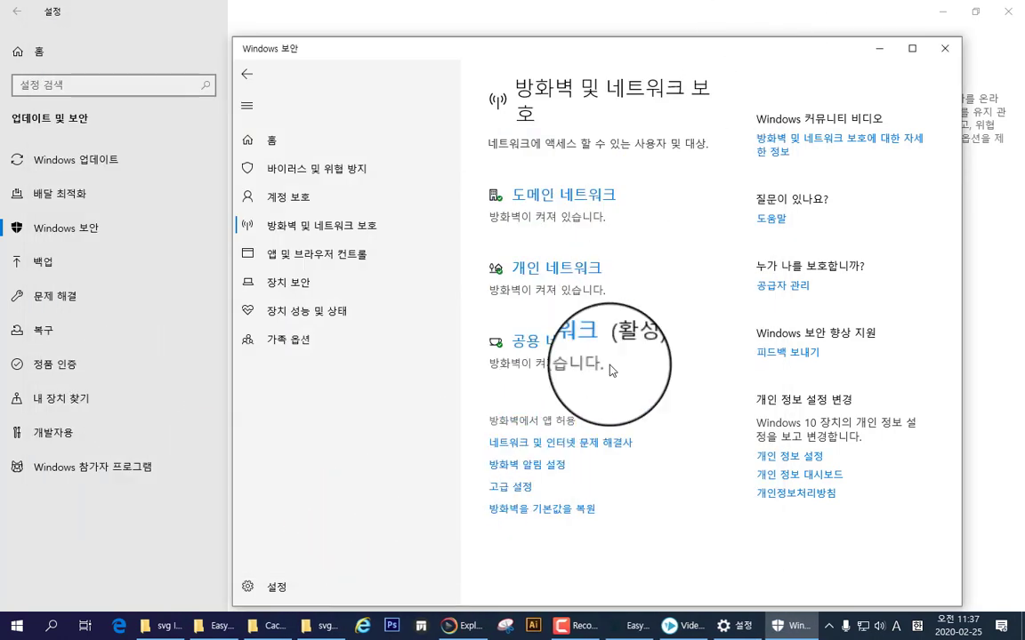
pyautogui.click(946, 52)
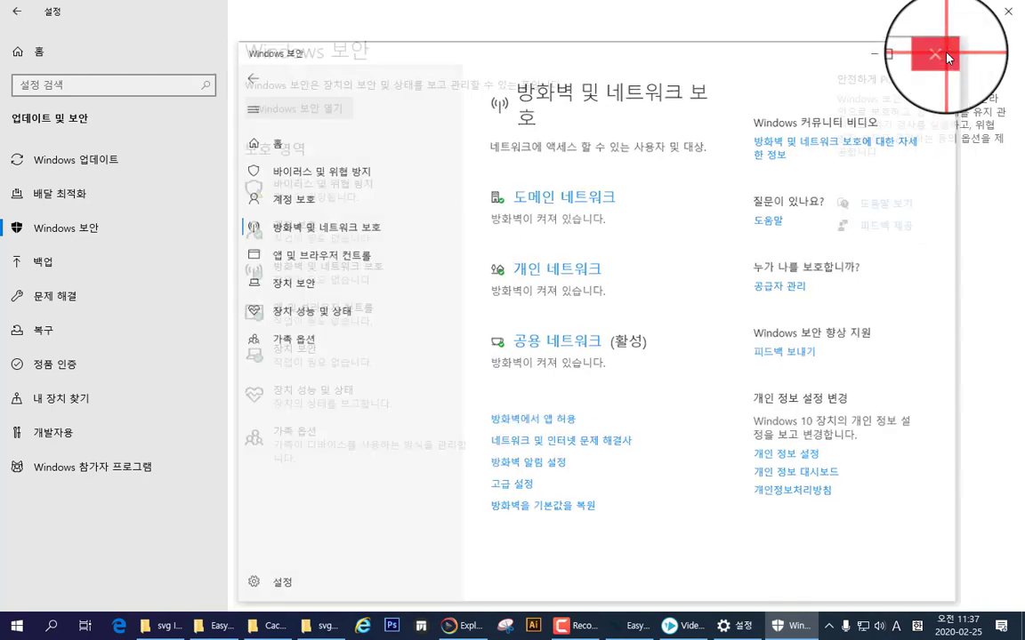
pyautogui.click(1020, 16)
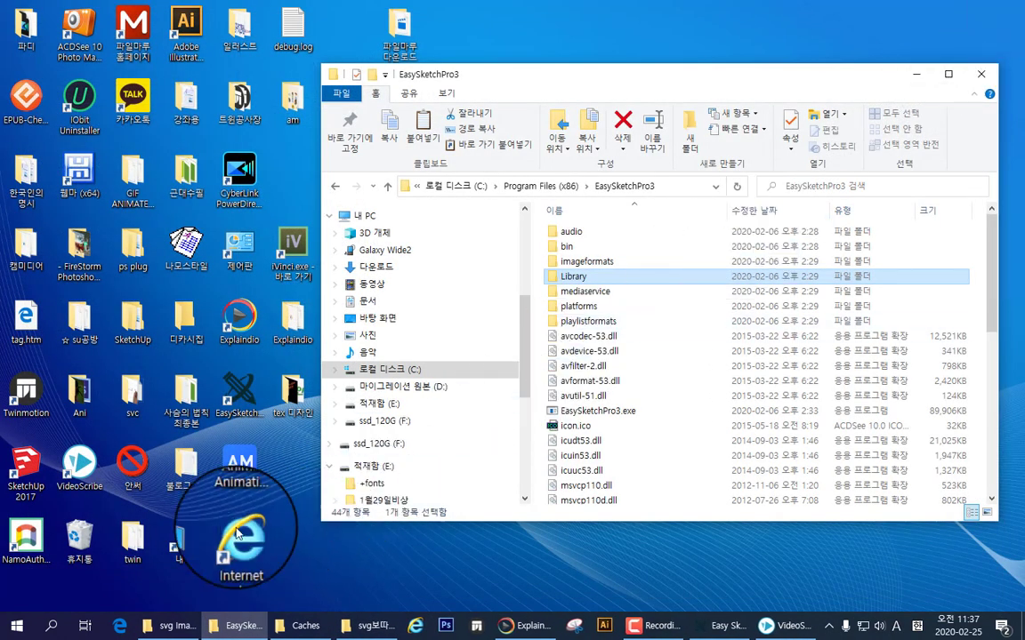
# Switch to the running VideoScribe window and close the program, confirming the exit.
pyautogui.click(82, 469)
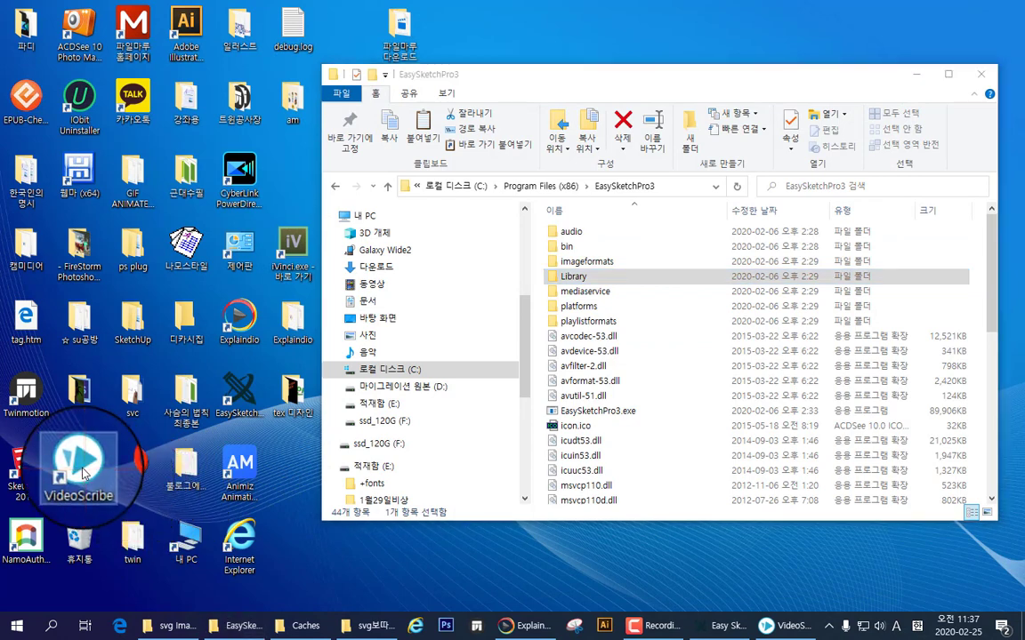
pyautogui.click(828, 626)
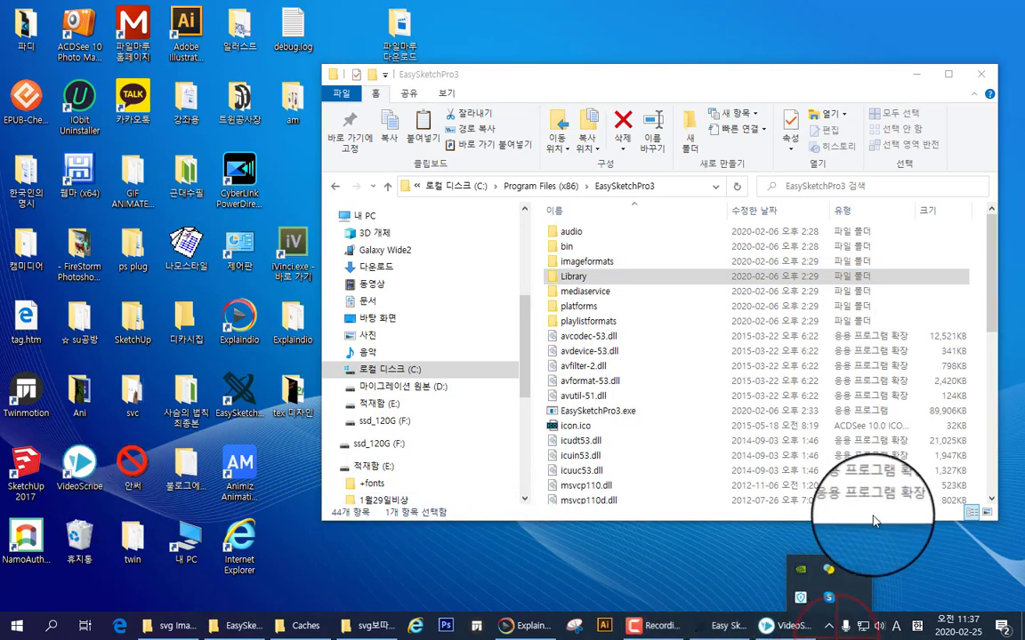
pyautogui.click(789, 625)
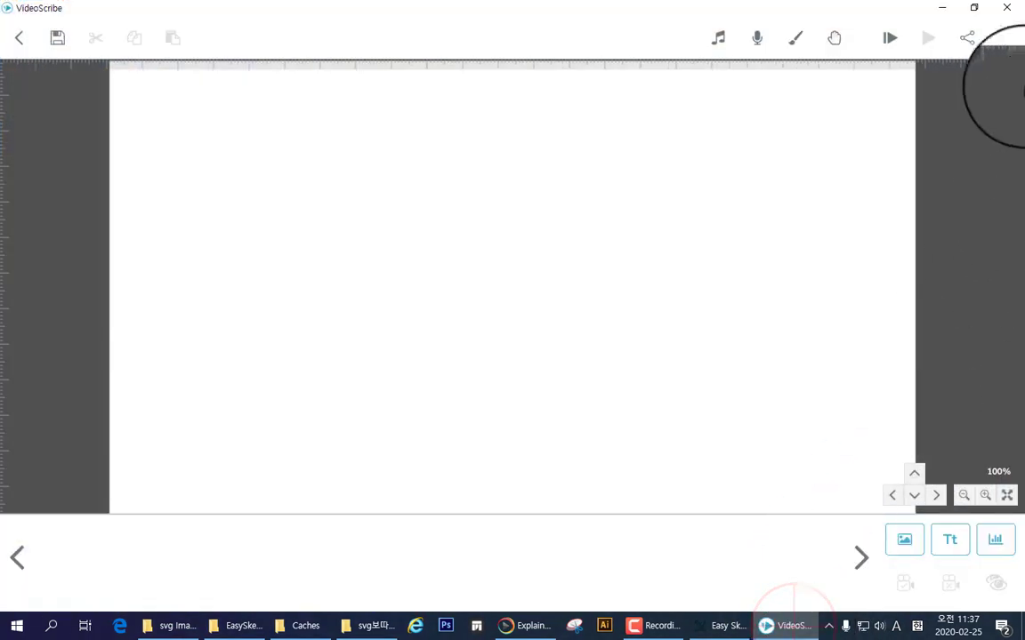
pyautogui.click(1006, 7)
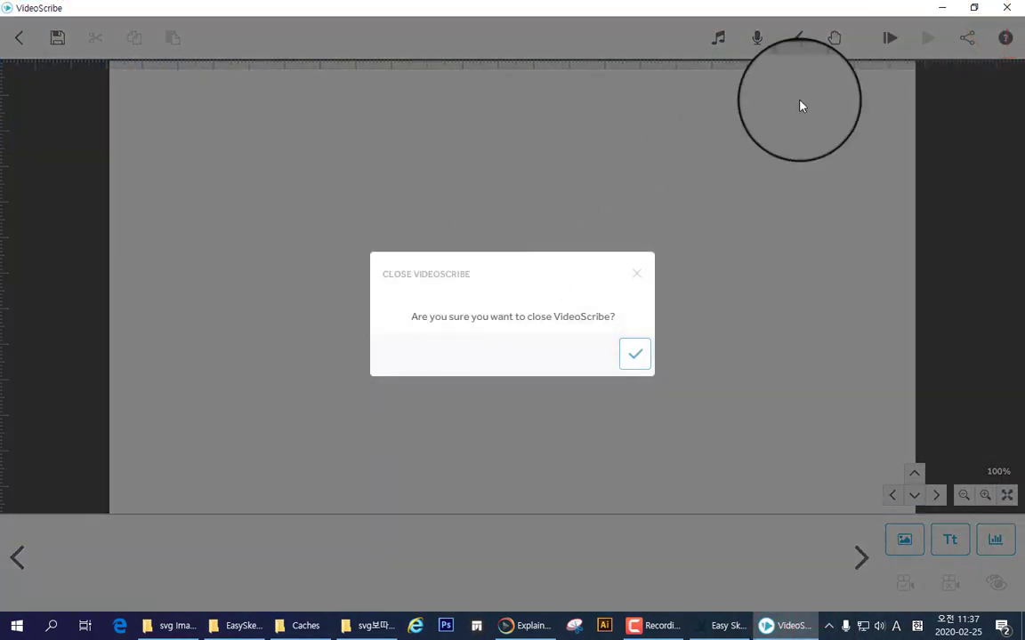
pyautogui.click(635, 353)
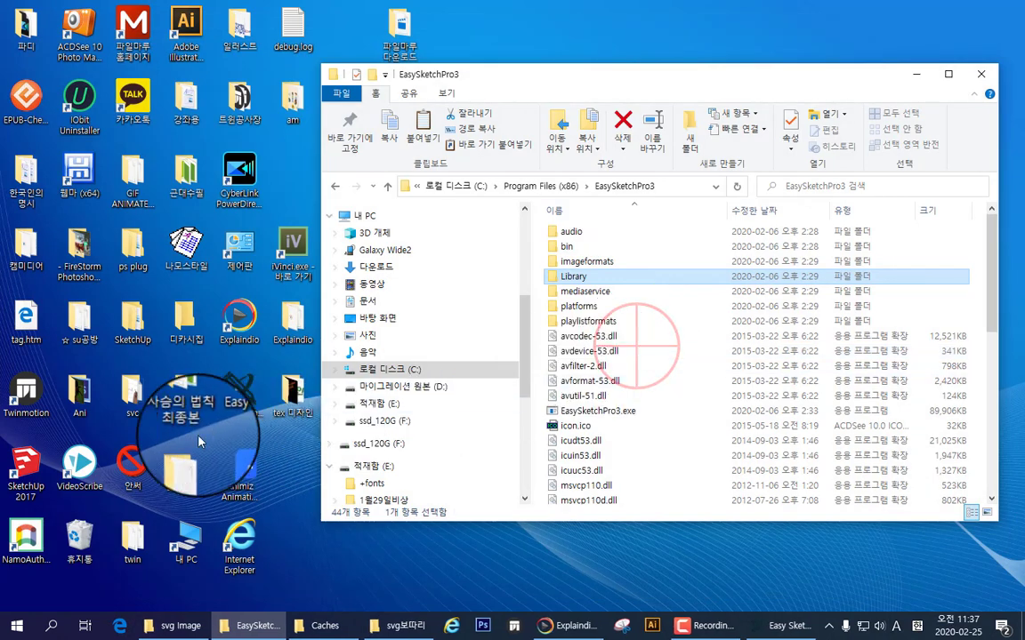
# Relaunch VideoScribe from the desktop, log in with the remembered credentials and create a new scribe.
pyautogui.click(89, 461)
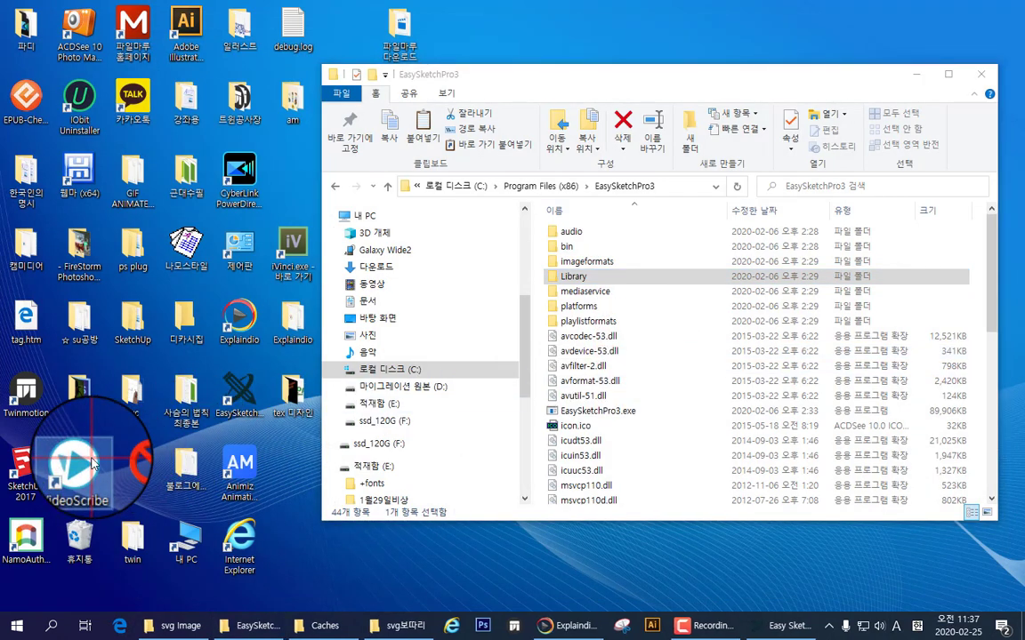
pyautogui.doubleClick(93, 462)
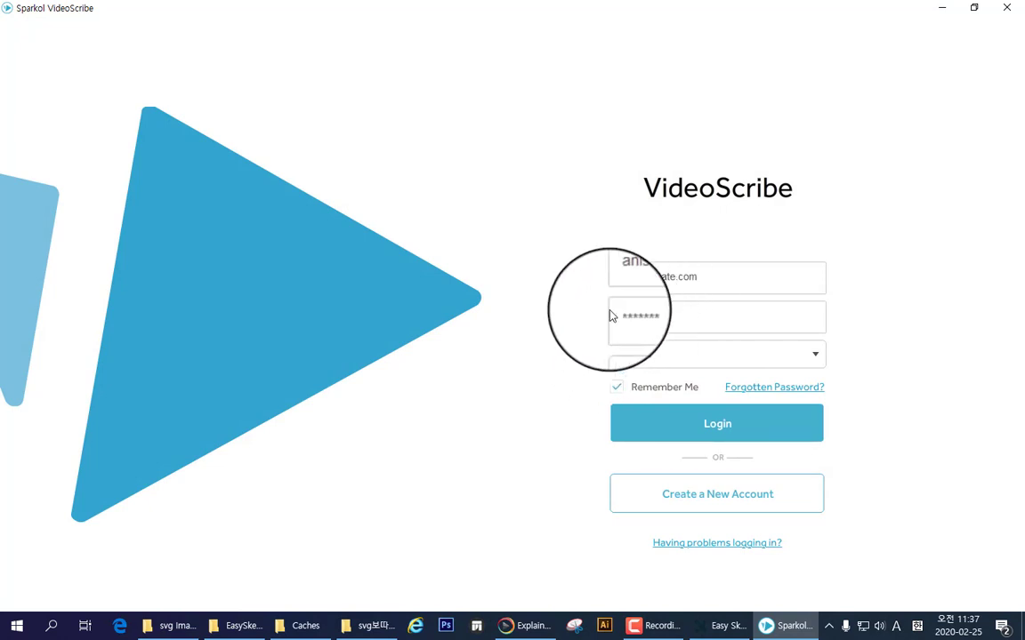
pyautogui.click(701, 425)
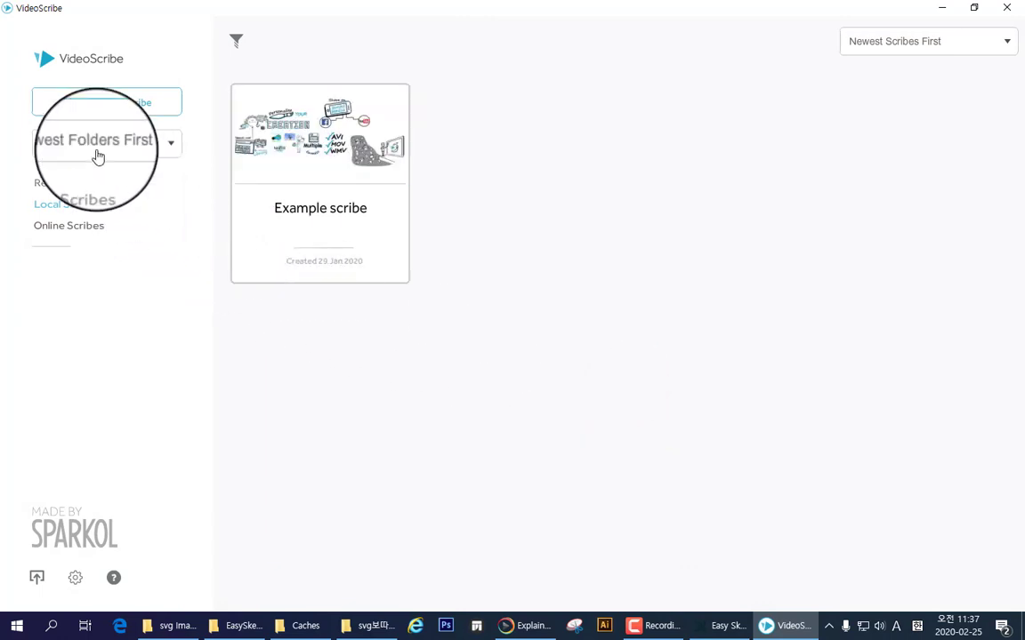
pyautogui.click(73, 103)
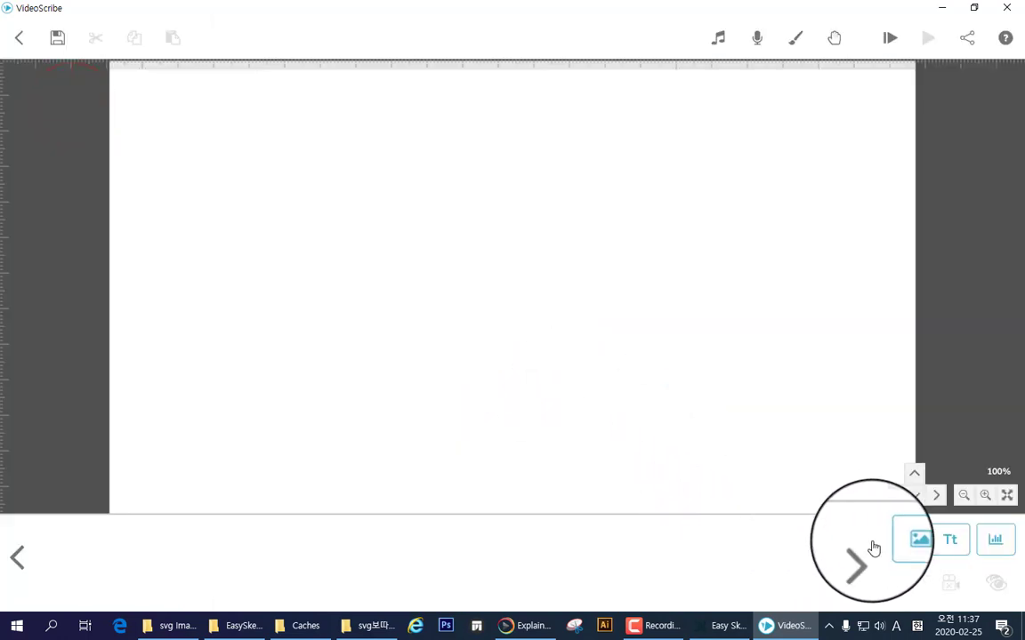
# Open the image library for the new scribe and examine which local and online categories are available.
pyautogui.click(896, 549)
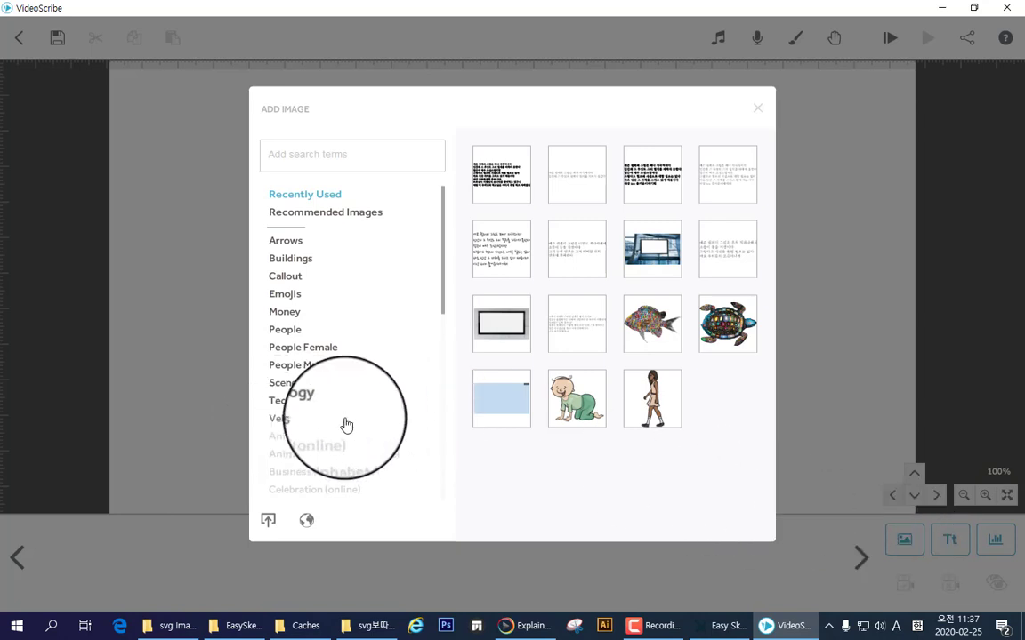
pyautogui.scroll(-2, 287, 470)
pyautogui.scroll(-4, 287, 462)
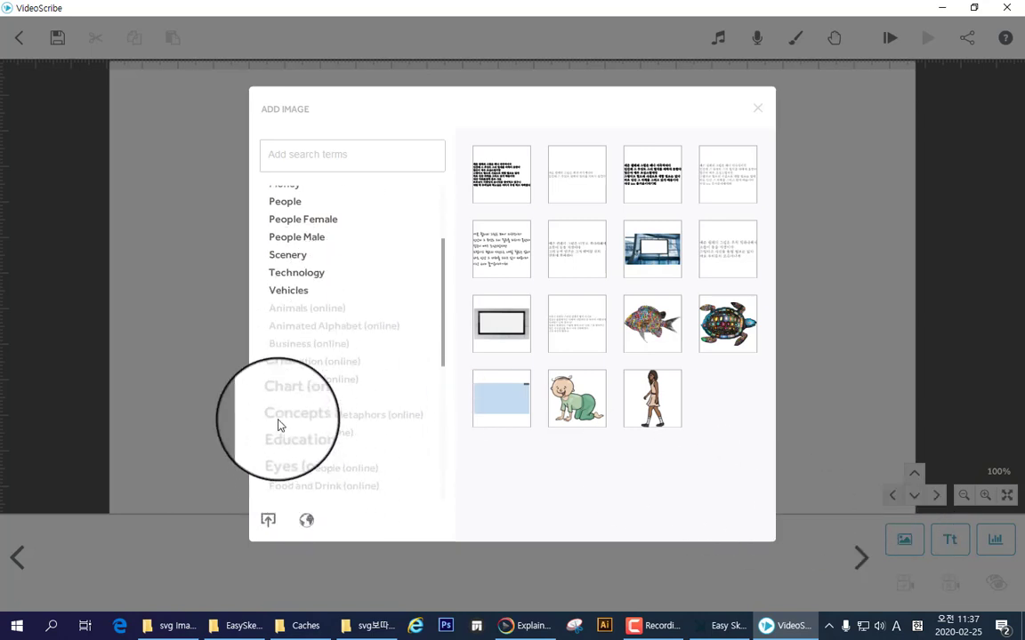
pyautogui.scroll(-6, 263, 285)
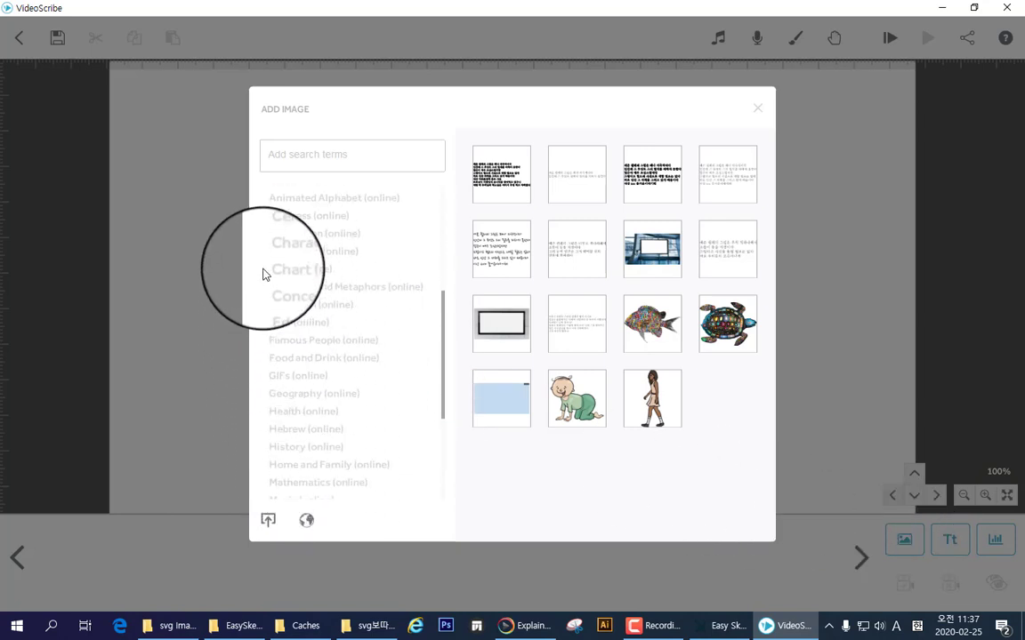
pyautogui.scroll(1, 265, 271)
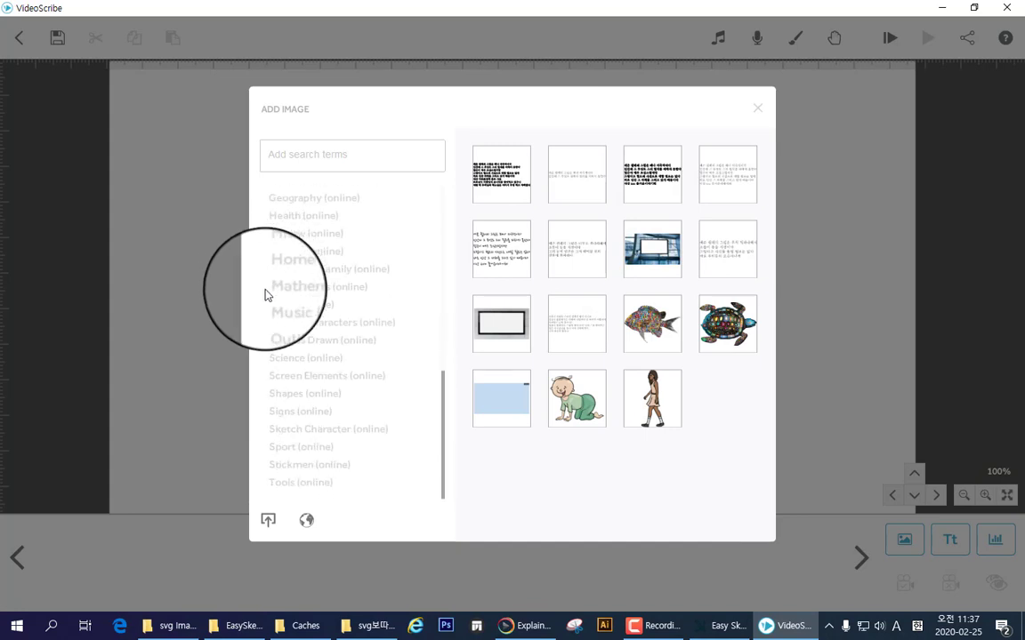
pyautogui.scroll(8, 268, 265)
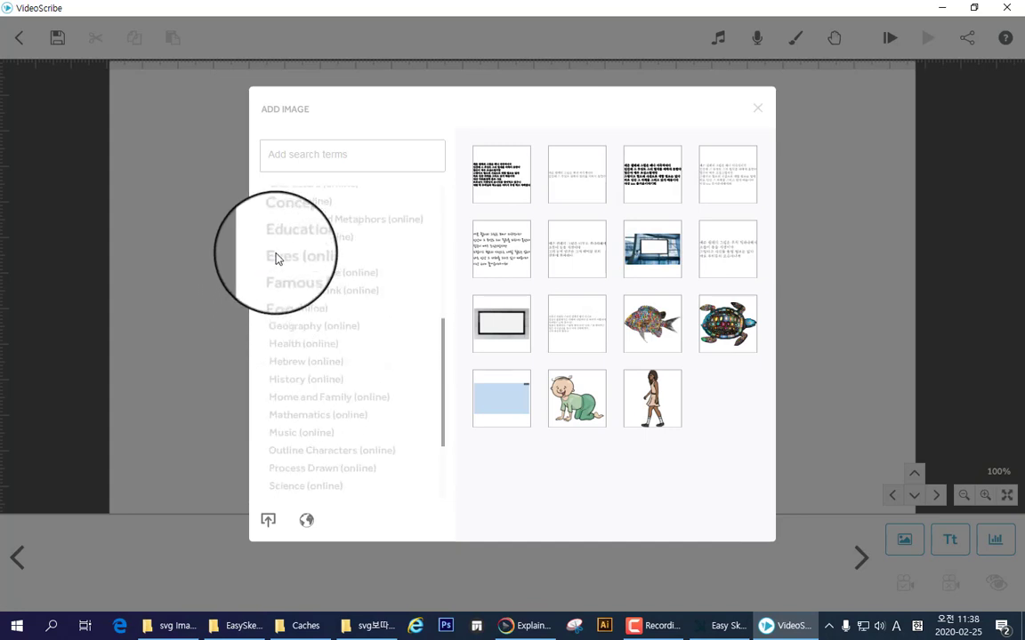
pyautogui.scroll(5, 281, 253)
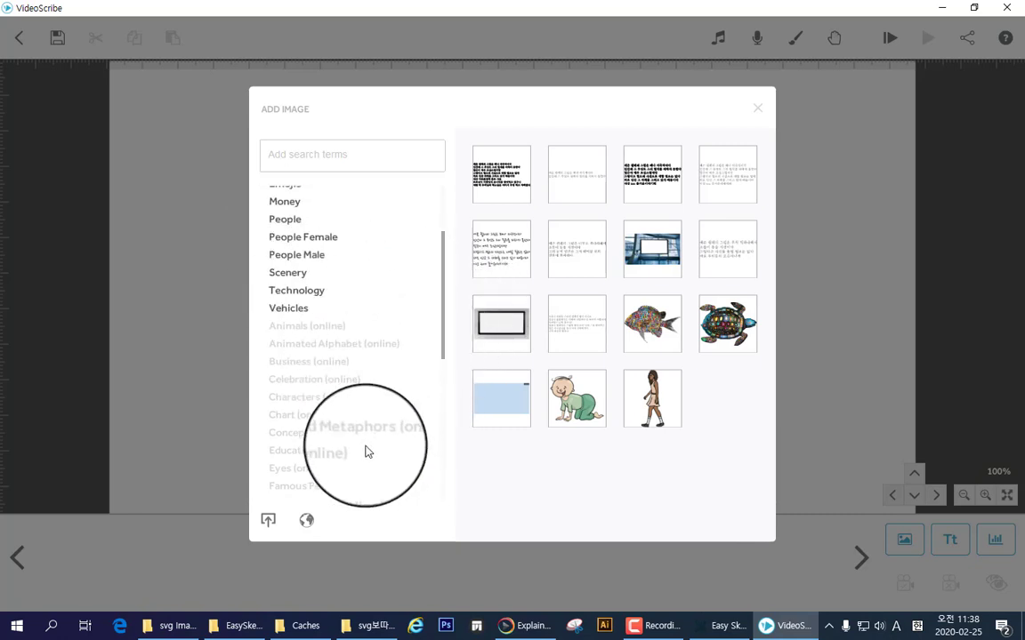
pyautogui.scroll(-4, 365, 447)
pyautogui.scroll(-10, 297, 446)
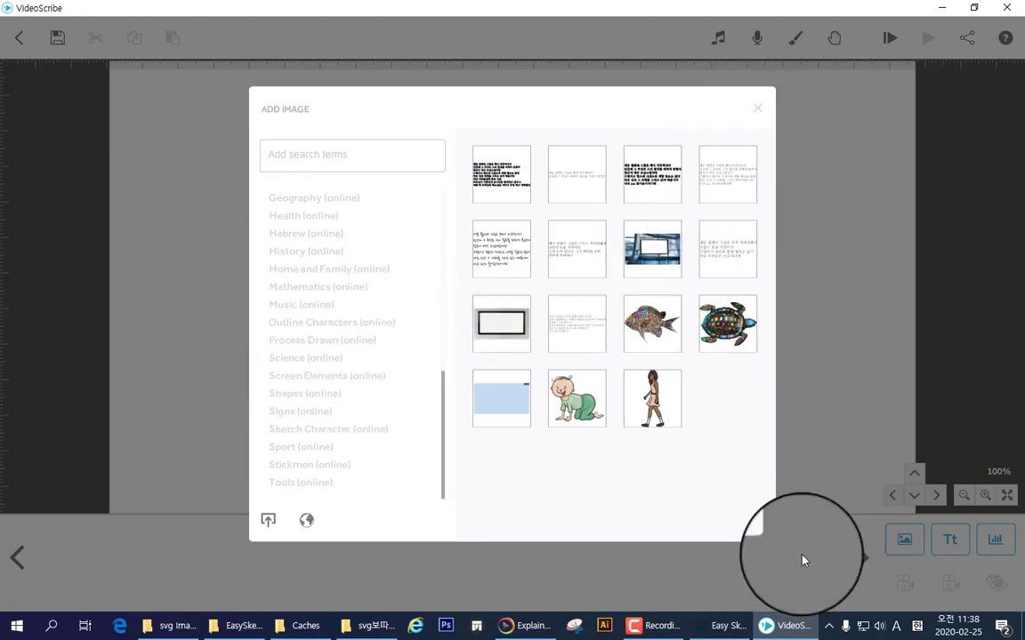
pyautogui.click(655, 628)
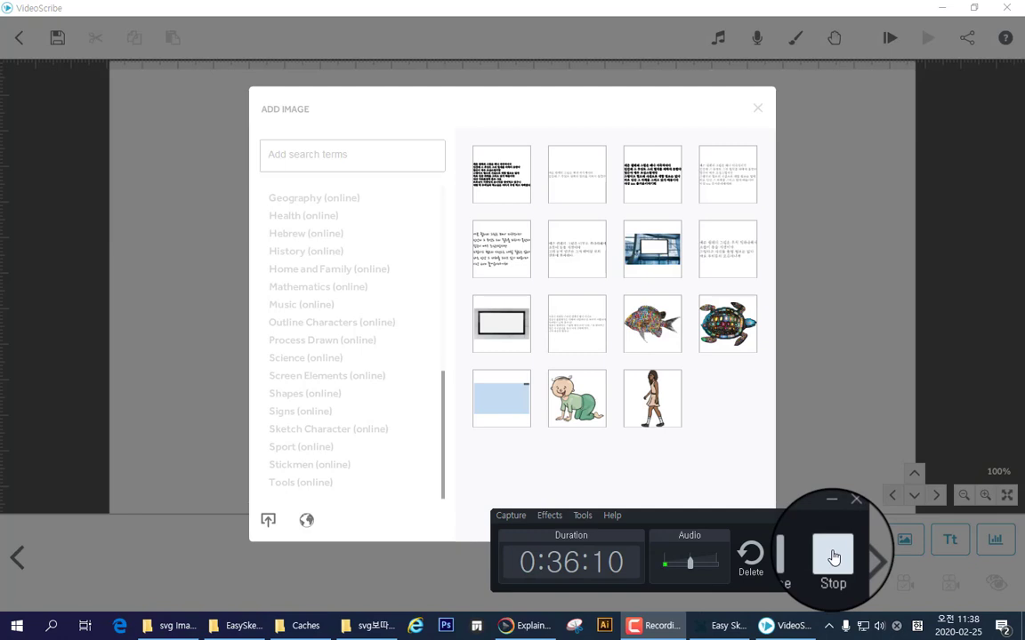
pyautogui.click(834, 557)
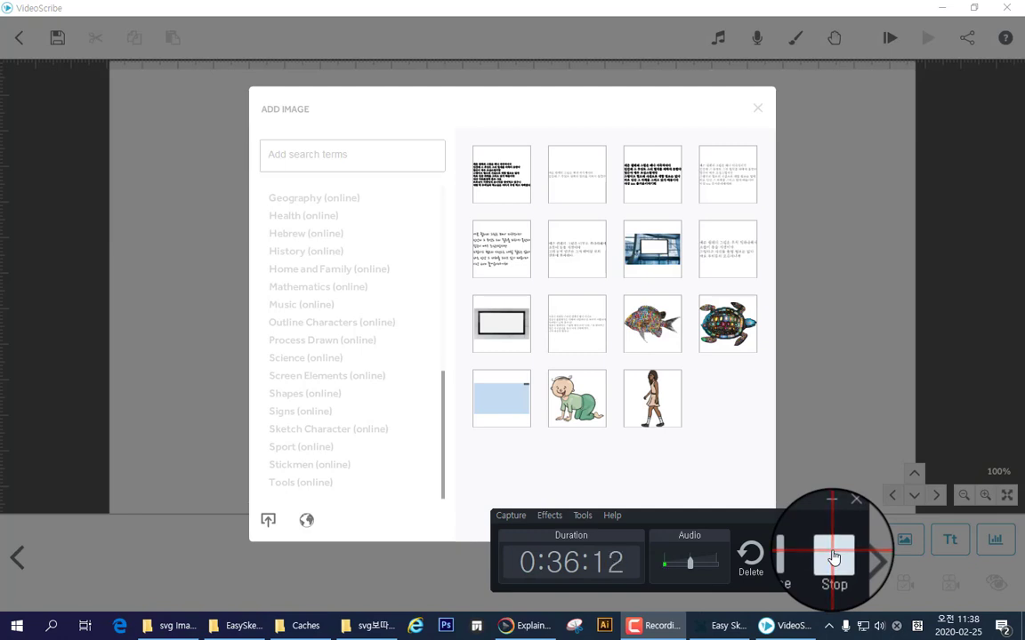